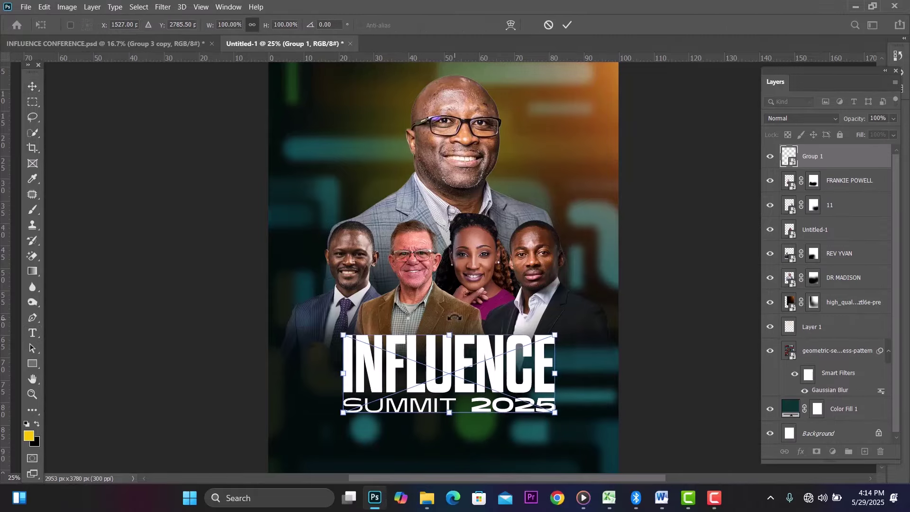
Step: Commit the pending transform and view the finished INFLUENCE CONFERENCE.psd poster
key(Return)
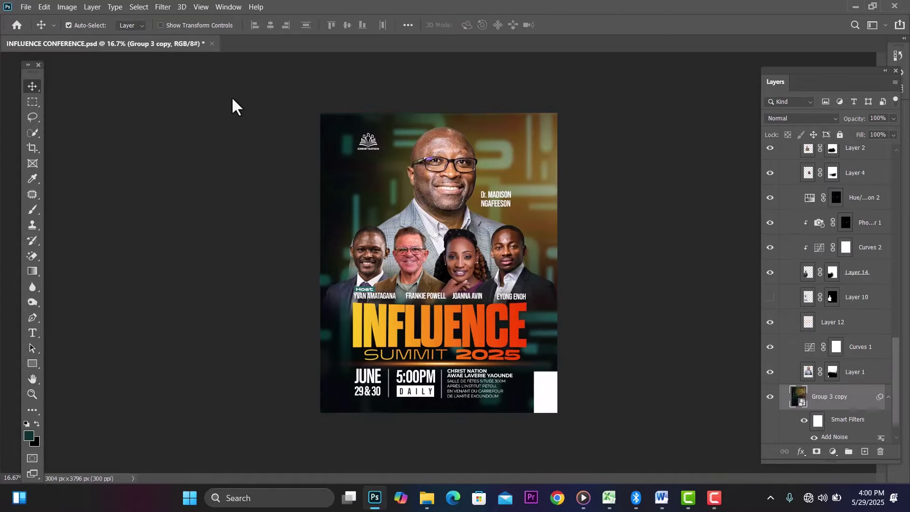
Step: Create a new 25 × 32 cm, 300 ppi document with a white background
click(30, 5)
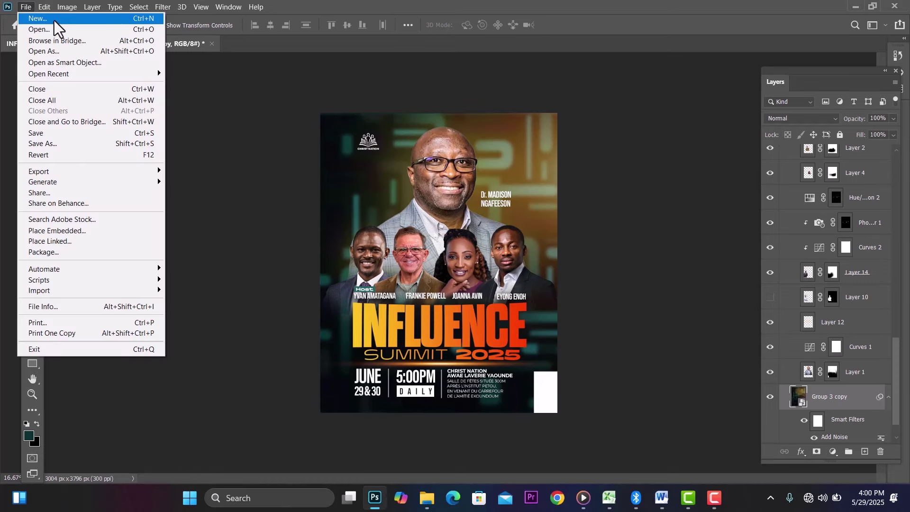
click(54, 20)
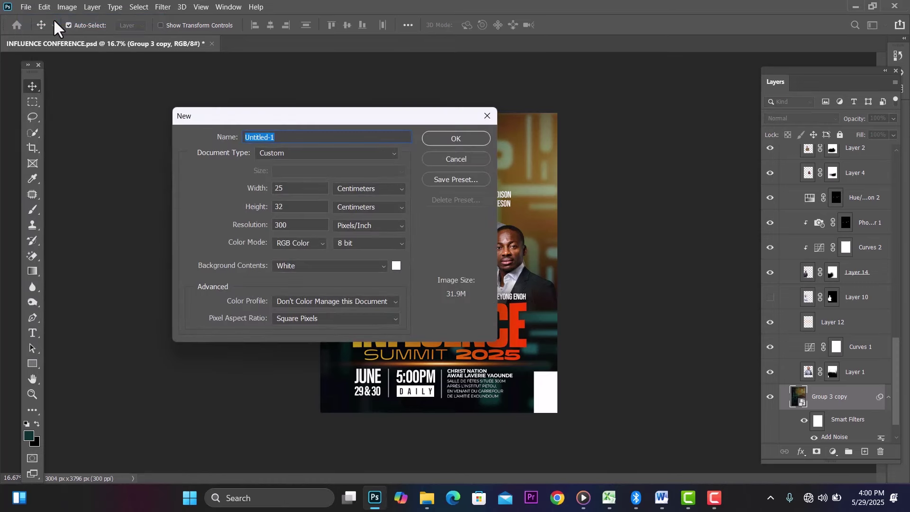
click(469, 138)
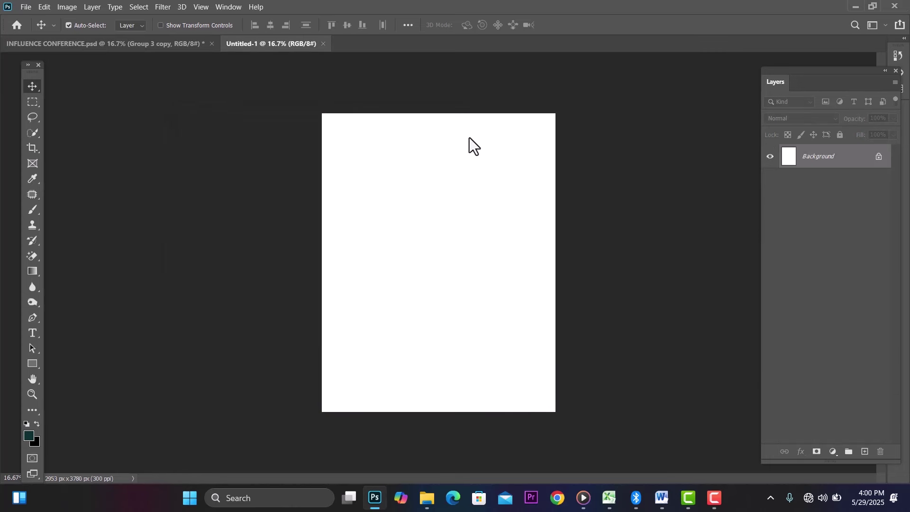
Step: Add a Solid Color fill layer in dark teal #0c2f33
click(833, 450)
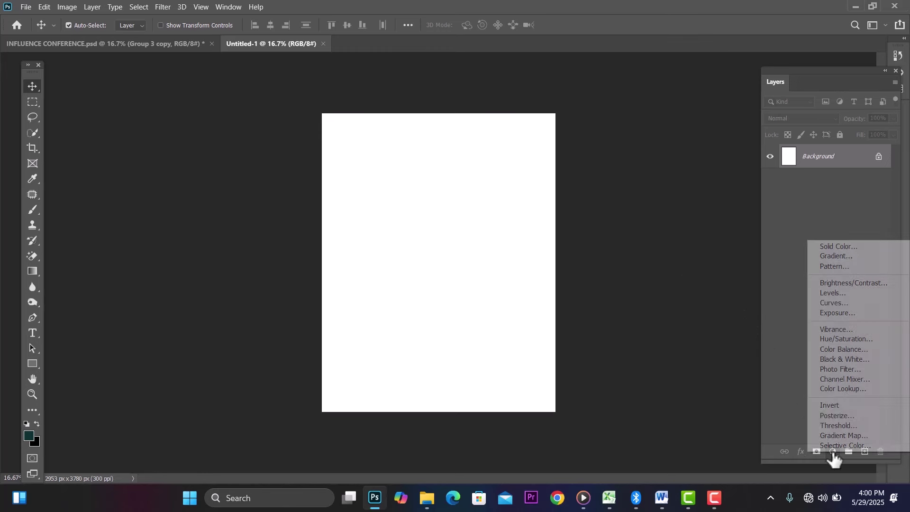
click(833, 247)
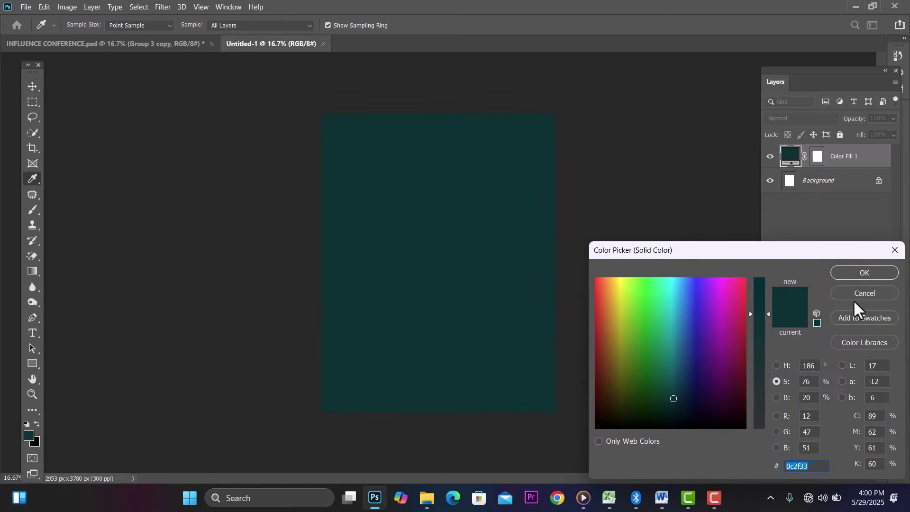
click(857, 271)
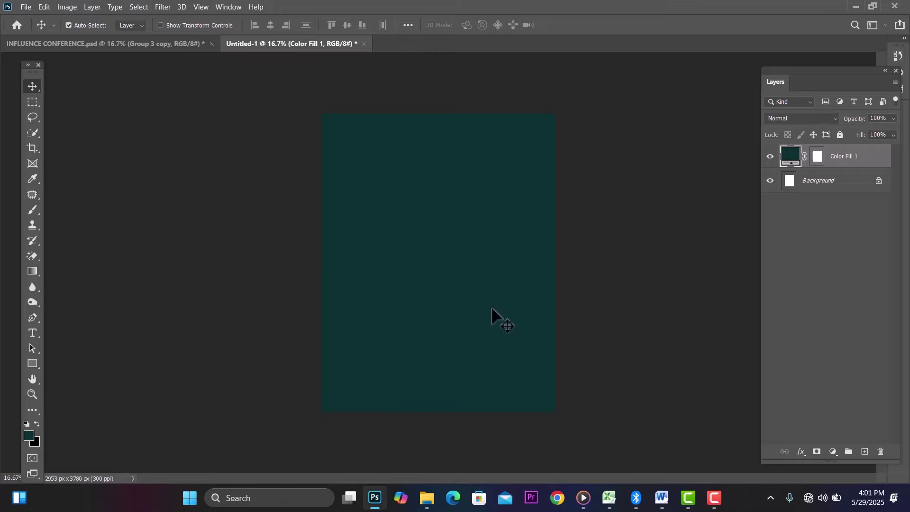
Step: Drag geometric-seamless-pattern from the INFLUENCE folder into the poster
mouse_move(427, 498)
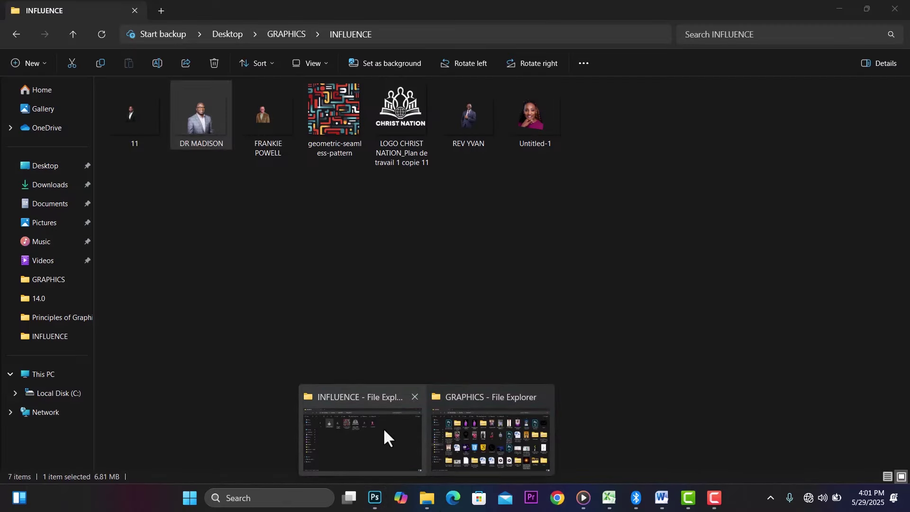
click(383, 430)
drag(340, 122, 399, 345)
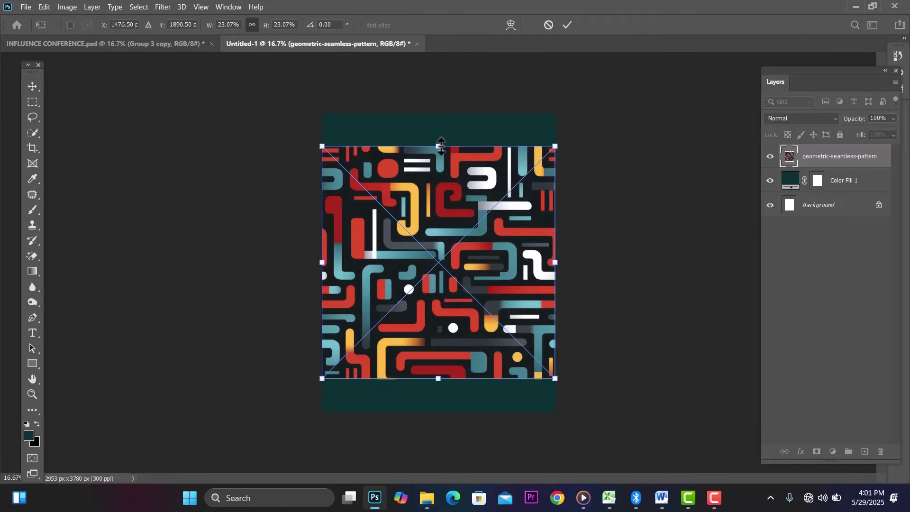
Step: Scale the placed pattern to about 34.5%, move it down to cover the canvas, and commit
drag(440, 146, 495, 60)
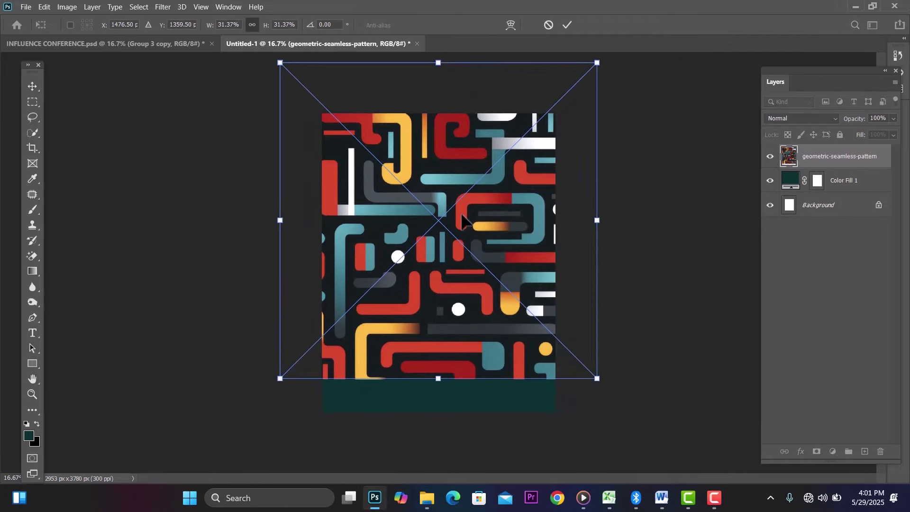
drag(462, 219, 463, 240)
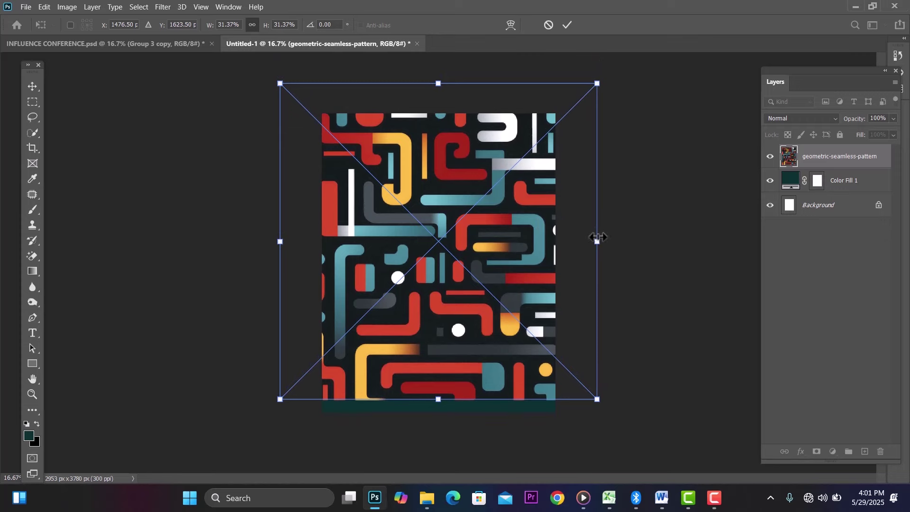
drag(598, 237, 629, 239)
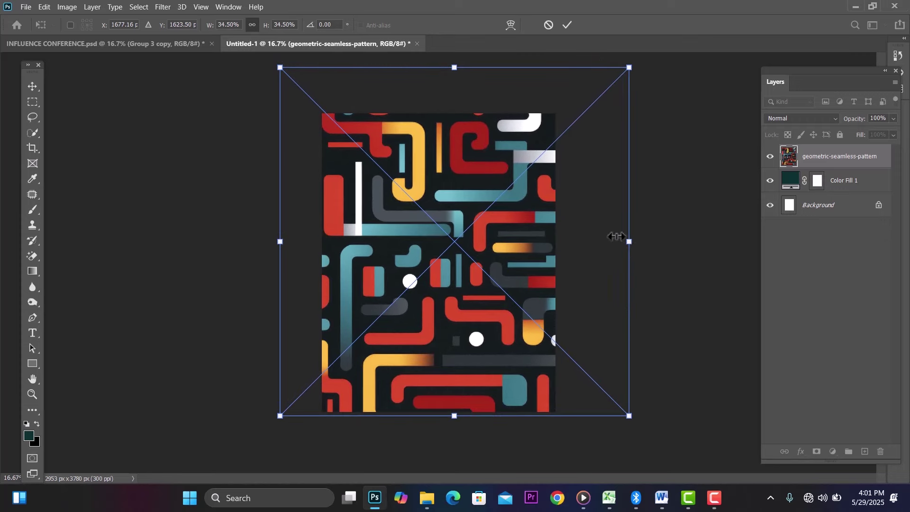
click(30, 84)
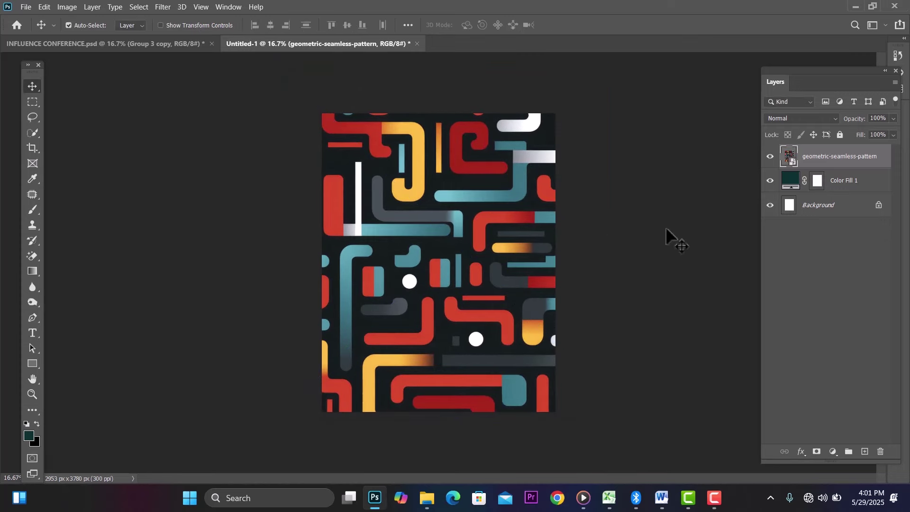
Step: Set the pattern layer's blend mode to Overlay and shift it left
click(812, 118)
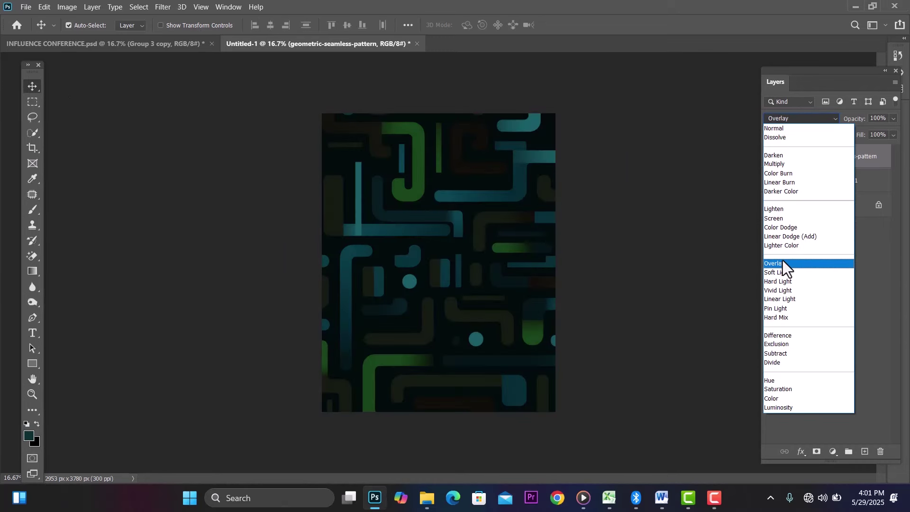
click(782, 264)
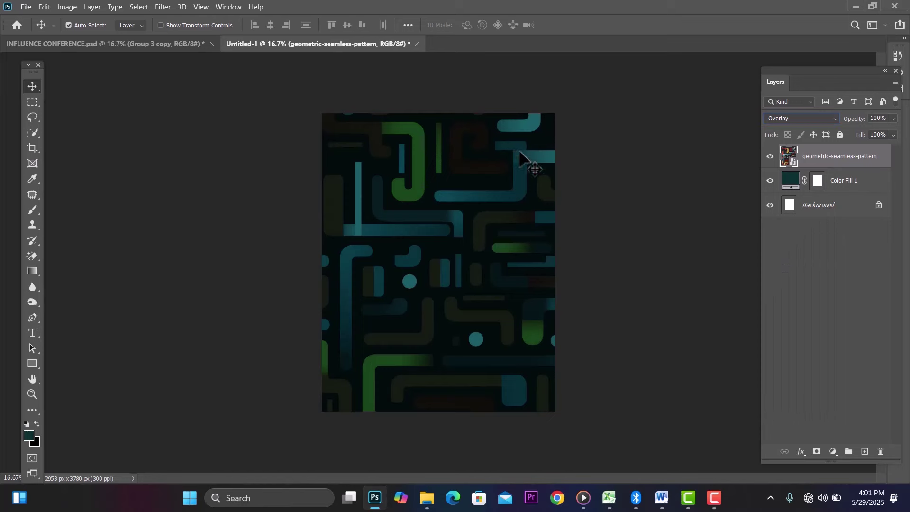
drag(518, 149, 430, 152)
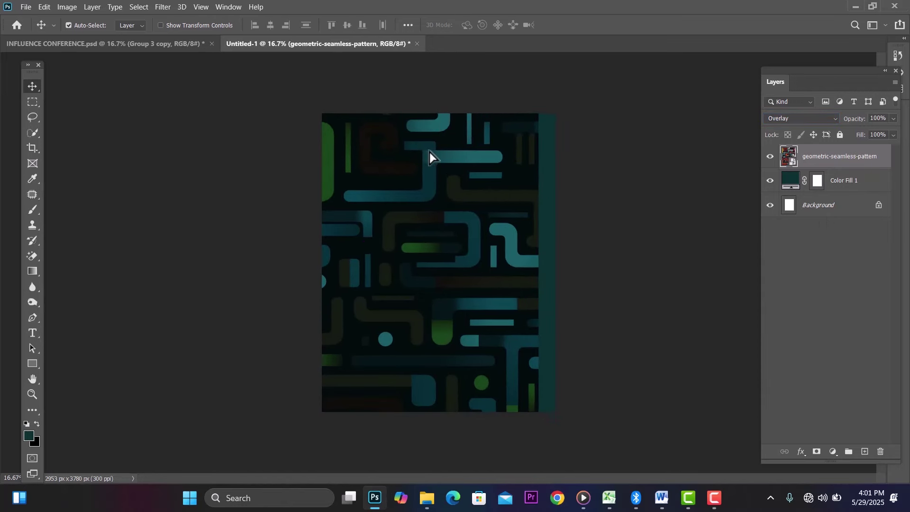
Step: Rescale the pattern to about 45%, reposition it to fill the canvas, and commit
key(ctrl+t)
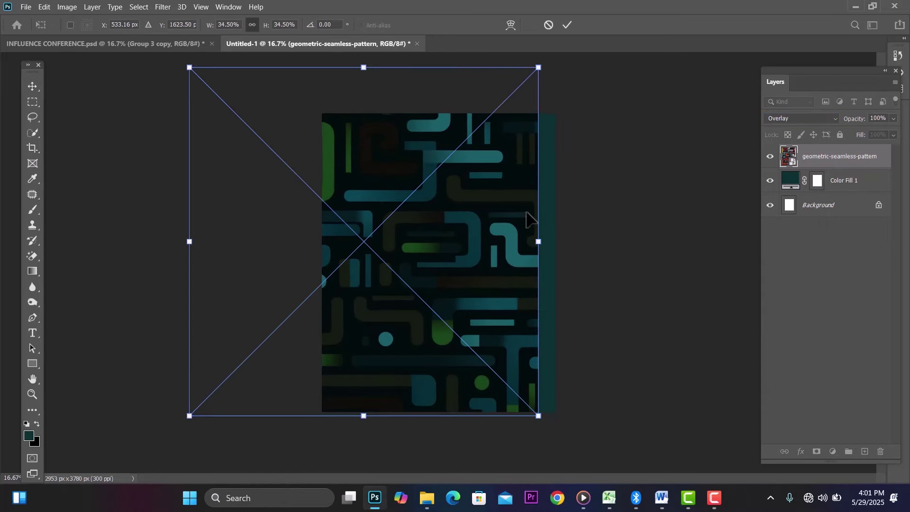
drag(538, 241, 618, 264)
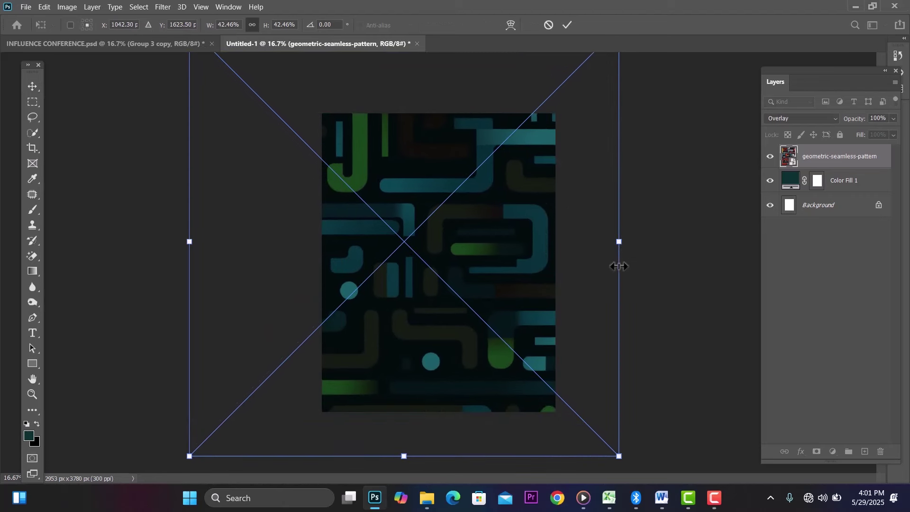
drag(516, 241, 467, 245)
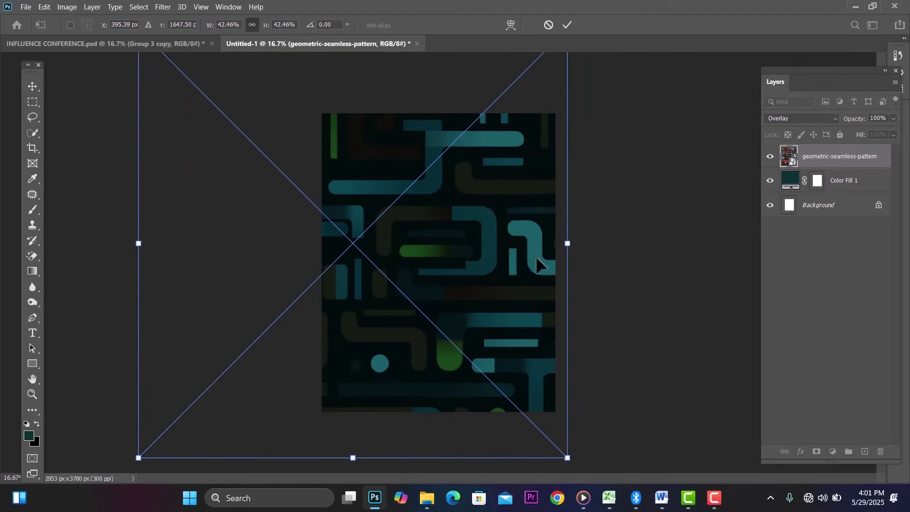
drag(567, 244, 593, 244)
drag(531, 232, 524, 232)
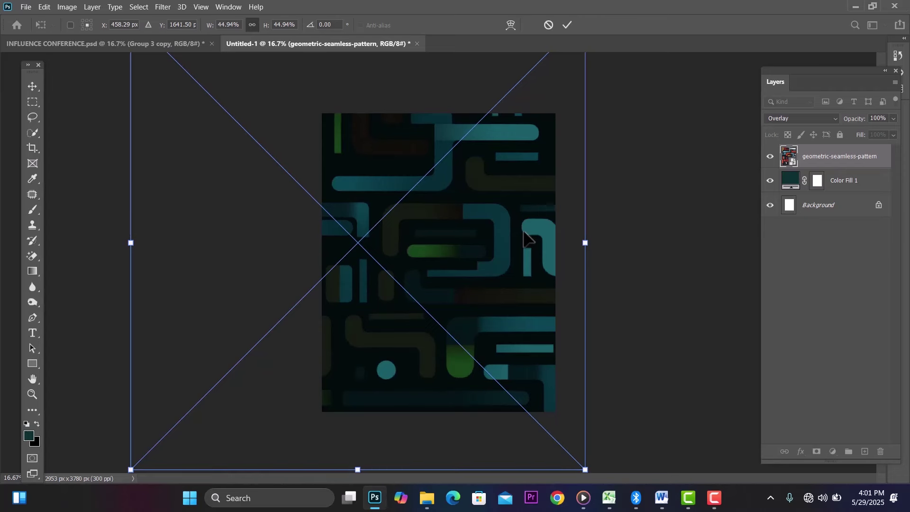
click(26, 87)
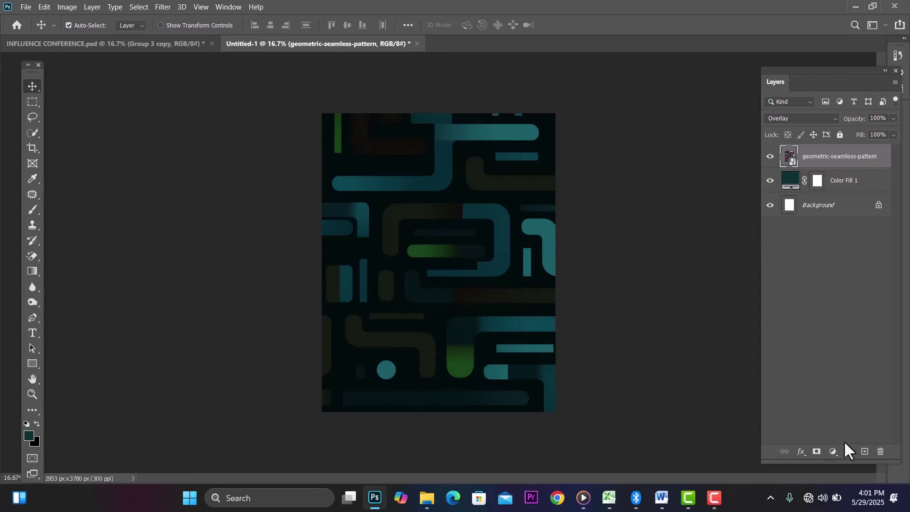
Step: Add an empty Layer 1 in Linear Dodge (Add) mode with foreground colour yellow #f8c600
click(865, 452)
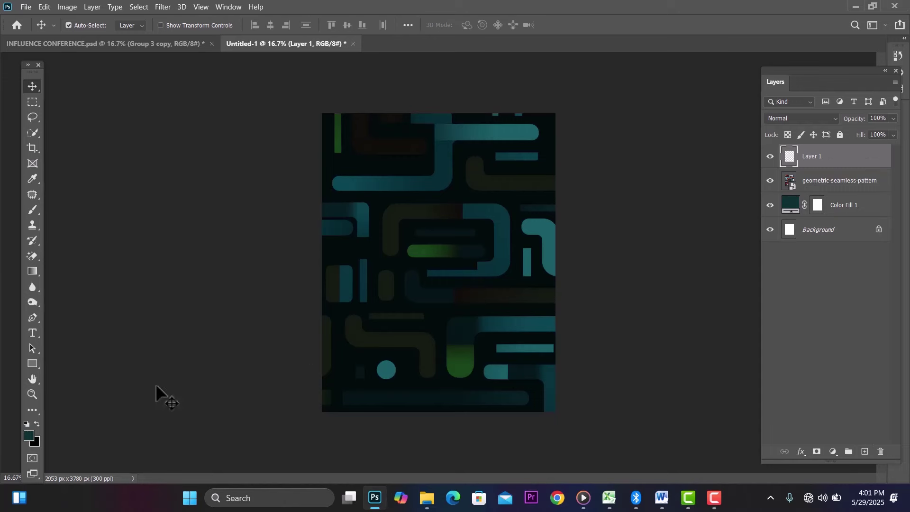
click(29, 434)
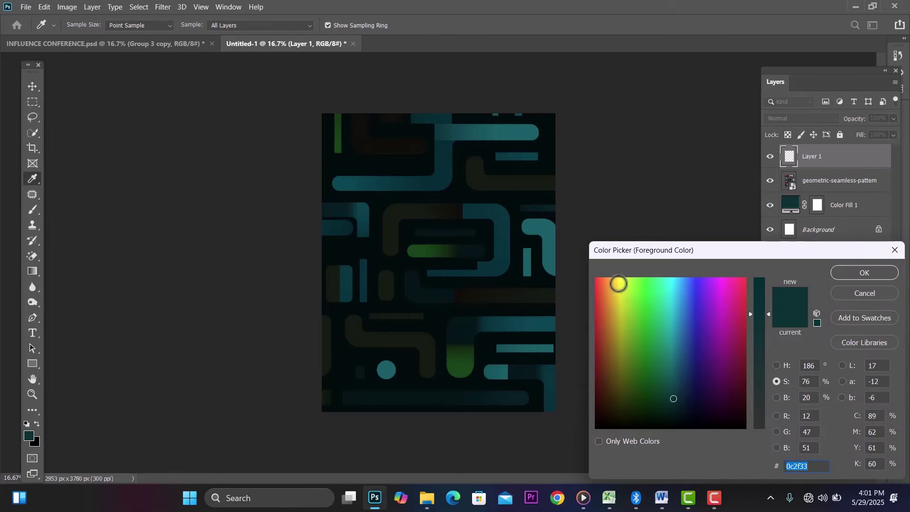
click(616, 282)
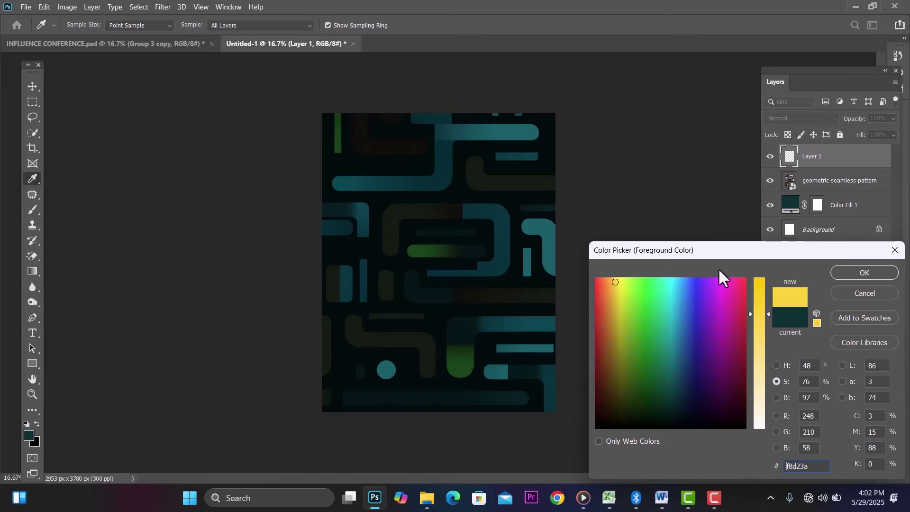
drag(763, 315, 766, 248)
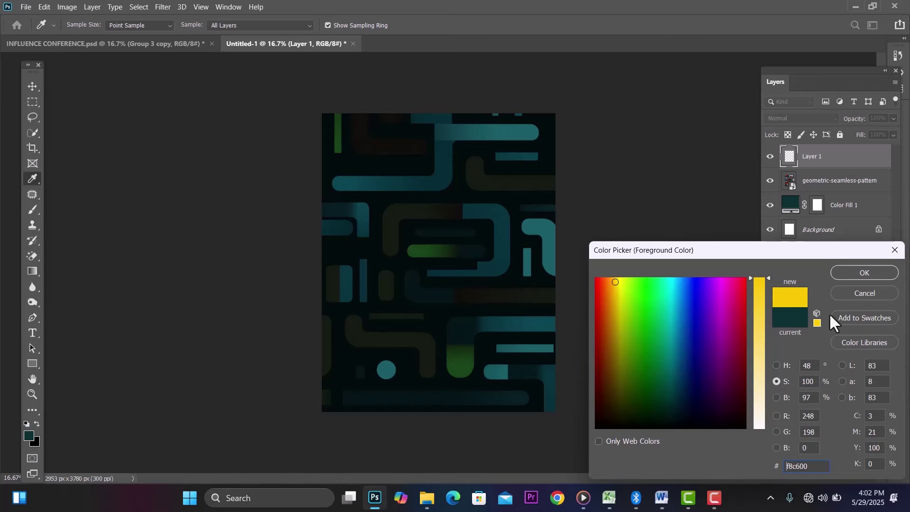
click(864, 273)
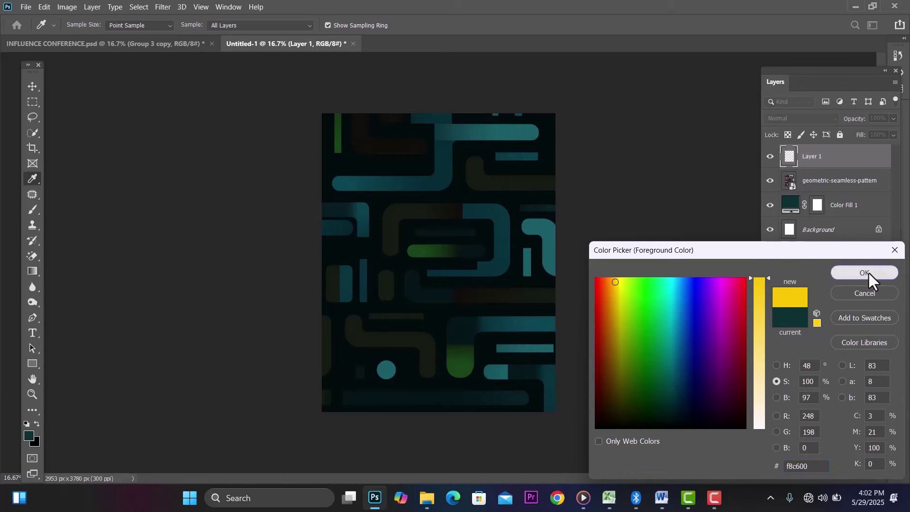
click(806, 114)
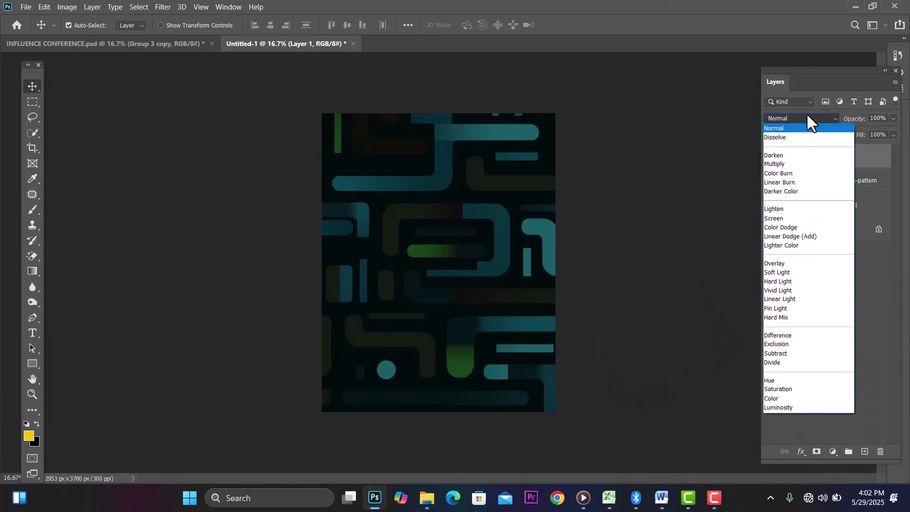
click(801, 237)
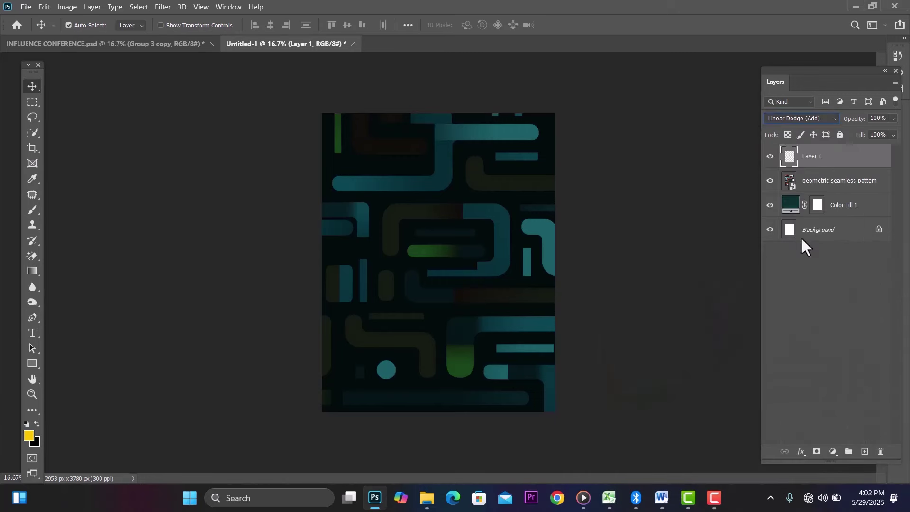
Step: Choose the Brush tool at 259 px and dab a small soft yellow spot
click(29, 209)
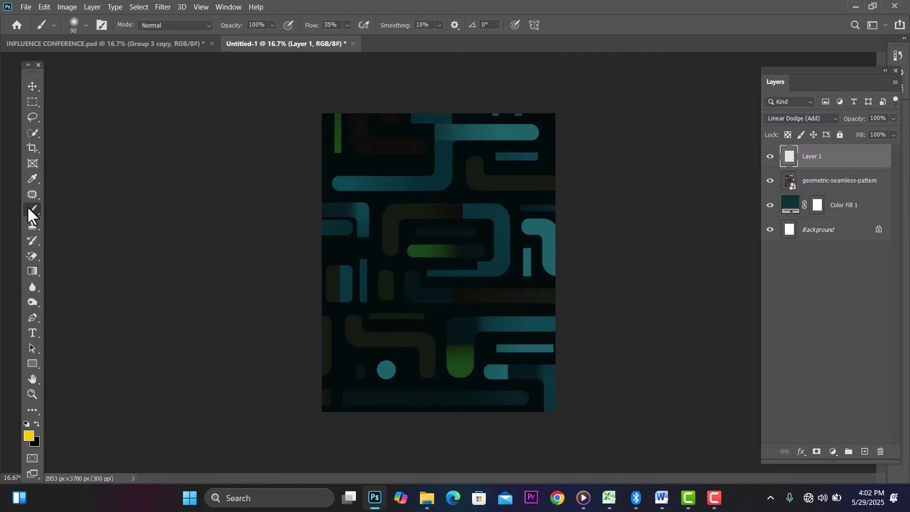
right_click(445, 193)
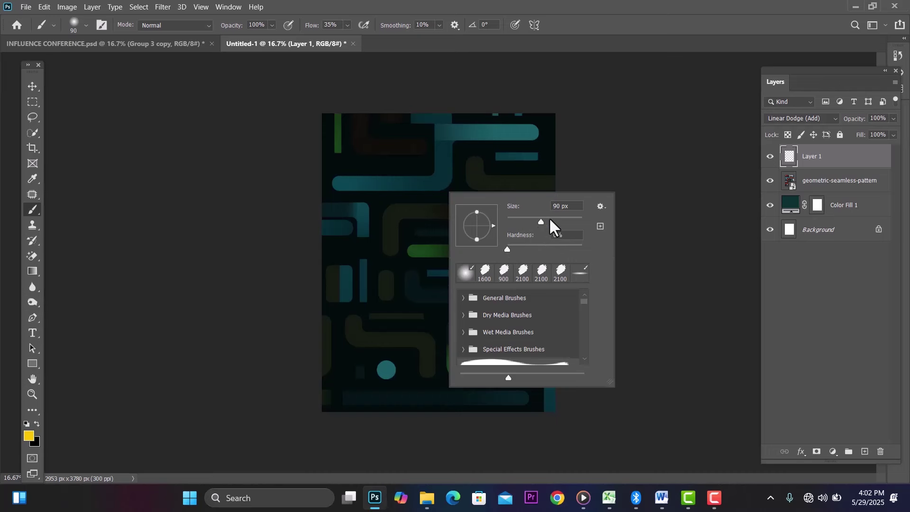
drag(541, 222, 568, 223)
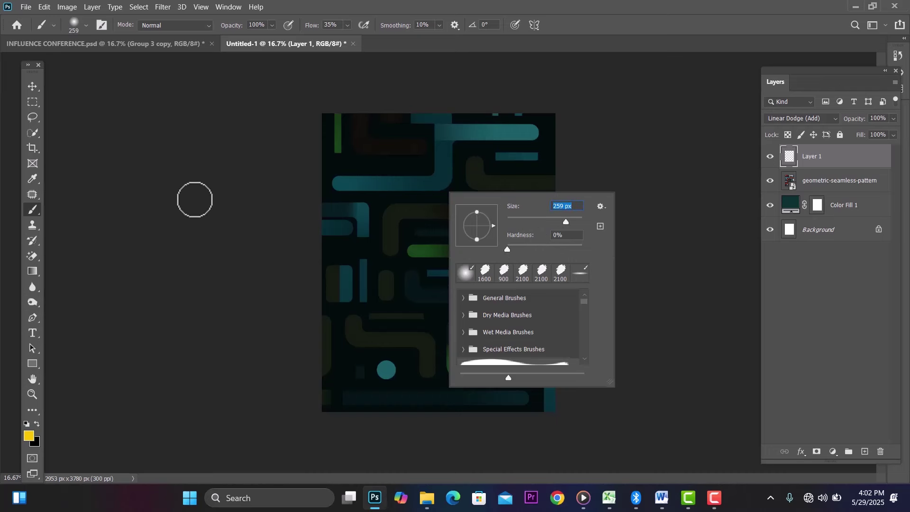
click(194, 198)
click(396, 200)
Step: Enlarge the brush to about 2300 px, undo the small dab, and paint a big glow near the top
key(bracketright)
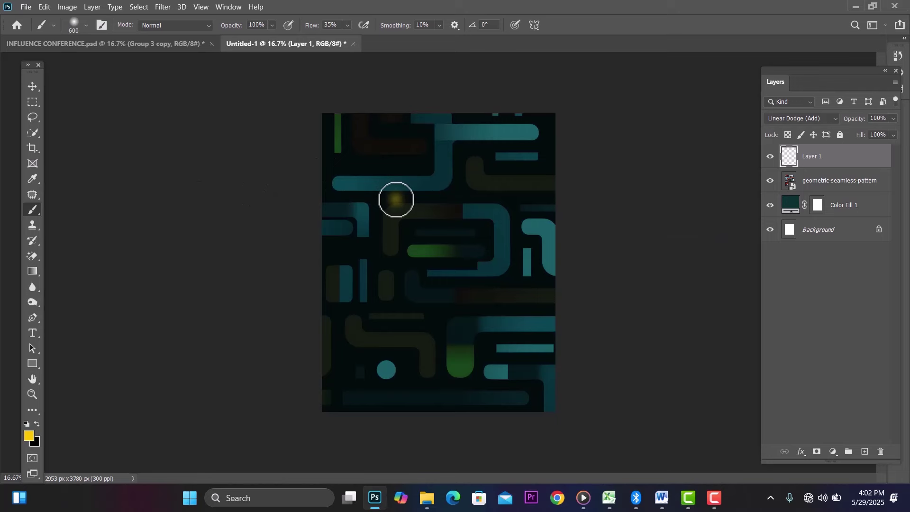
key(bracketright)
key(bracketright)
key(bracketright)
key(bracketright)
key(ctrl+z)
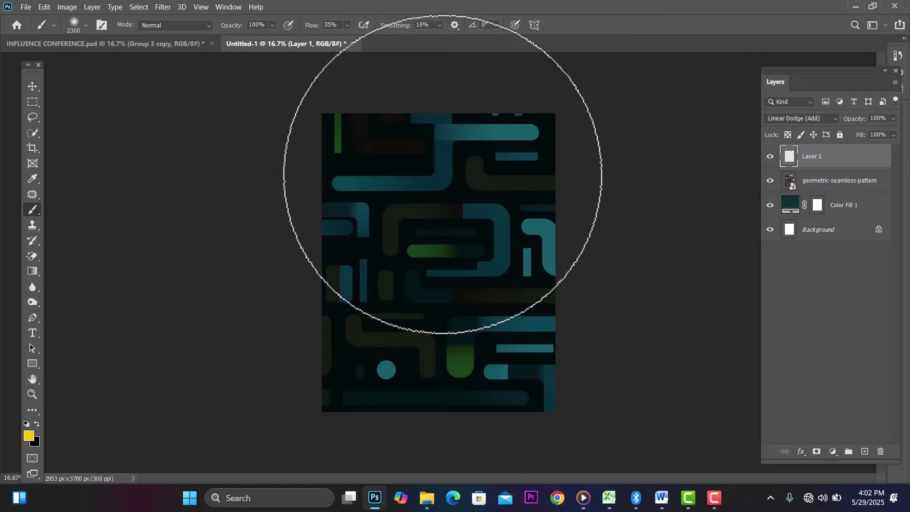
click(443, 173)
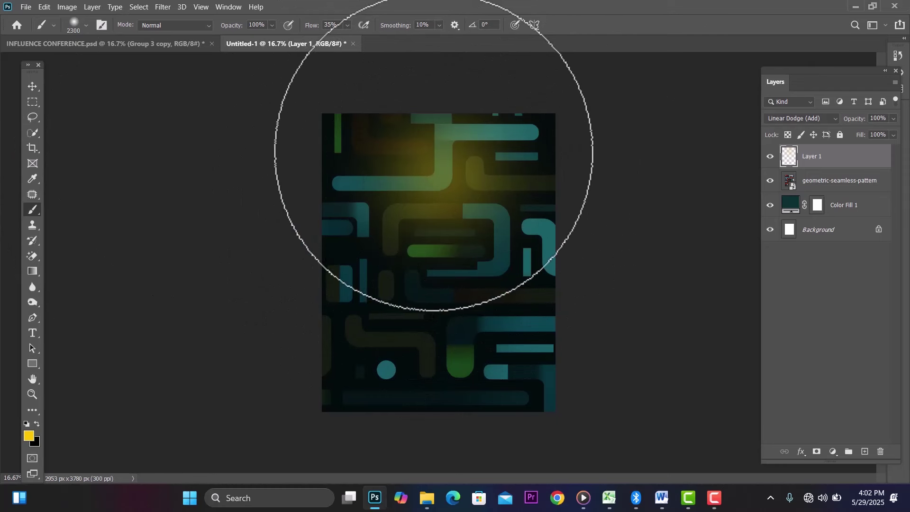
click(850, 182)
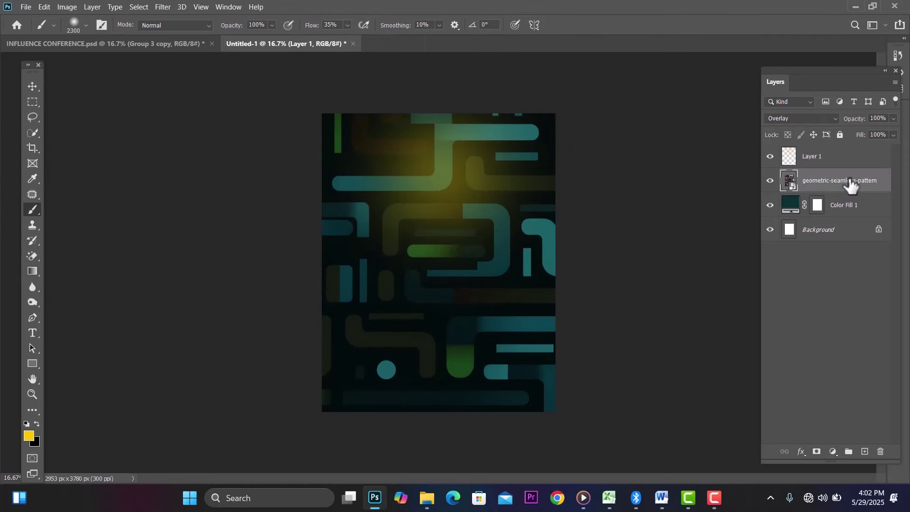
Step: Apply a 30.4-pixel Gaussian Blur to the geometric pattern layer
click(768, 183)
click(769, 183)
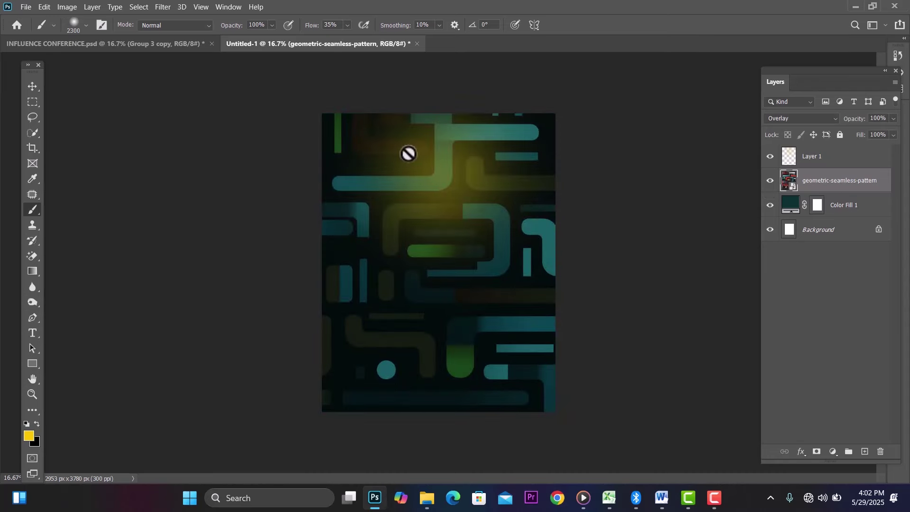
click(161, 6)
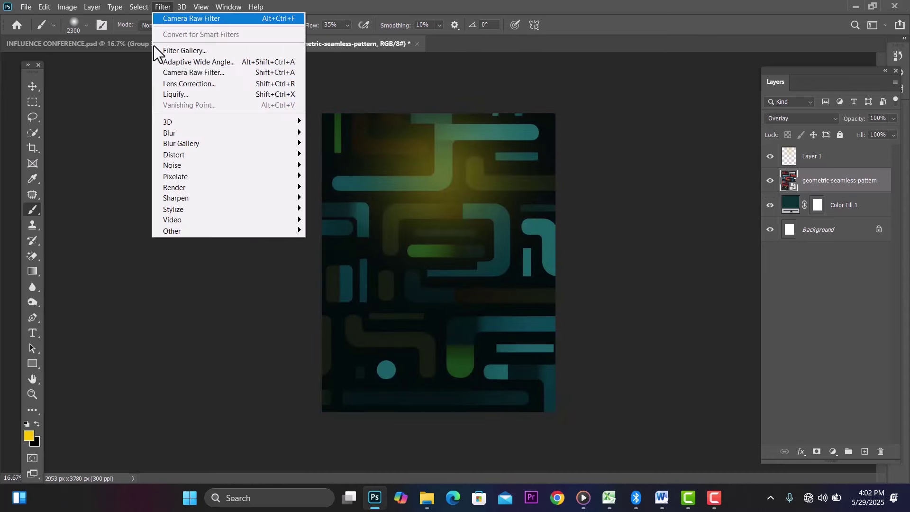
mouse_move(234, 134)
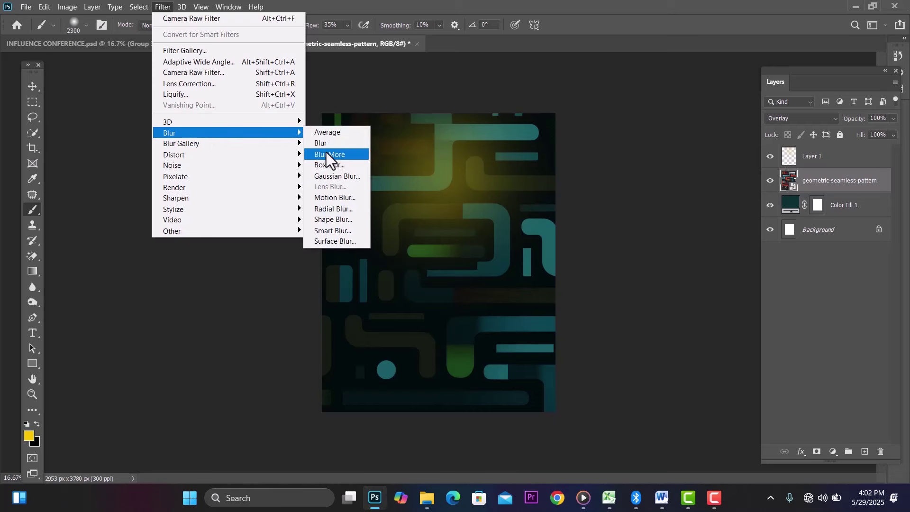
click(347, 180)
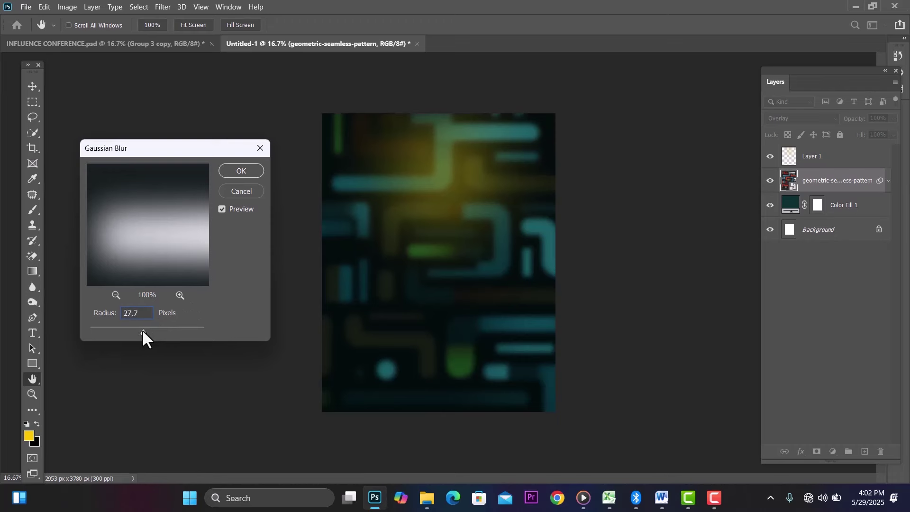
drag(136, 329, 146, 329)
click(249, 170)
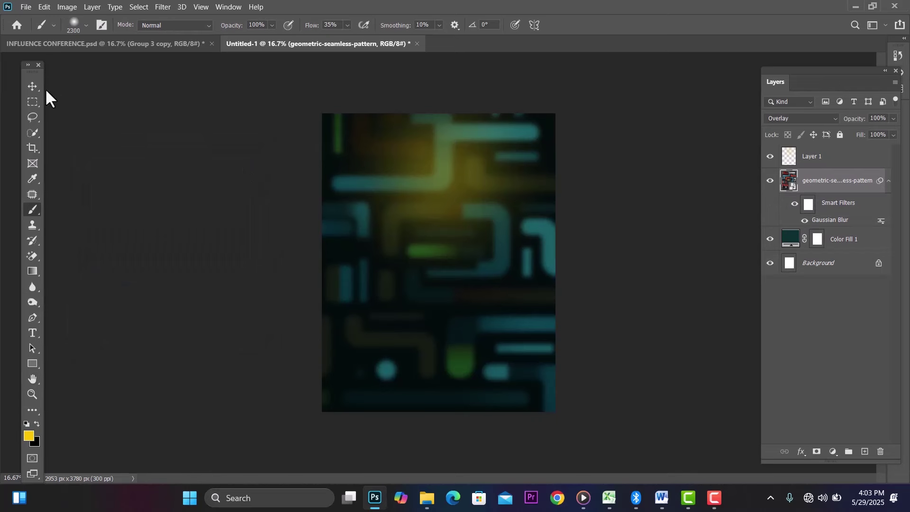
Step: Switch to the Move tool and bring the INFLUENCE speaker-image folder to the front
click(33, 86)
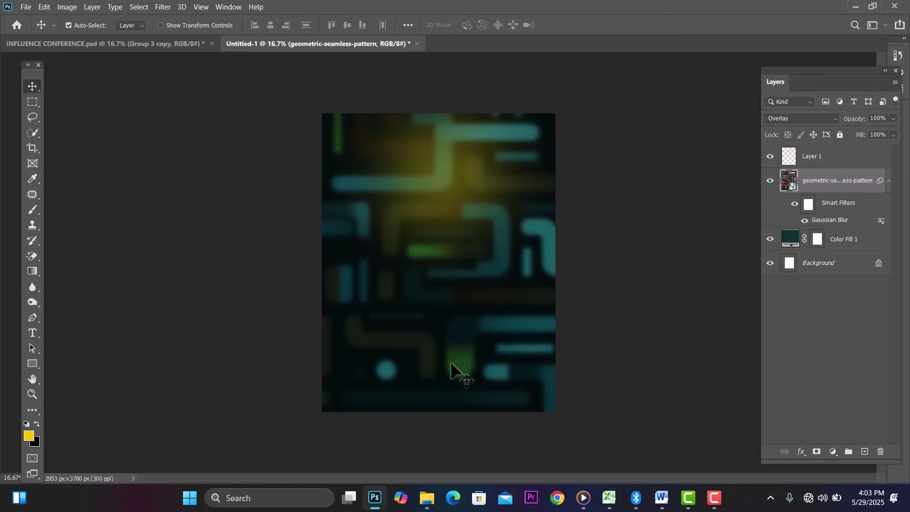
mouse_move(427, 495)
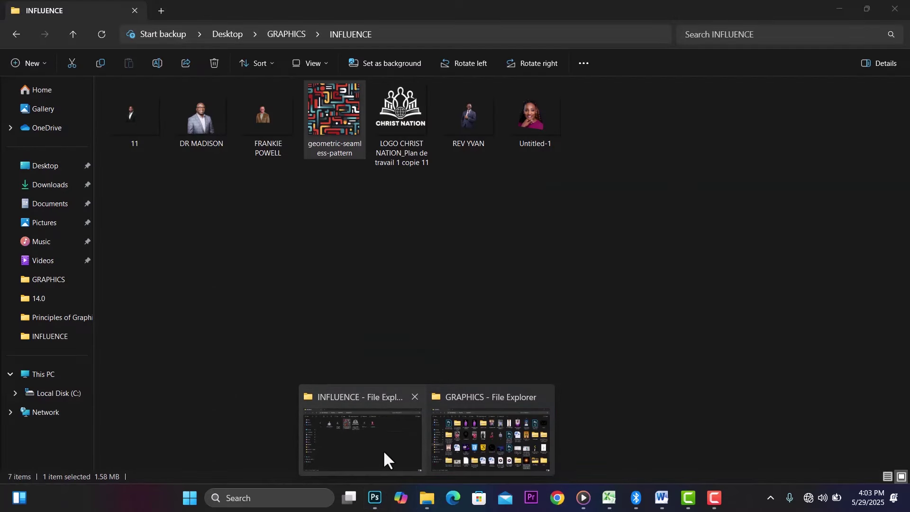
click(383, 452)
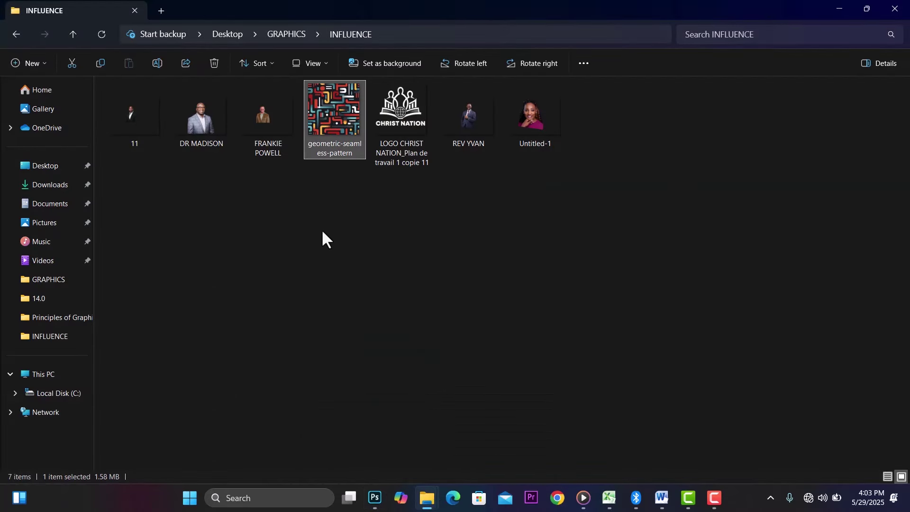
Step: Place the DR MADISON portrait at about 91%, stack it above Layer 1, and nudge it left
drag(203, 114, 471, 194)
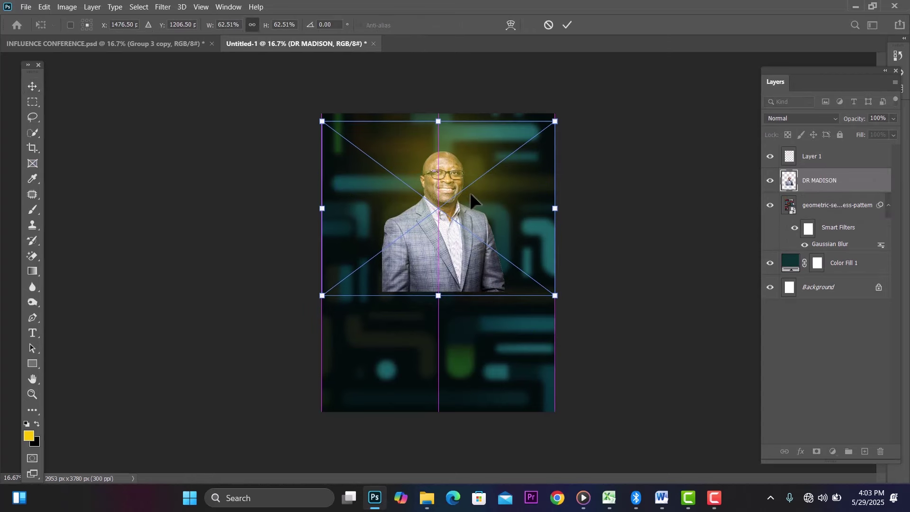
drag(555, 208, 640, 211)
drag(488, 252, 460, 251)
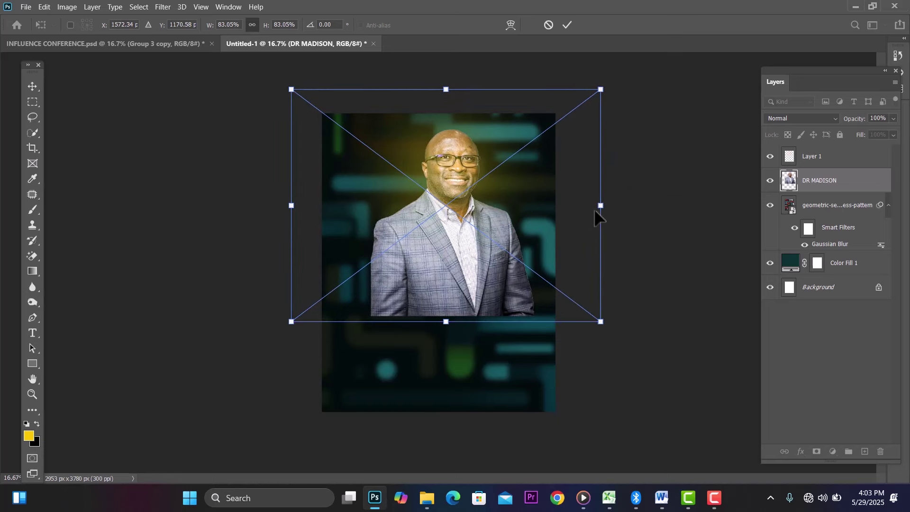
drag(600, 206, 631, 206)
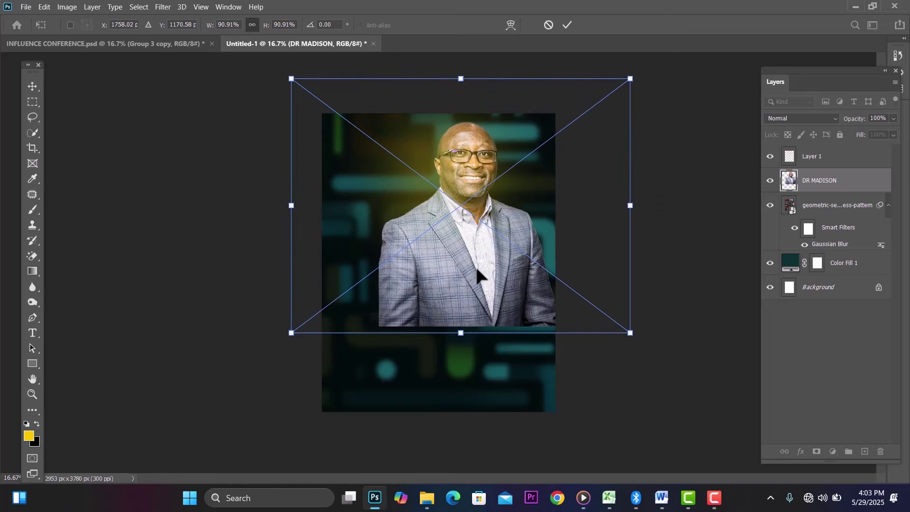
drag(479, 274, 457, 286)
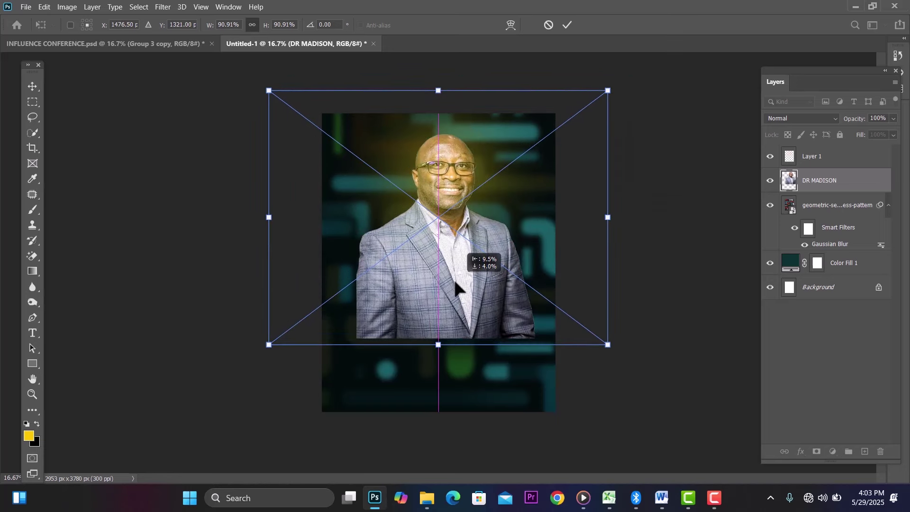
click(30, 86)
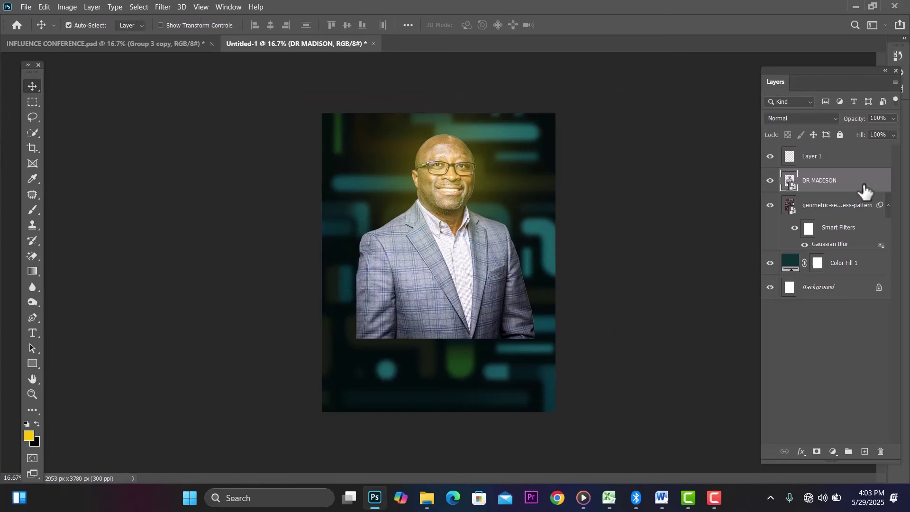
drag(864, 191, 860, 157)
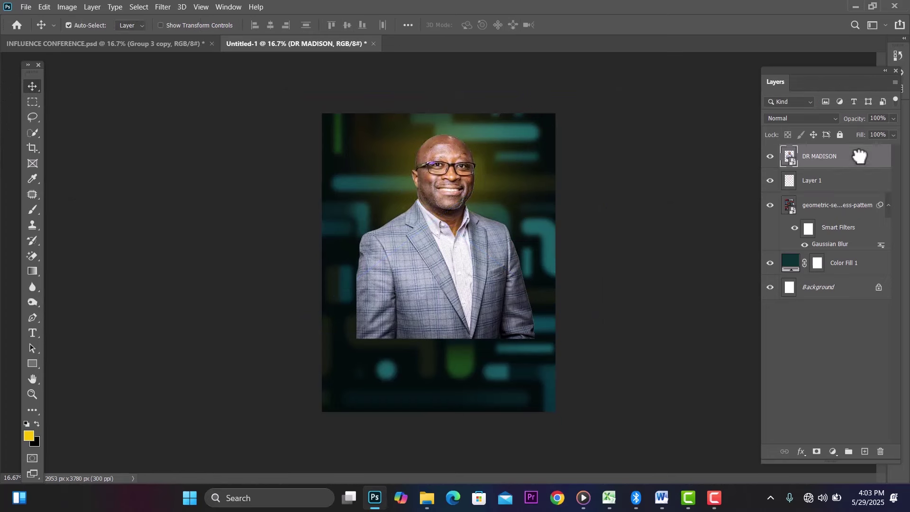
drag(445, 273, 437, 277)
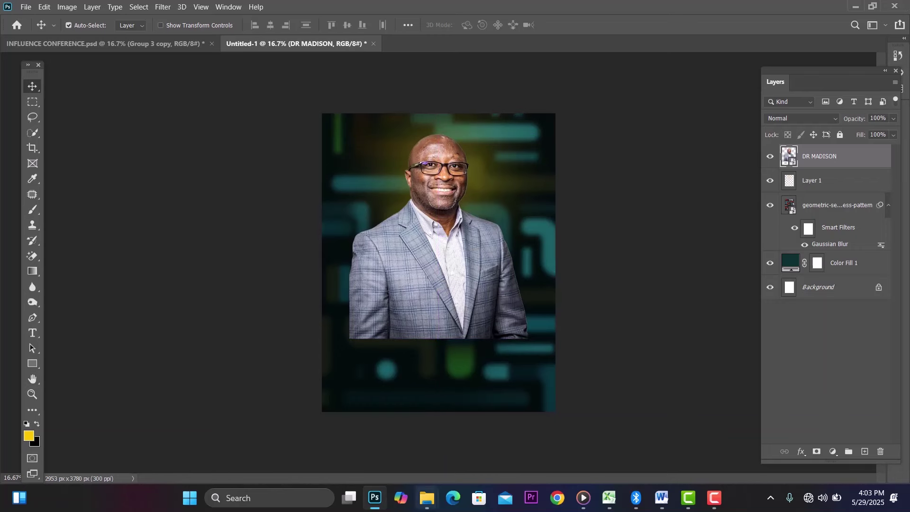
Step: Place the lens-flare PNG from the GRAPHICS folder at the poster's top right, at 58.6%
mouse_move(427, 497)
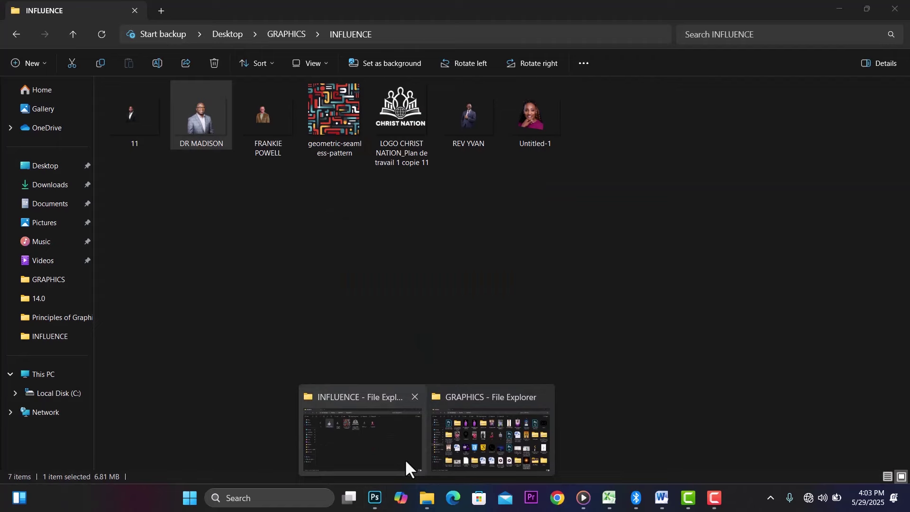
click(404, 459)
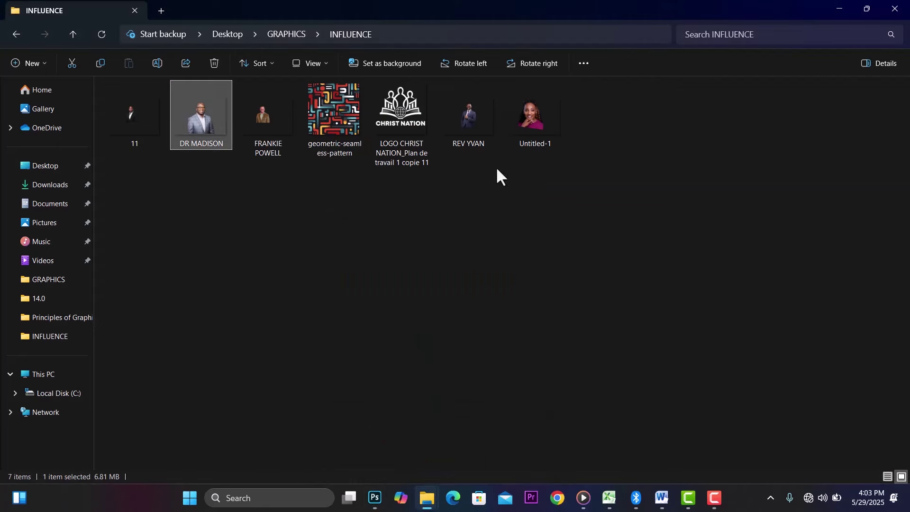
mouse_move(426, 500)
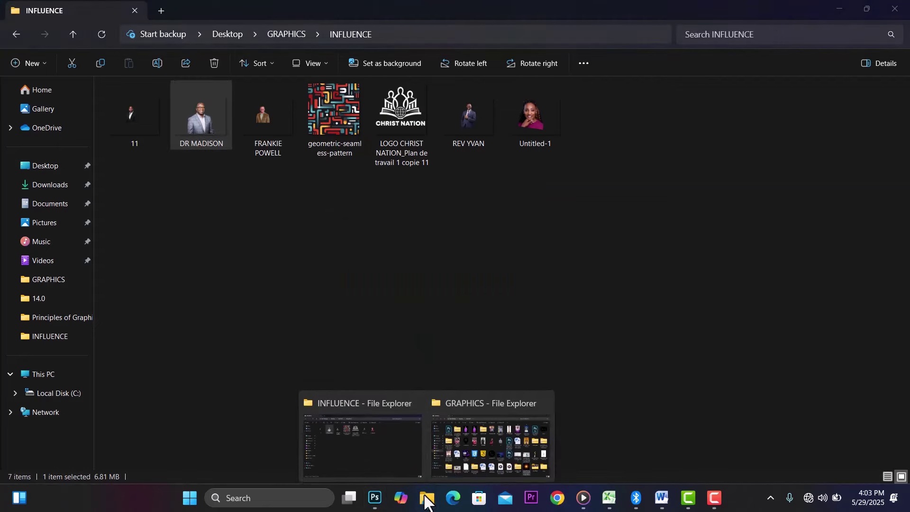
click(499, 431)
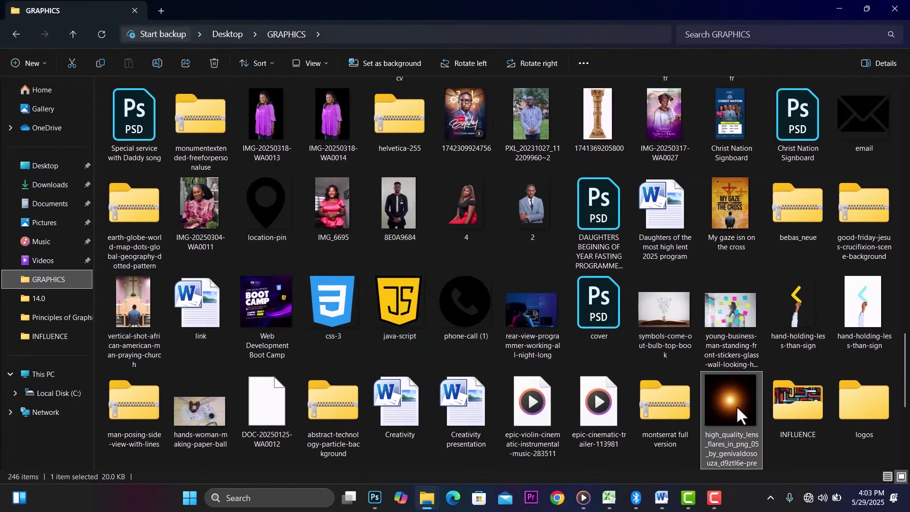
drag(735, 405, 466, 349)
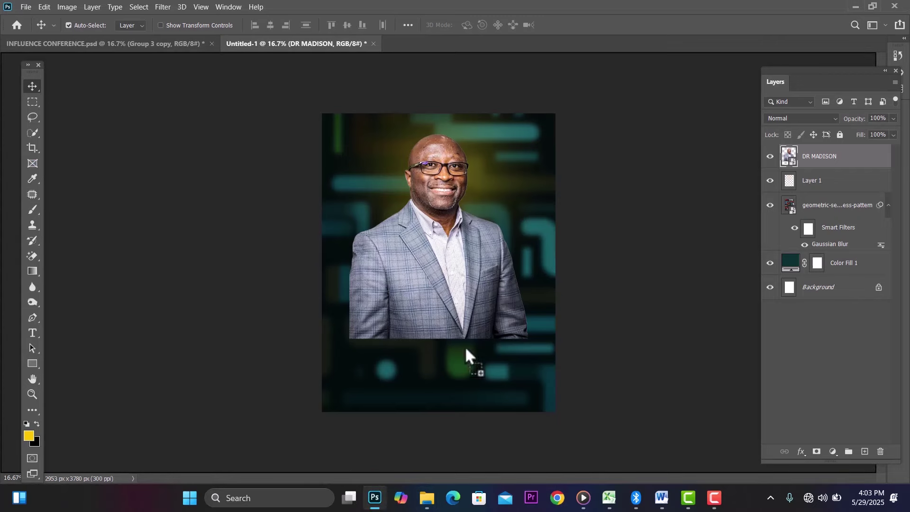
drag(515, 243, 811, 262)
drag(532, 268, 570, 113)
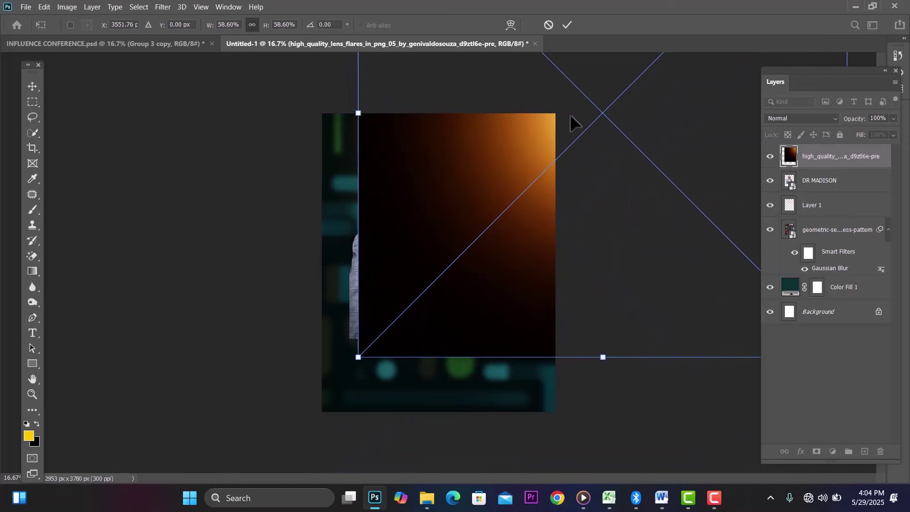
click(33, 87)
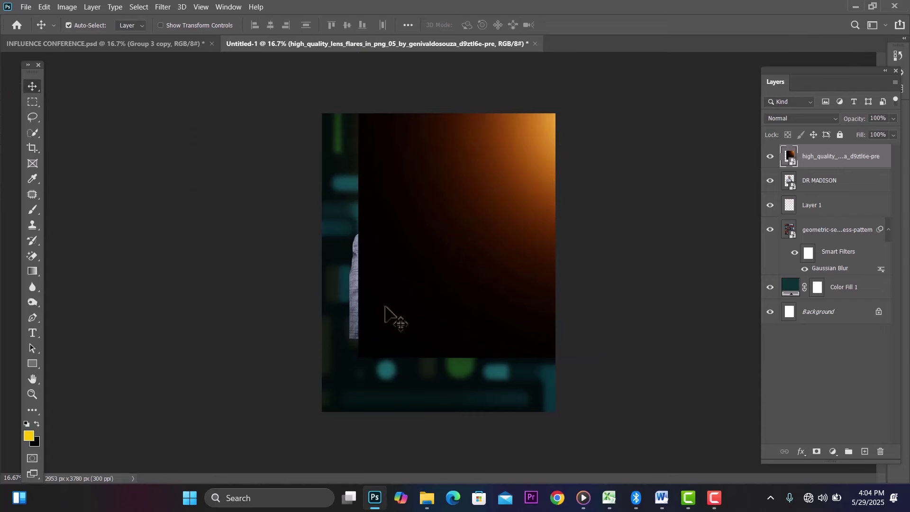
Step: Set the lens flare to Screen blend mode and mask out its left side with a soft brush
click(812, 120)
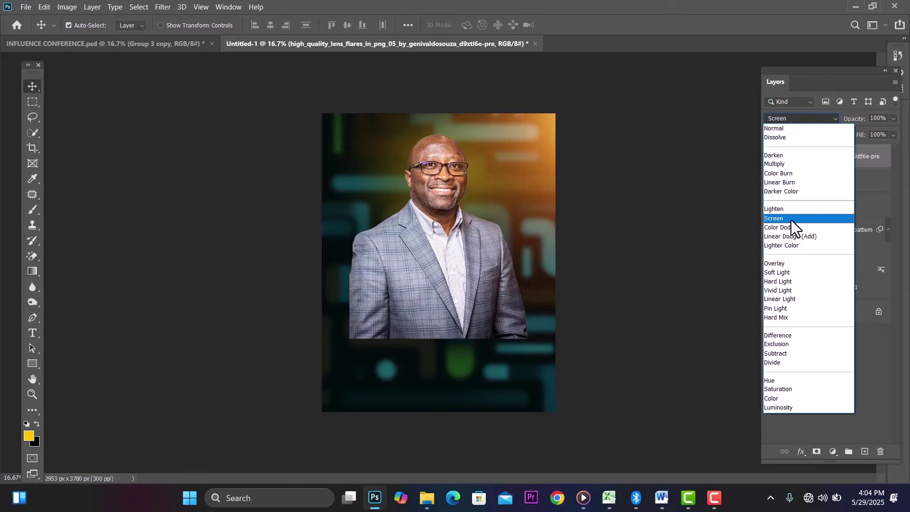
click(791, 220)
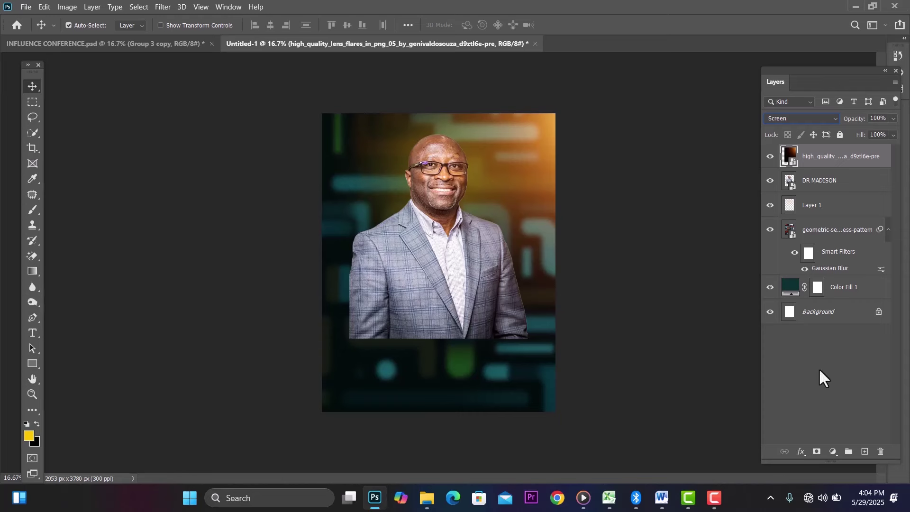
click(817, 452)
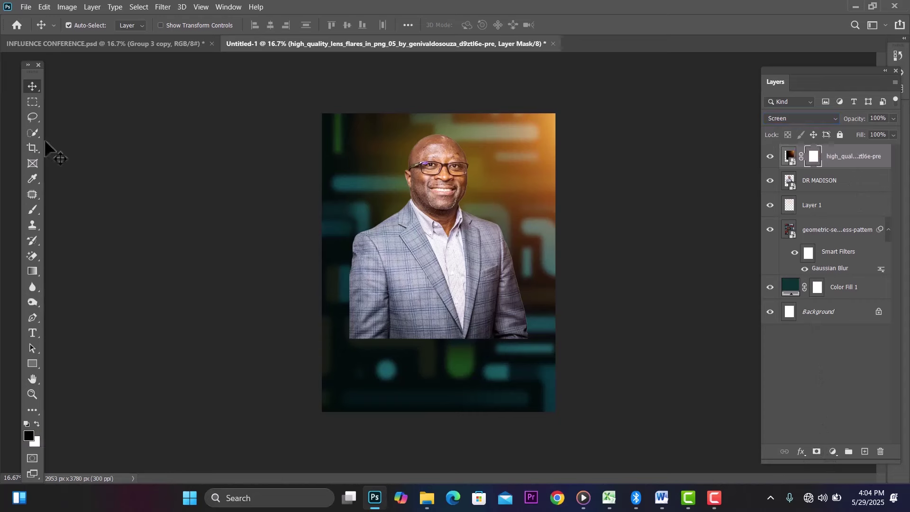
click(31, 212)
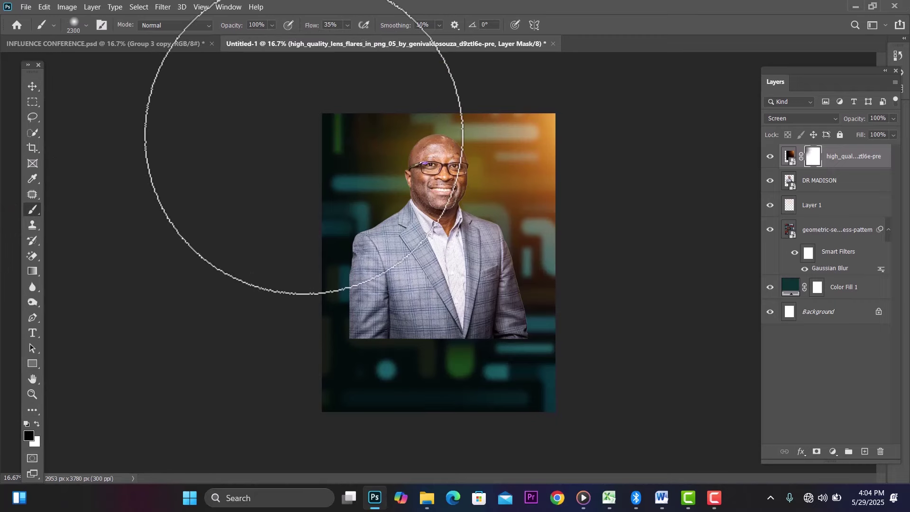
mouse_move(307, 225)
mouse_down()
mouse_move(294, 197)
mouse_move(339, 362)
mouse_up()
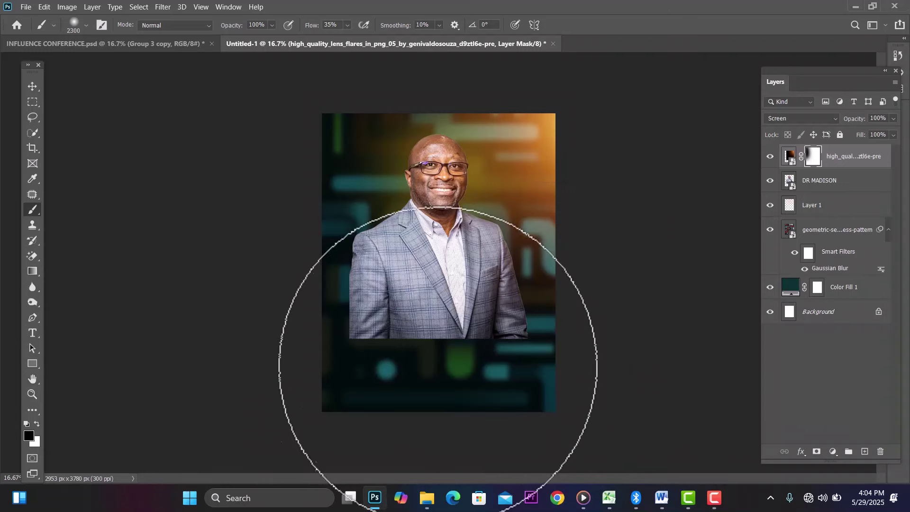
Step: Nudge the flare glow slightly and stack the DR MADISON layer above the lens flare
click(26, 84)
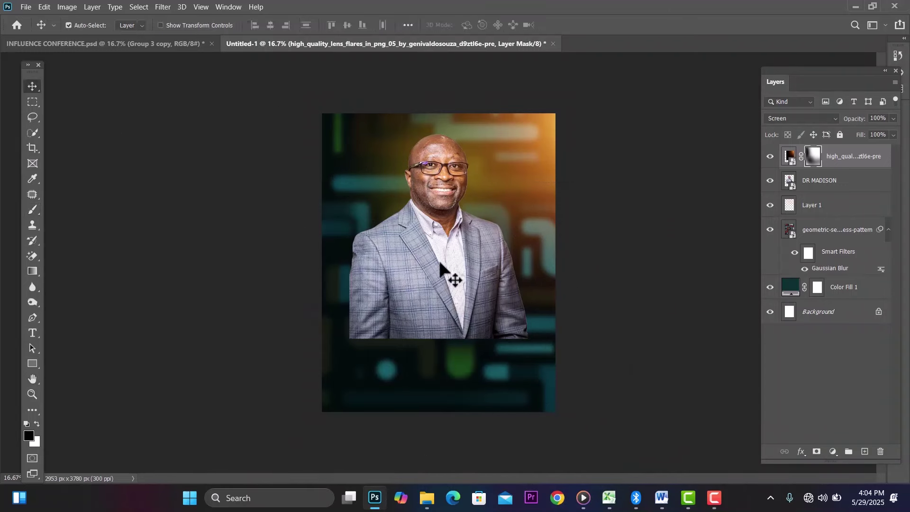
drag(440, 260, 451, 260)
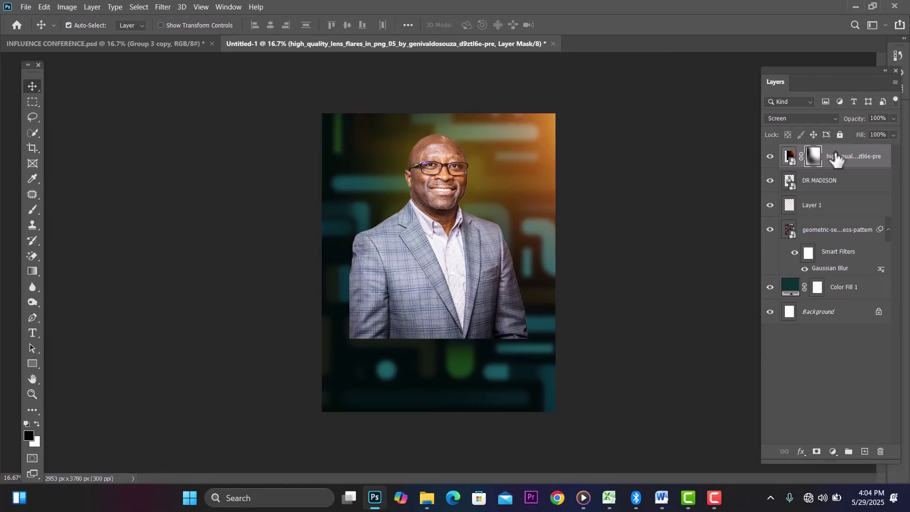
drag(851, 186, 851, 151)
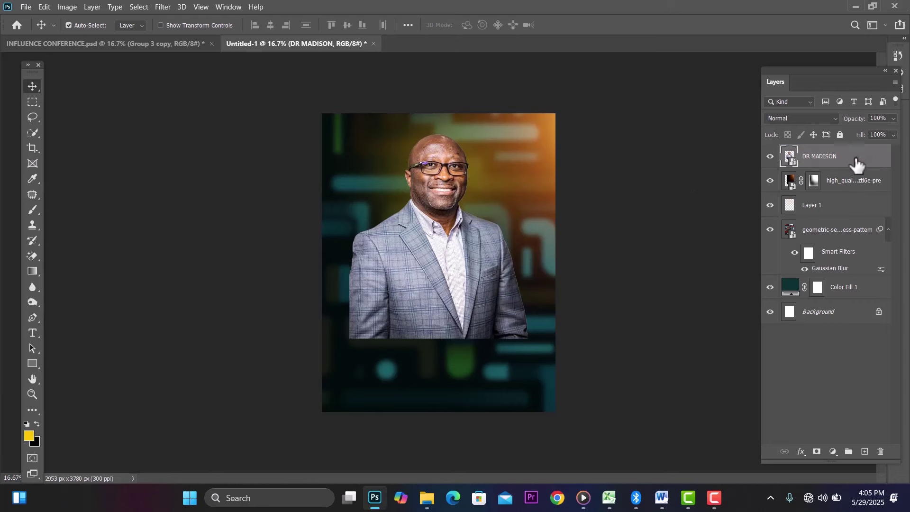
Step: Mask the DR MADISON portrait and paint out the lower part of his suit
drag(853, 161, 850, 193)
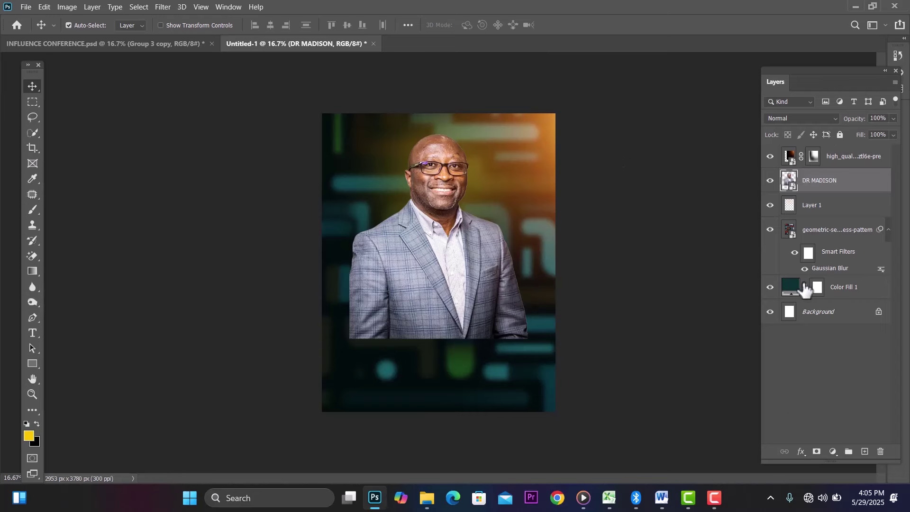
click(817, 452)
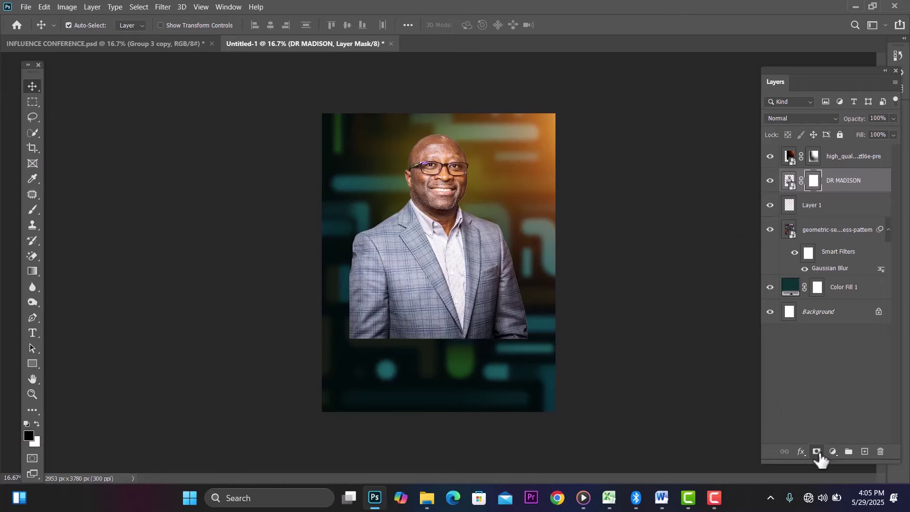
click(35, 209)
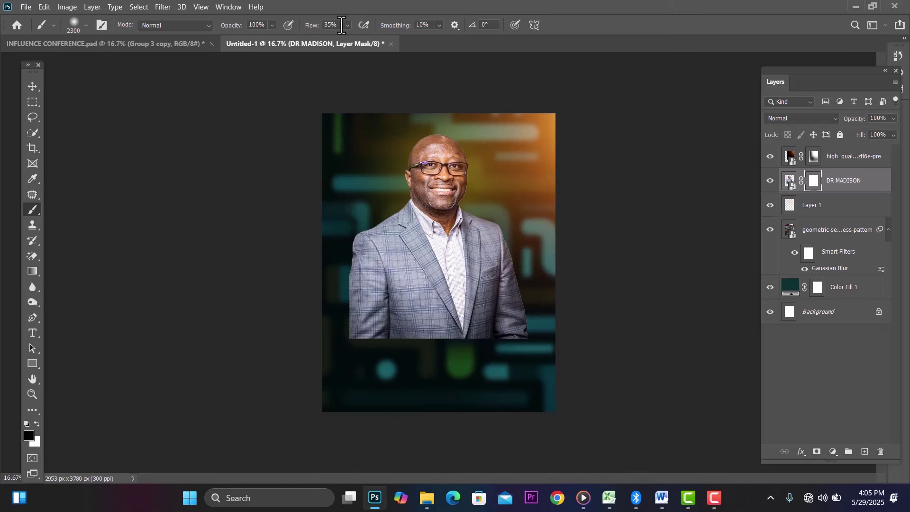
click(392, 370)
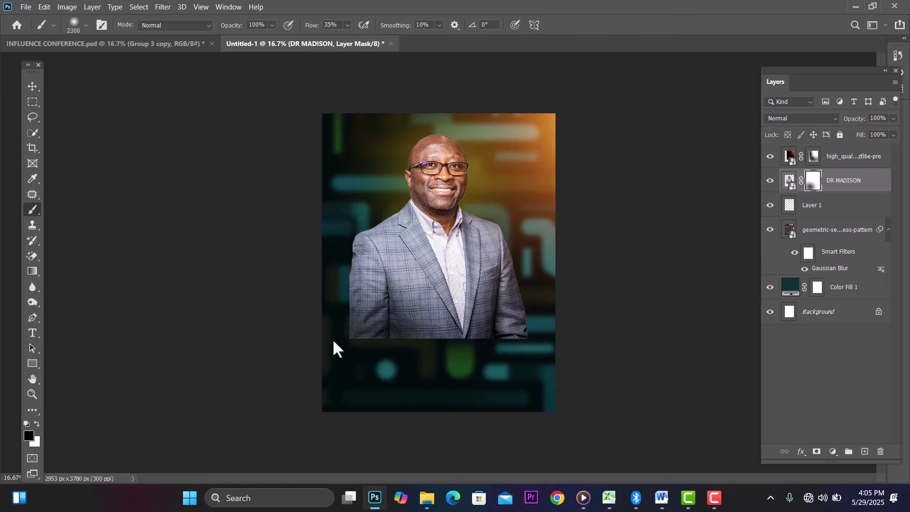
mouse_move(334, 341)
mouse_down()
mouse_move(422, 369)
mouse_move(342, 340)
mouse_move(319, 351)
mouse_move(283, 303)
mouse_move(341, 339)
mouse_move(403, 345)
mouse_move(426, 364)
mouse_move(487, 354)
mouse_up()
drag(520, 310, 509, 318)
drag(408, 351, 409, 351)
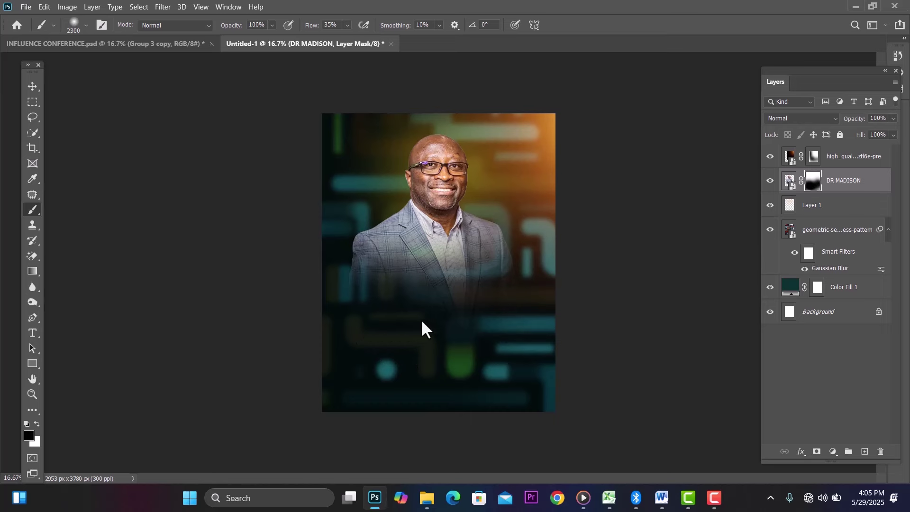
Step: Shift the lens flare, stack it below the portrait, and move the portrait up-right
click(34, 85)
click(432, 179)
mouse_move(431, 178)
mouse_down()
mouse_move(450, 179)
mouse_move(440, 180)
mouse_up()
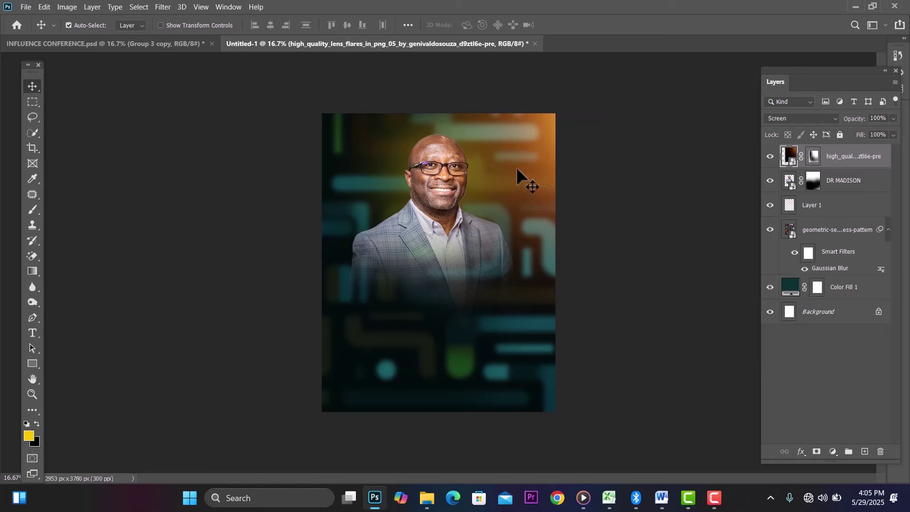
drag(522, 179, 515, 161)
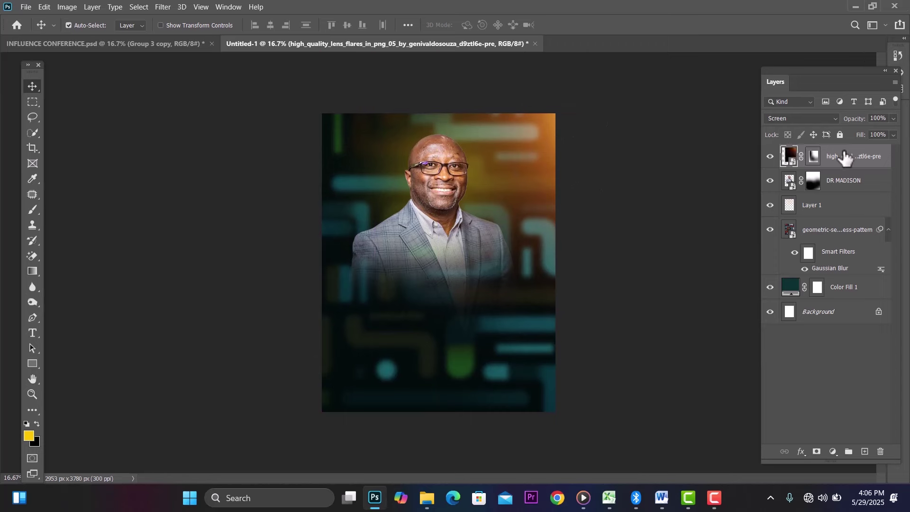
drag(848, 159, 843, 186)
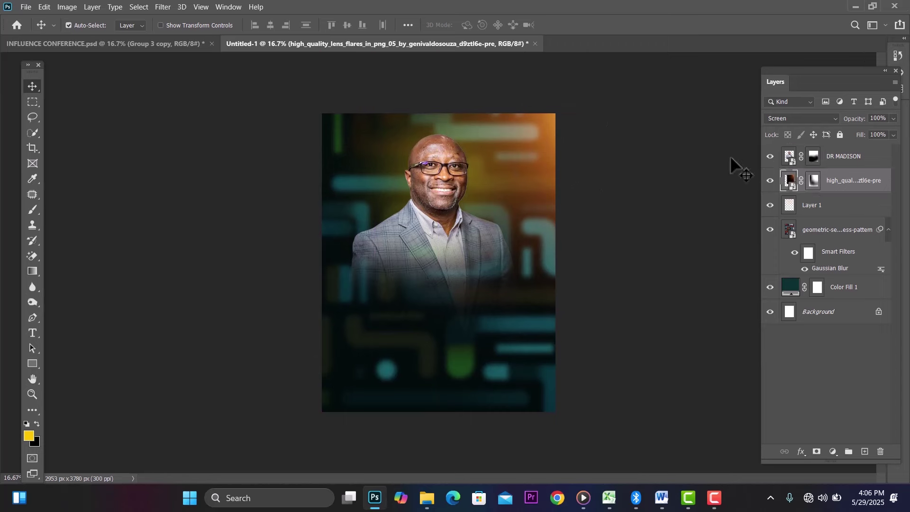
drag(424, 207, 435, 205)
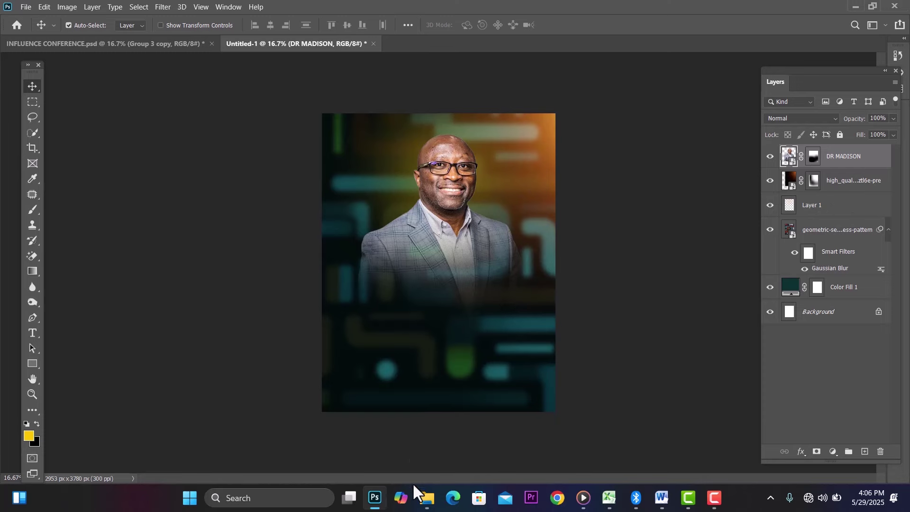
Step: Place the REV YVAN photo at the lower left, scaled to about 91%, in front of the main speaker
mouse_move(423, 505)
click(371, 451)
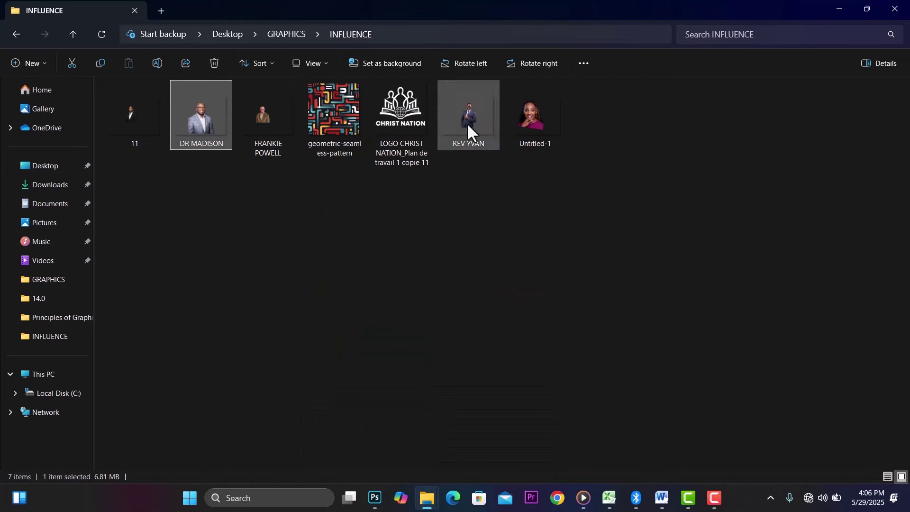
drag(467, 123, 410, 340)
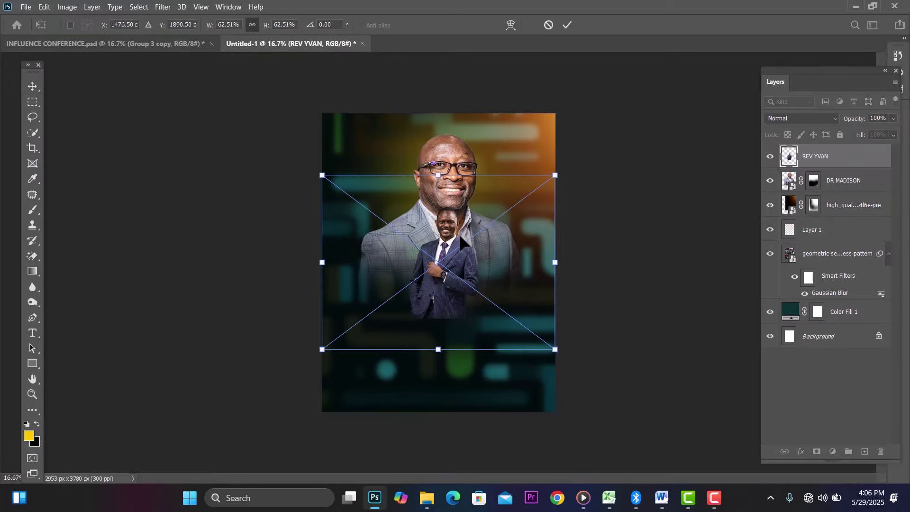
drag(458, 234, 397, 275)
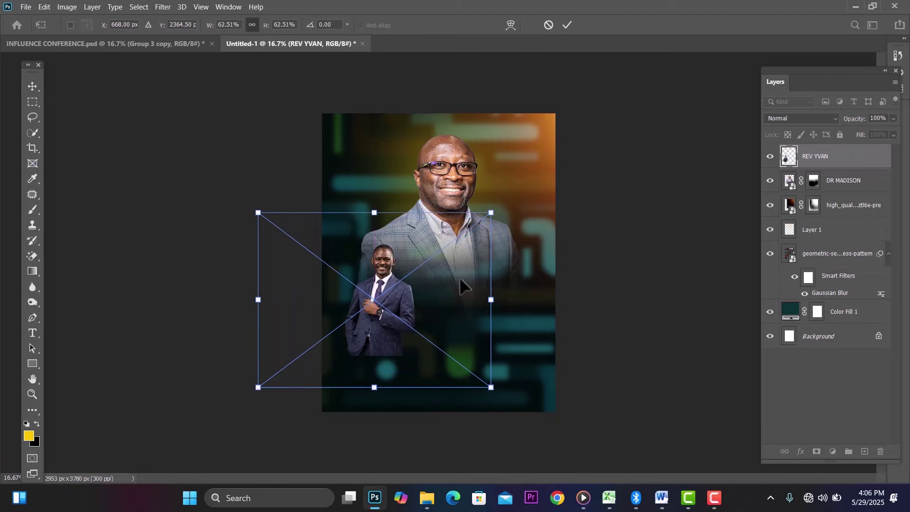
drag(491, 299, 561, 318)
drag(419, 293, 376, 305)
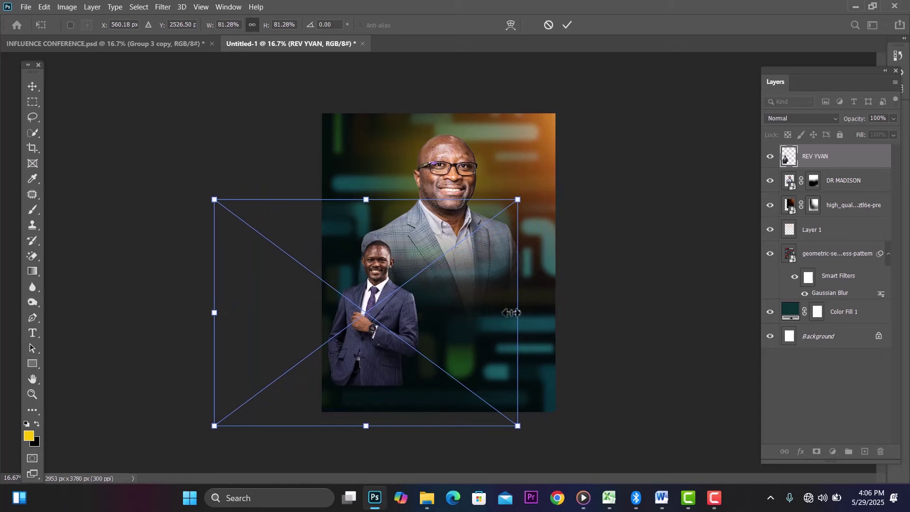
drag(523, 313, 562, 314)
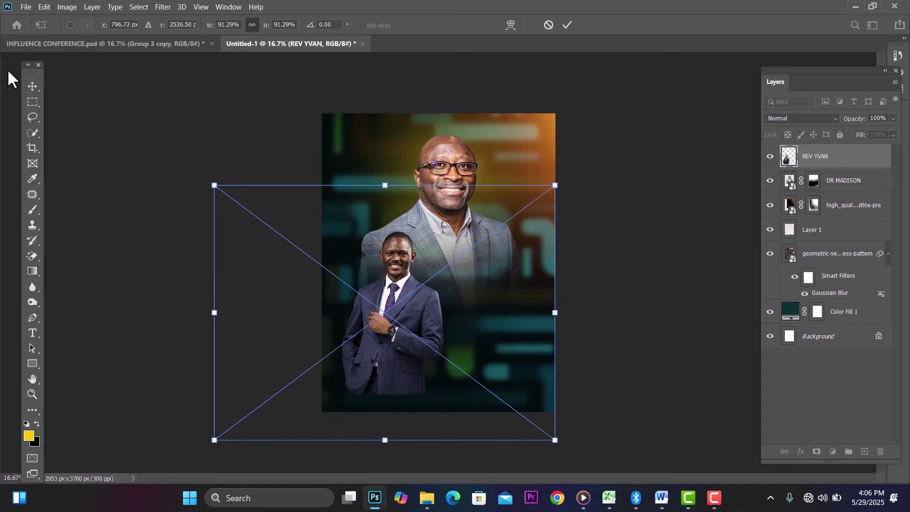
click(31, 85)
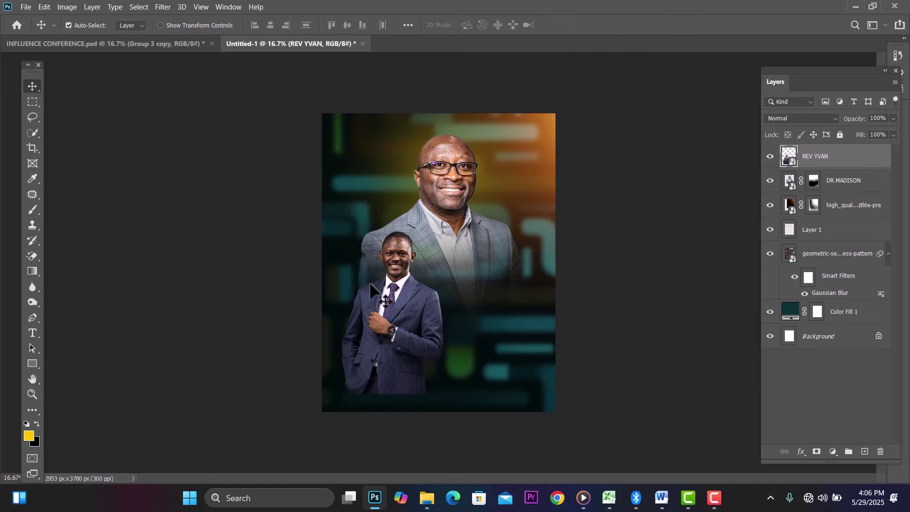
drag(408, 312, 387, 312)
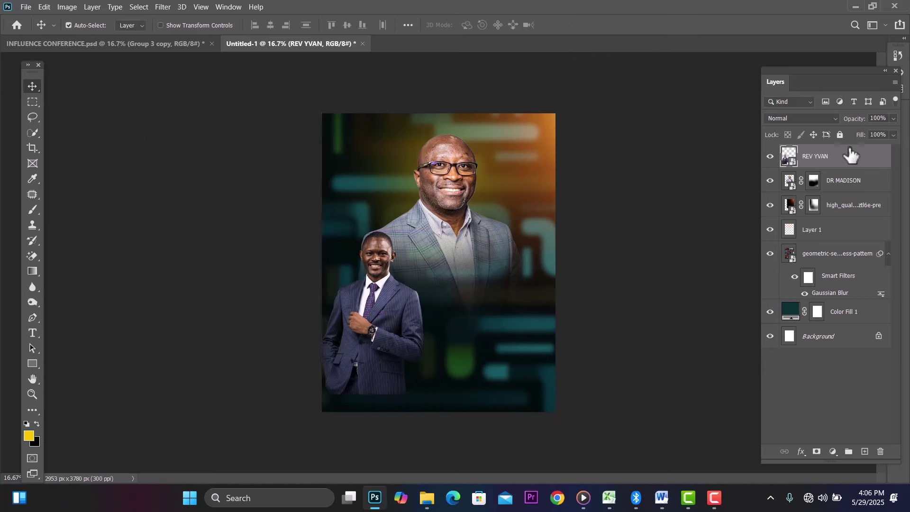
Step: Mask the REV YVAN layer and paint out his lower suit and hands with a soft brush
click(816, 452)
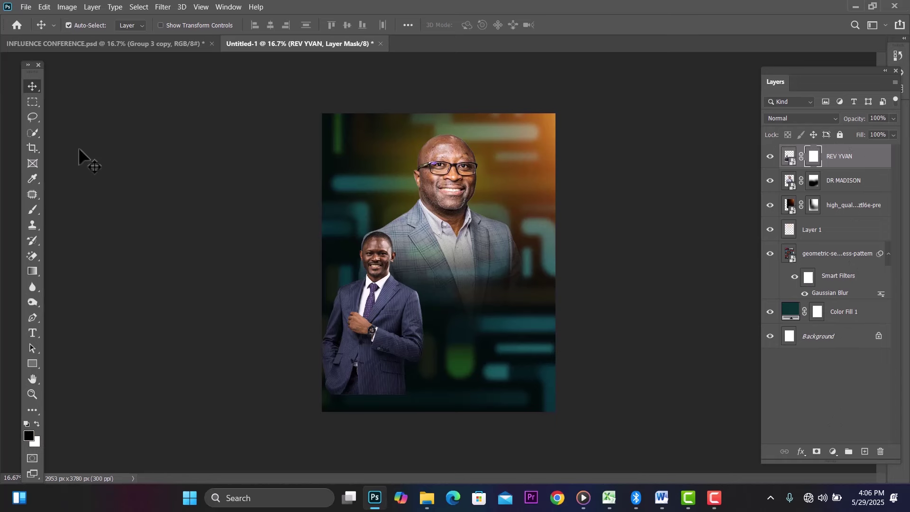
click(31, 209)
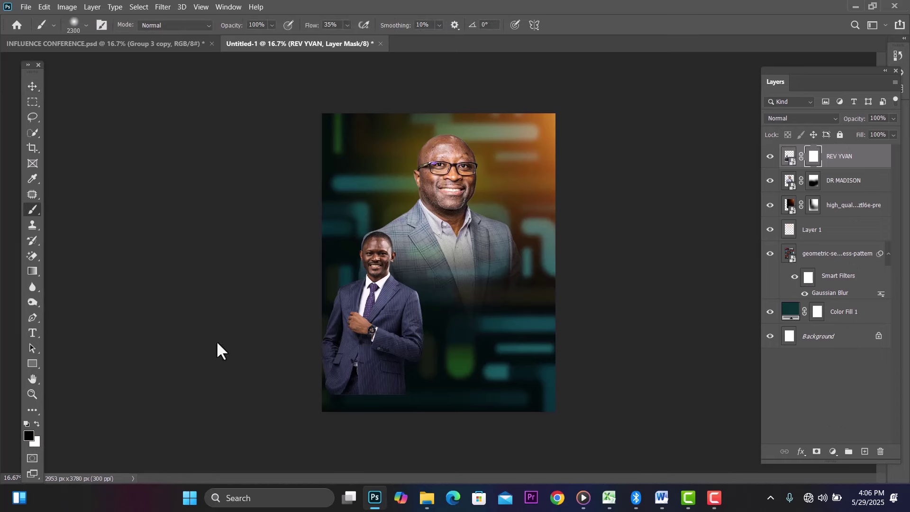
mouse_move(331, 406)
mouse_down()
mouse_move(347, 402)
mouse_move(335, 406)
mouse_up()
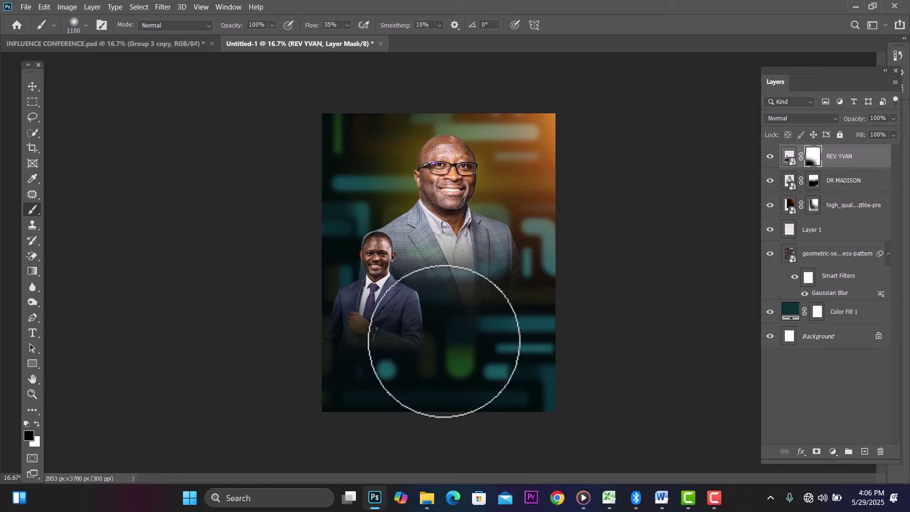
mouse_move(429, 340)
mouse_down()
mouse_move(405, 328)
mouse_move(334, 356)
mouse_move(348, 339)
mouse_move(464, 319)
mouse_move(419, 331)
mouse_move(435, 314)
mouse_move(372, 348)
mouse_up()
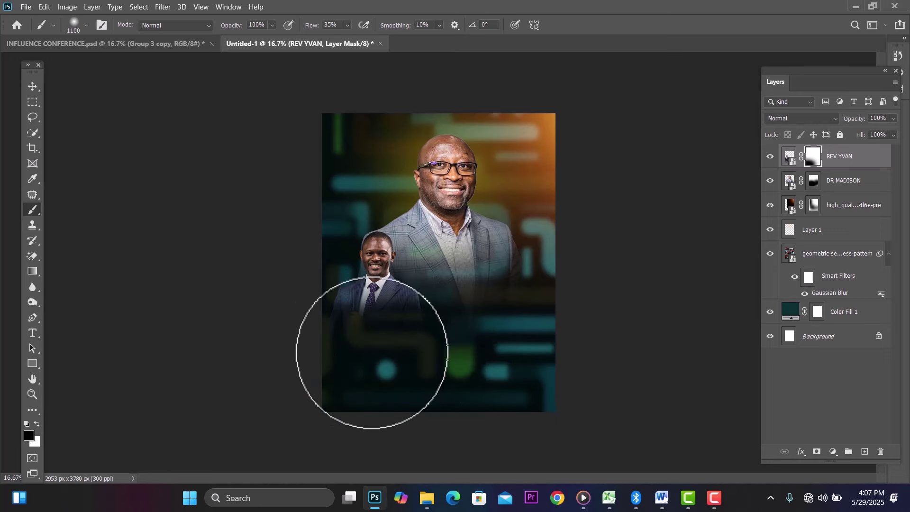
click(35, 87)
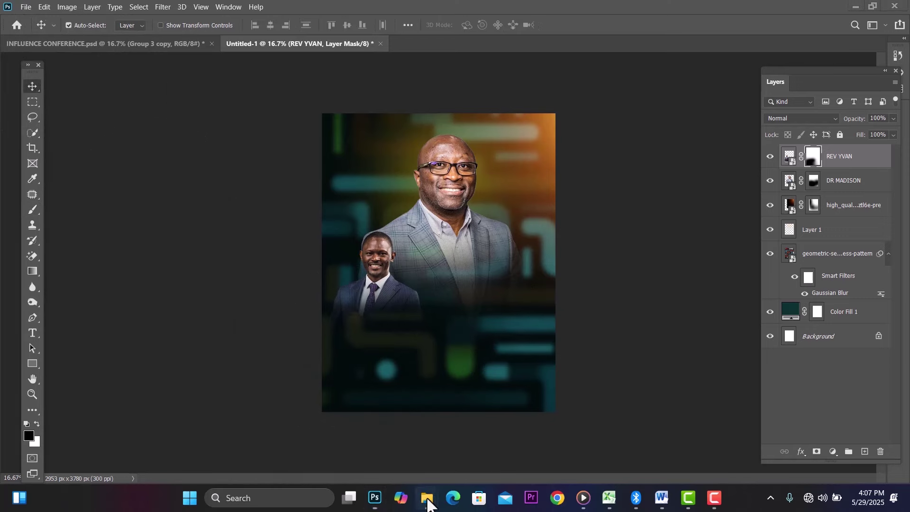
mouse_move(428, 502)
mouse_move(408, 436)
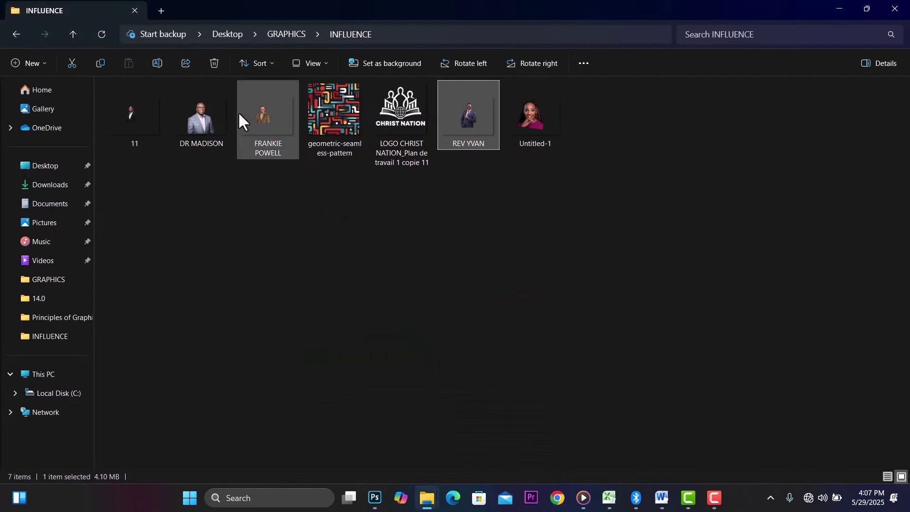
drag(257, 109, 452, 320)
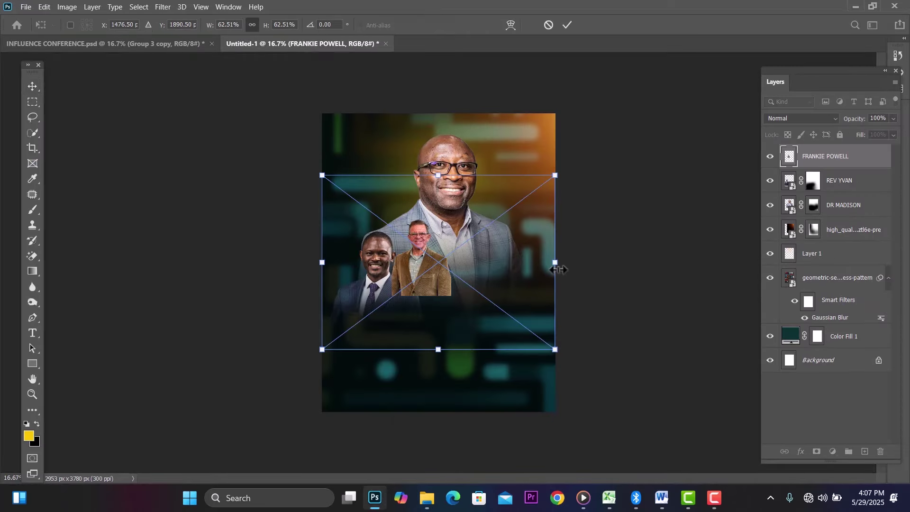
drag(558, 269, 761, 386)
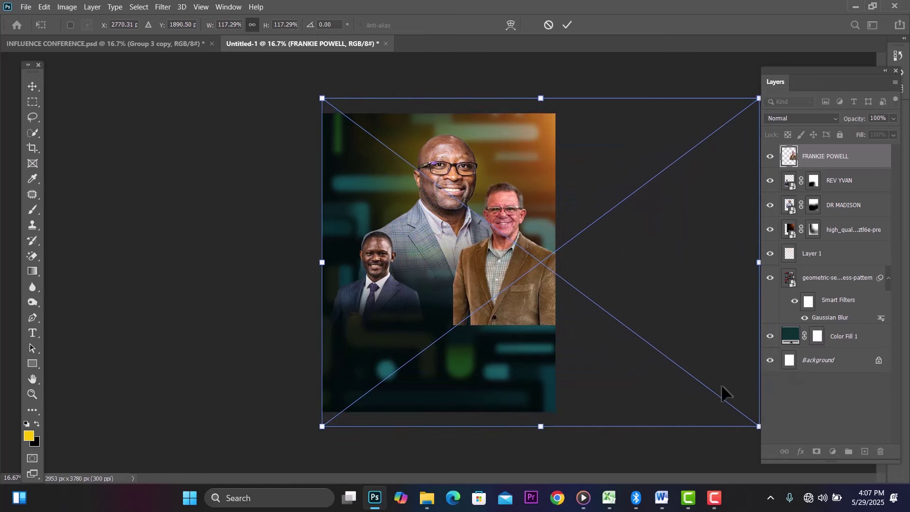
drag(533, 264, 457, 317)
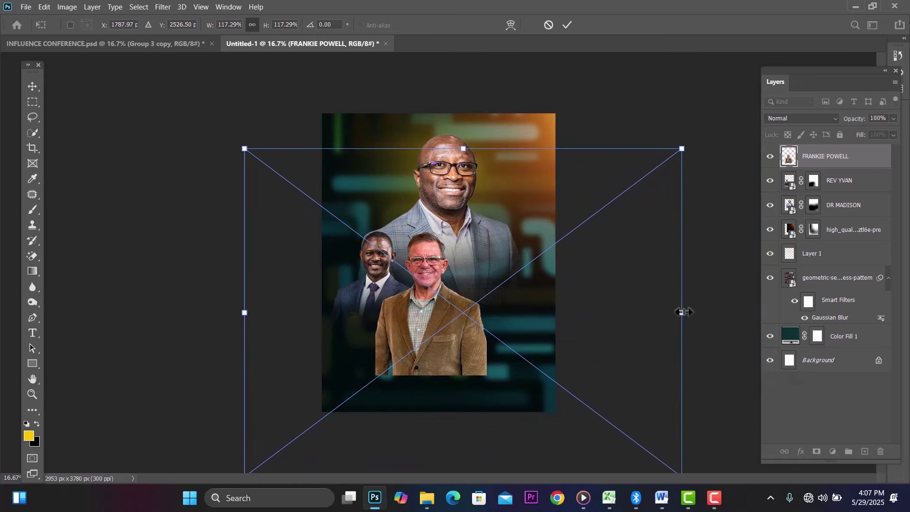
drag(687, 312, 608, 312)
drag(400, 322, 423, 305)
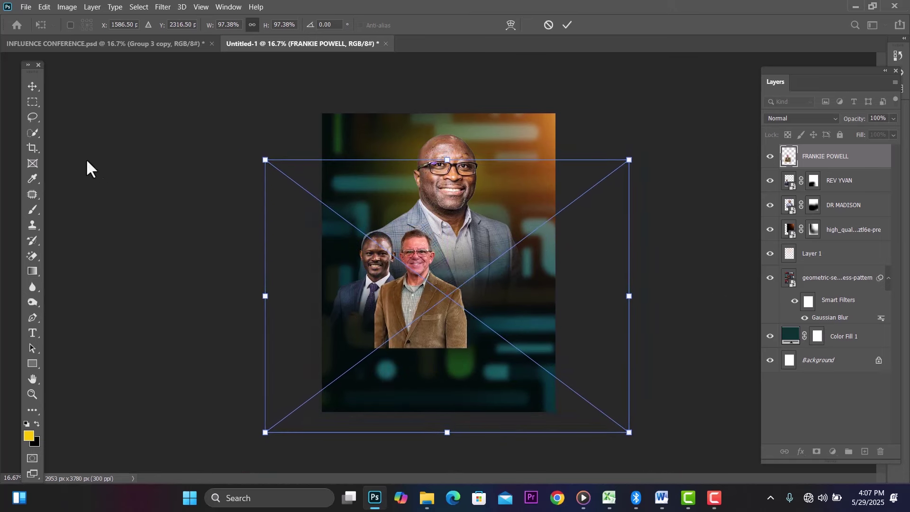
key(Return)
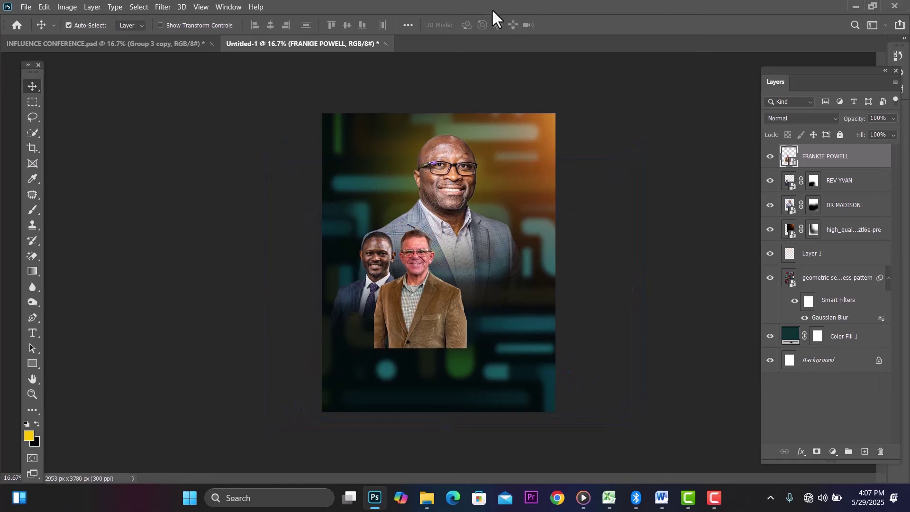
click(205, 5)
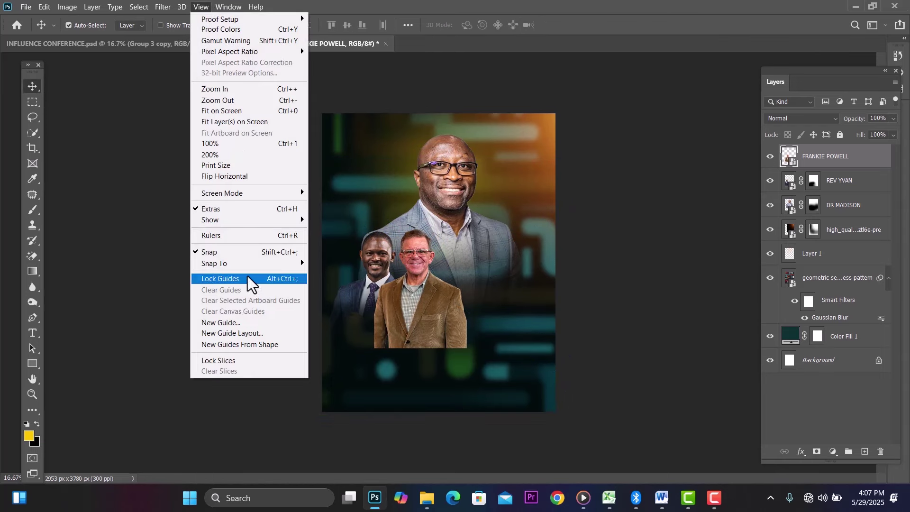
click(246, 239)
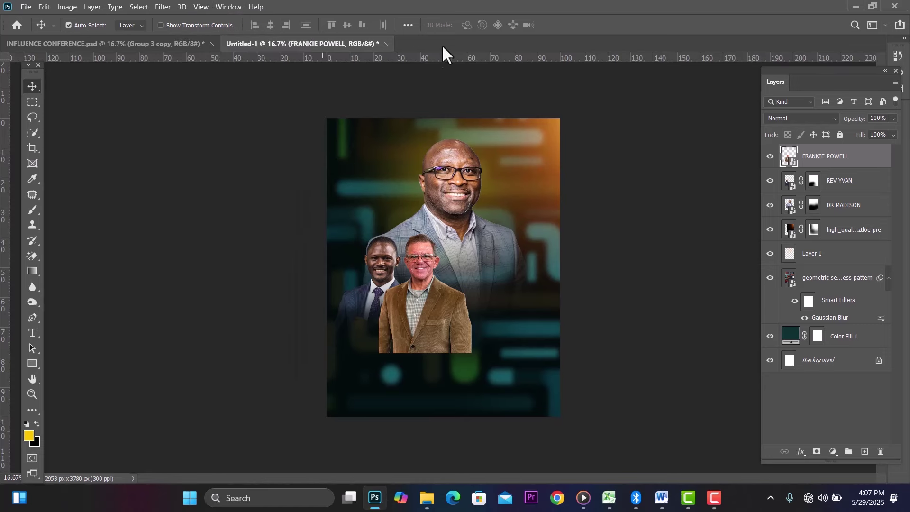
drag(425, 58, 390, 51)
key(ctrl+plus)
key(ctrl+plus)
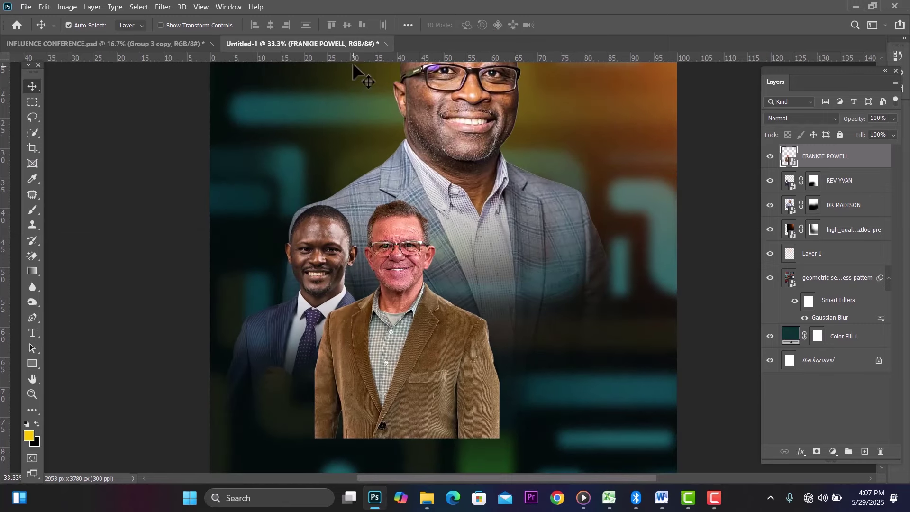
drag(359, 58, 336, 205)
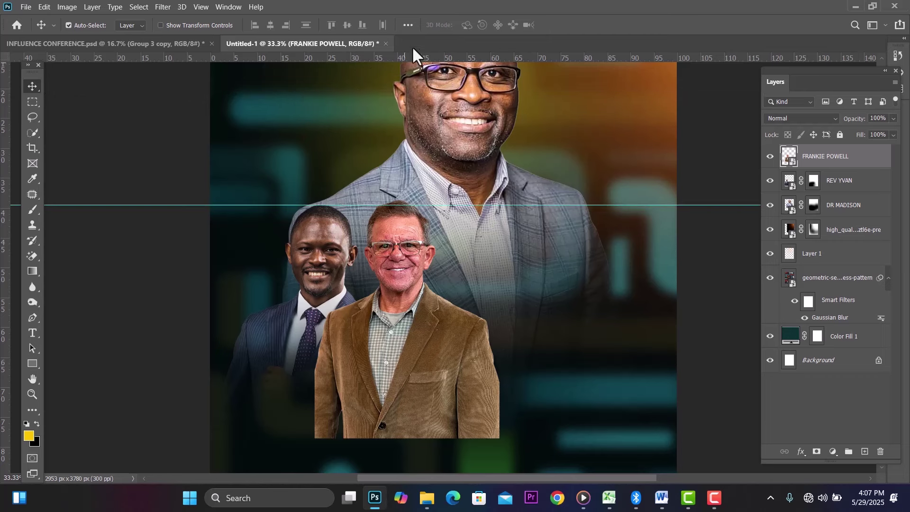
drag(370, 56, 341, 293)
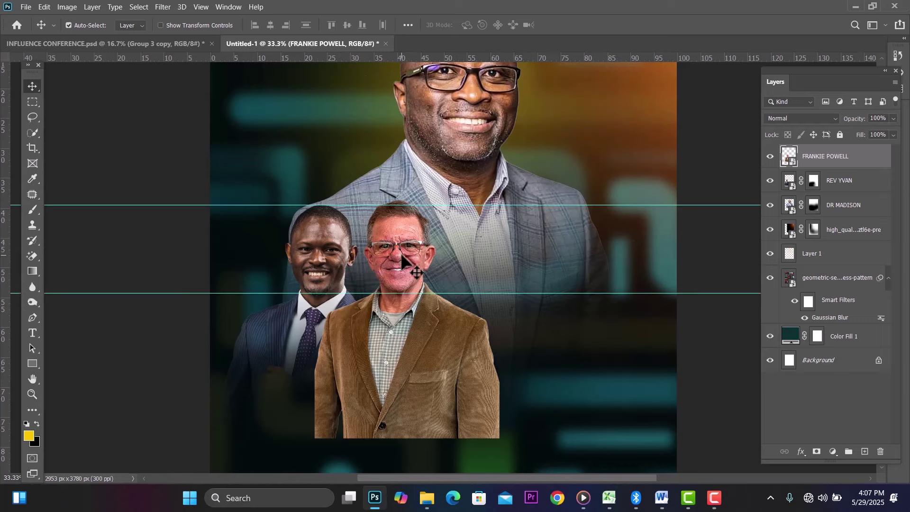
drag(402, 244, 405, 245)
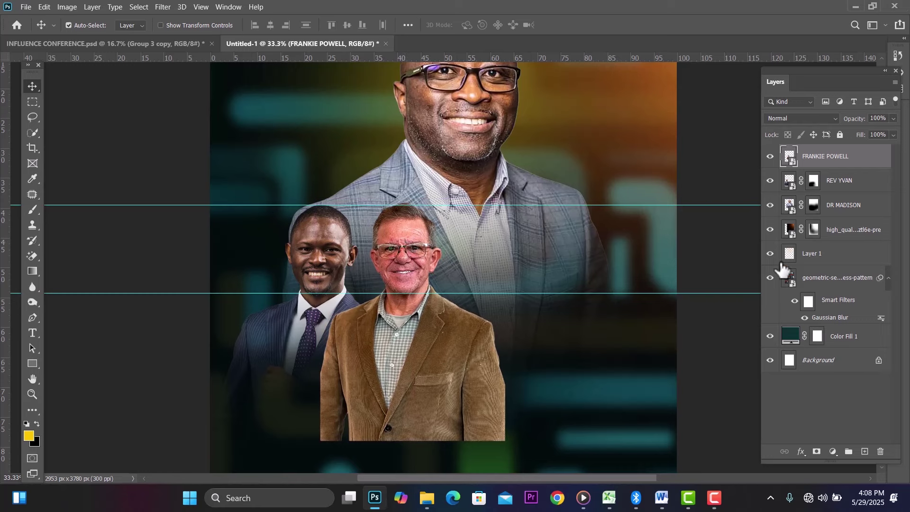
click(816, 452)
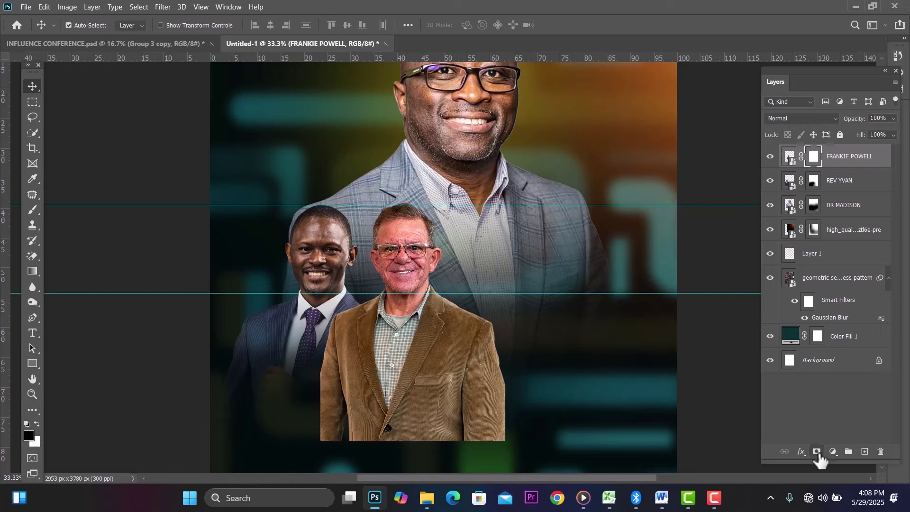
click(32, 209)
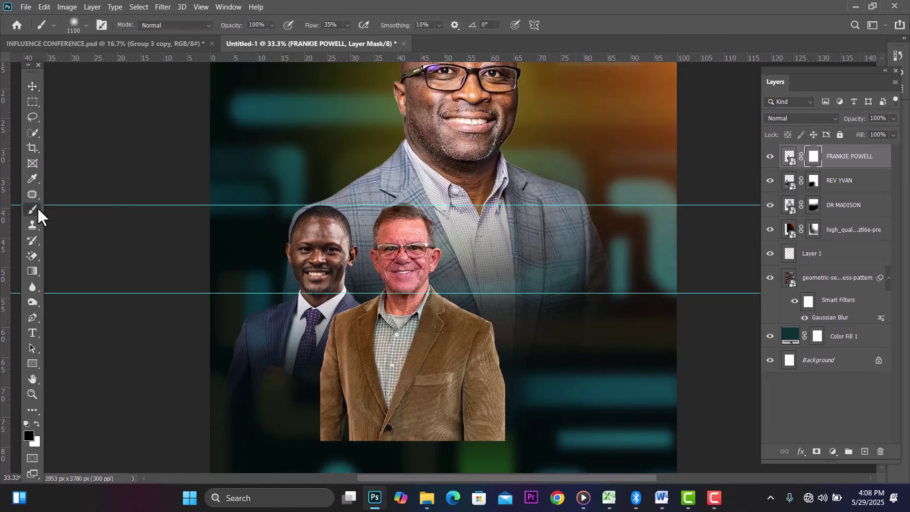
mouse_move(300, 424)
mouse_down()
mouse_move(326, 432)
mouse_move(283, 448)
mouse_move(473, 462)
mouse_move(431, 463)
mouse_move(522, 446)
mouse_move(349, 475)
mouse_move(265, 436)
mouse_move(327, 433)
mouse_move(466, 453)
mouse_move(513, 418)
mouse_move(466, 445)
mouse_up()
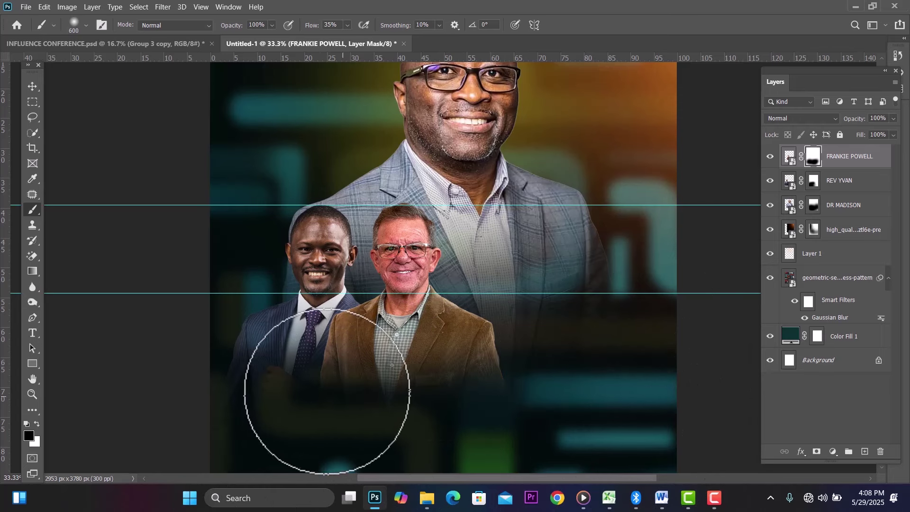
click(319, 378)
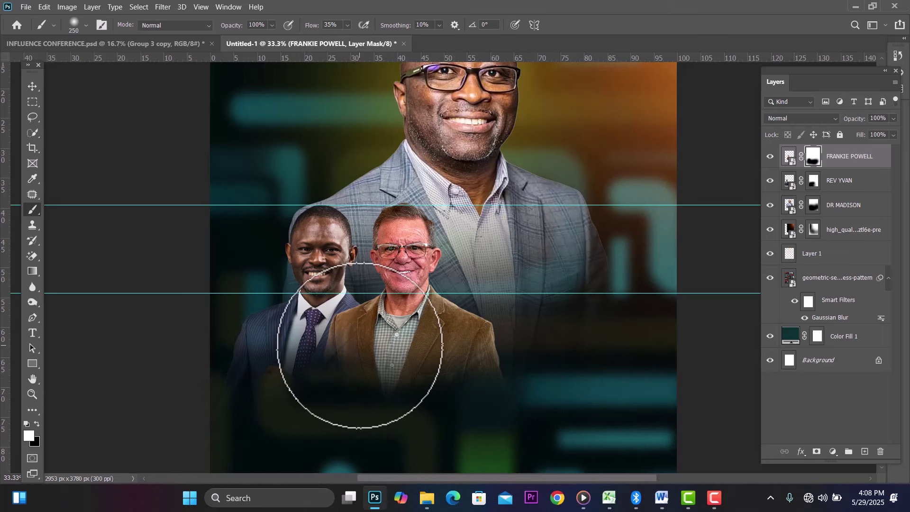
mouse_move(353, 342)
mouse_down()
mouse_move(345, 344)
mouse_move(351, 362)
mouse_move(376, 363)
mouse_move(356, 314)
mouse_move(349, 331)
mouse_up()
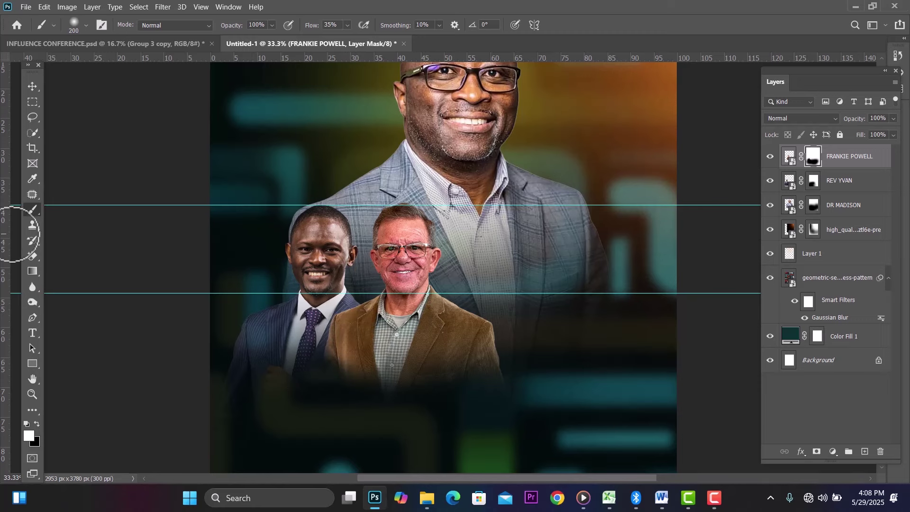
click(31, 83)
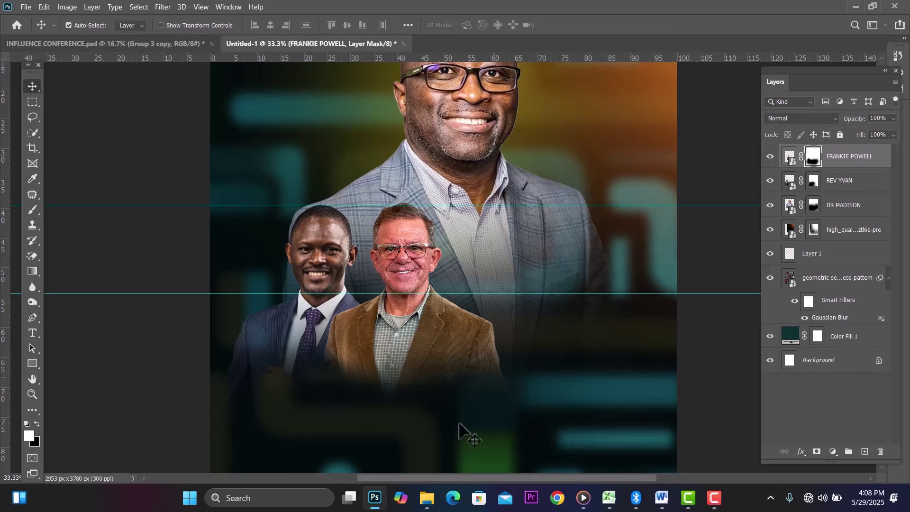
Step: Place the Untitled-1 woman's portrait and shrink it to about 37% near the speakers
mouse_move(429, 505)
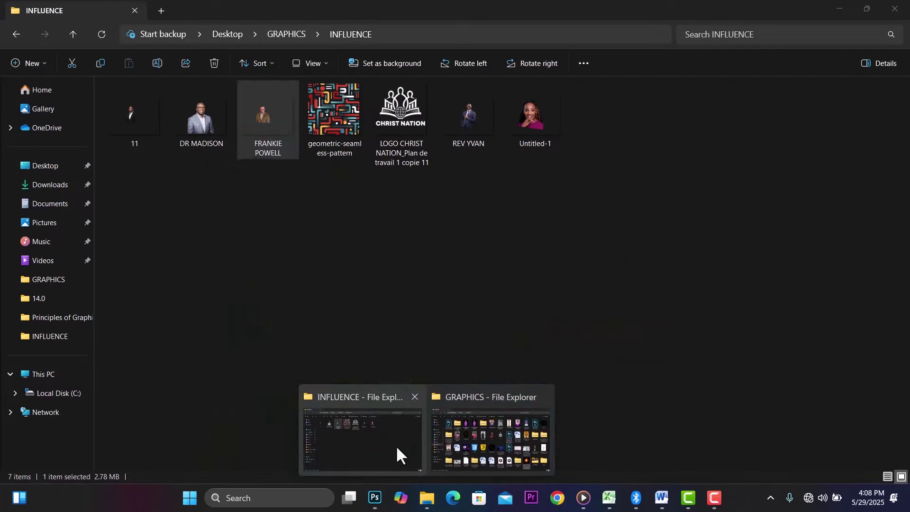
click(396, 445)
drag(542, 116, 478, 317)
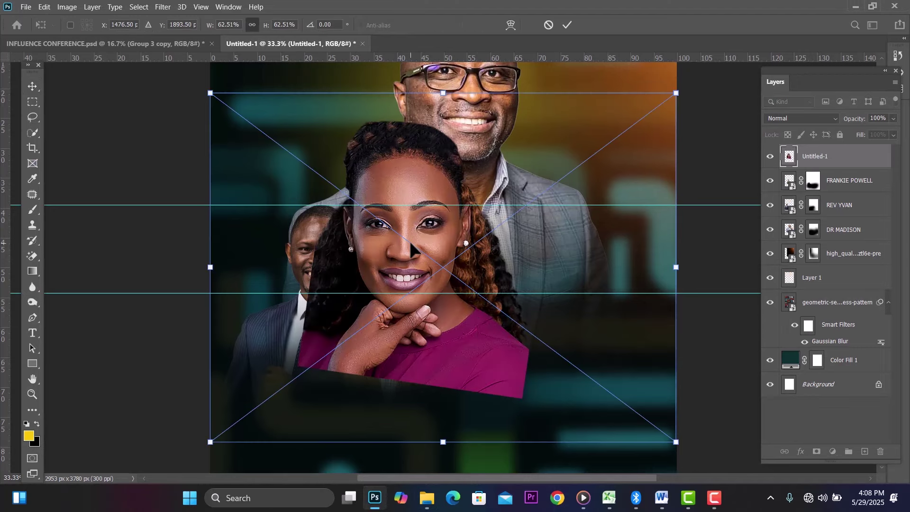
drag(411, 246, 503, 328)
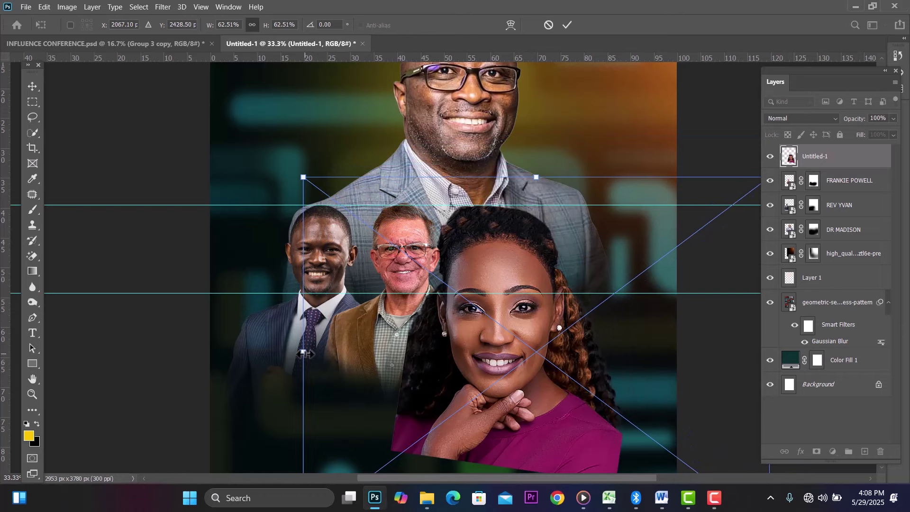
drag(303, 353, 492, 352)
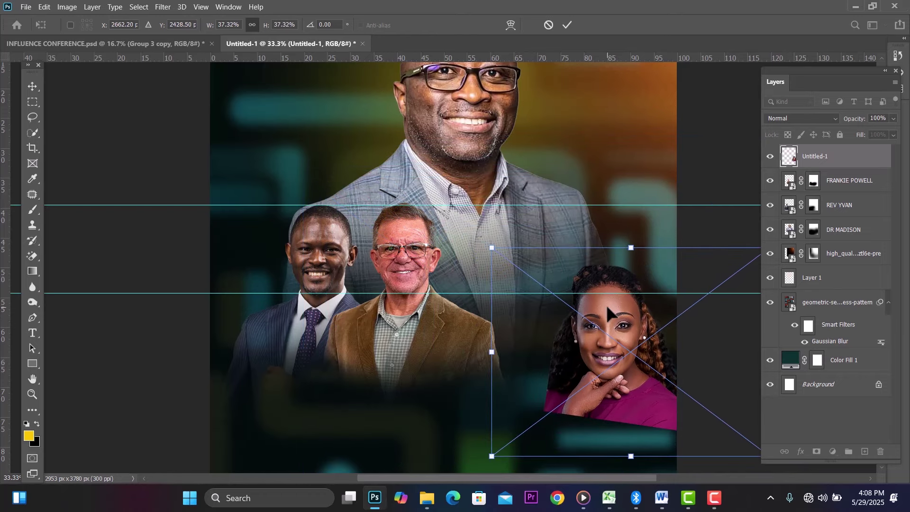
drag(606, 306, 487, 234)
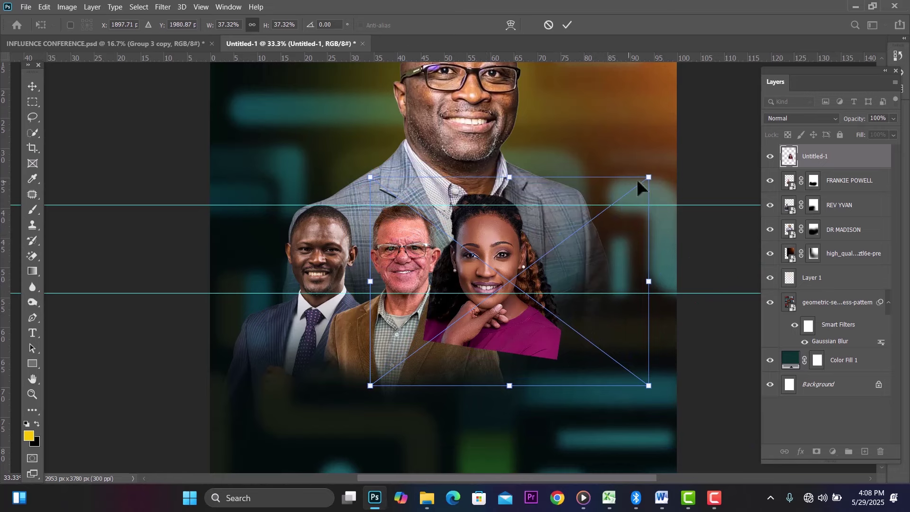
drag(642, 182, 616, 213)
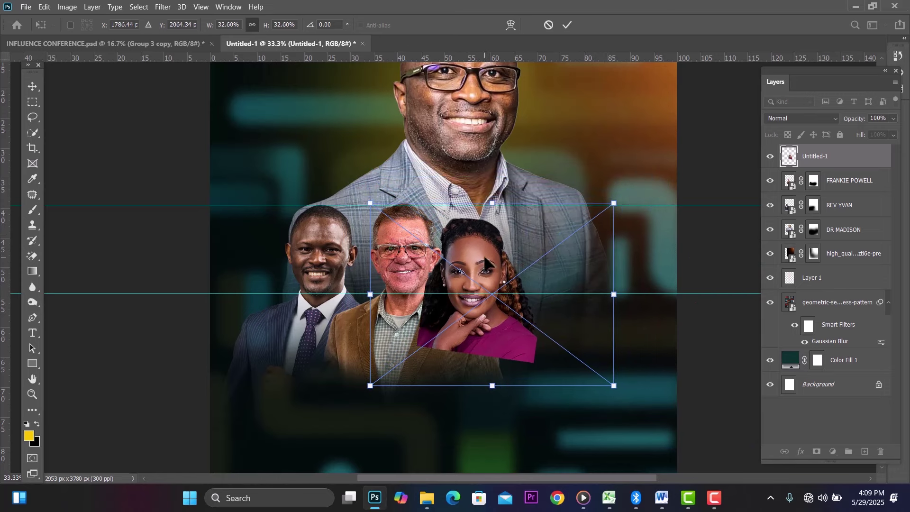
drag(486, 264, 491, 234)
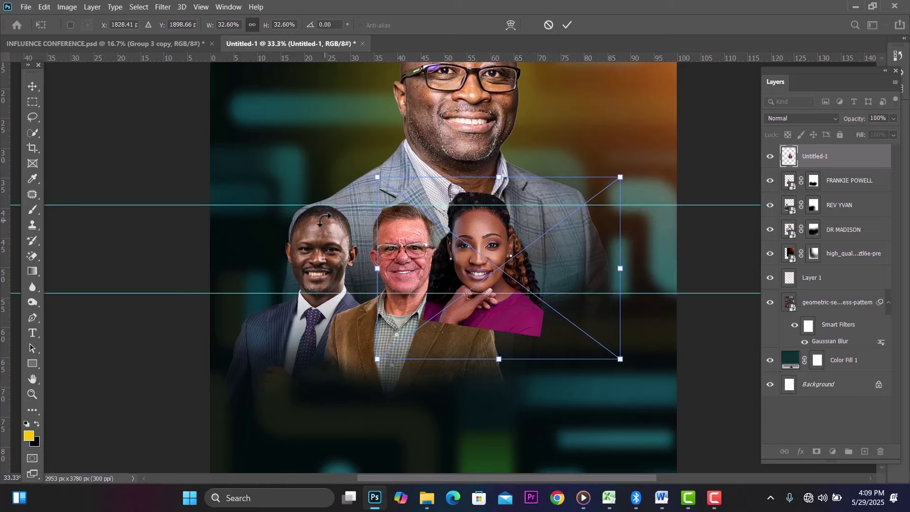
drag(496, 226, 491, 229)
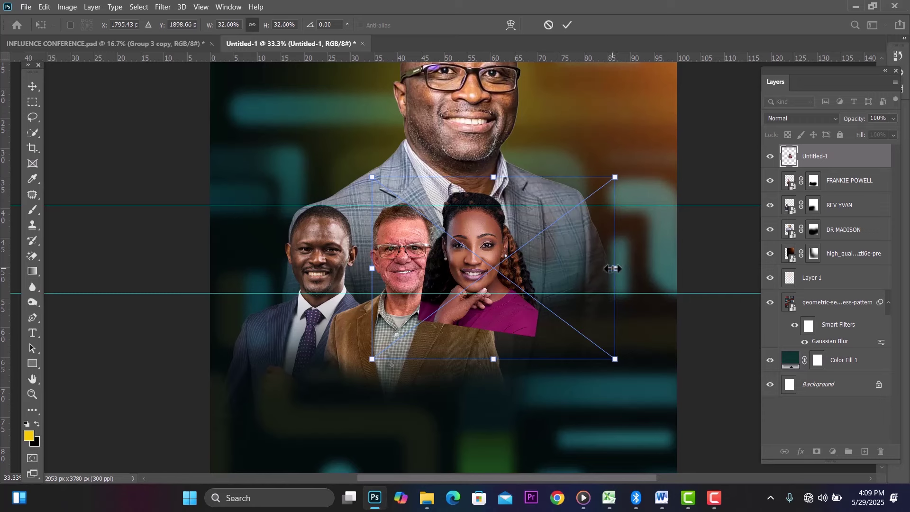
drag(613, 268, 624, 269)
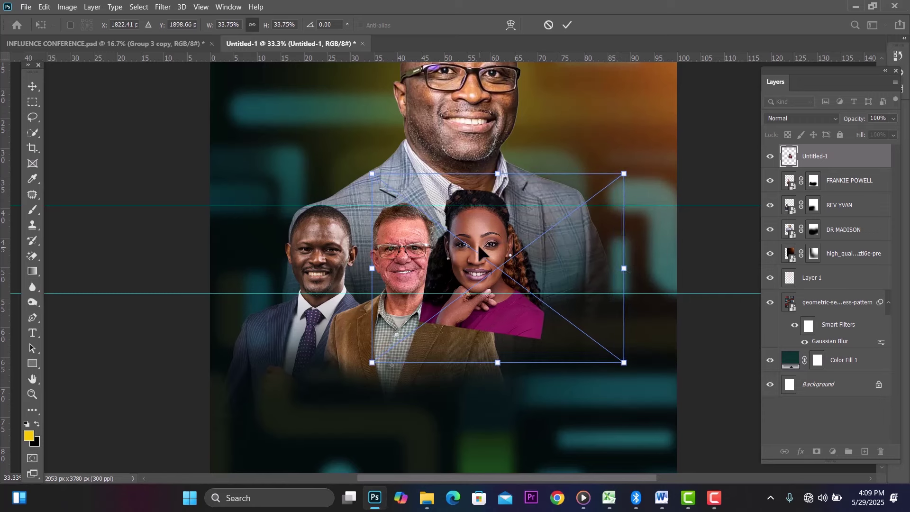
drag(479, 252, 480, 257)
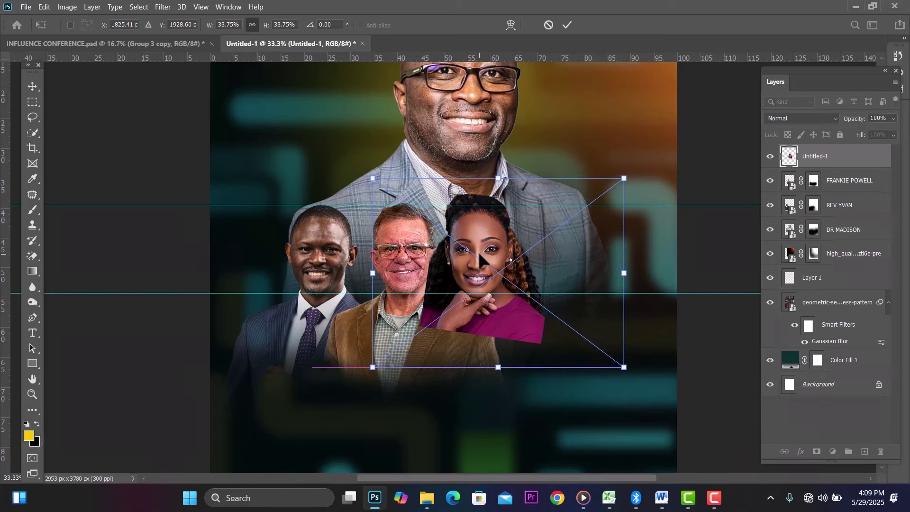
click(30, 86)
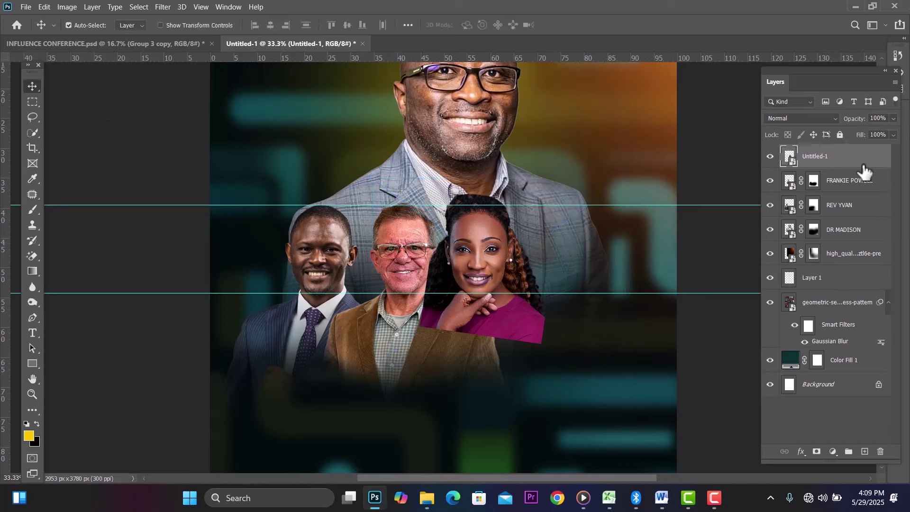
drag(862, 168, 862, 190)
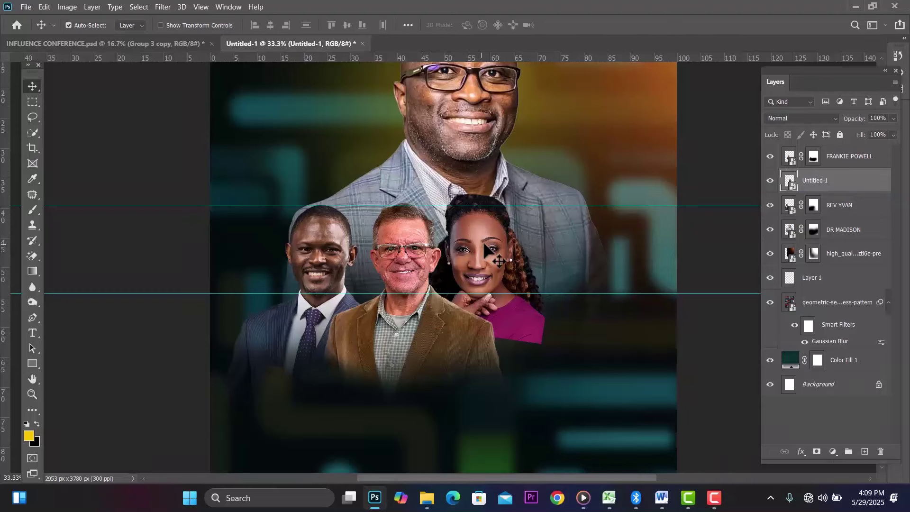
drag(487, 246, 493, 249)
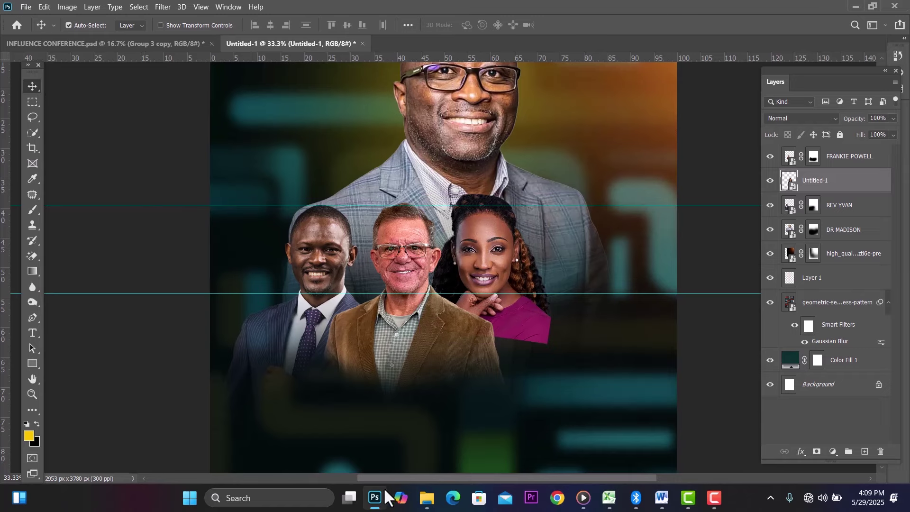
Step: Place image 11, the man in the black suit, at the right end of the speaker row beside the woman
mouse_move(428, 503)
click(362, 438)
drag(134, 118, 544, 355)
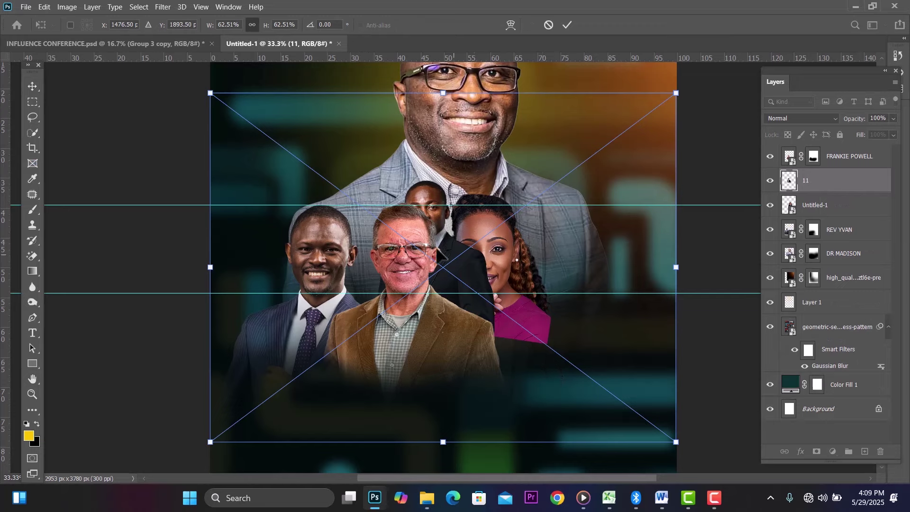
drag(459, 264, 620, 292)
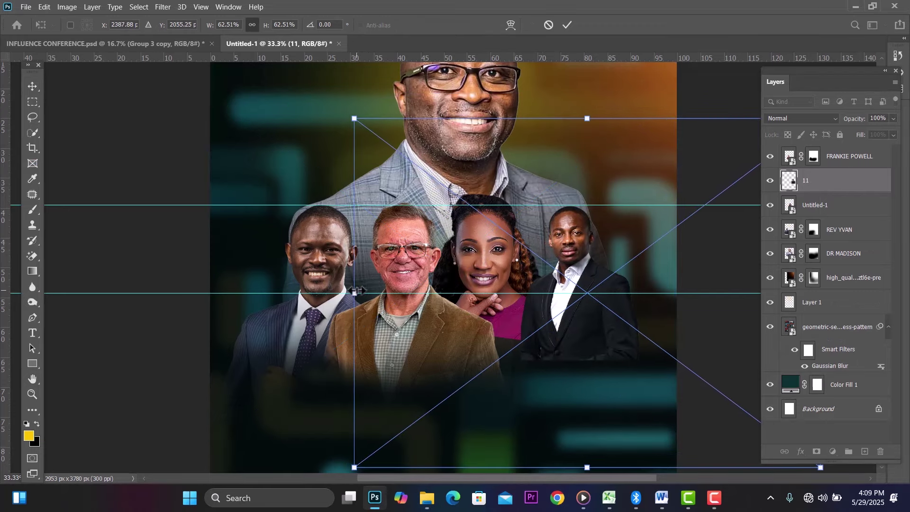
drag(359, 291, 40, 270)
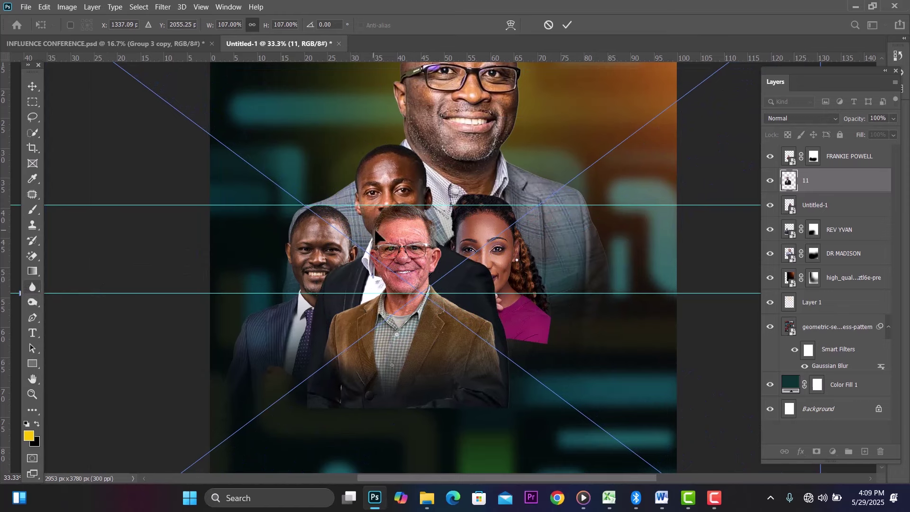
drag(395, 199, 593, 248)
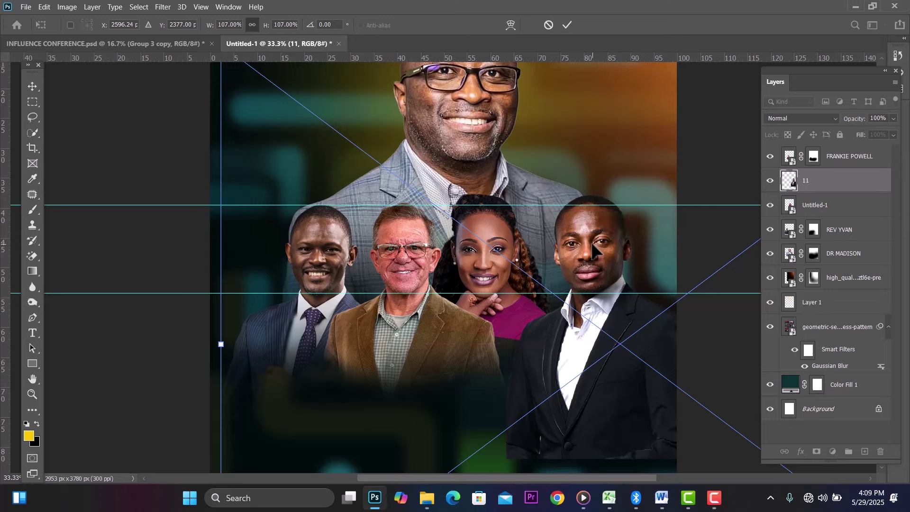
drag(221, 344, 265, 341)
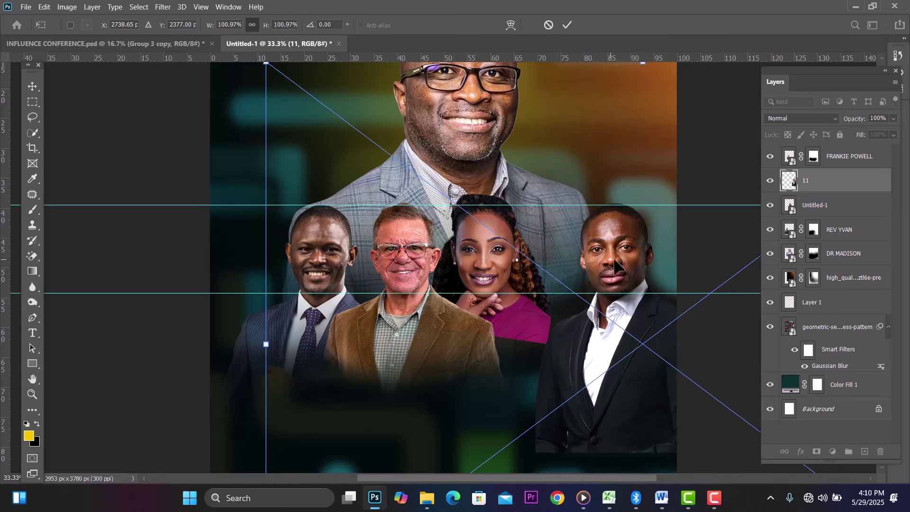
drag(616, 268, 575, 266)
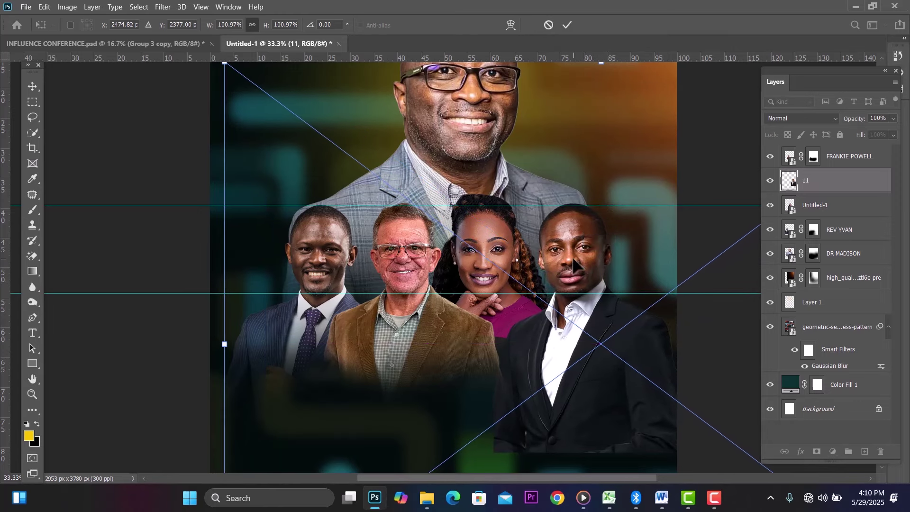
click(26, 82)
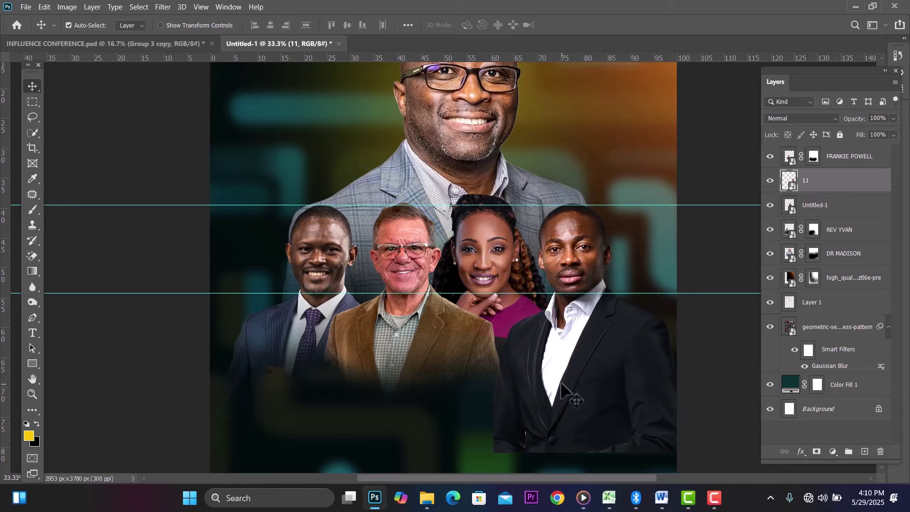
Step: Add a layer mask to layer 11 and paint black over the man's lower jacket to fade it
click(816, 451)
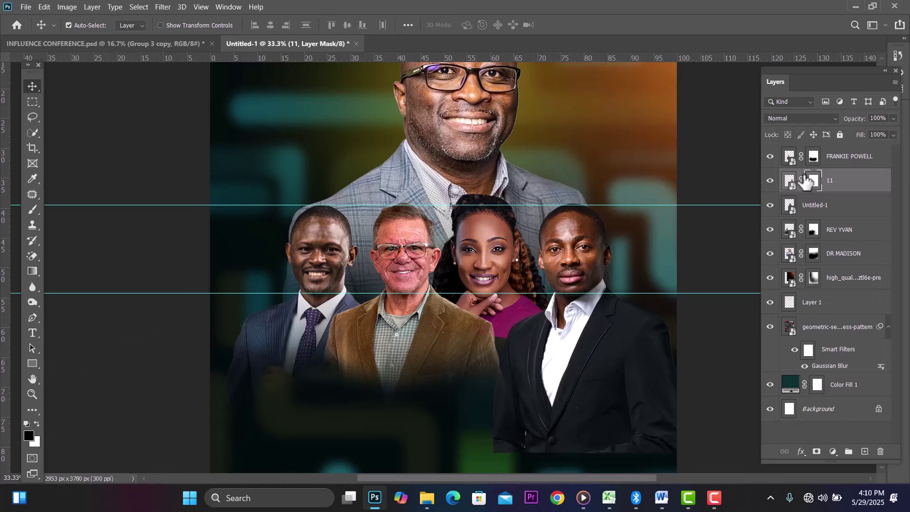
click(31, 210)
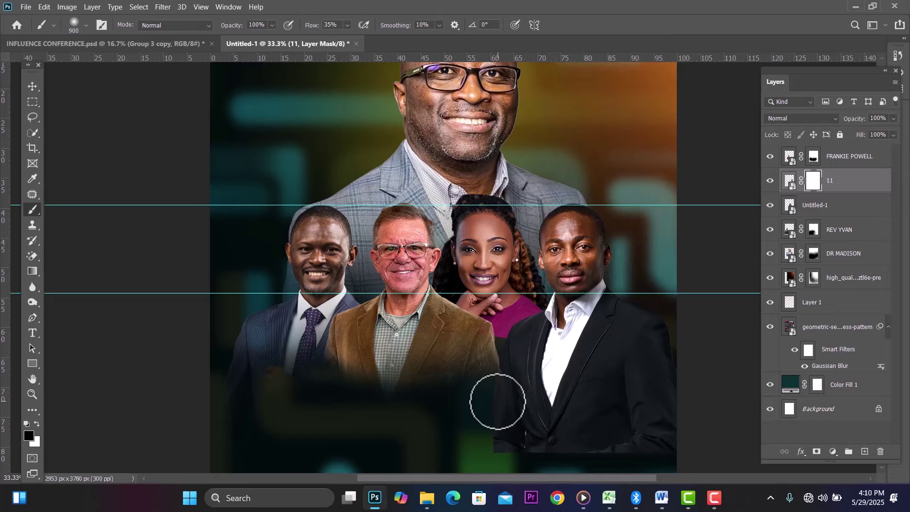
key(ctrl+minus)
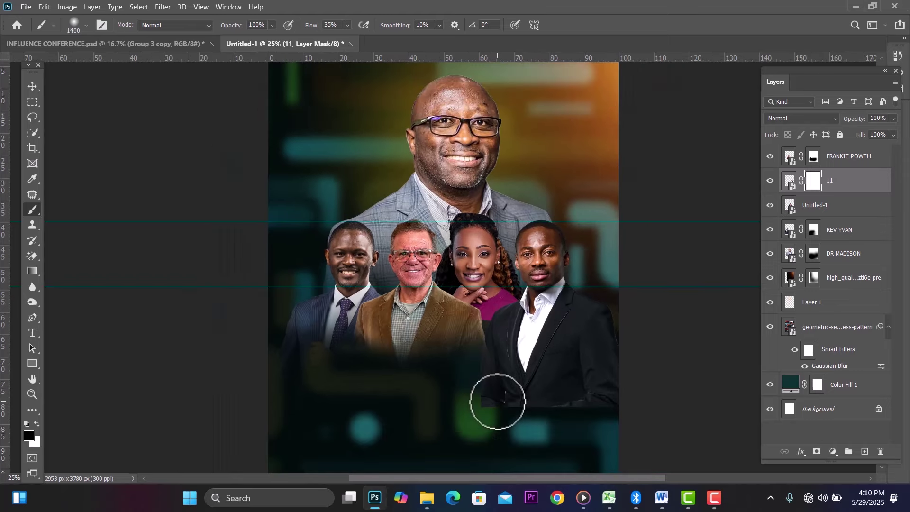
mouse_move(592, 426)
mouse_down()
mouse_move(469, 444)
mouse_move(501, 433)
mouse_up()
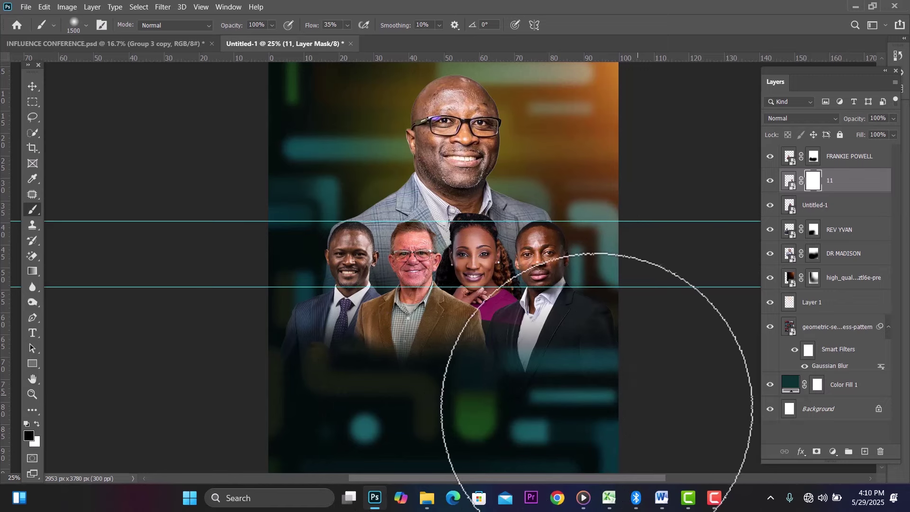
drag(516, 435, 422, 416)
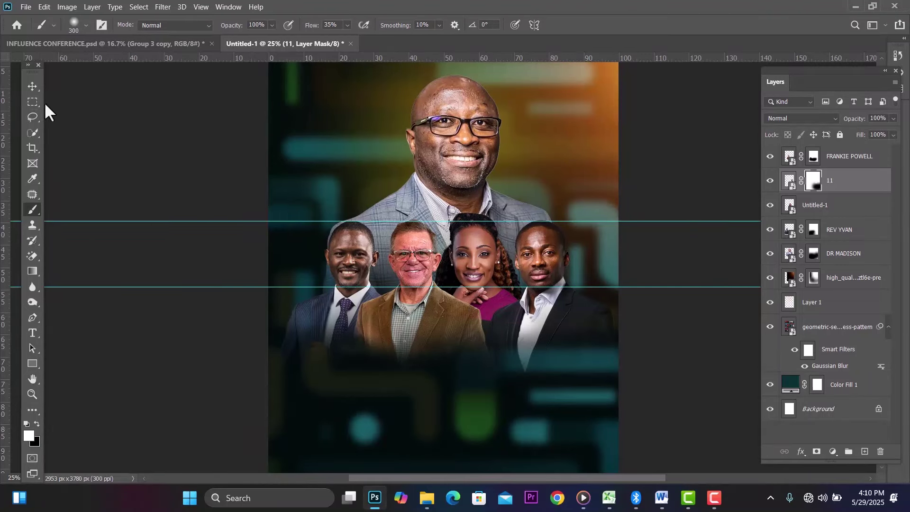
Step: Shift layer 11's rightmost front-row man slightly left and hide the guide lines
click(32, 87)
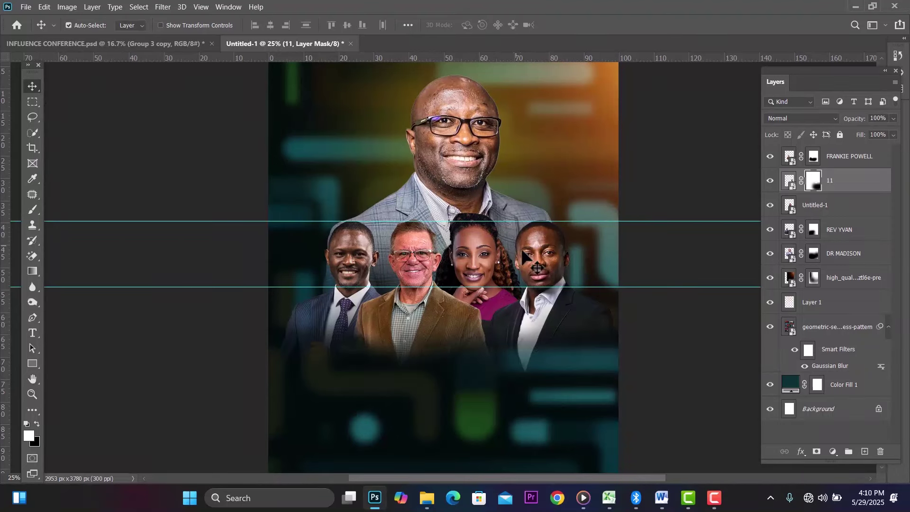
drag(525, 258, 529, 265)
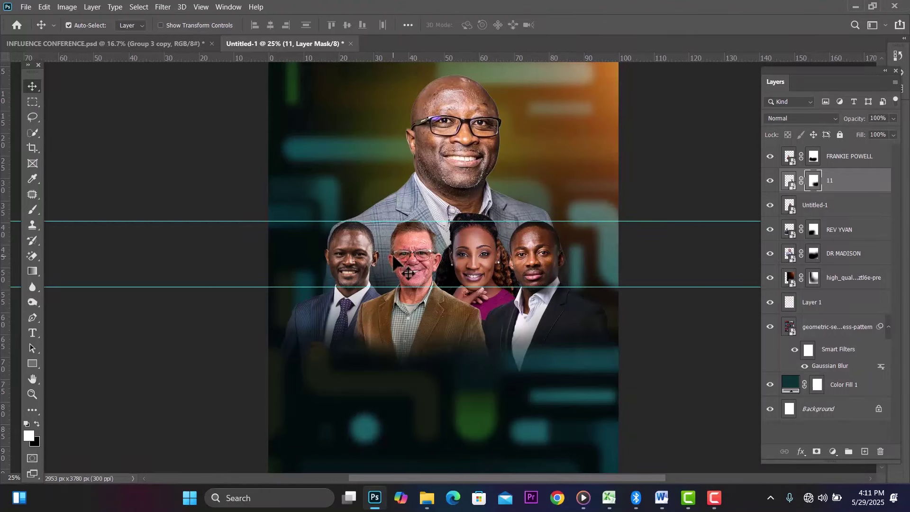
key(ctrl+0)
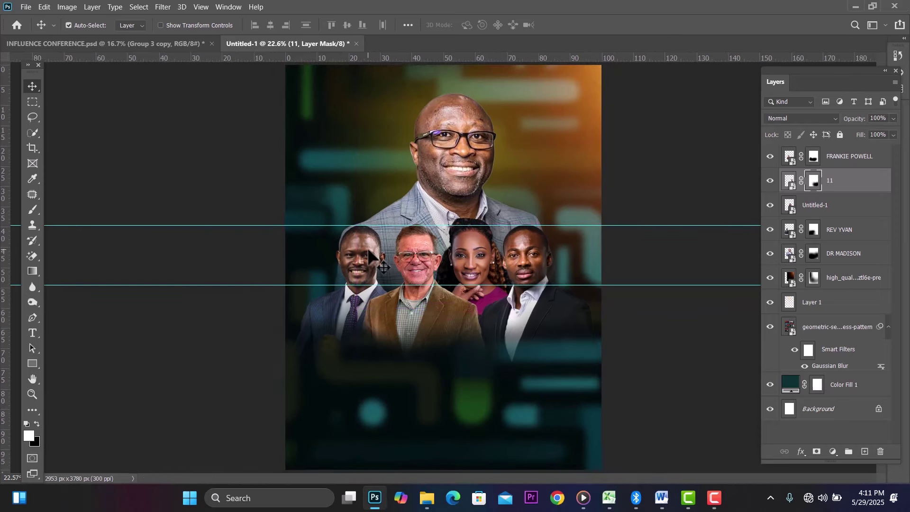
key(ctrl+semicolon)
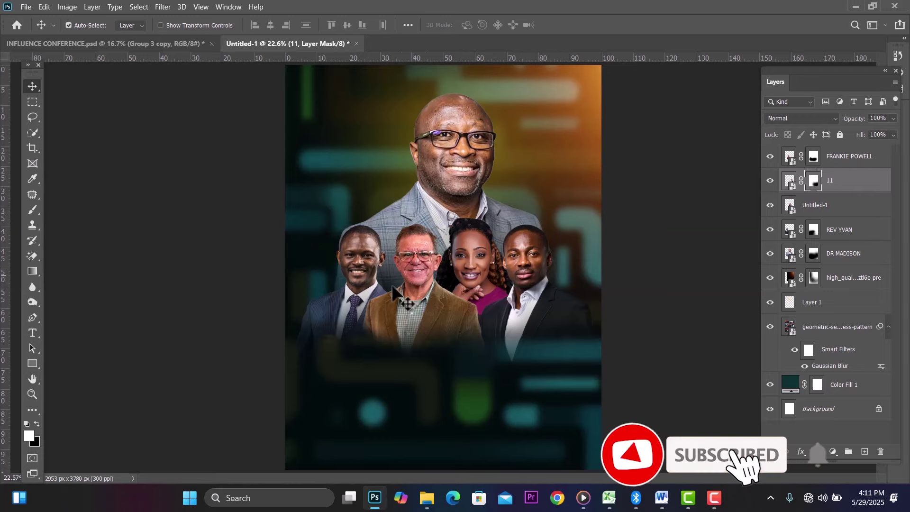
key(ctrl+minus)
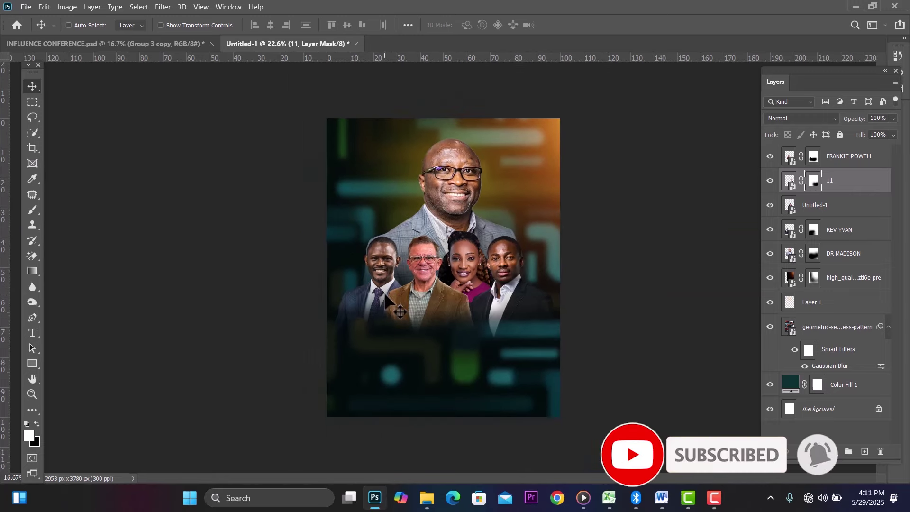
key(ctrl+plus)
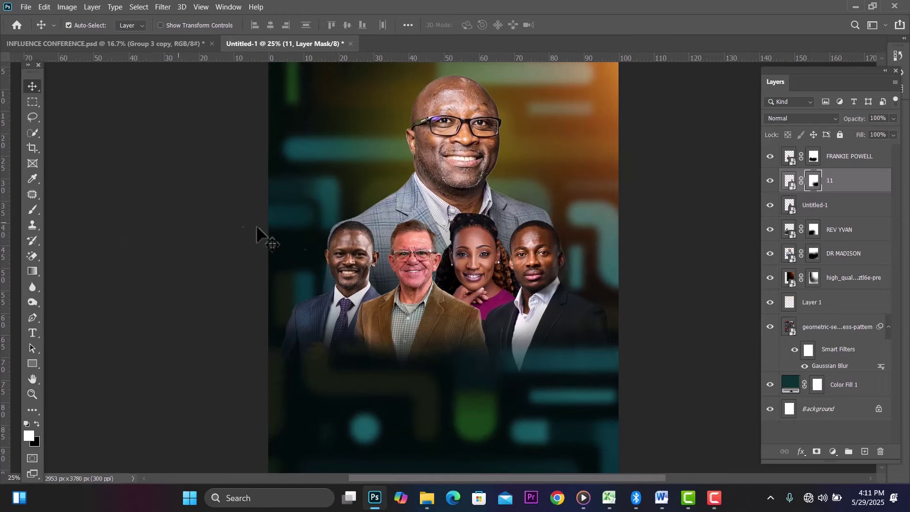
Step: Place a white INFLUENCE text layer below the speakers
click(32, 333)
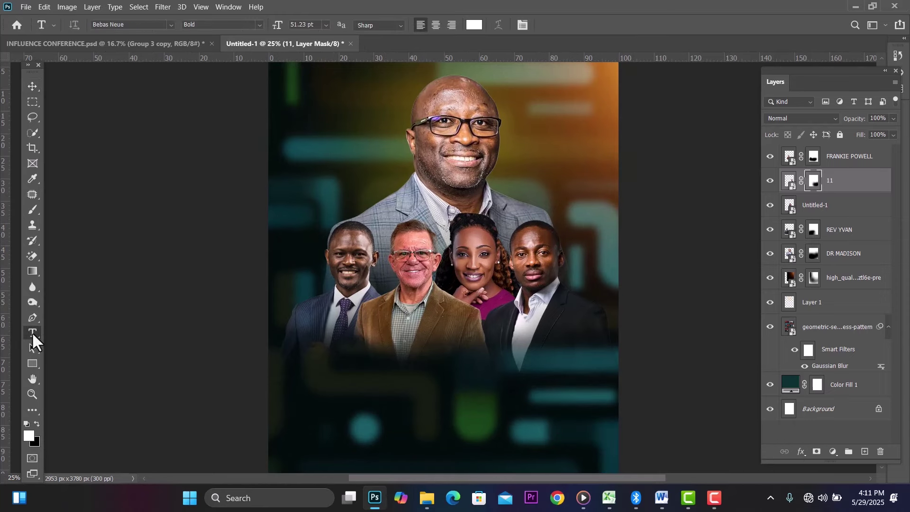
click(380, 400)
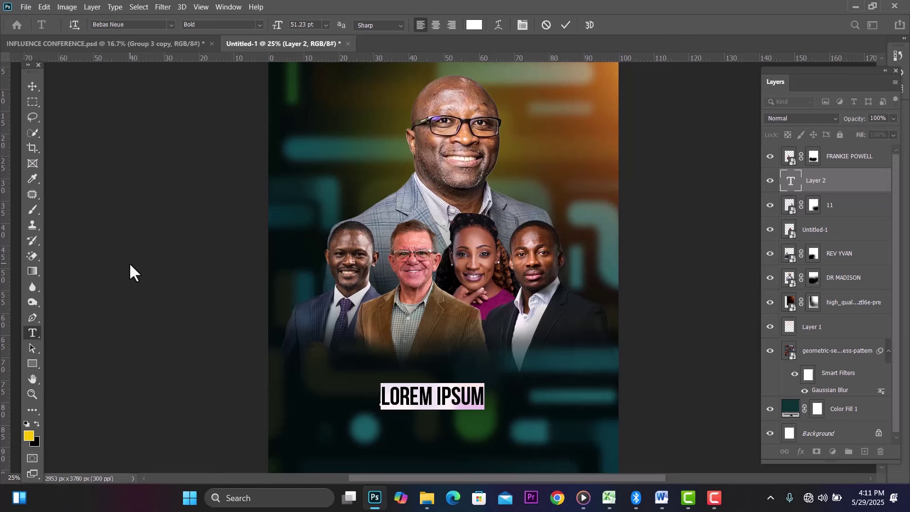
text(IN)
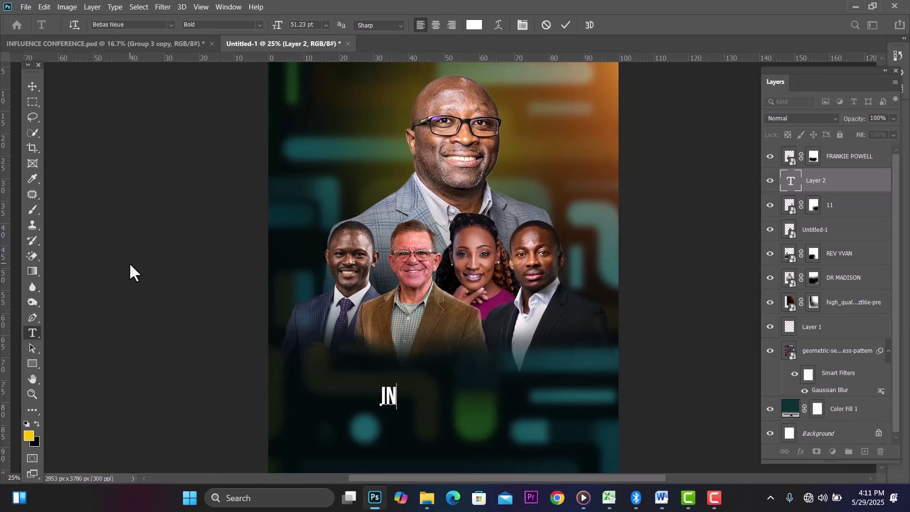
text(FL )
text(ENCE)
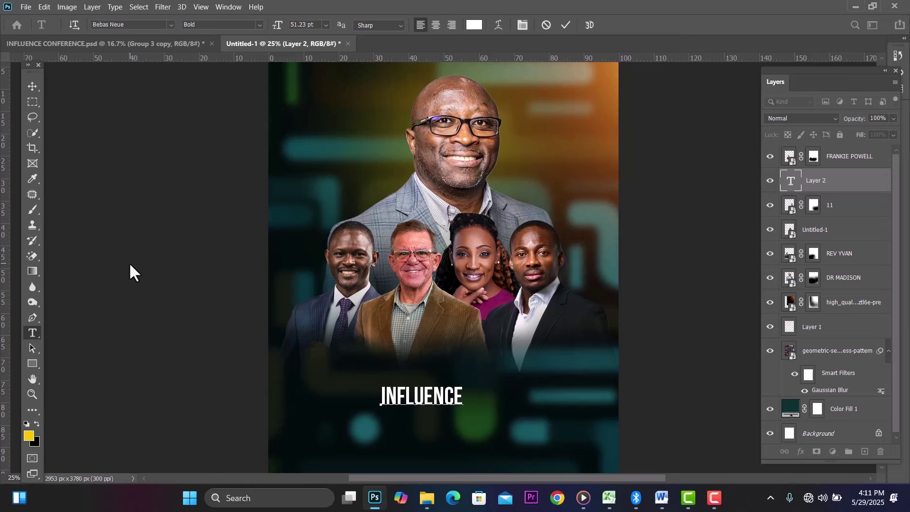
Step: Set the INFLUENCE text to Dharma Gothic E Bold and commit it
key(ctrl+a)
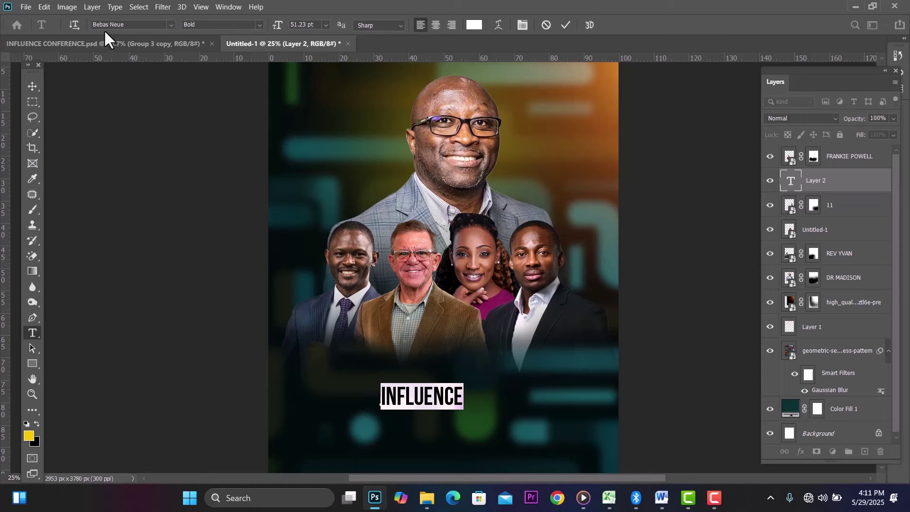
click(130, 26)
text(dha)
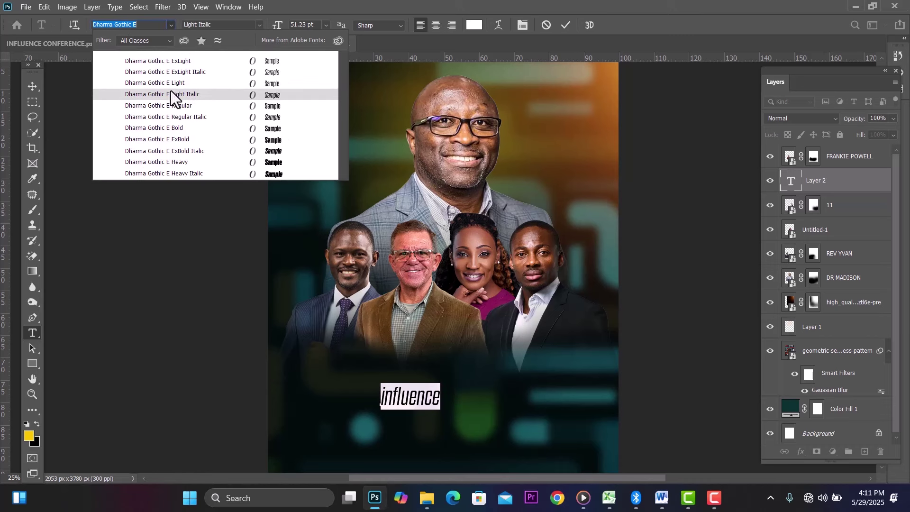
click(195, 127)
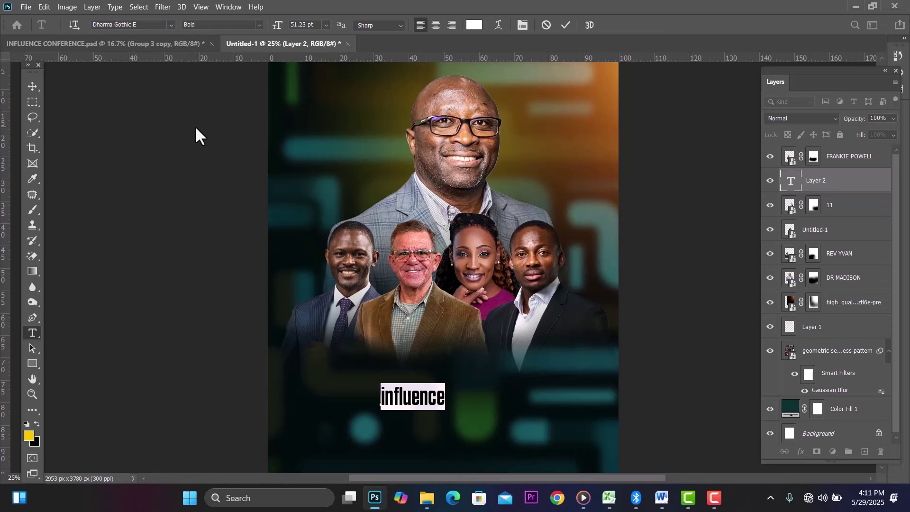
text(INFLUENCE)
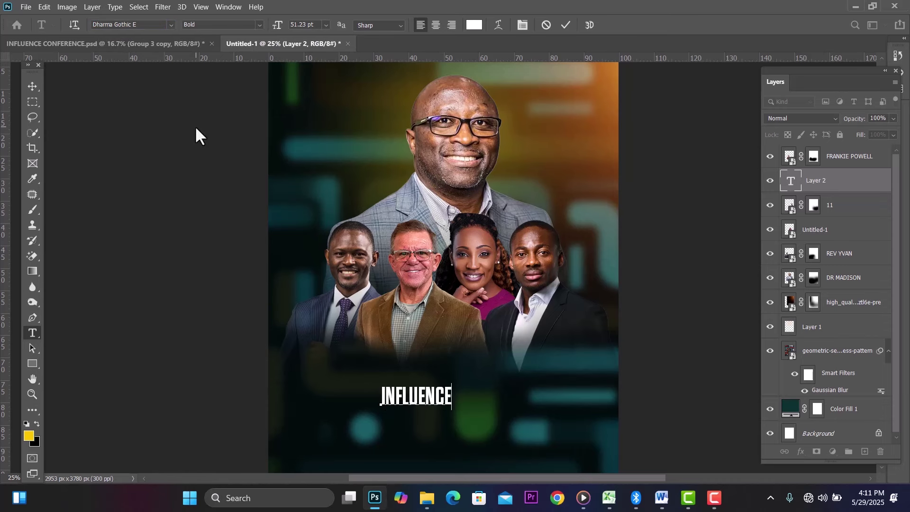
click(31, 86)
key(ctrl+t)
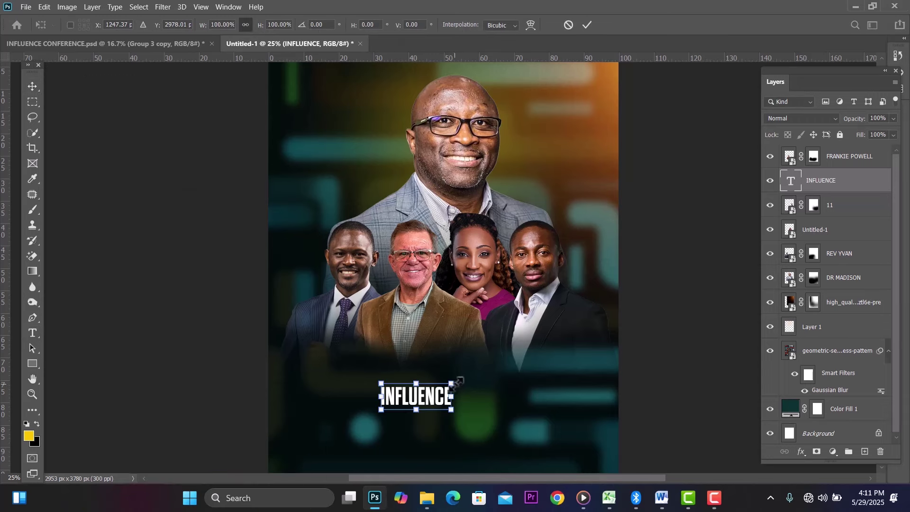
Step: Enlarge INFLUENCE to about 322% and position it under the speakers
drag(449, 384, 592, 330)
drag(516, 367, 476, 375)
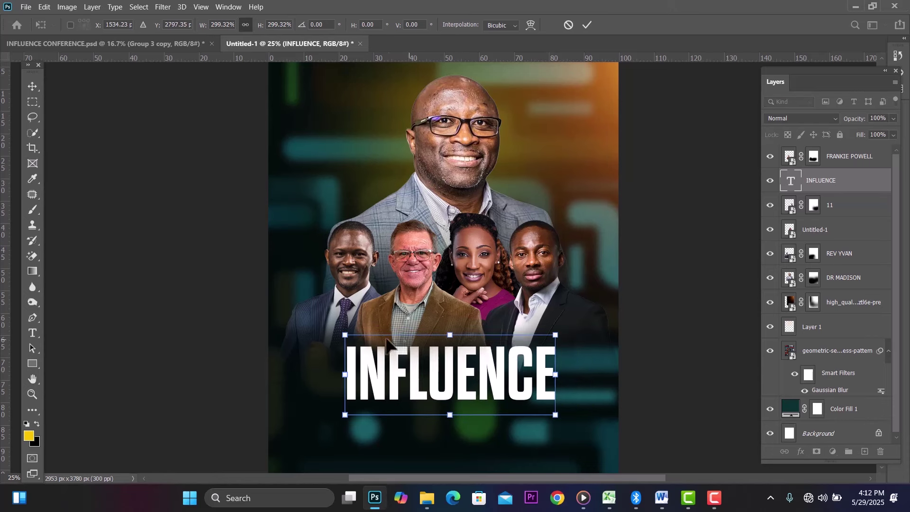
drag(344, 333, 329, 329)
key(Return)
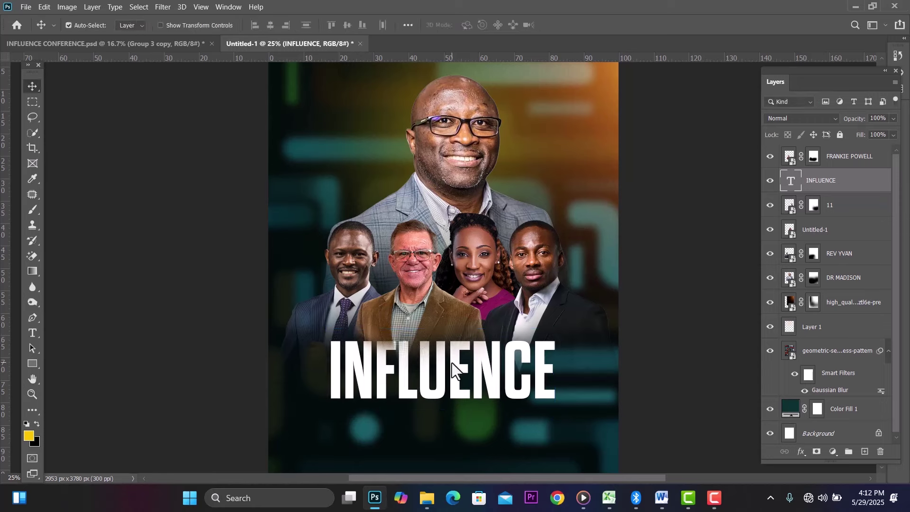
Step: Tighten the letter spacing of INFLUENCE and nudge it right
double_click(501, 367)
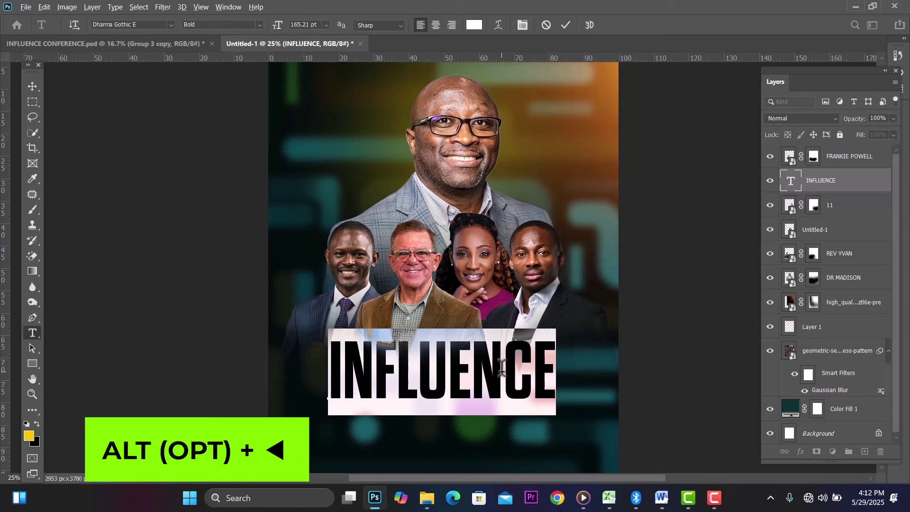
key(alt+Left)
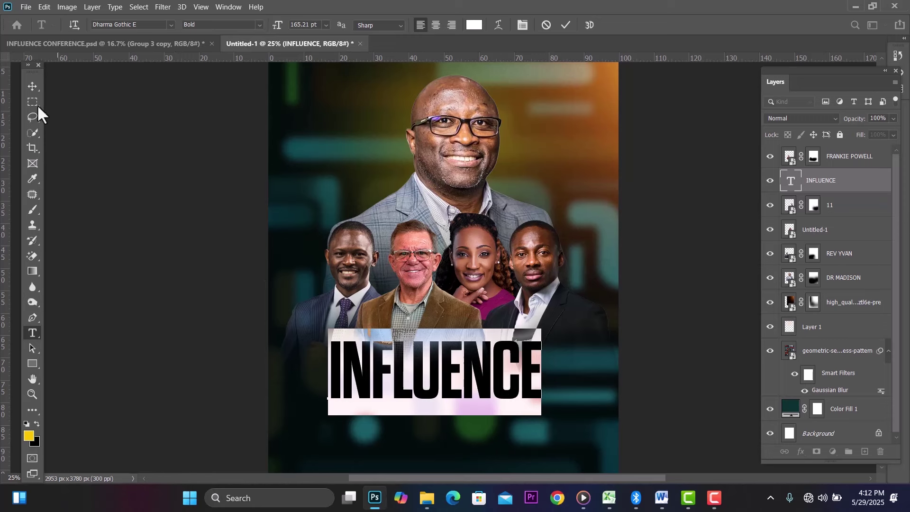
click(29, 83)
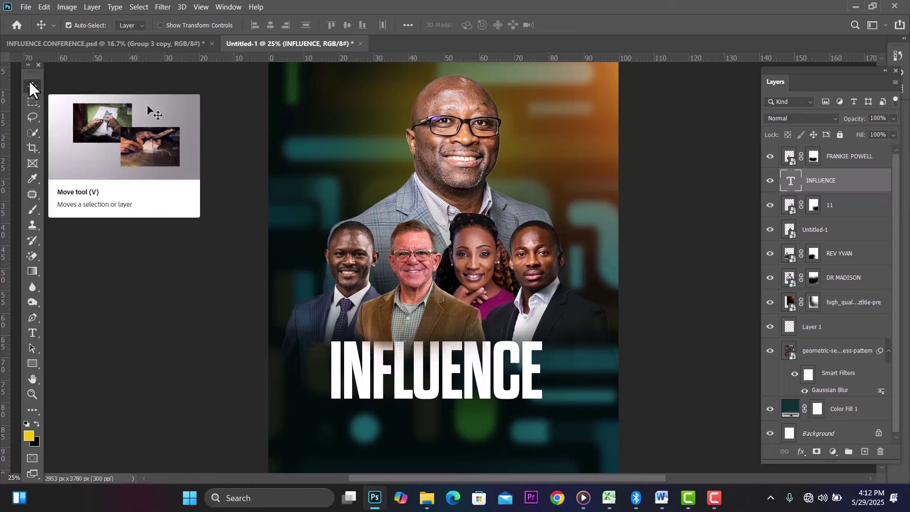
key(shift+Right)
key(shift+Right)
key(shift+Right)
key(shift+Right)
key(shift+Right)
key(shift+Right)
key(shift+Right)
key(shift+Right)
key(shift+Right)
key(shift+Right)
key(shift+Right)
key(shift+Right)
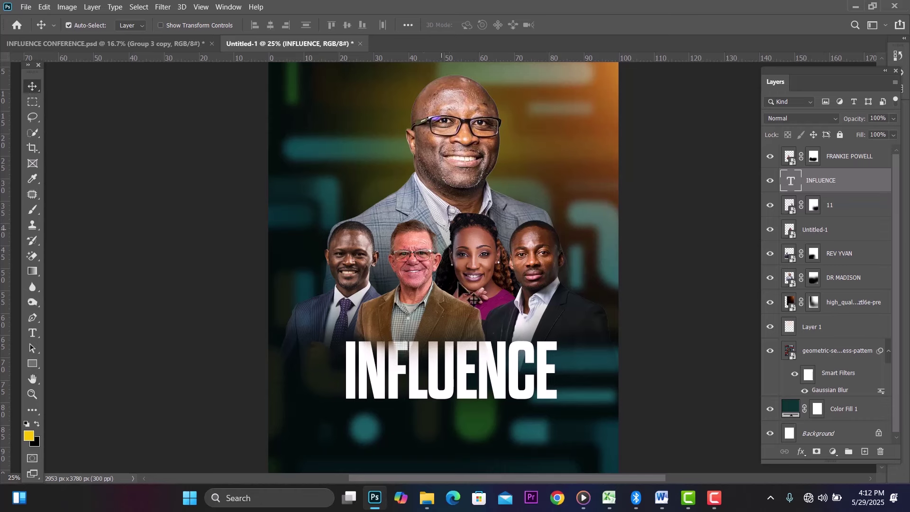
Step: Move the INFLUENCE layer to the top of the stack, fine-tune its position, and duplicate it below
drag(857, 180, 851, 144)
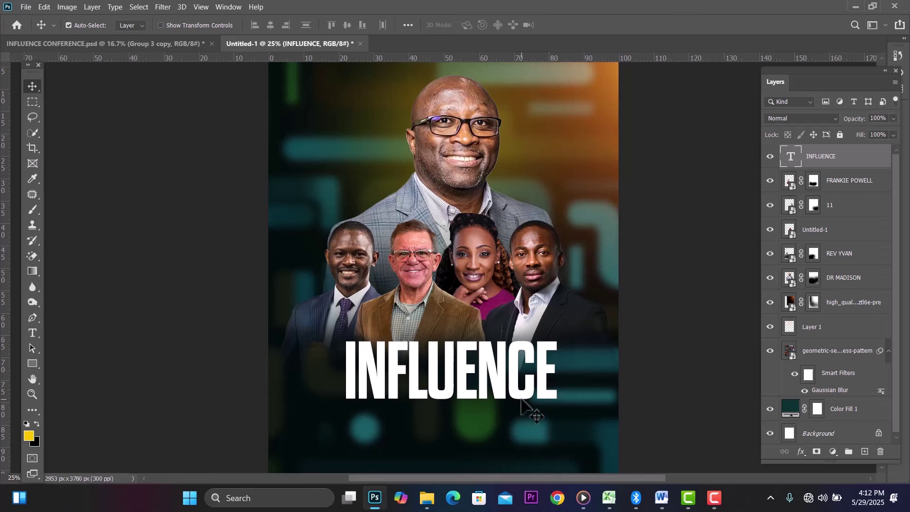
drag(523, 397, 519, 391)
key(shift+Up)
key(shift+Up)
key(shift+Up)
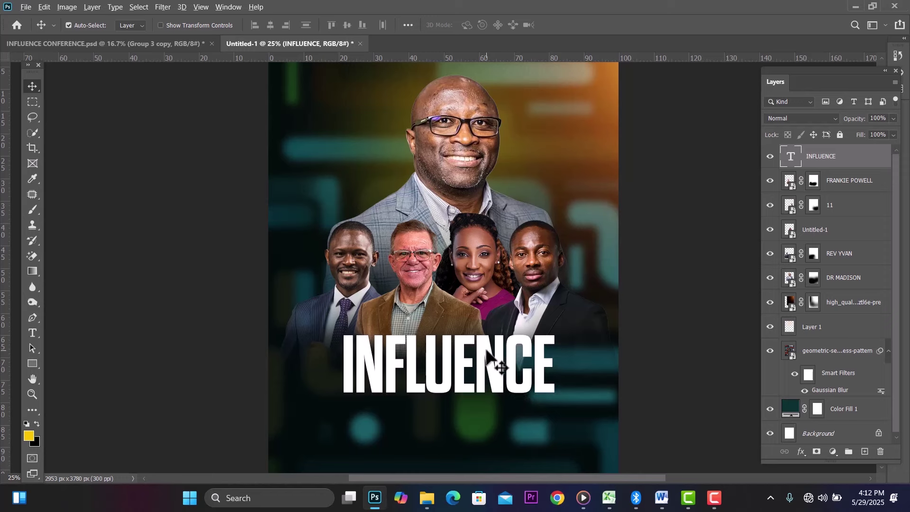
drag(490, 352, 478, 417)
Step: Retype the duplicate line as SUMMIT in Taruno Wide Regular at 72 pt
double_click(479, 418)
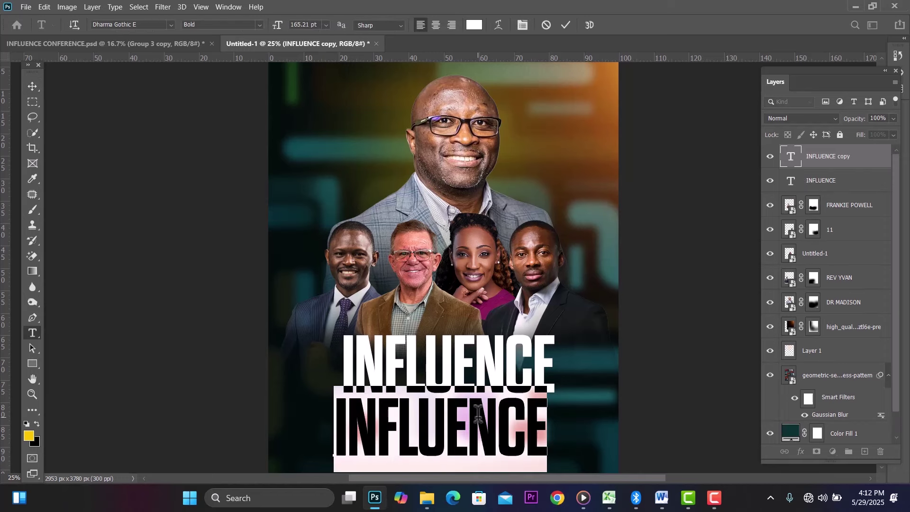
text(SU)
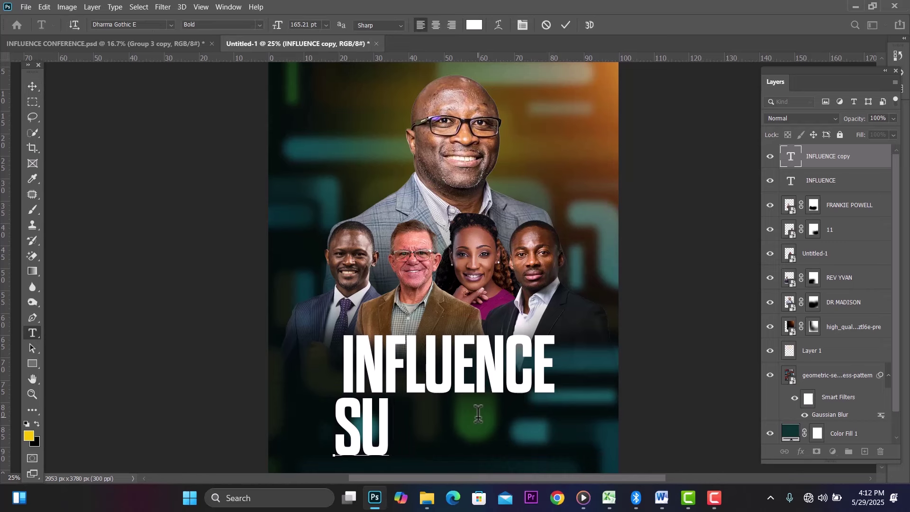
text(MMIT)
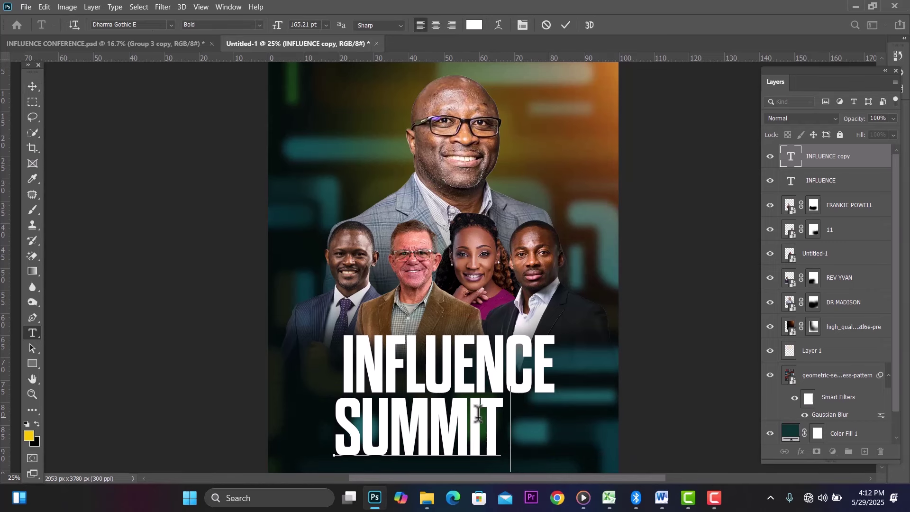
key(ctrl+a)
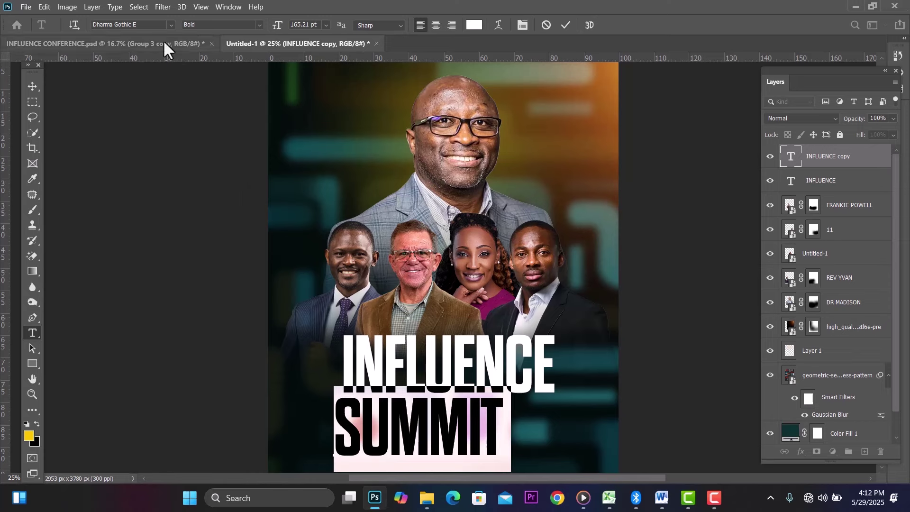
click(158, 21)
text(TARU)
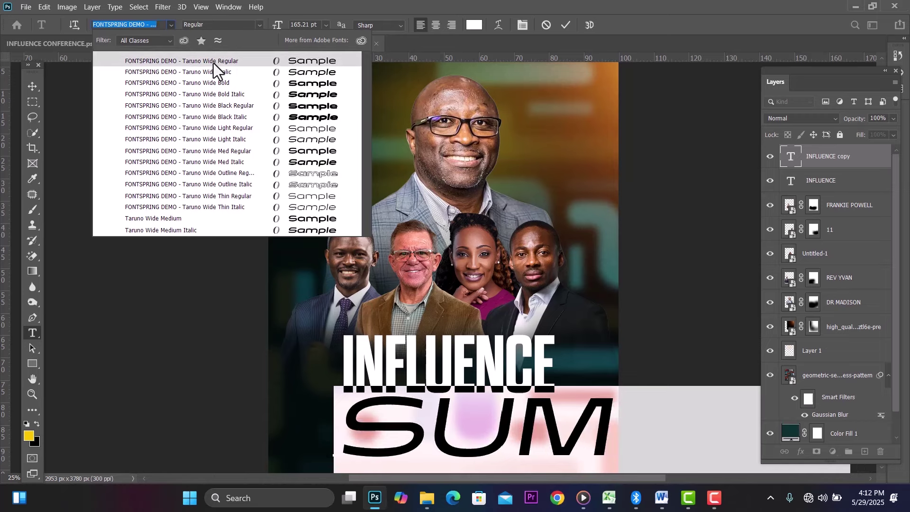
click(209, 61)
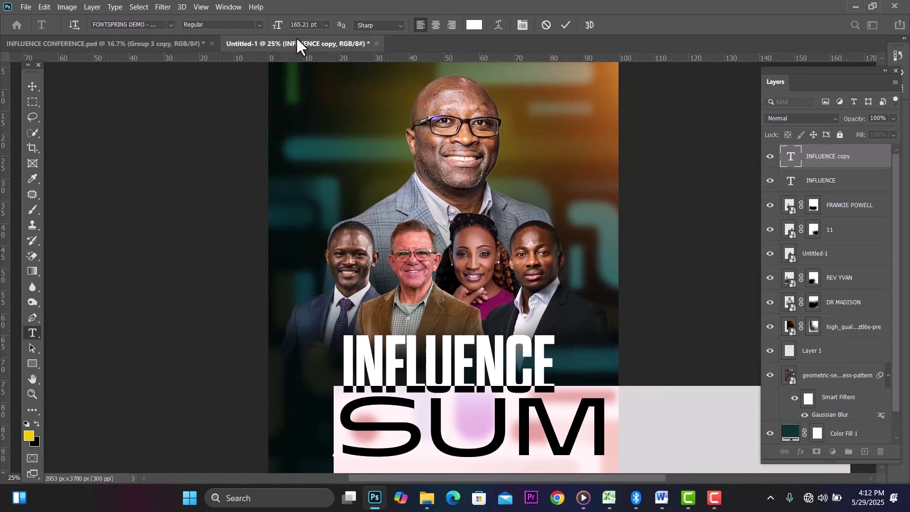
click(327, 25)
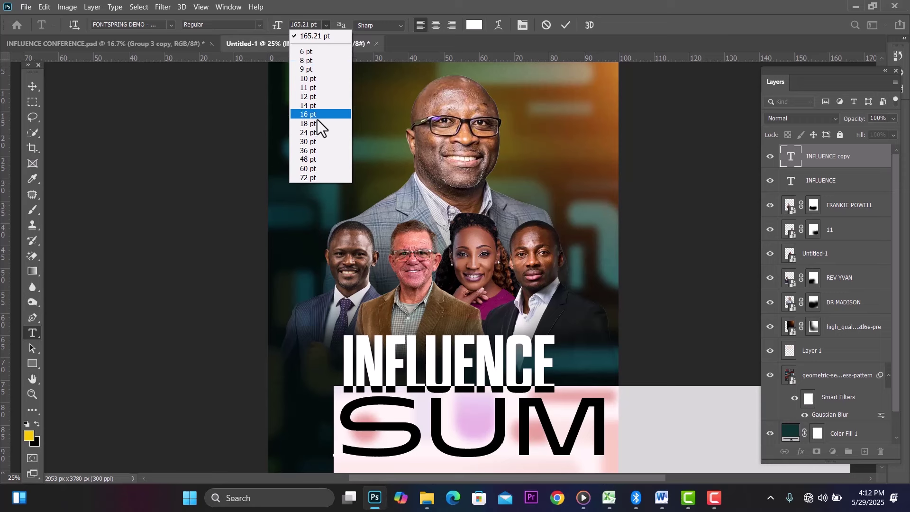
click(308, 178)
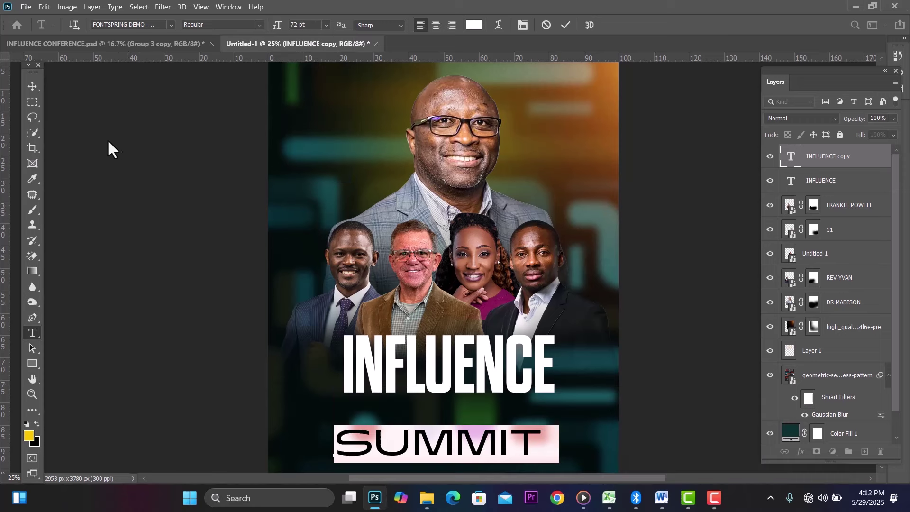
click(27, 86)
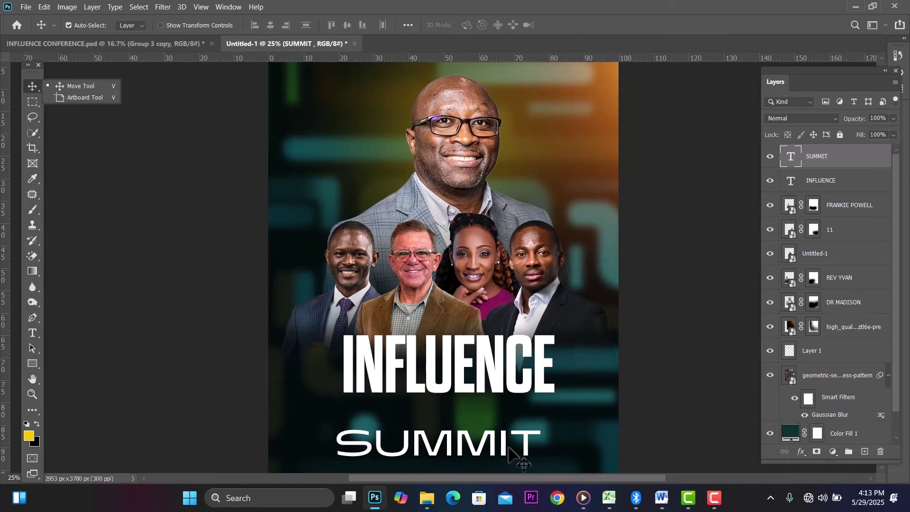
Step: Scale SUMMIT to about 67% under INFLUENCE and place a duplicate beside it
drag(504, 442, 507, 416)
key(ctrl+t)
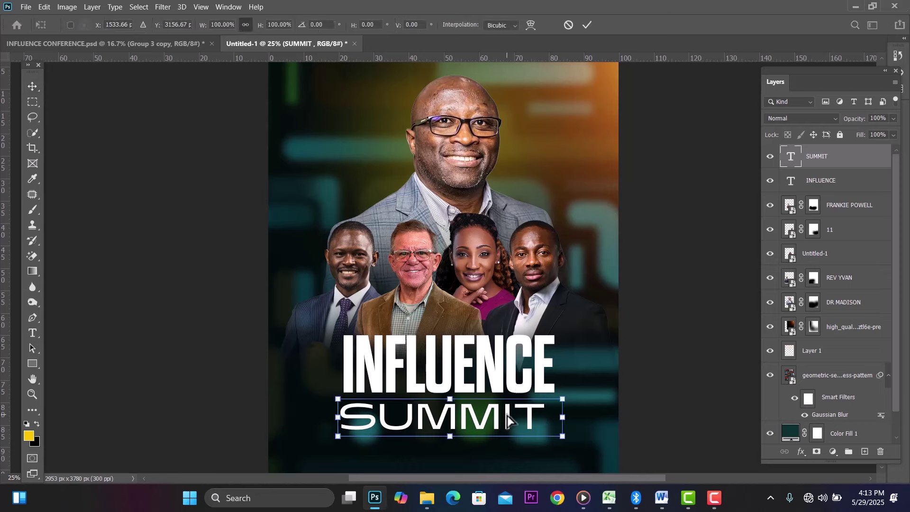
drag(560, 433, 490, 416)
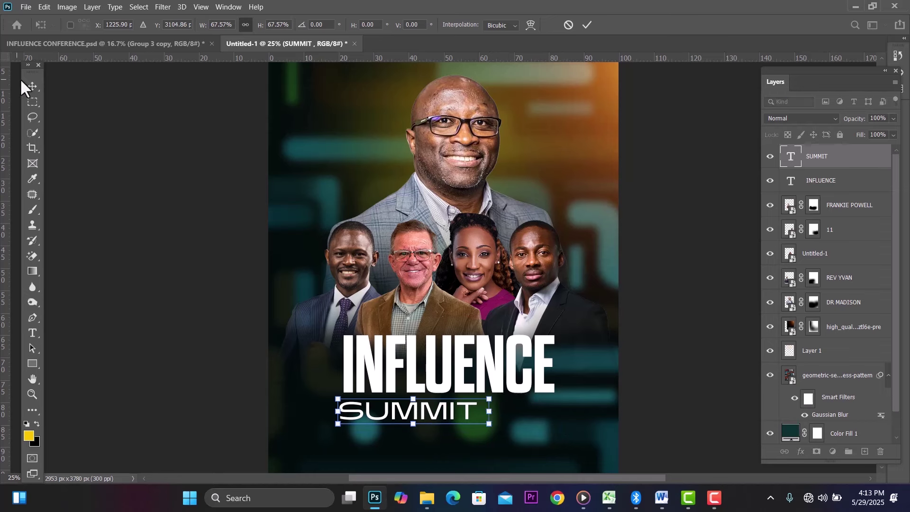
key(Return)
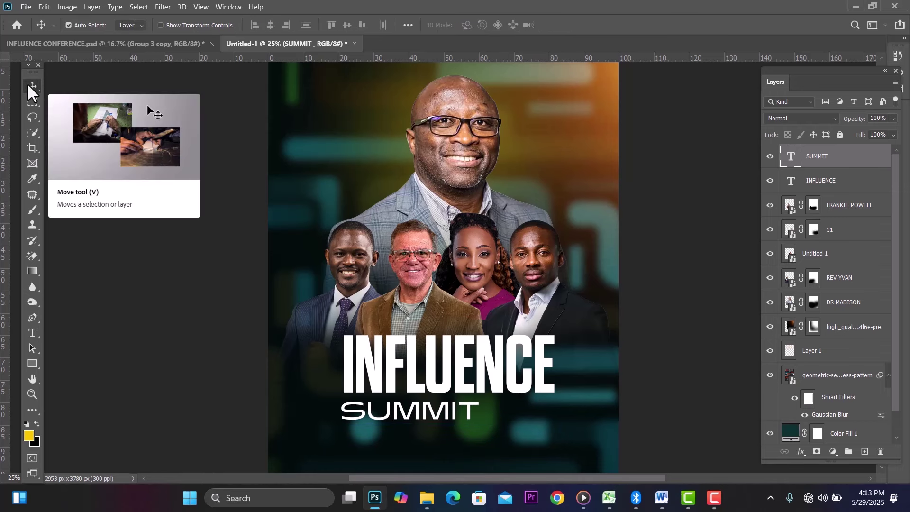
key(shift+Up)
key(shift+Up)
key(shift+Up)
key(shift+Up)
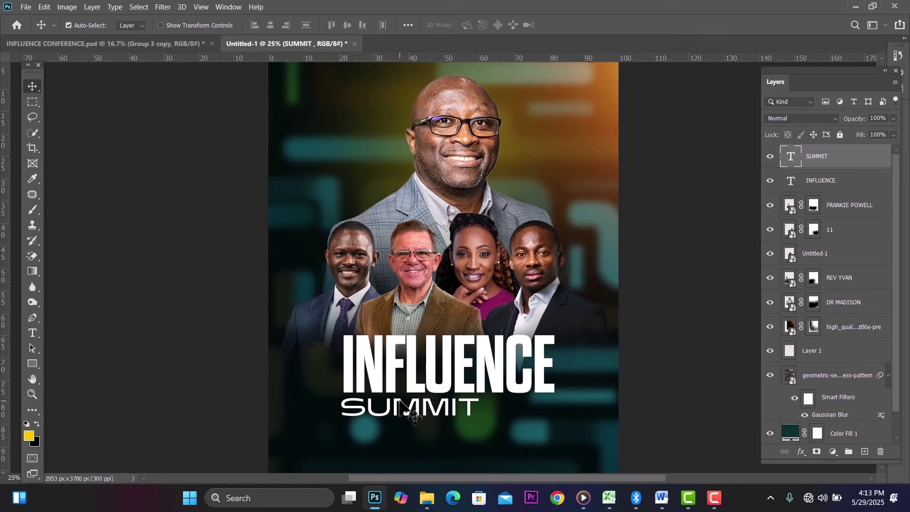
drag(400, 407, 540, 405)
Step: Change the SUMMIT duplicate to read 2025 in the Bold style
double_click(540, 391)
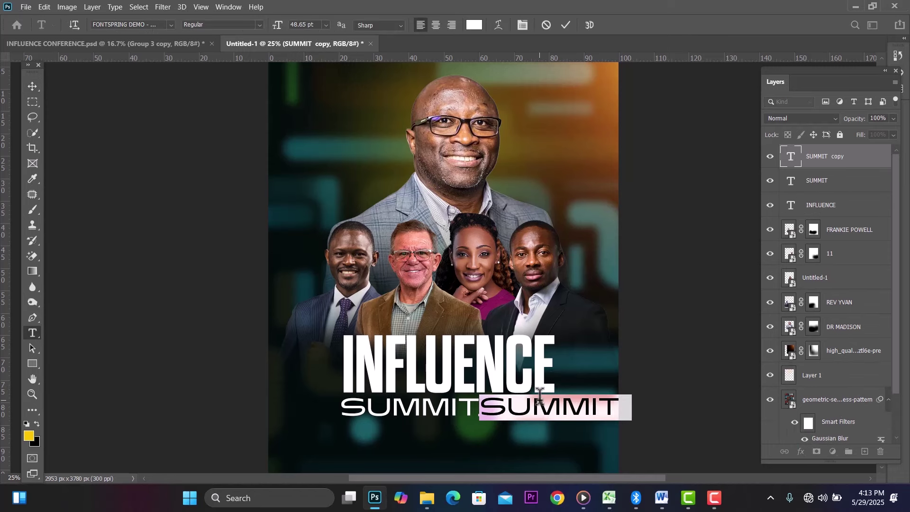
text(202)
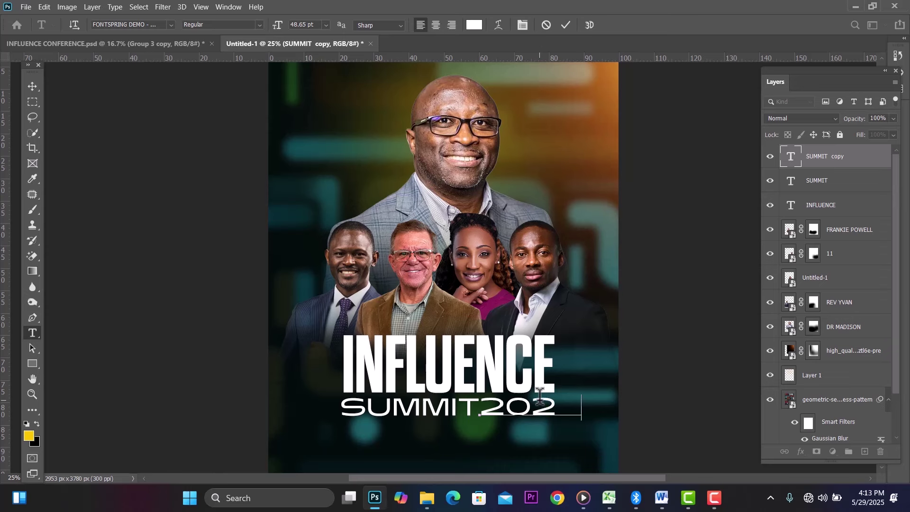
text(5)
key(ctrl)
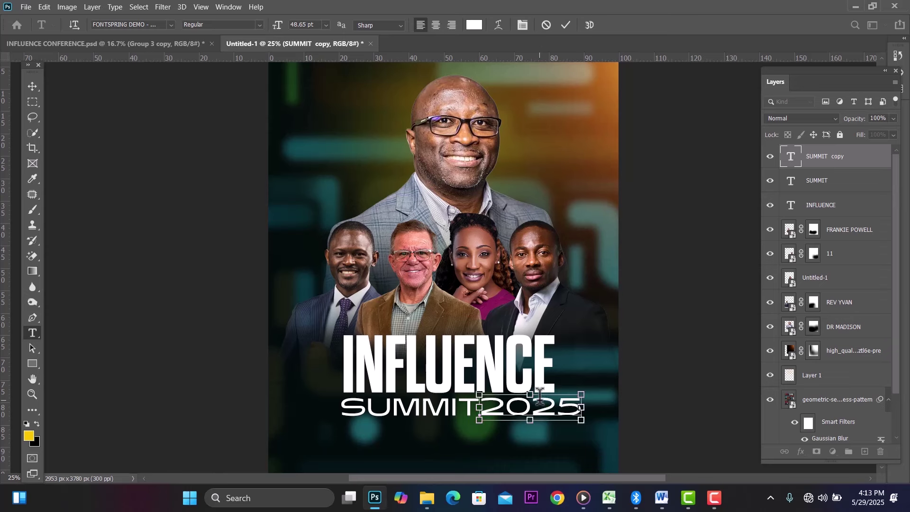
key(ctrl+a)
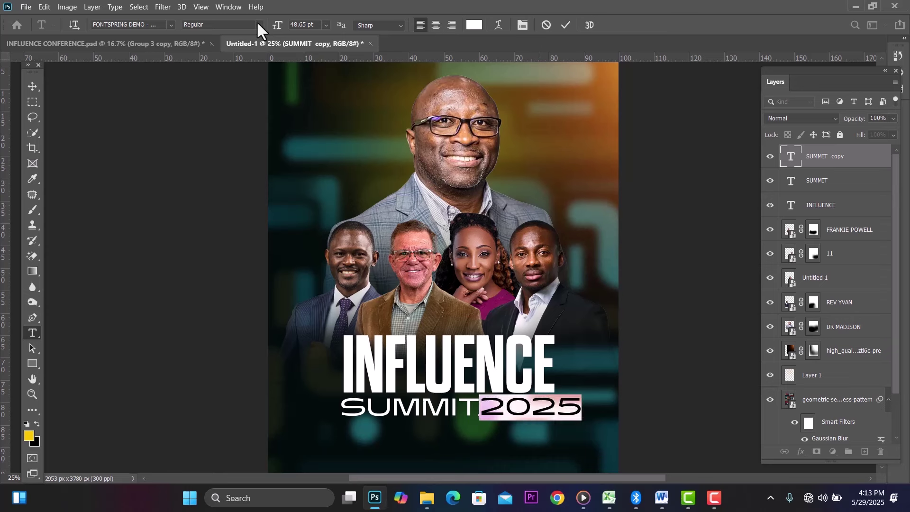
click(257, 23)
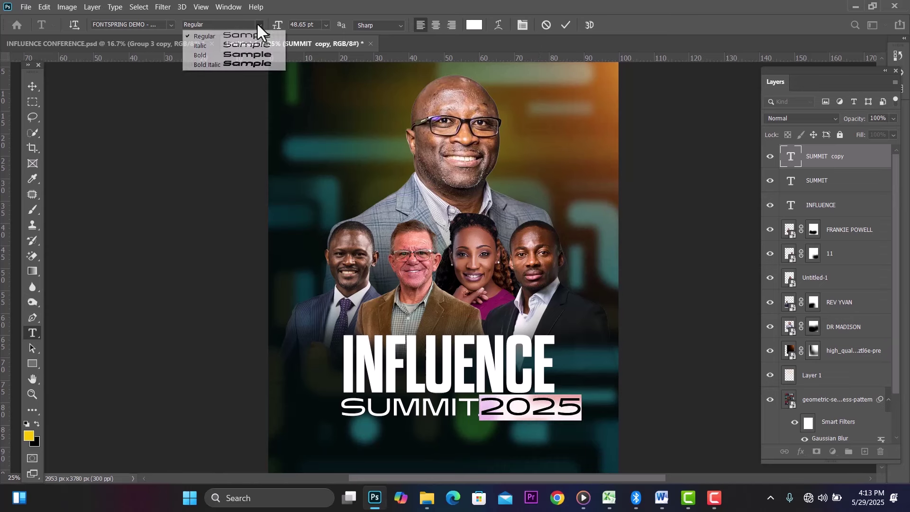
click(260, 55)
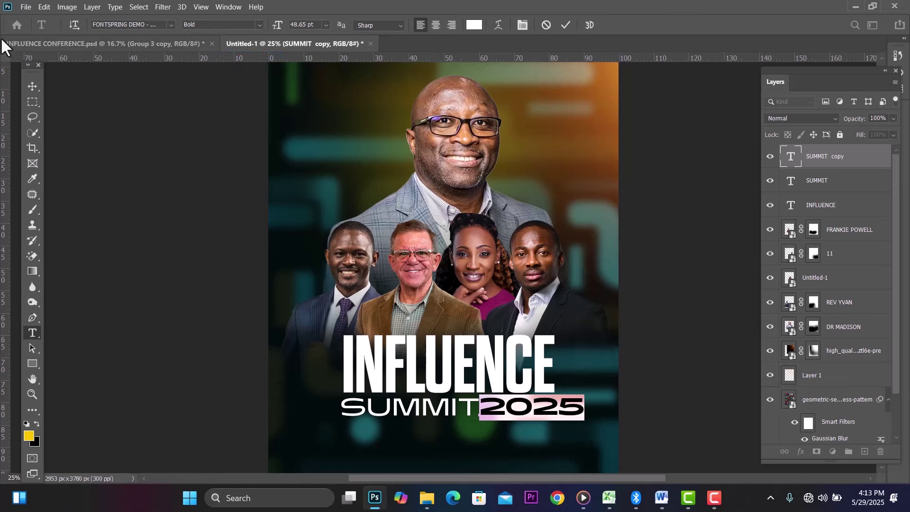
click(33, 86)
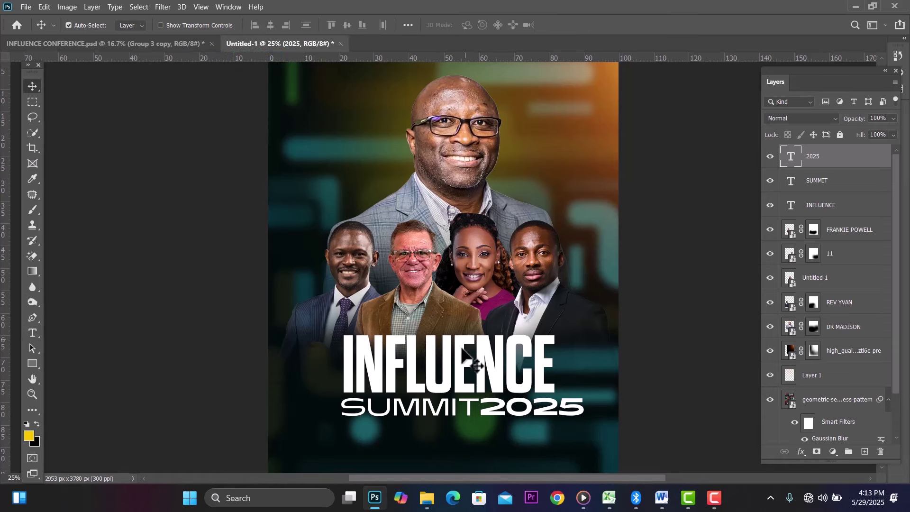
Step: Shrink SUMMIT and 2025 together to fit under INFLUENCE
shift+click(846, 190)
key(ctrl+t)
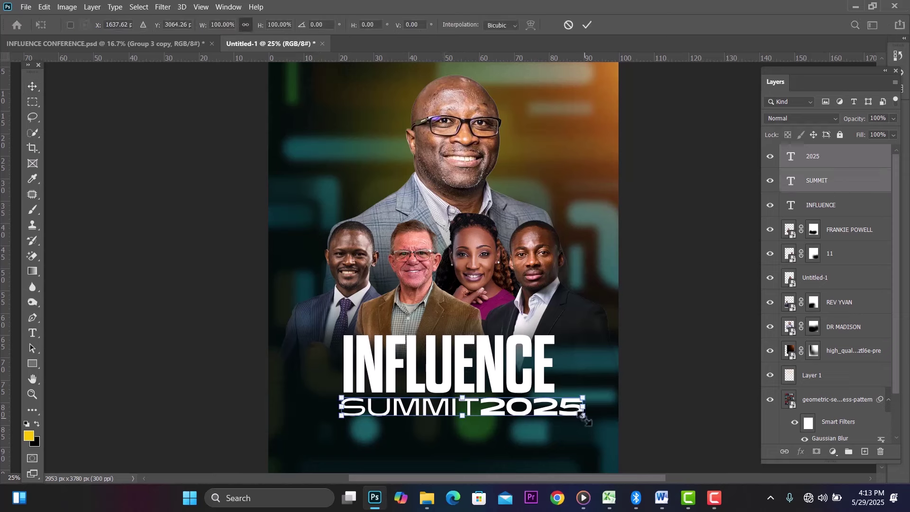
drag(586, 419, 544, 412)
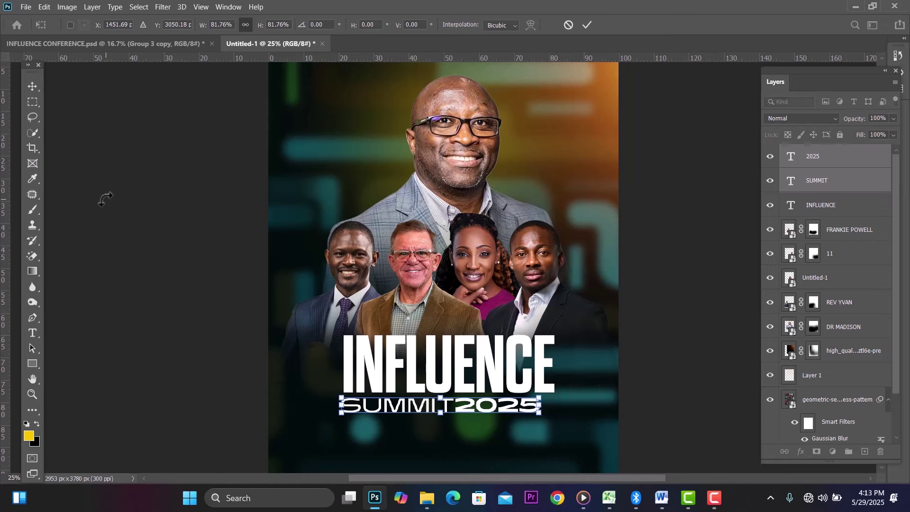
click(34, 87)
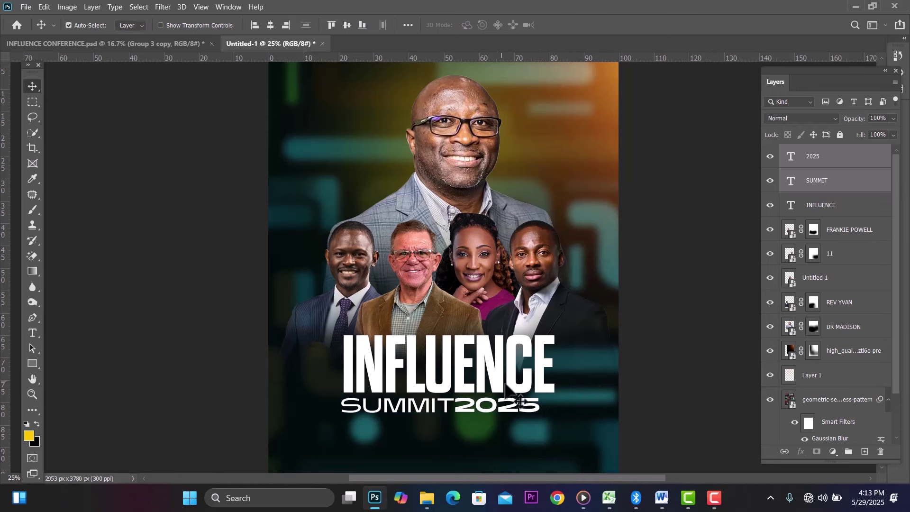
key(Right)
key(Right)
key(Right)
key(Right)
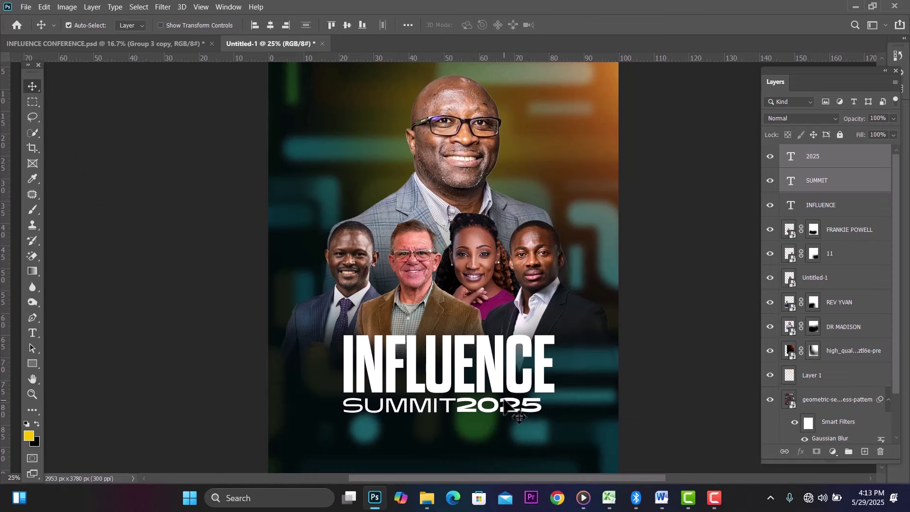
Step: Move 2025 alone to the right to leave a gap after SUMMIT
click(666, 334)
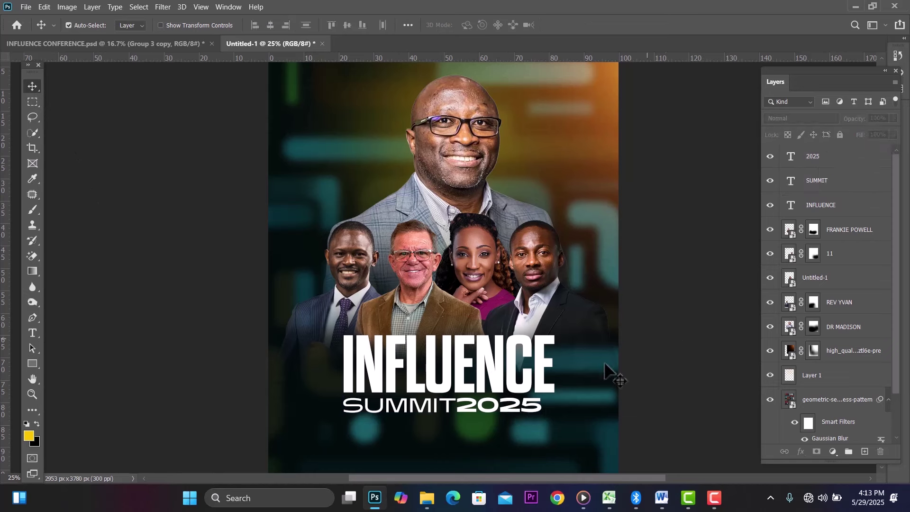
click(534, 410)
key(shift+Right)
key(shift+Right)
key(shift+Right)
key(shift+Right)
key(shift+Right)
key(shift+Right)
key(shift+Right)
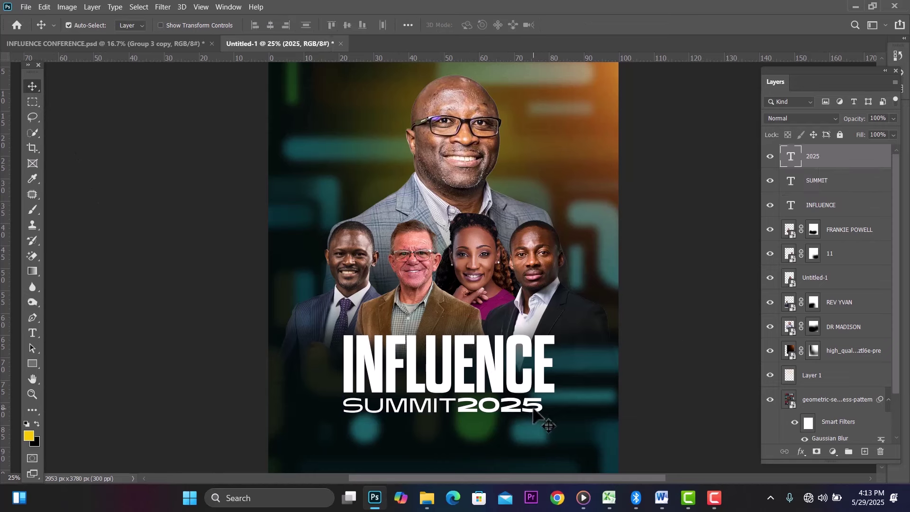
key(shift+Right)
key(shift+Right)
key(shift+Right)
key(shift+Right)
key(shift+Right)
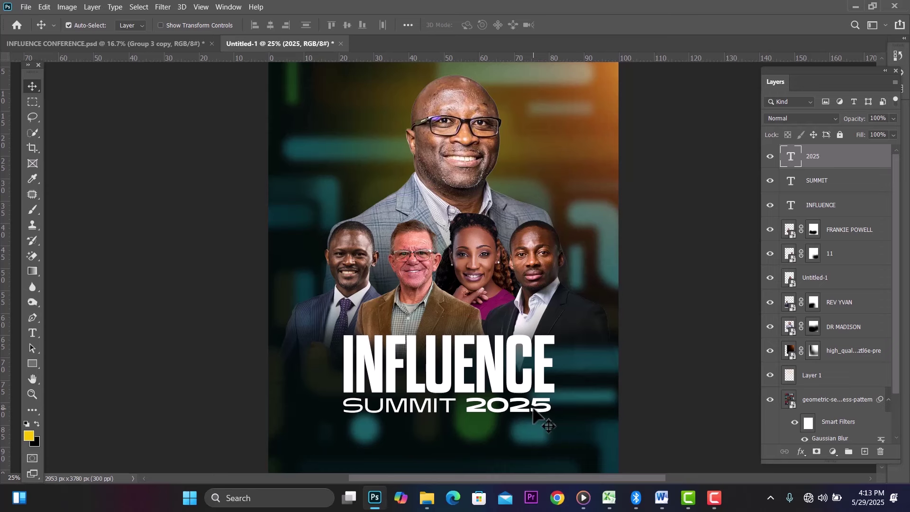
key(shift+Right)
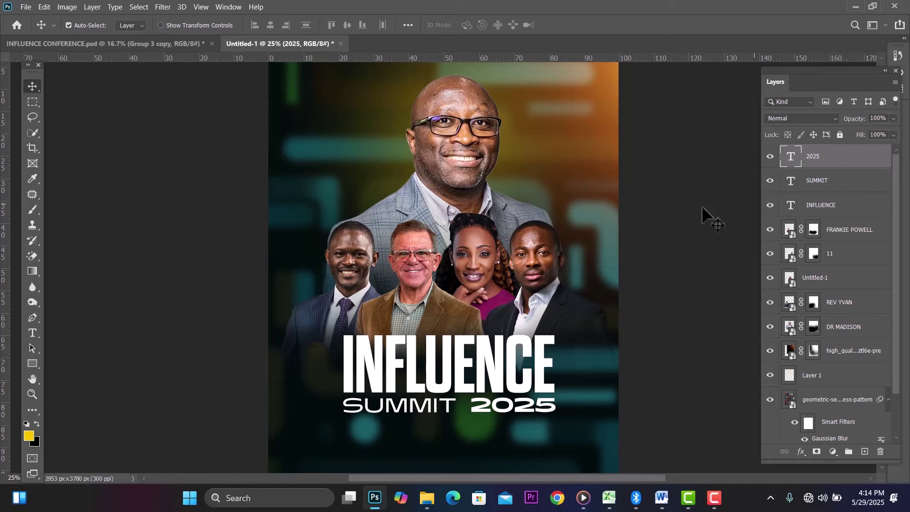
Step: Group INFLUENCE, SUMMIT and 2025 into Group 1 and convert it to a smart object
shift+click(848, 207)
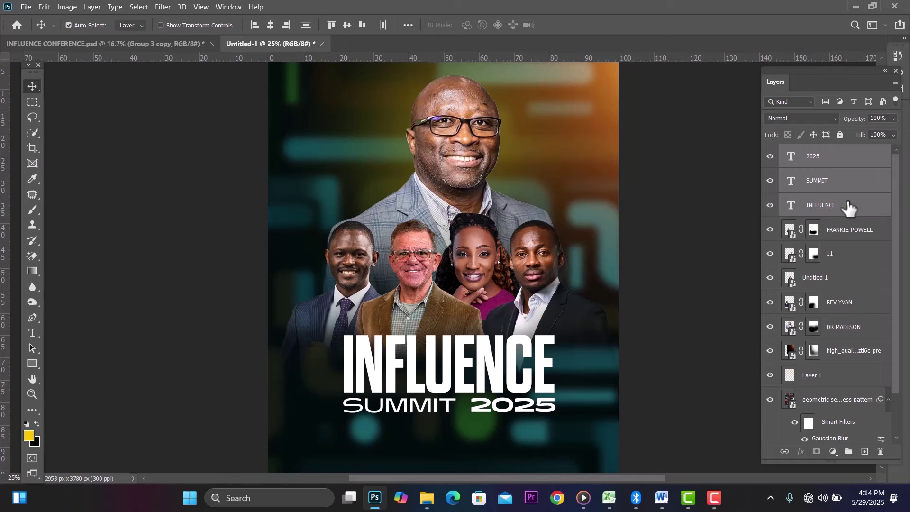
key(ctrl+g)
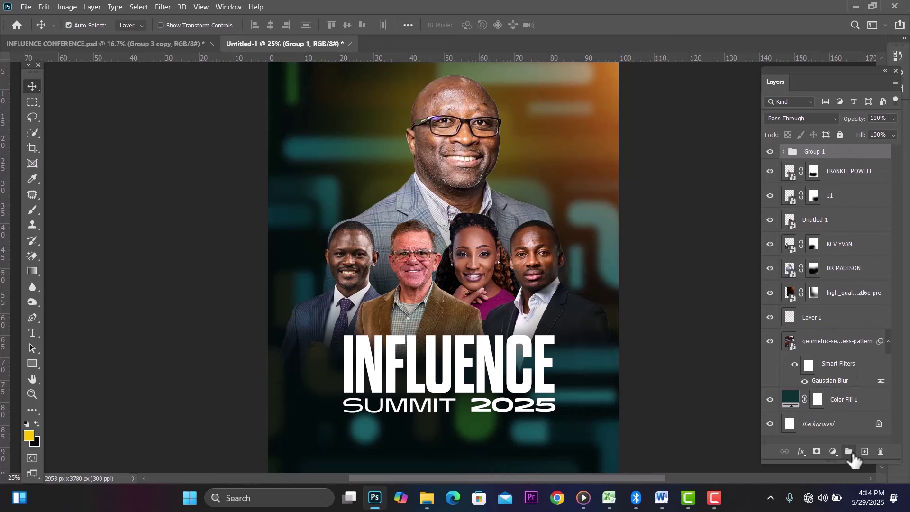
right_click(836, 156)
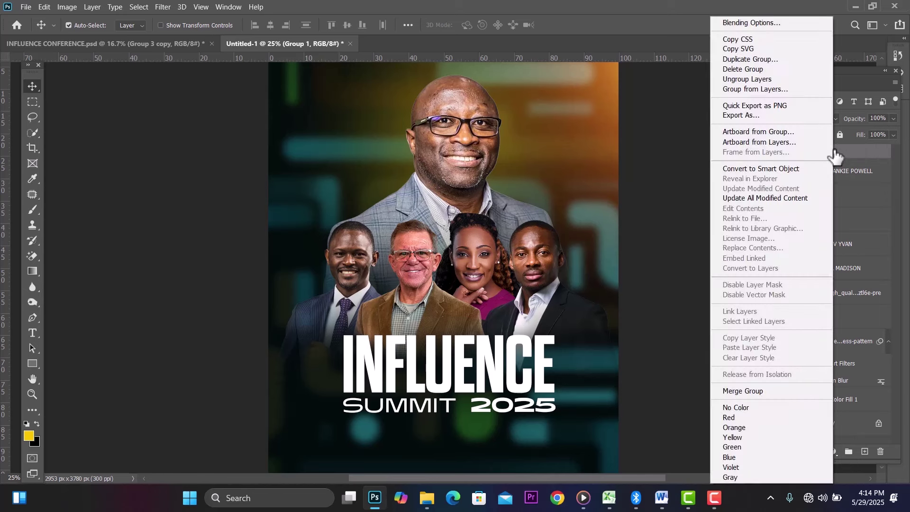
click(765, 169)
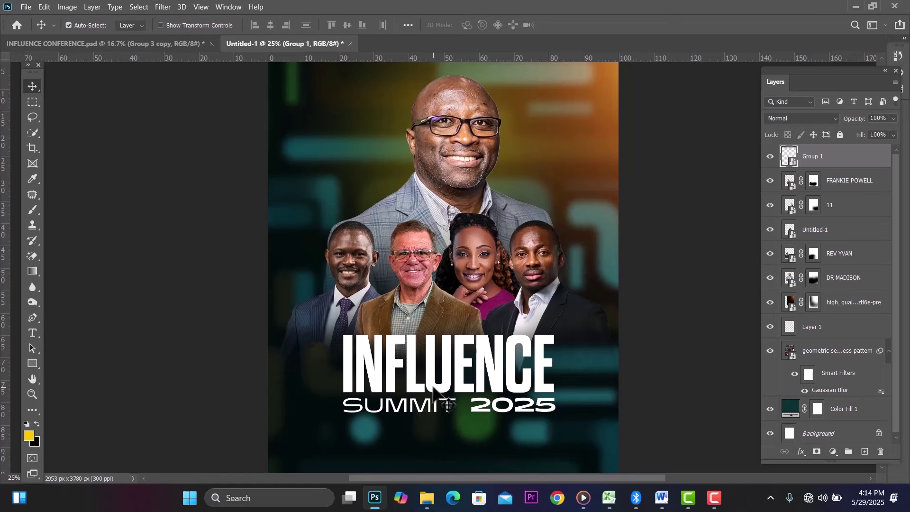
key(ctrl+t)
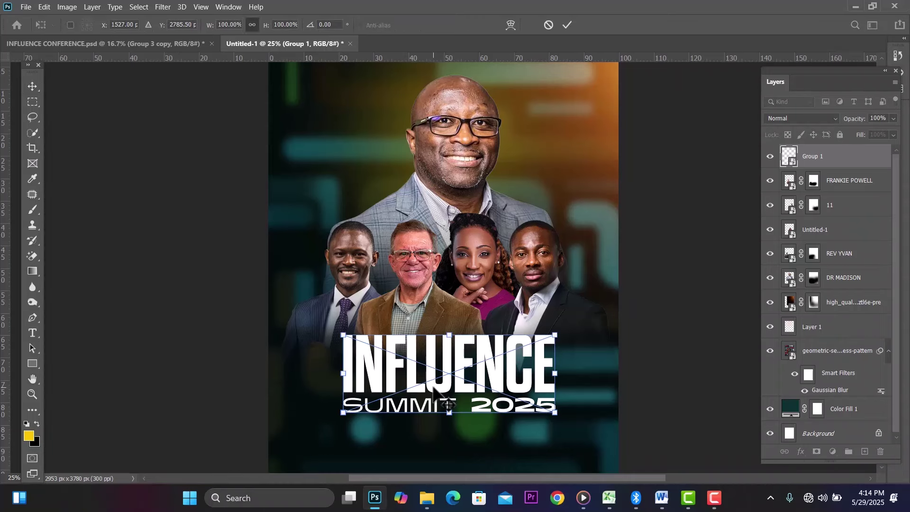
Step: Warp the title so its top and bottom edges bow inward at the middle
right_click(450, 359)
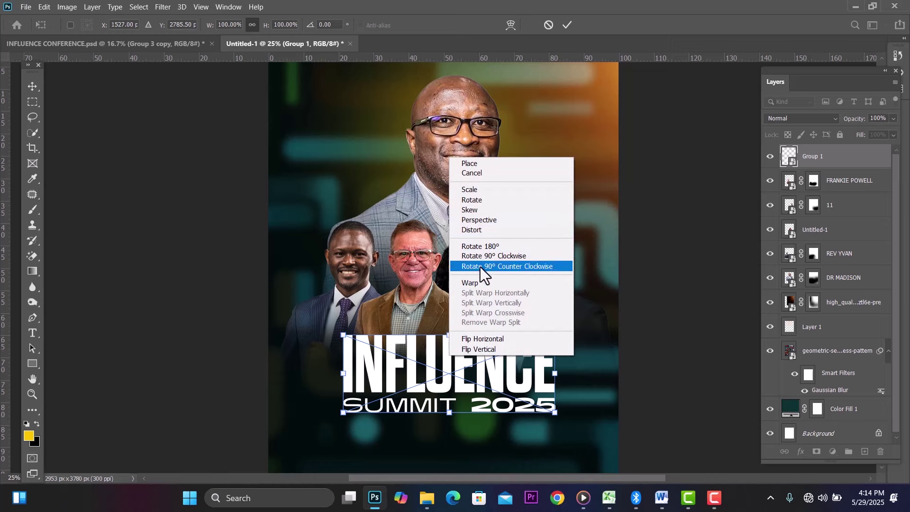
click(479, 285)
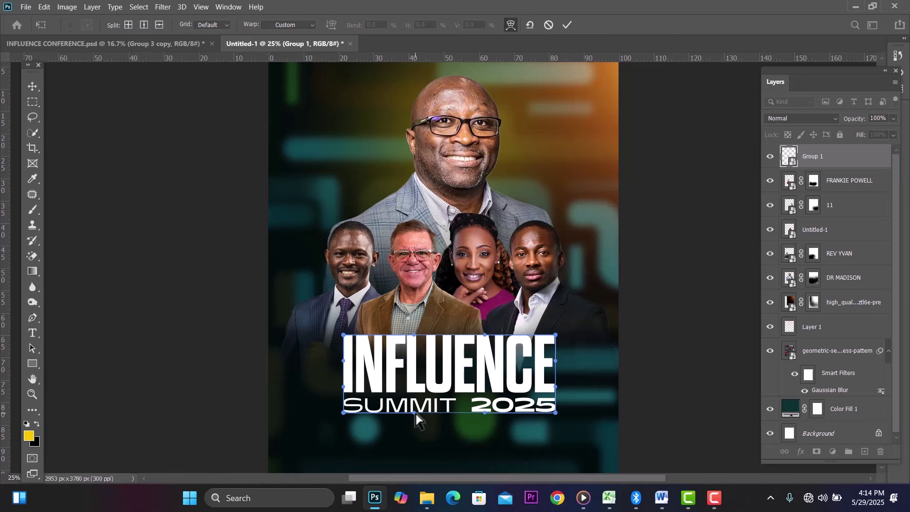
drag(415, 418, 417, 415)
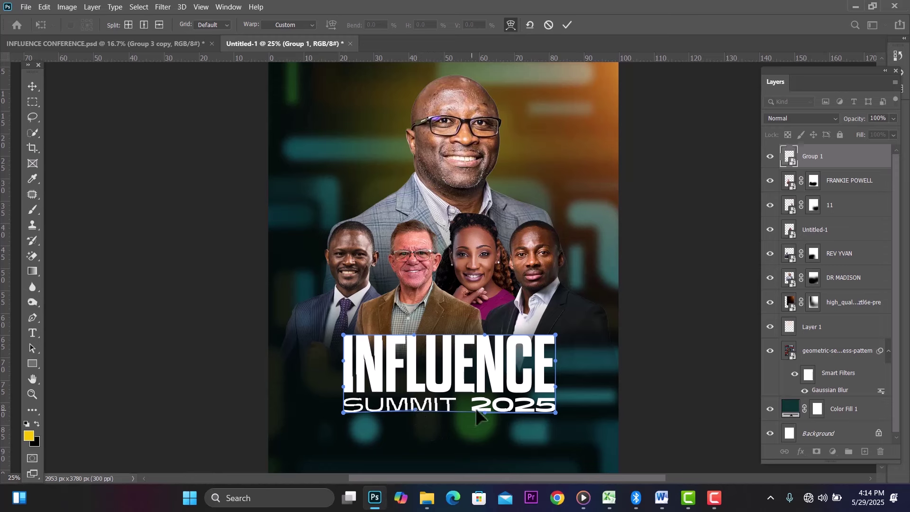
drag(482, 409, 481, 406)
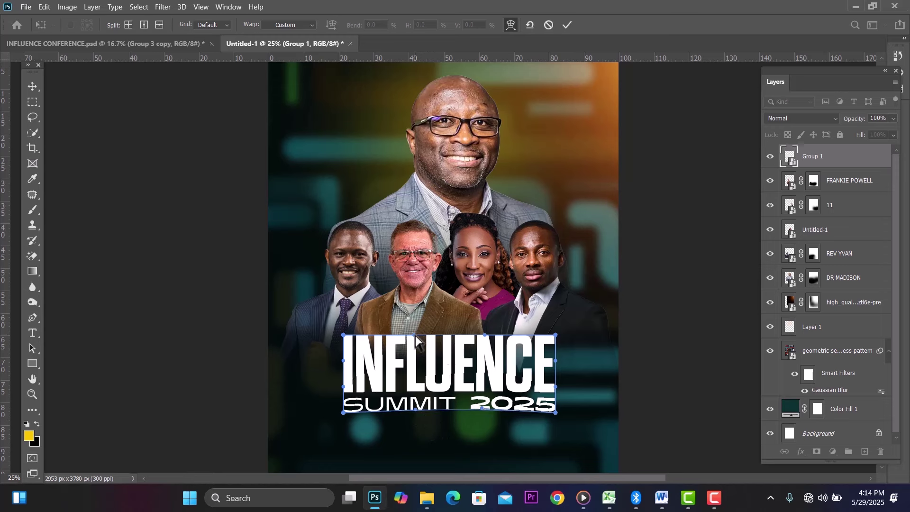
drag(415, 335, 415, 341)
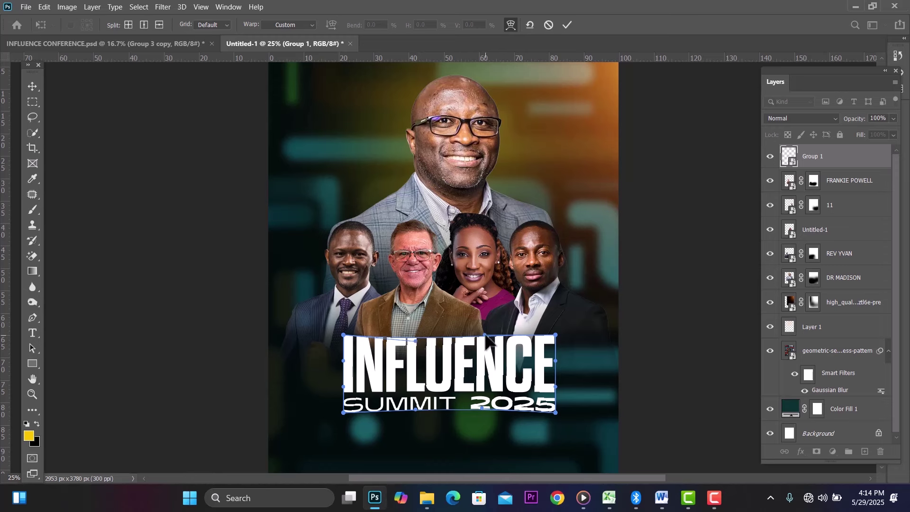
drag(487, 336, 487, 340)
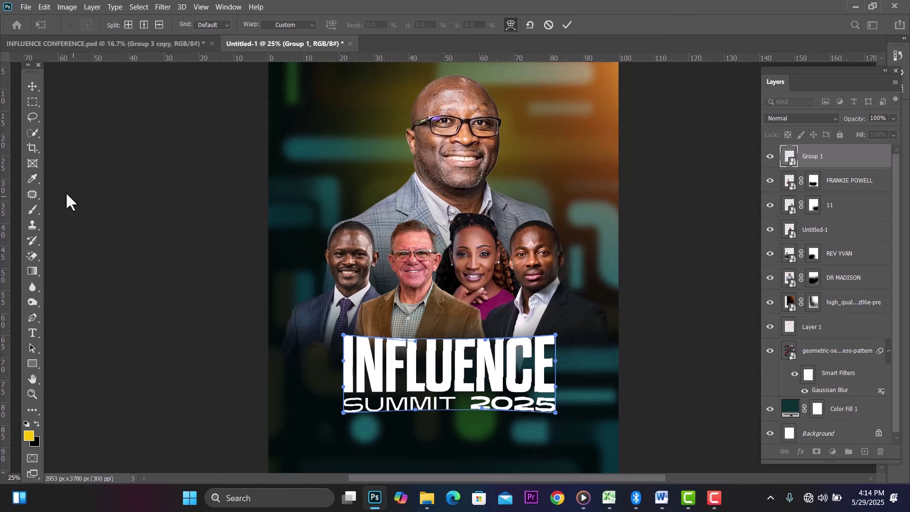
click(27, 84)
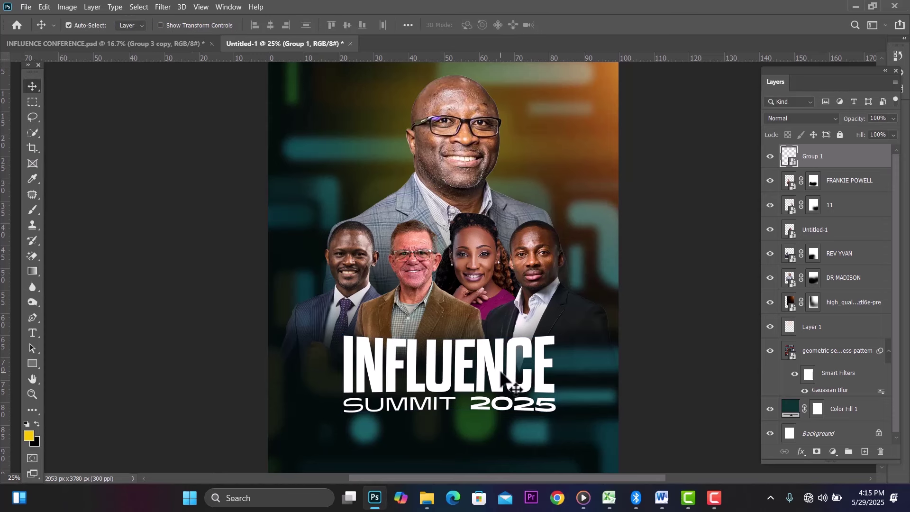
Step: Enlarge the Group 1 title to about 115.6% beneath the speakers and reselect it
drag(503, 375, 501, 365)
key(ctrl+t)
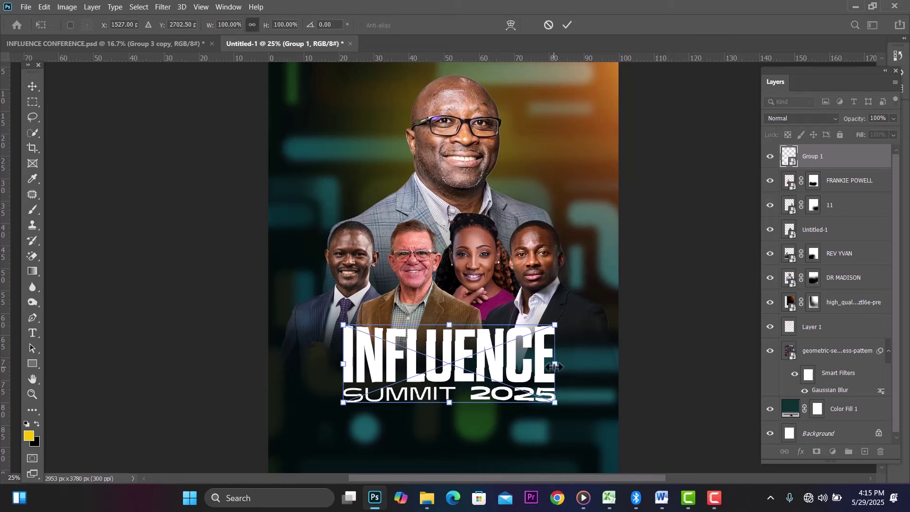
drag(554, 366, 525, 383)
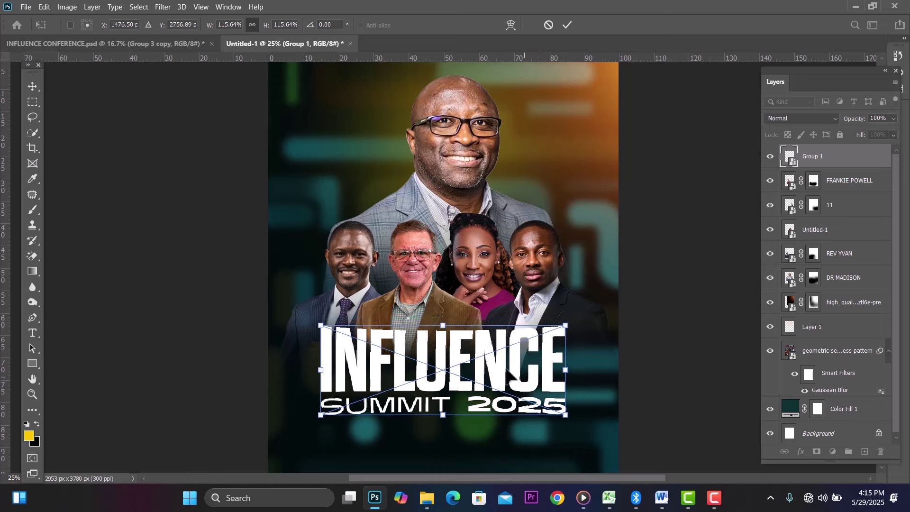
click(35, 86)
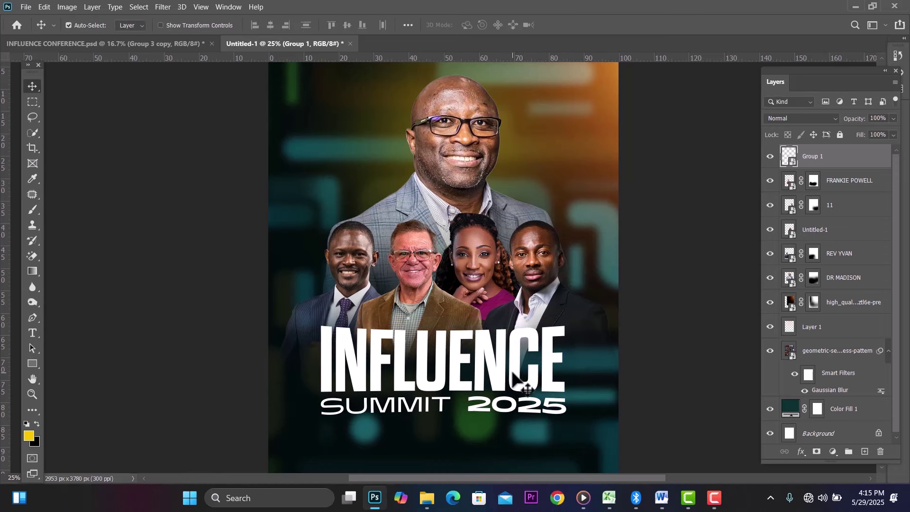
click(484, 366)
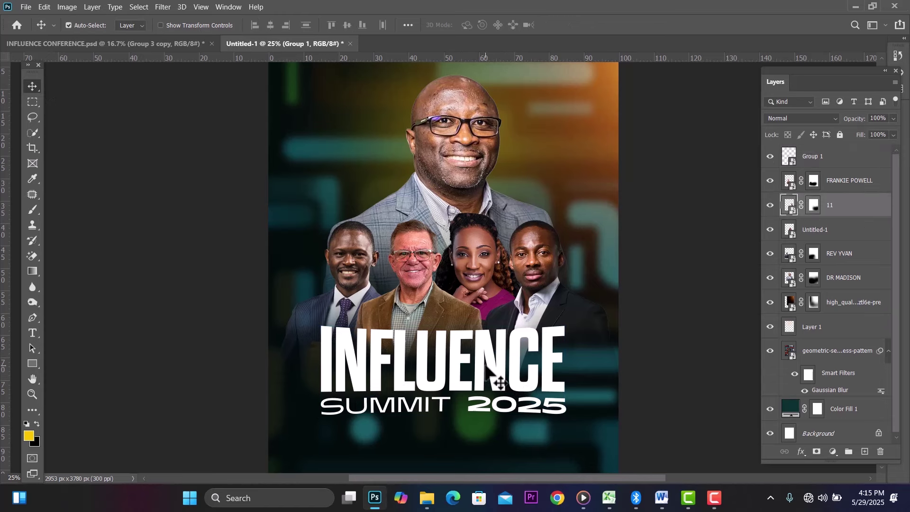
click(542, 356)
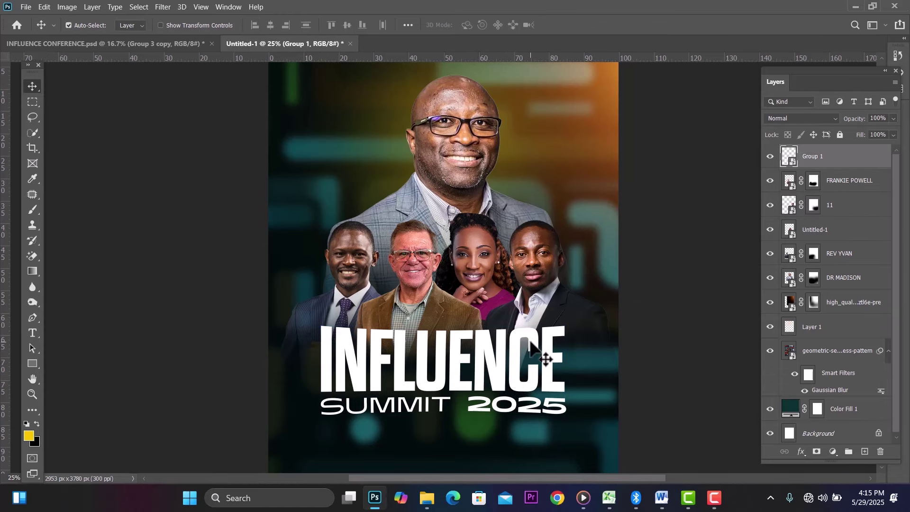
Step: Apply a Gradient Overlay to Group 1 using the yellow-to-orange-red preset from the Oranges set
double_click(855, 165)
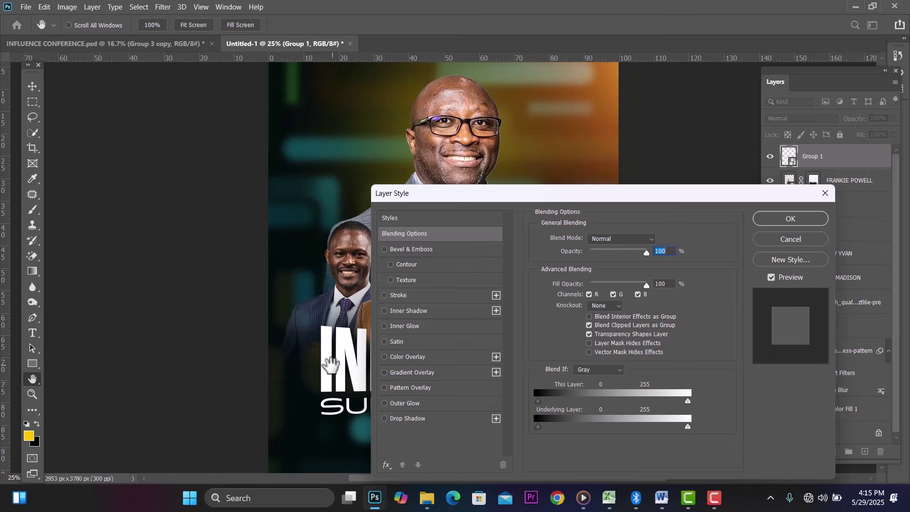
click(385, 374)
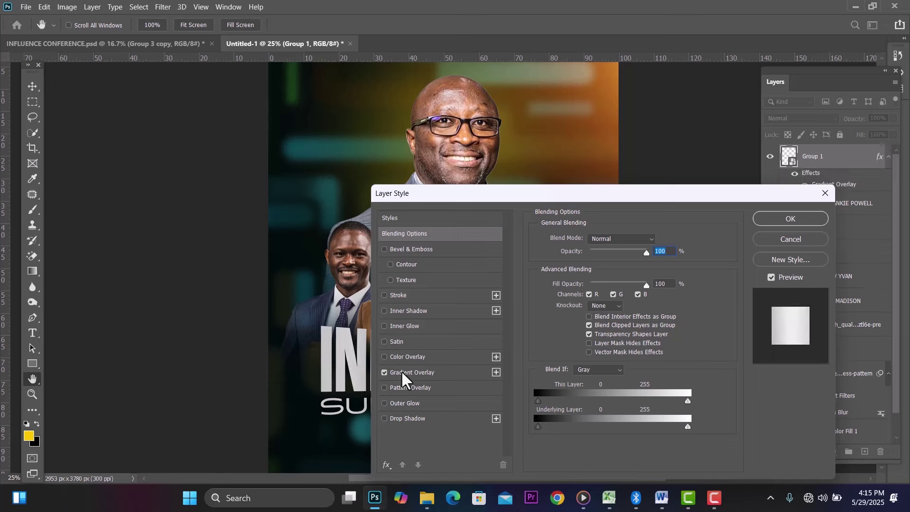
click(419, 373)
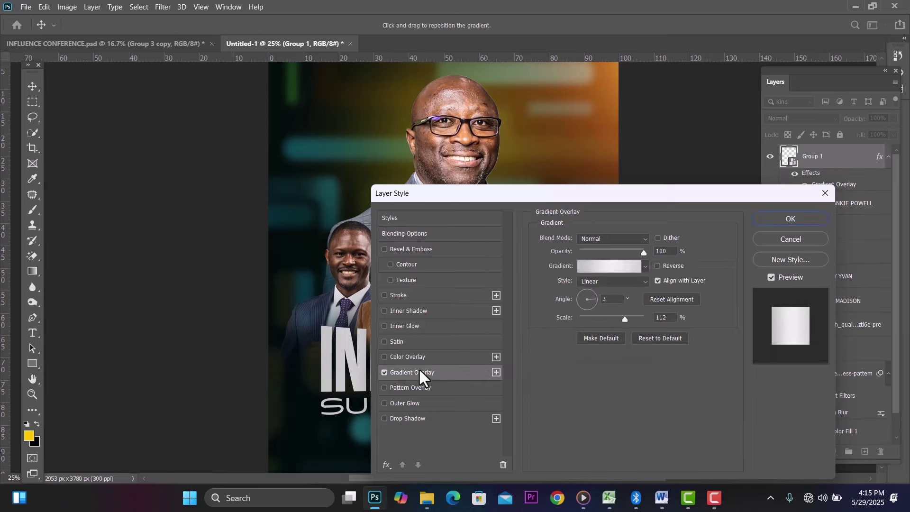
click(647, 265)
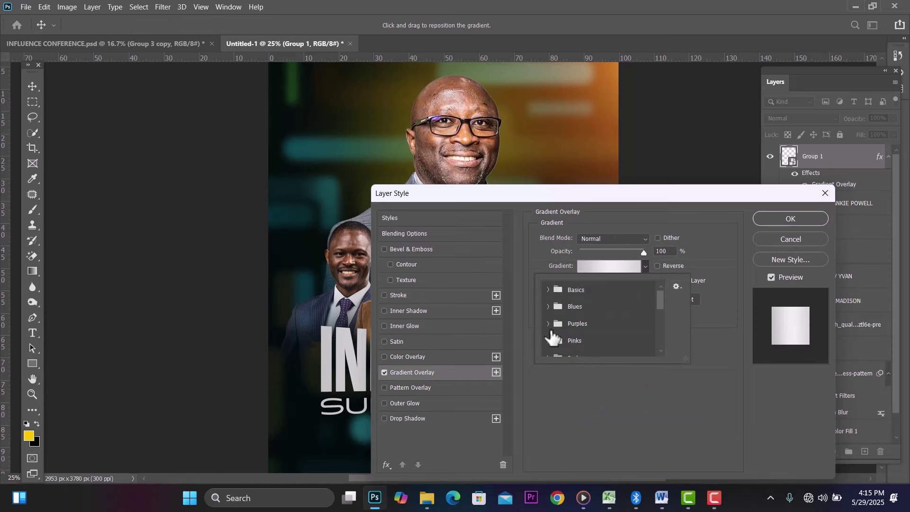
drag(657, 292, 661, 306)
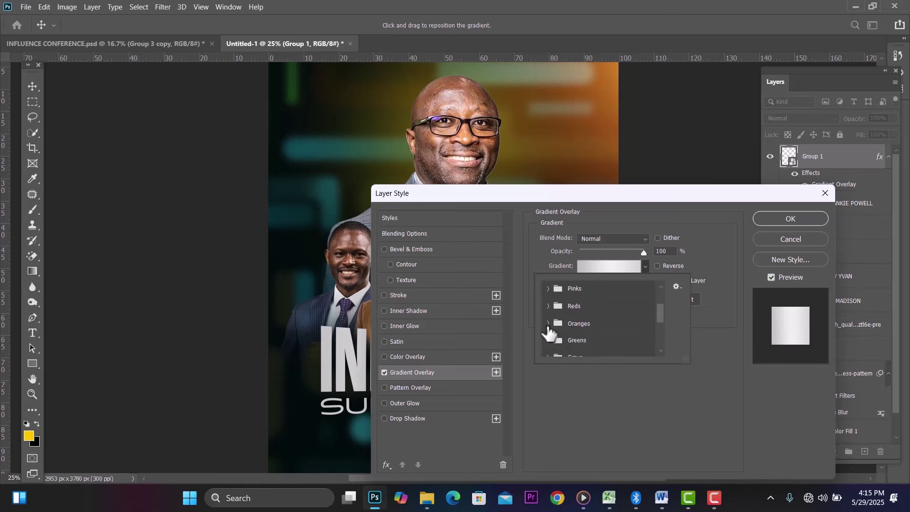
click(549, 325)
click(642, 339)
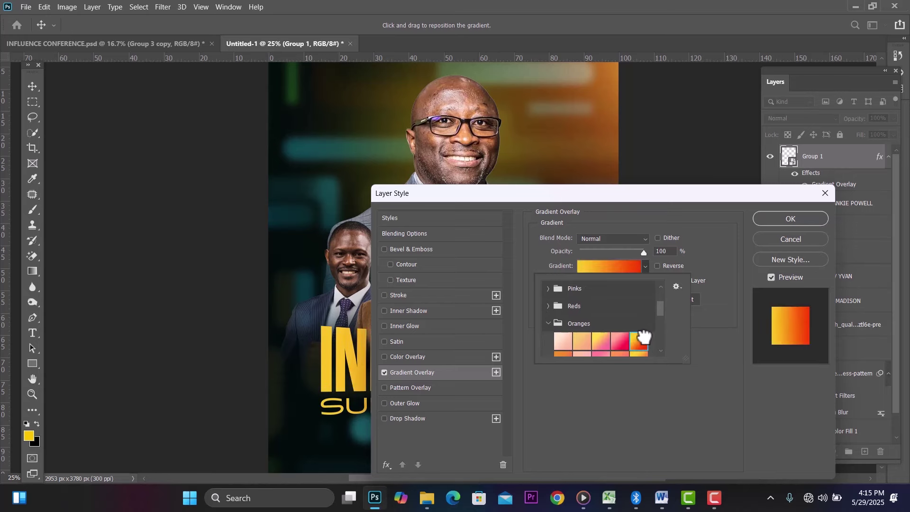
click(796, 216)
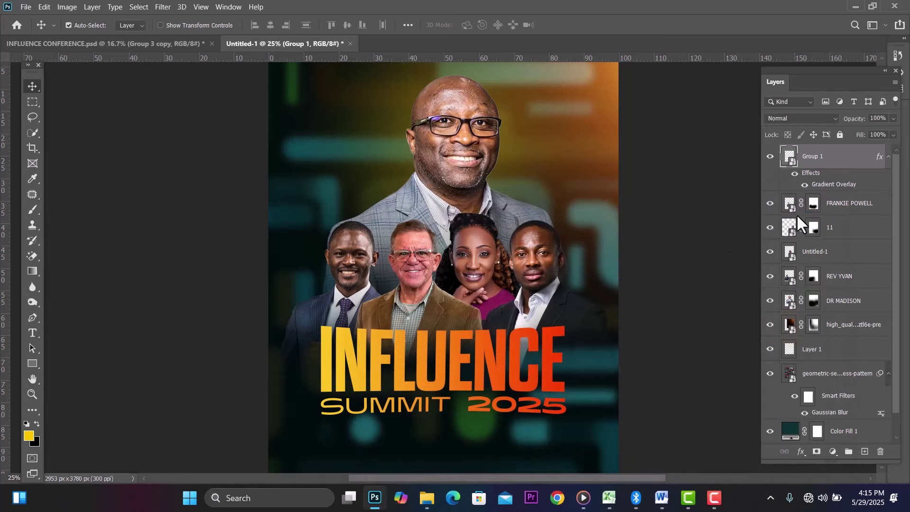
Step: Move the title up and scale it to about 111%, shifting it slightly right and down
drag(479, 345, 479, 338)
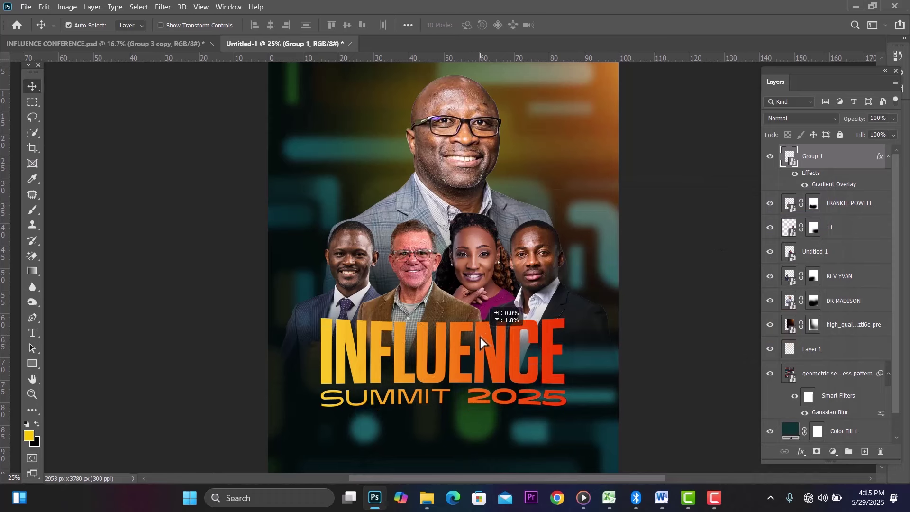
key(ctrl+t)
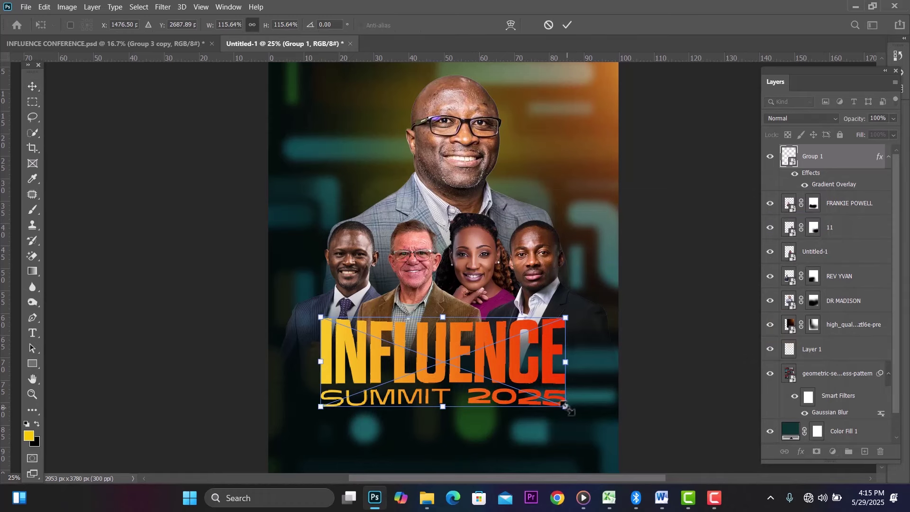
drag(565, 406, 556, 402)
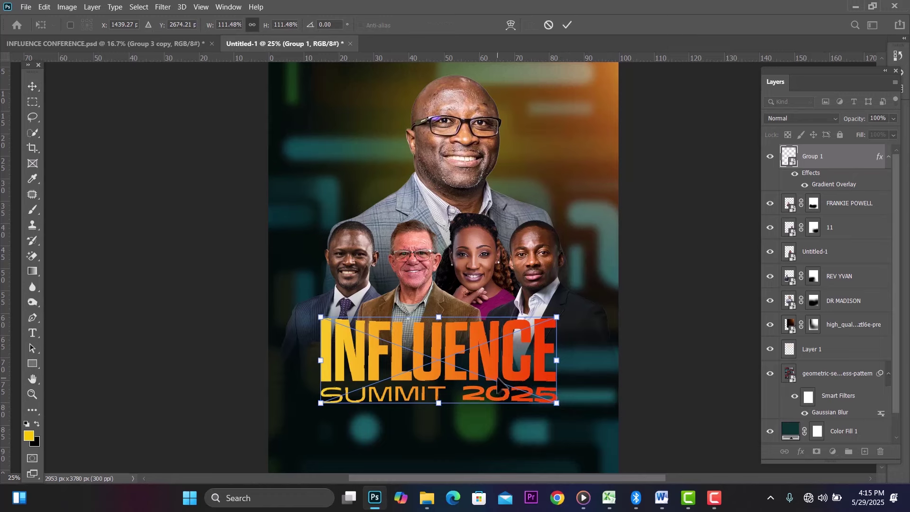
drag(497, 378, 502, 381)
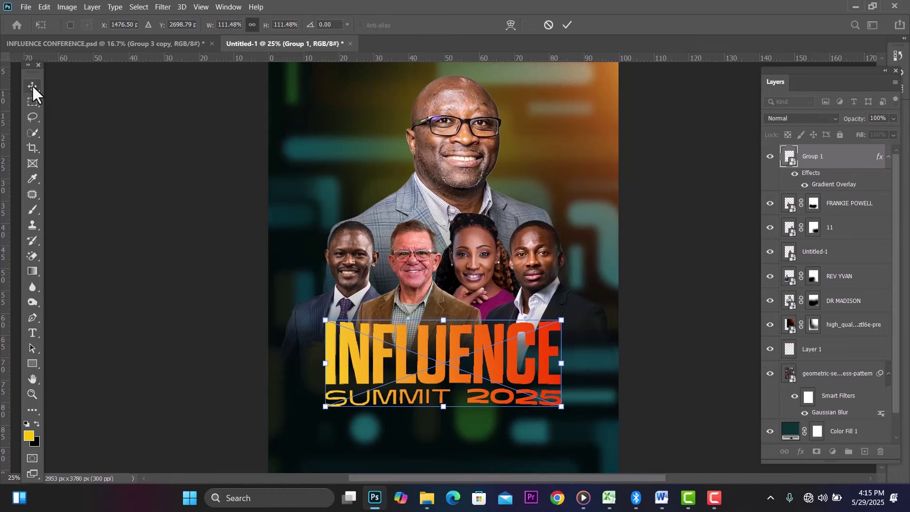
key(Return)
Step: Raise the top speaker cutout slightly and nudge the title up and left under the speakers
key(ctrl+0)
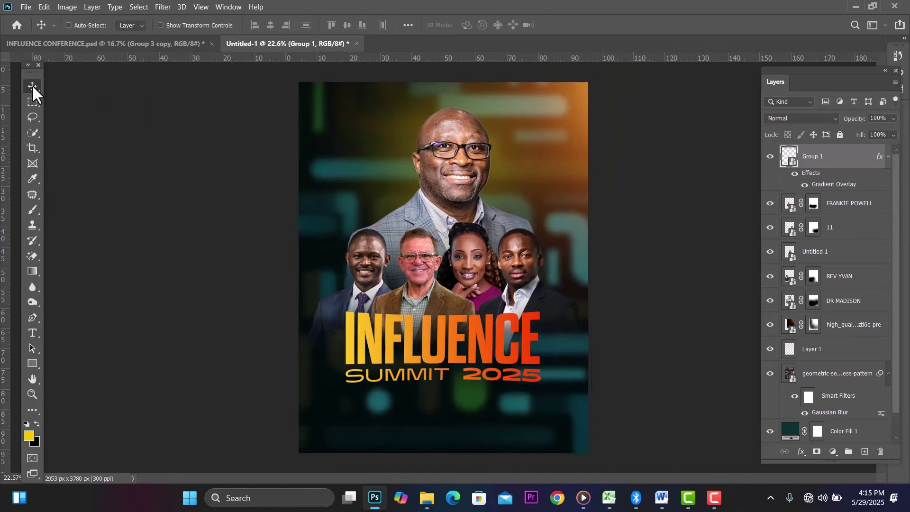
key(ctrl+plus)
key(ctrl+minus)
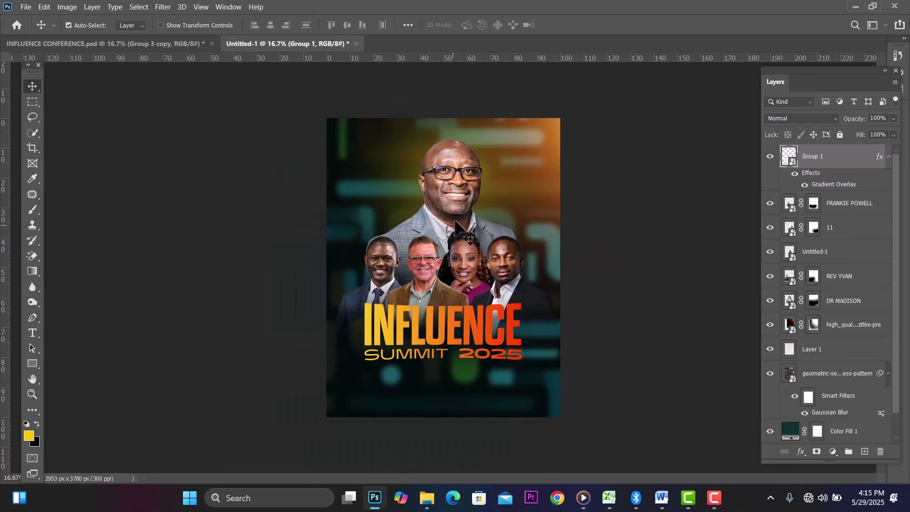
drag(458, 197, 460, 194)
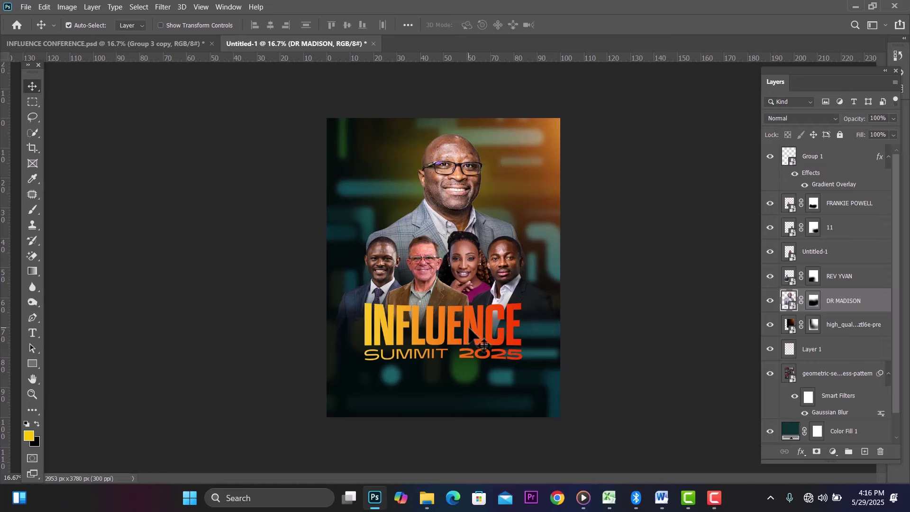
drag(470, 329, 473, 325)
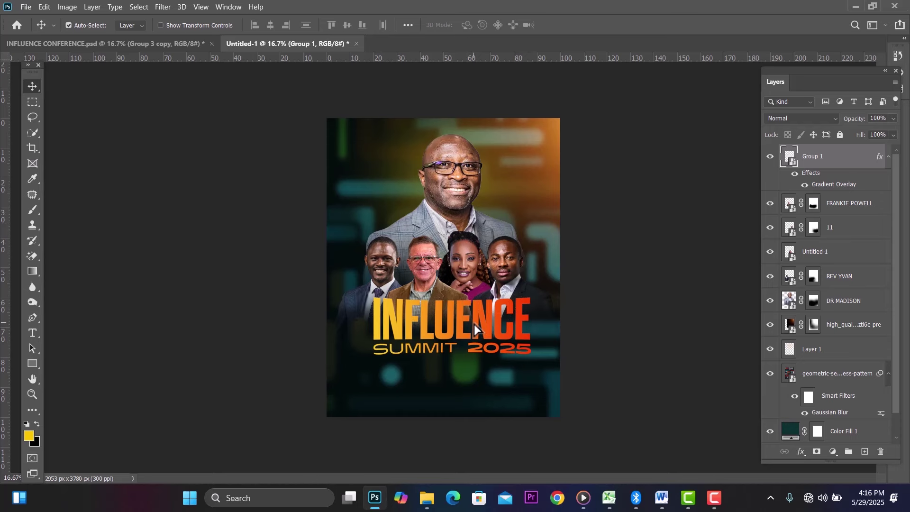
key(Up)
key(Left)
key(Left)
key(Left)
key(Left)
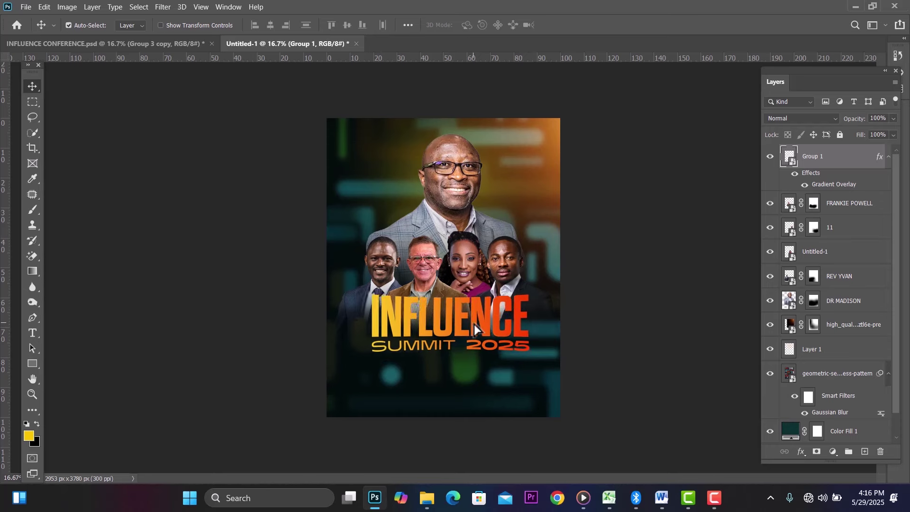
key(Up)
key(Up)
key(Up)
key(Left)
key(Left)
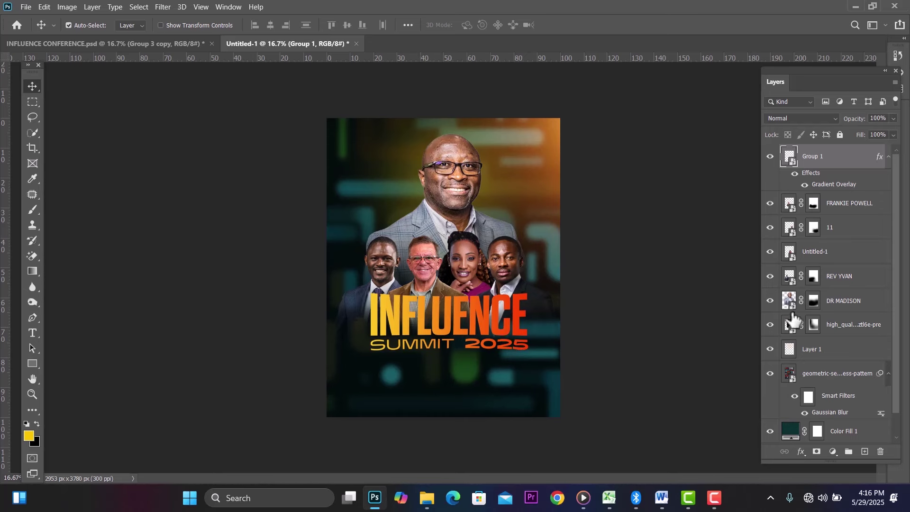
Step: Select the geometric pattern layer and toggle its visibility off and on to compare
click(832, 383)
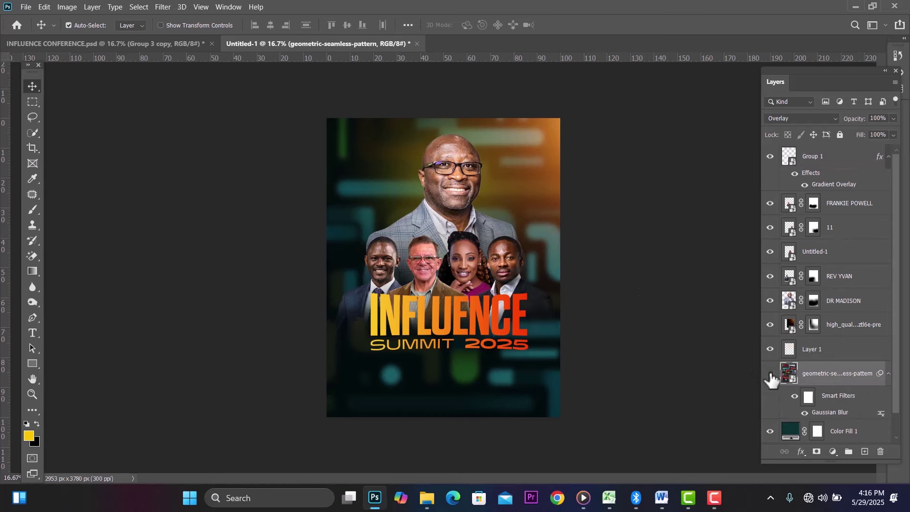
click(770, 373)
click(769, 373)
Step: Add a new empty layer above the pattern and sample near-black #020a0c as foreground
click(865, 453)
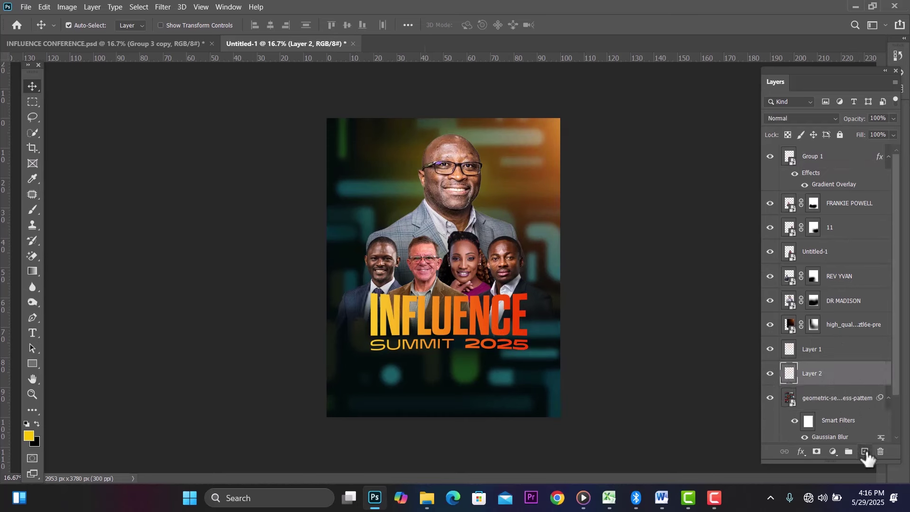
click(29, 434)
click(344, 386)
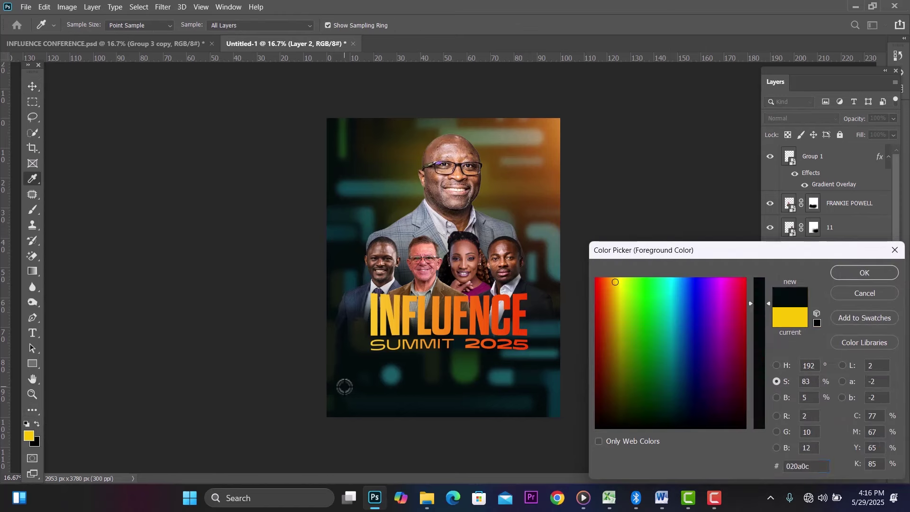
click(845, 277)
Step: Paint a large soft near-black stroke over the lower poster with the Brush tool
key(v)
click(35, 200)
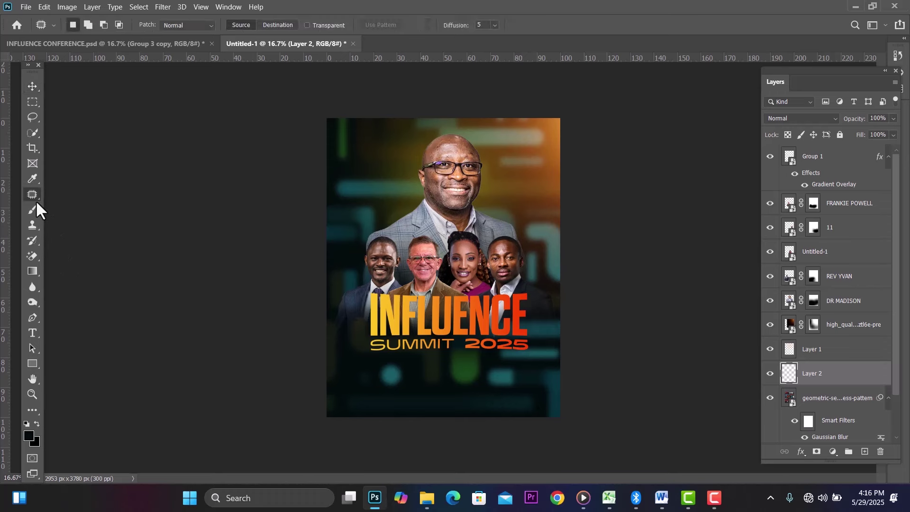
click(30, 211)
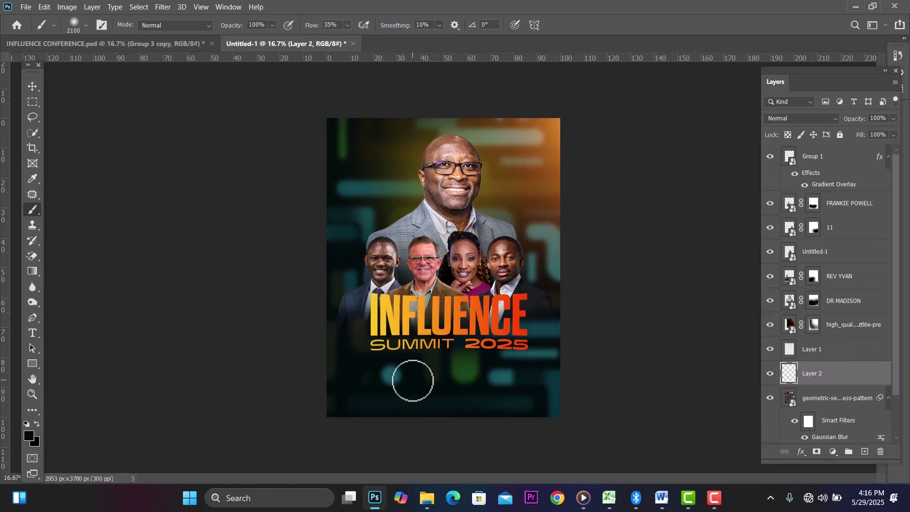
mouse_move(385, 395)
mouse_down()
mouse_move(542, 406)
mouse_move(340, 414)
mouse_move(394, 400)
mouse_move(539, 393)
mouse_up()
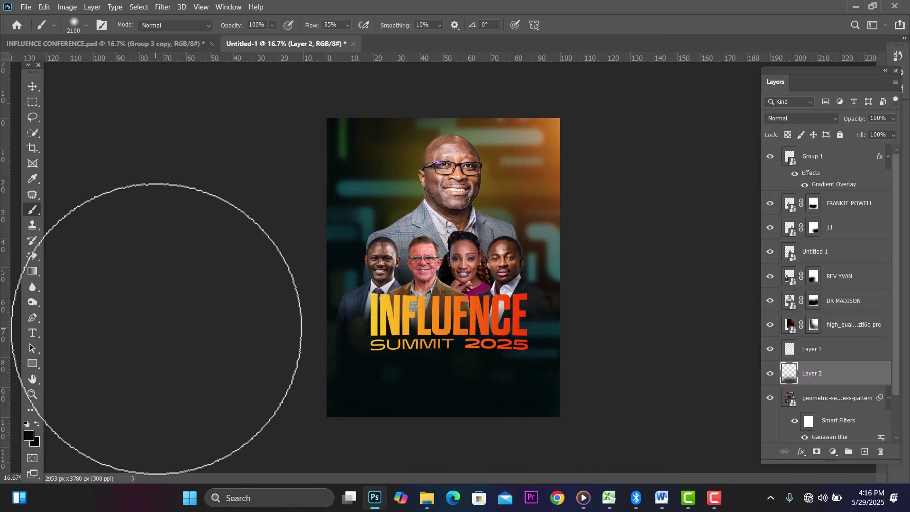
Step: Set the dark paint layer's opacity to 68% and deselect it
click(32, 86)
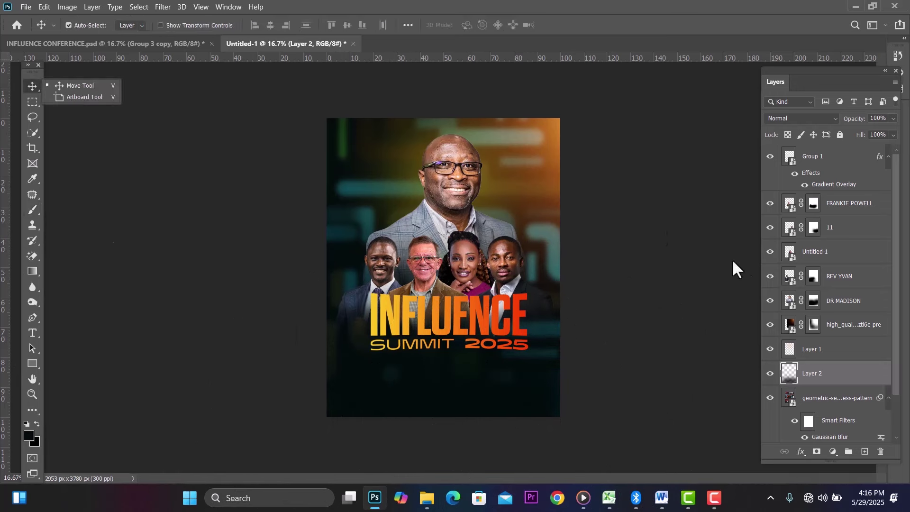
click(889, 123)
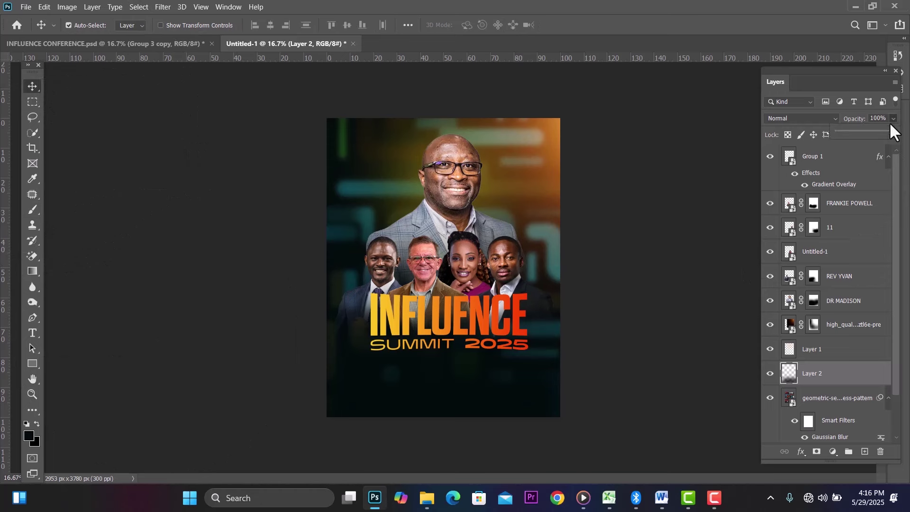
click(874, 134)
click(25, 87)
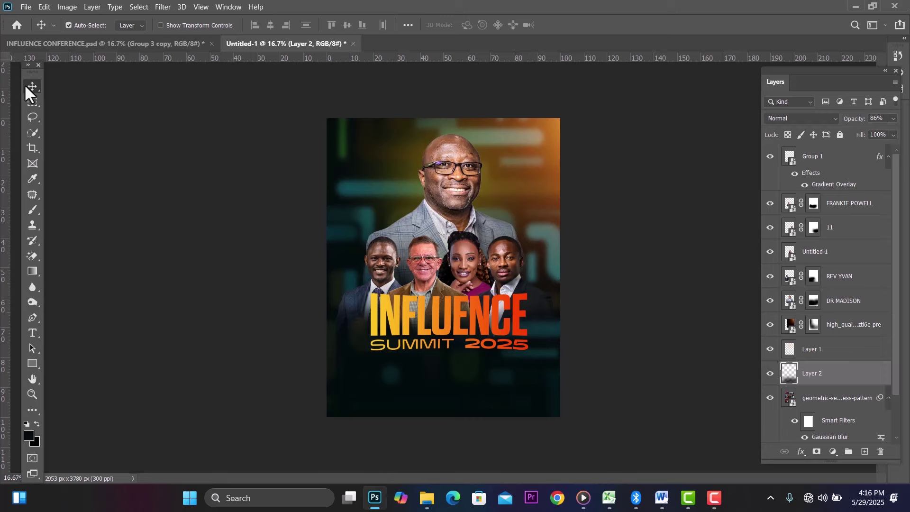
click(114, 106)
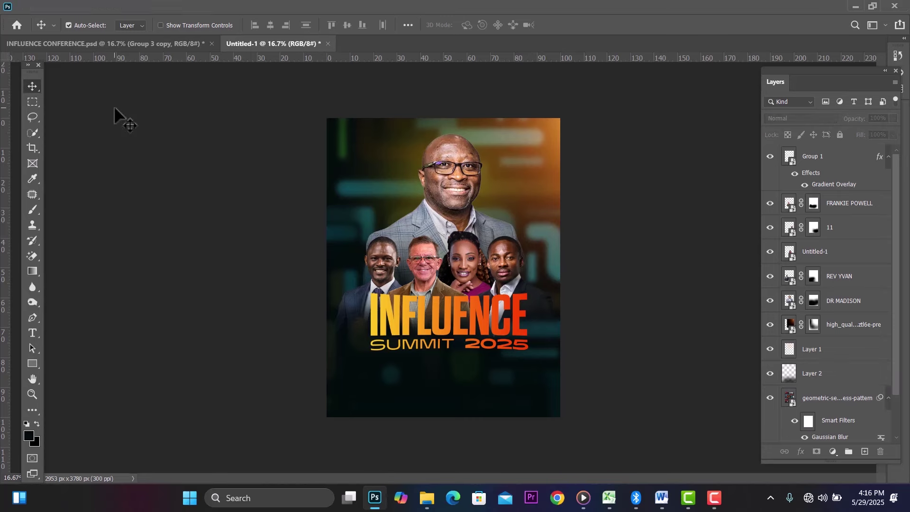
Step: Scroll the Word event notes, select JUNE in the date line, then switch back to Photoshop
click(666, 502)
scroll(503, 290, up, 4)
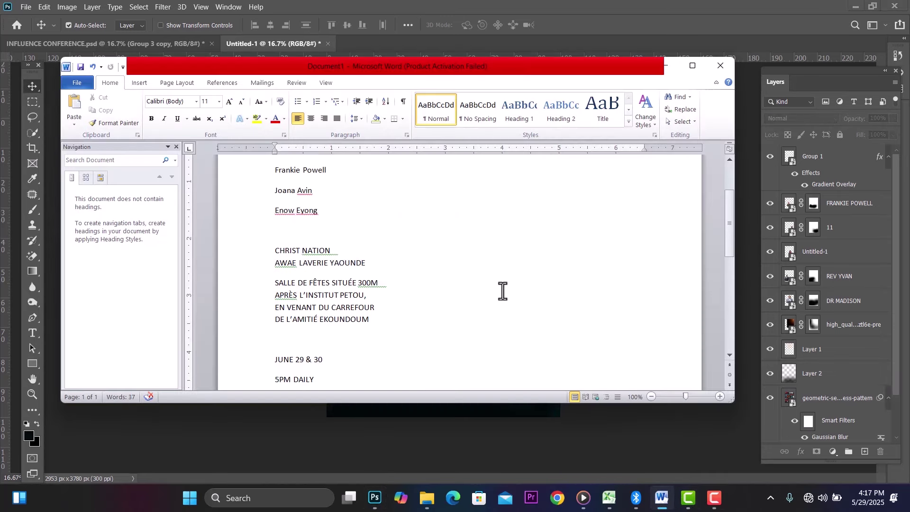
scroll(503, 289, up, 2)
scroll(504, 290, down, 5)
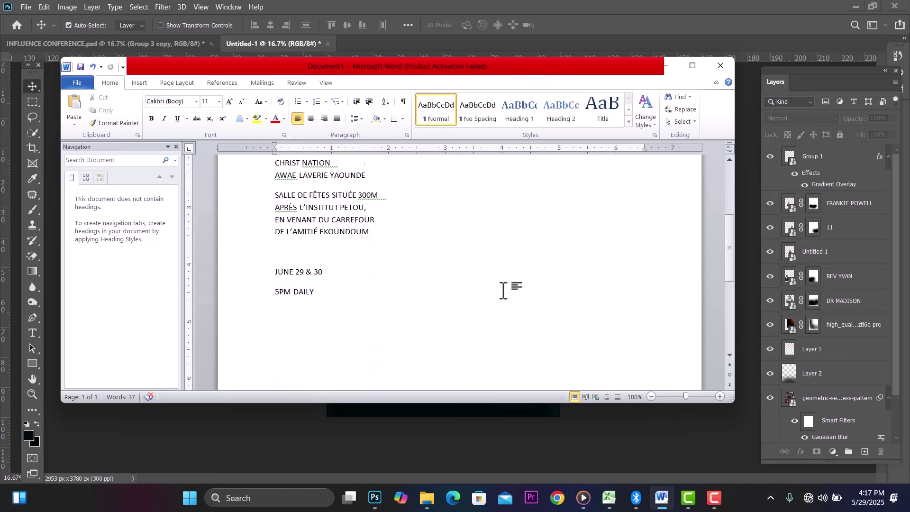
scroll(503, 290, down, 1)
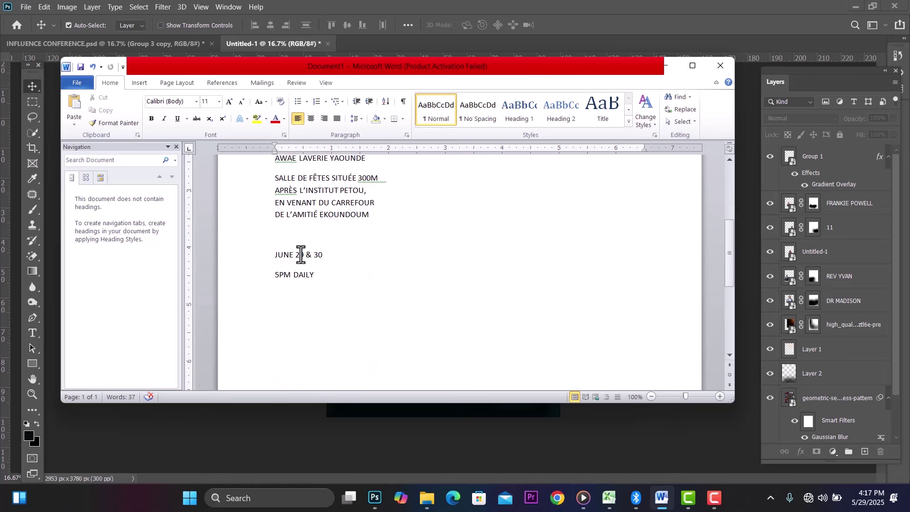
drag(294, 254, 262, 255)
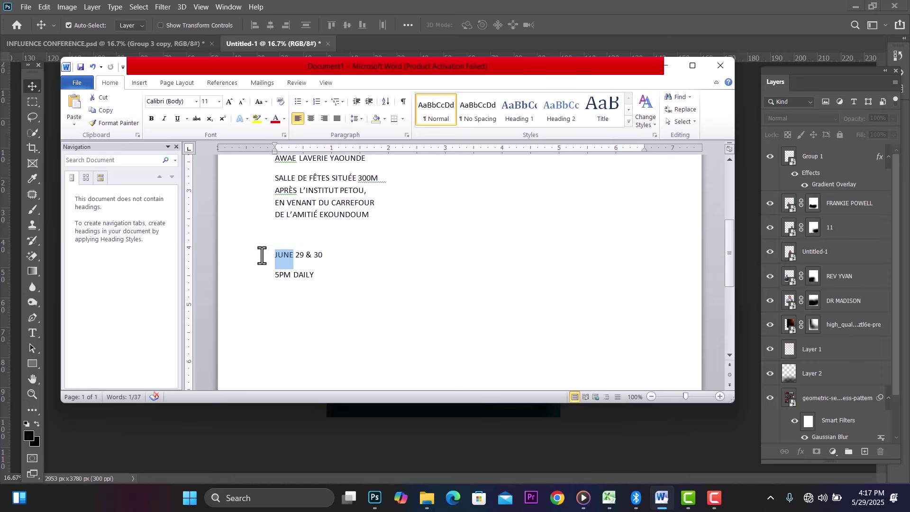
click(375, 497)
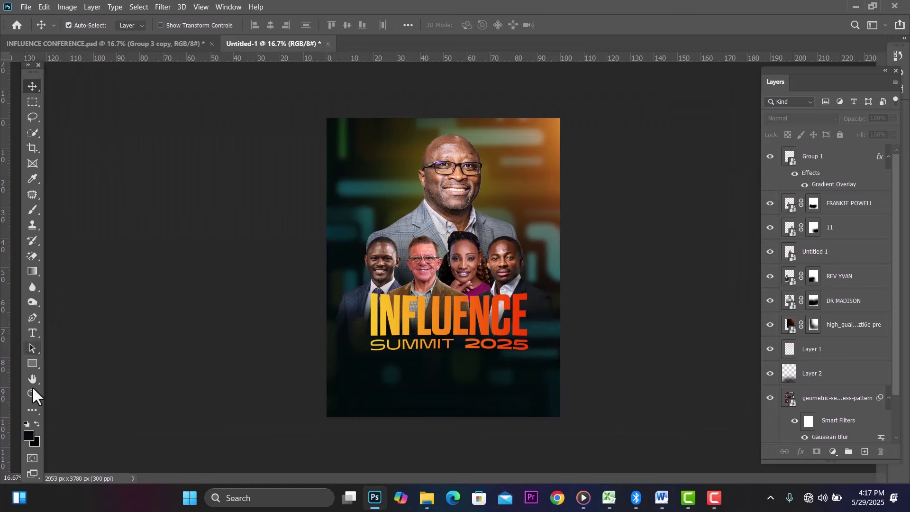
Step: Type white JUNE text just below the SUMMIT 2025 title
click(37, 423)
click(33, 333)
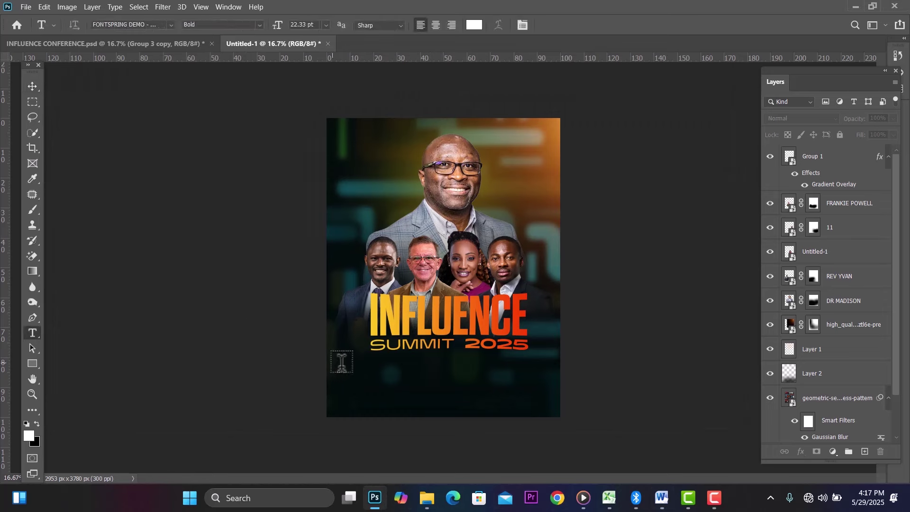
click(382, 372)
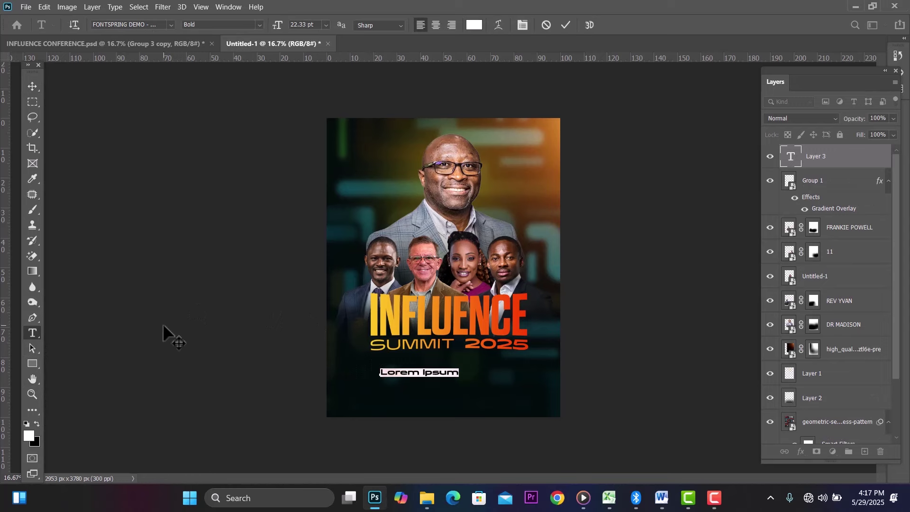
text(JUNE)
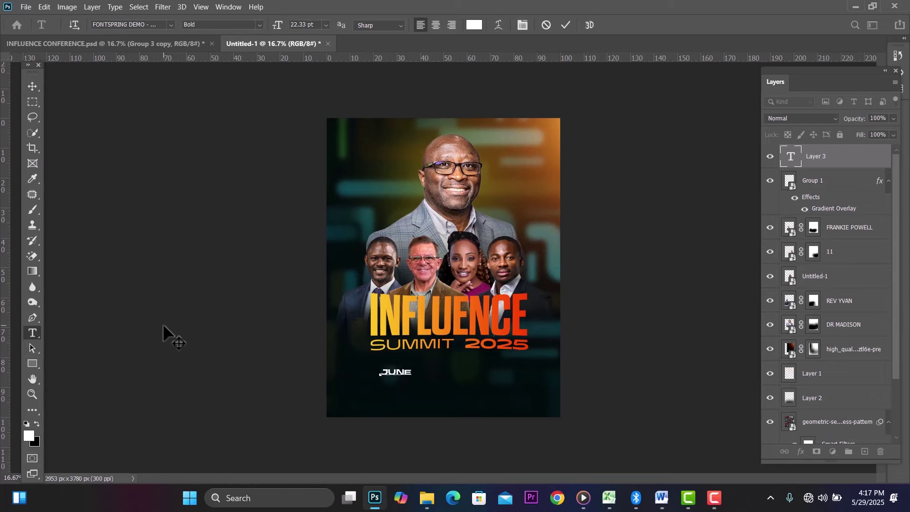
Step: Set the JUNE text to Bebas Neue Bold at 72 pt
click(147, 26)
text(beb)
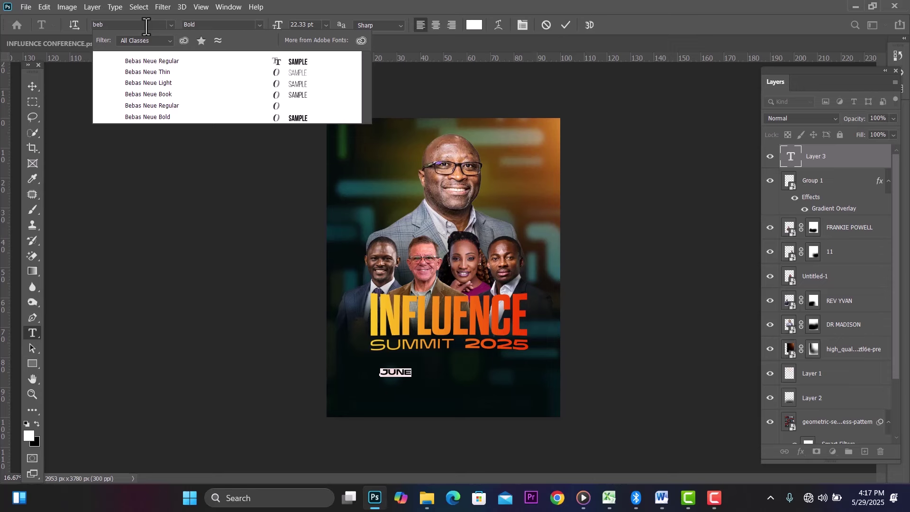
click(163, 118)
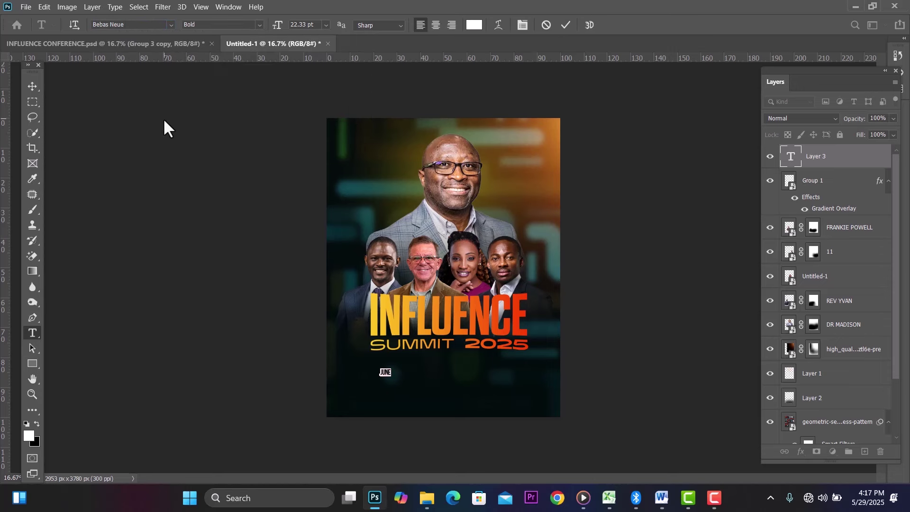
click(326, 25)
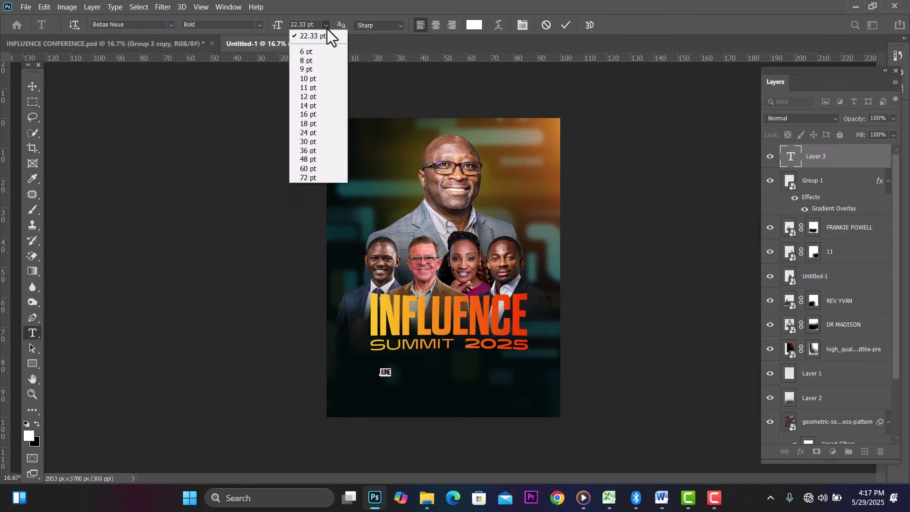
click(316, 160)
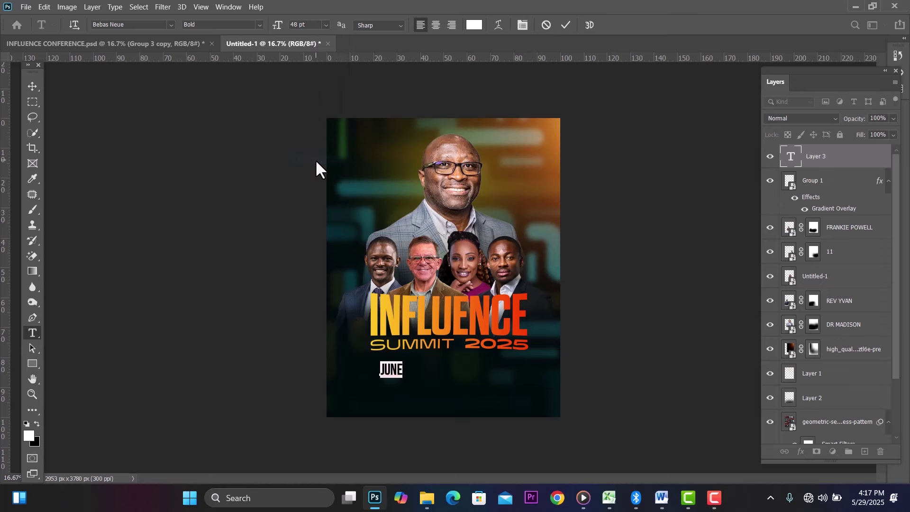
click(326, 25)
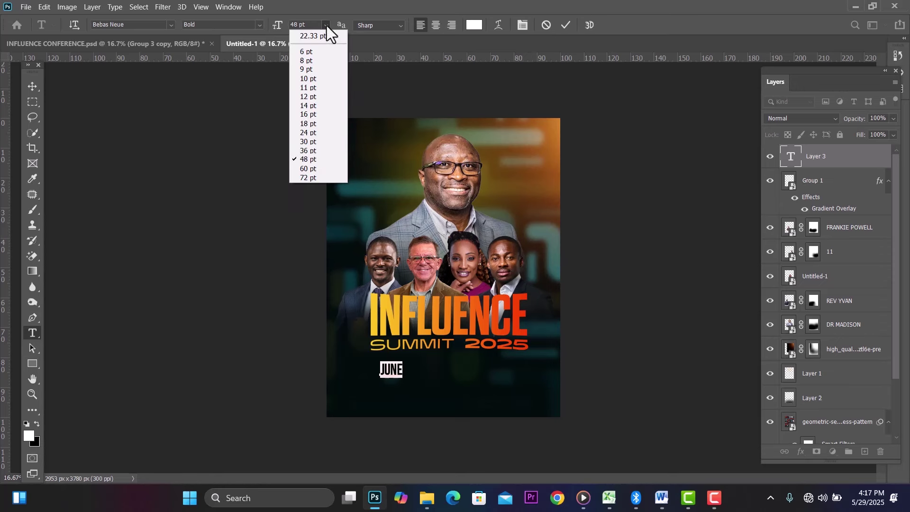
click(311, 177)
click(313, 184)
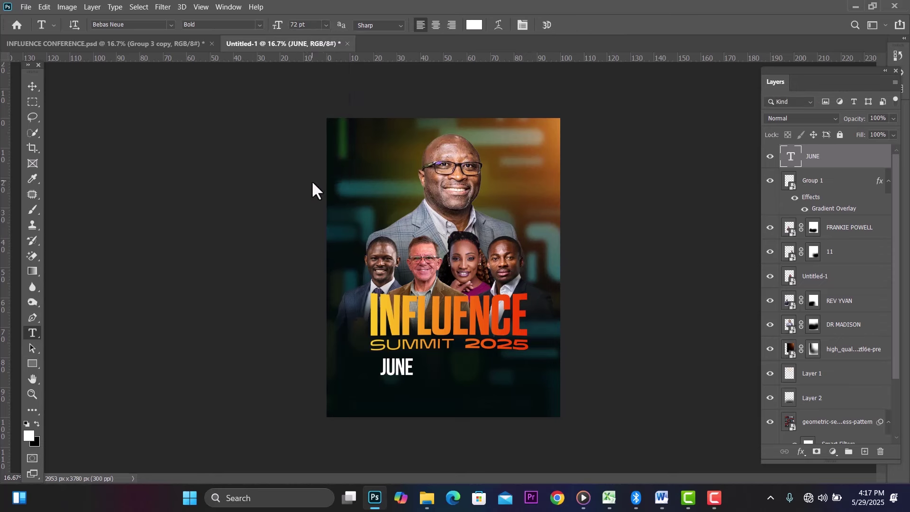
Step: Shift JUNE slightly left and up, then Alt-drag a copy below it
click(33, 86)
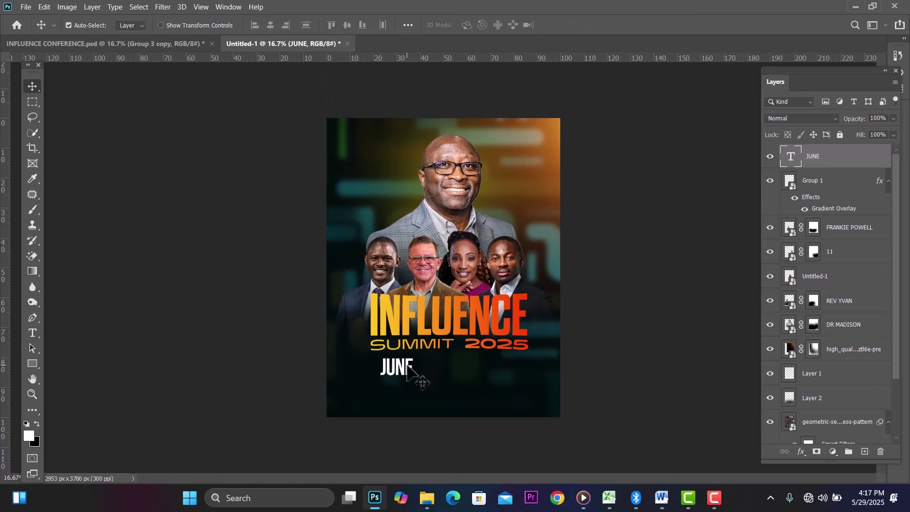
drag(410, 369, 399, 370)
key(Up)
key(Up)
key(Up)
key(Up)
key(Up)
key(Up)
key(Up)
key(Up)
key(Up)
key(Up)
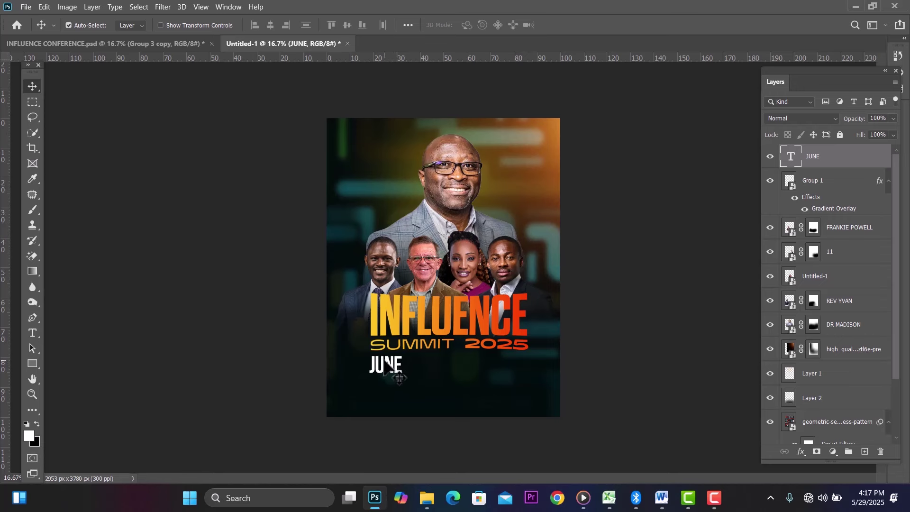
drag(385, 367, 385, 392)
Step: Change the JUNE copy to read 29 & 30 and set it to 30 pt
double_click(385, 385)
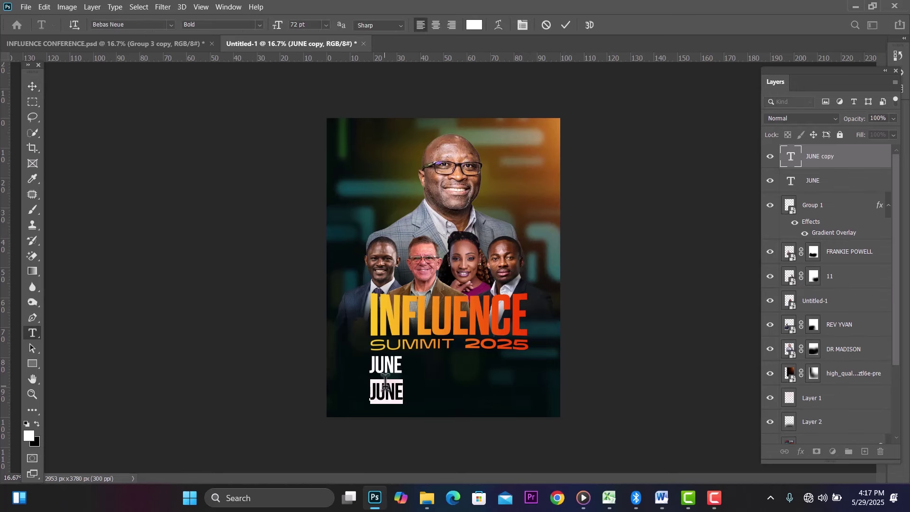
text(29)
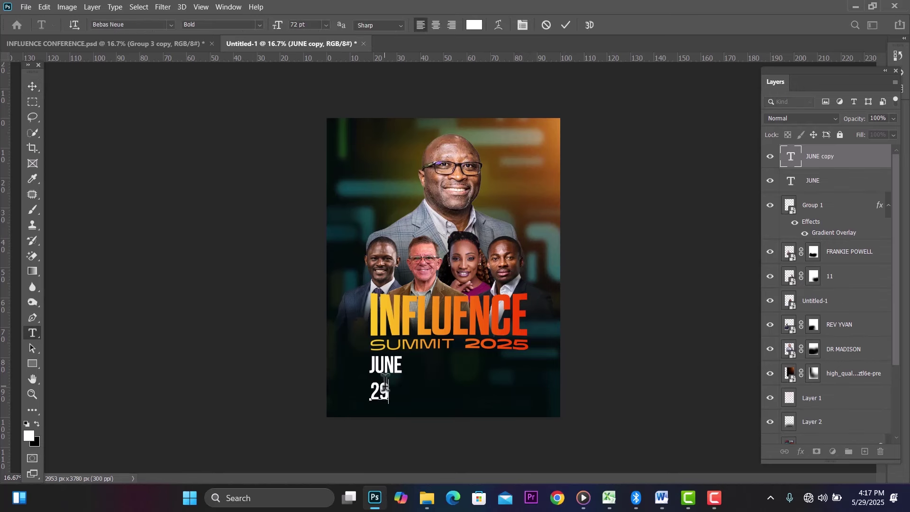
text( &30)
click(402, 392)
key(ctrl+a)
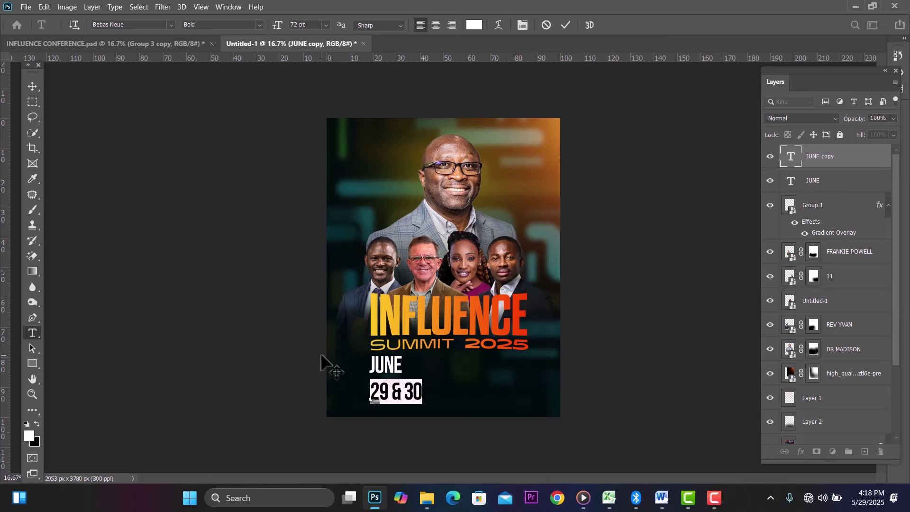
click(327, 24)
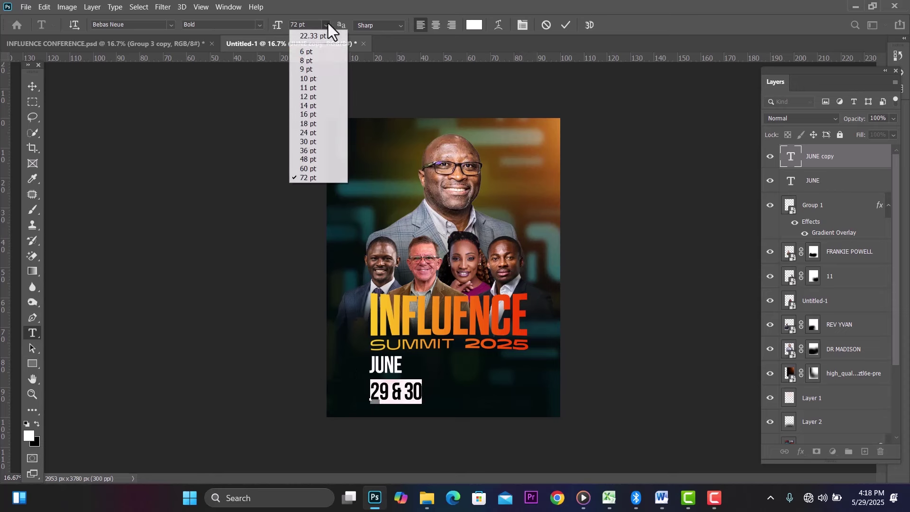
click(310, 142)
click(33, 80)
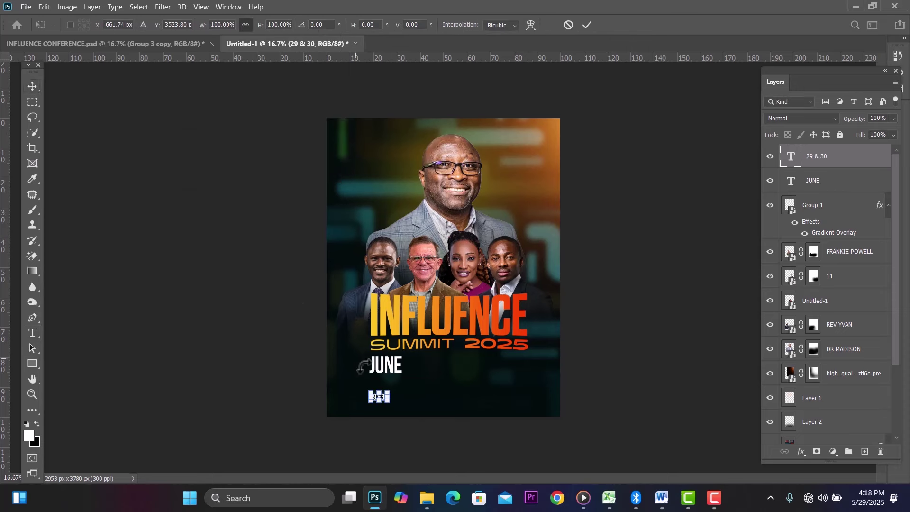
Step: Scale the 29 & 30 text to about 185% and move it directly under JUNE
key(ctrl+t)
drag(388, 389, 403, 385)
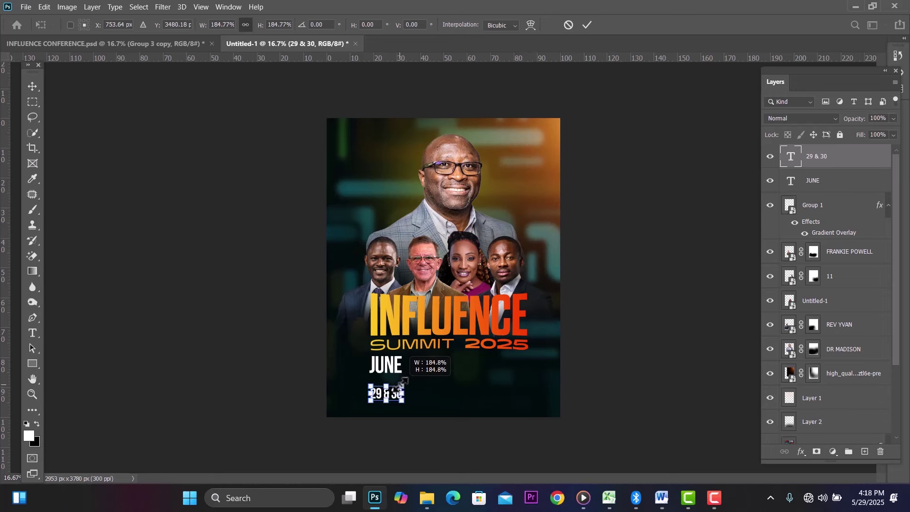
click(35, 86)
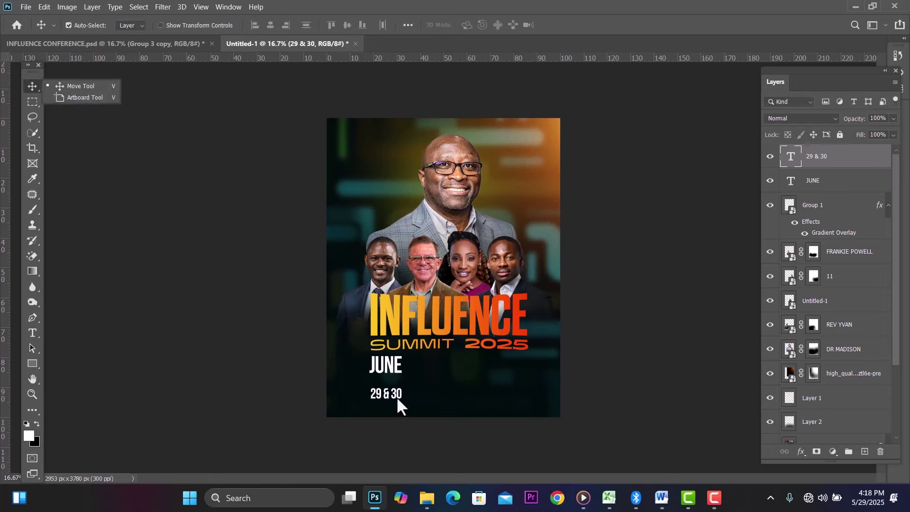
drag(397, 396, 396, 387)
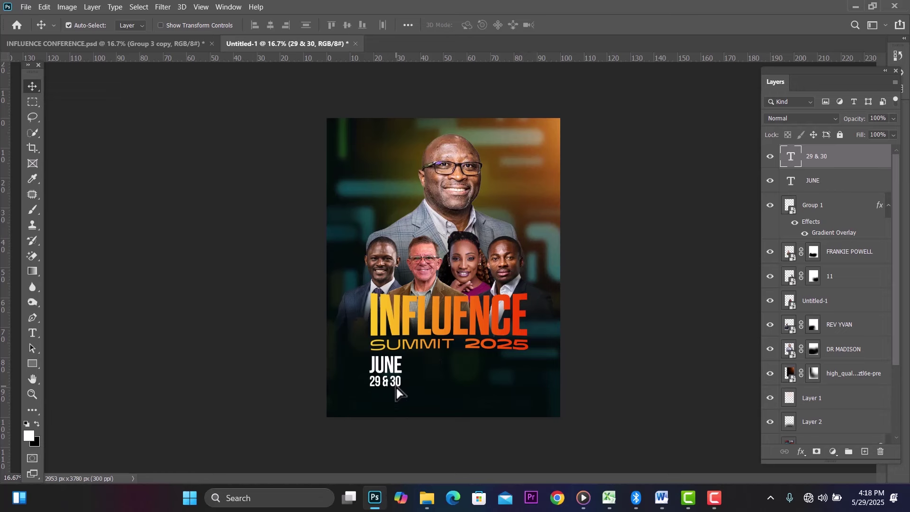
Step: Set the ampersand to Acumin Variable Concept ExtraCondensed Semibold and close the Properties panel
double_click(390, 382)
click(389, 381)
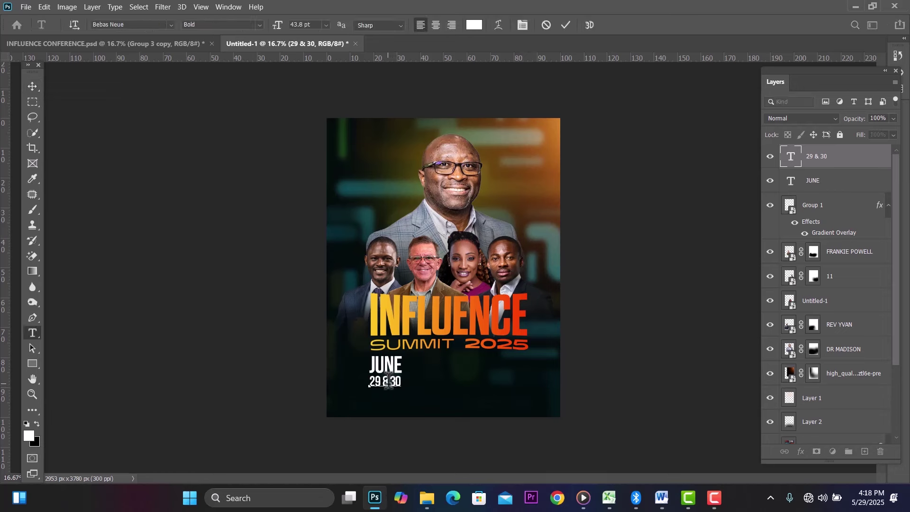
double_click(386, 382)
click(142, 24)
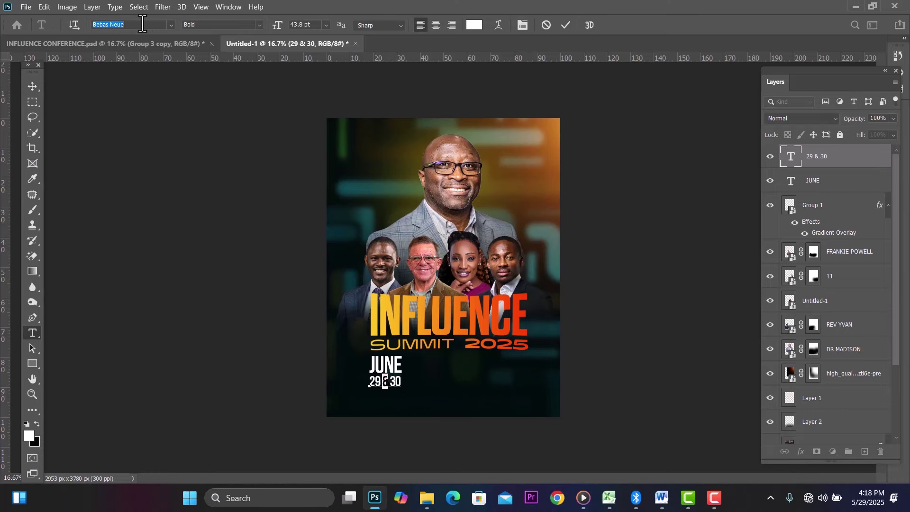
text(acumin Variable Concept)
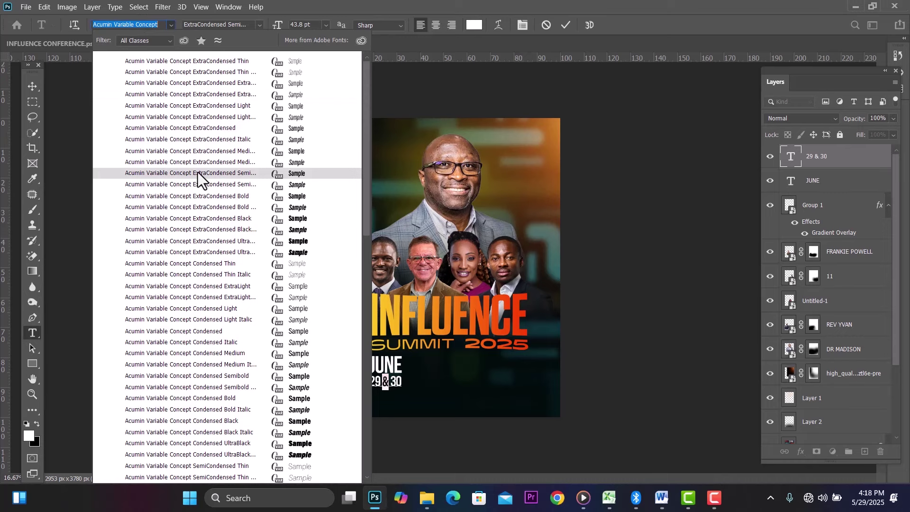
click(197, 172)
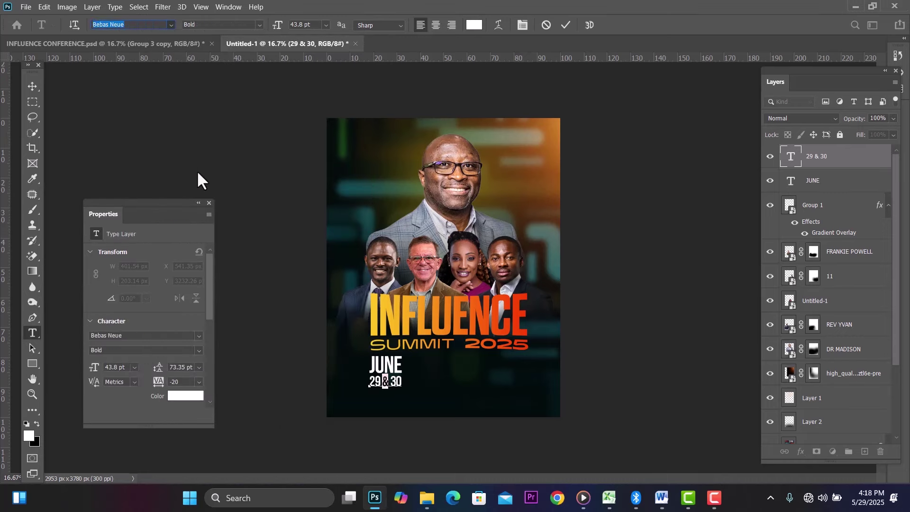
click(32, 88)
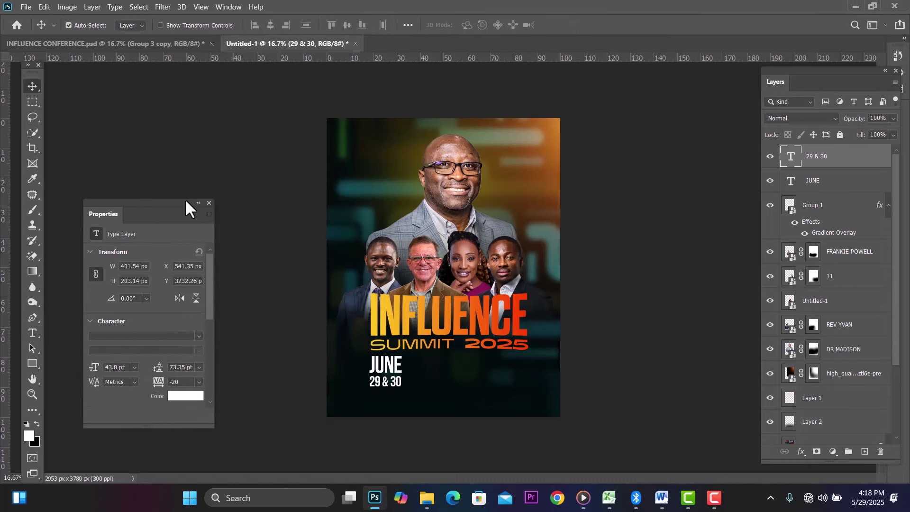
click(210, 203)
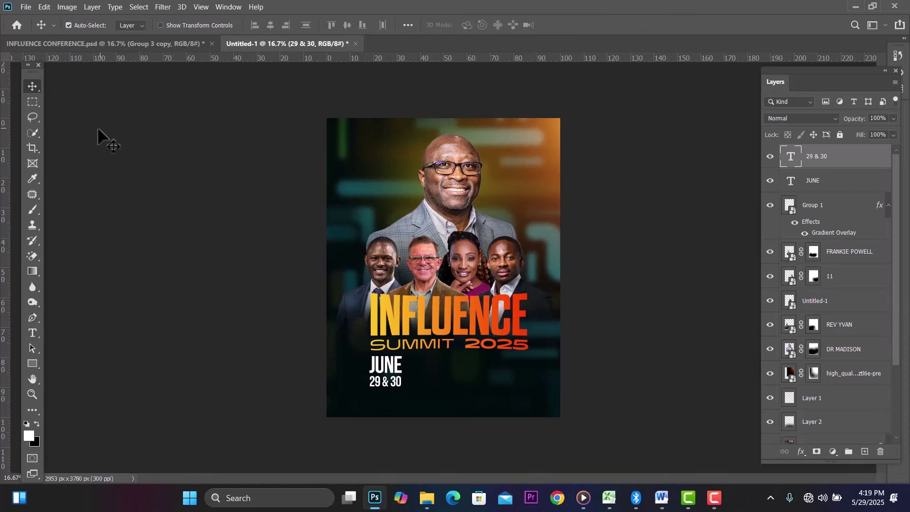
Step: Duplicate the JUNE text to its right, retype it as 5:00PM, and nudge it into place
click(390, 361)
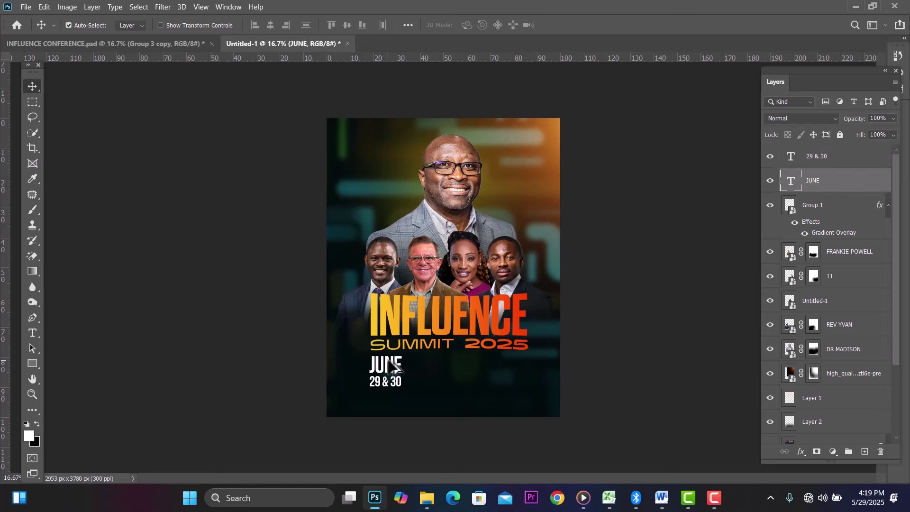
drag(391, 363, 434, 365)
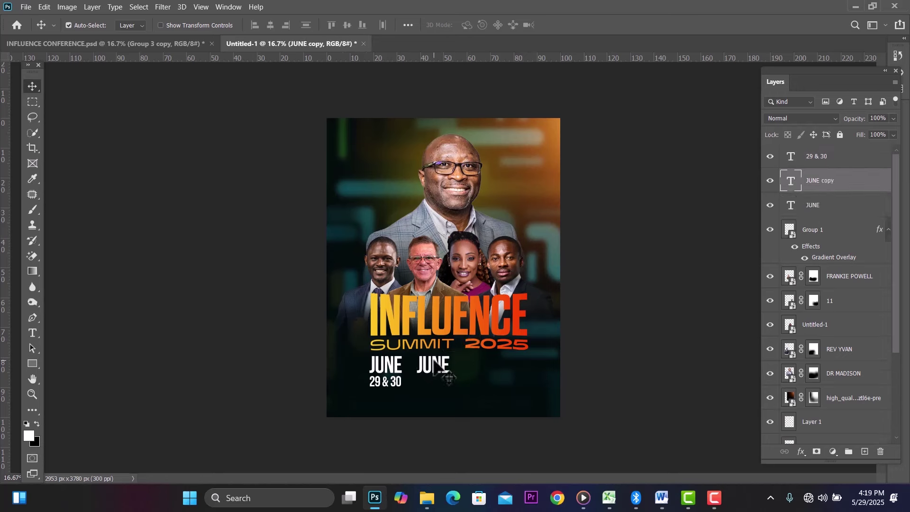
double_click(434, 362)
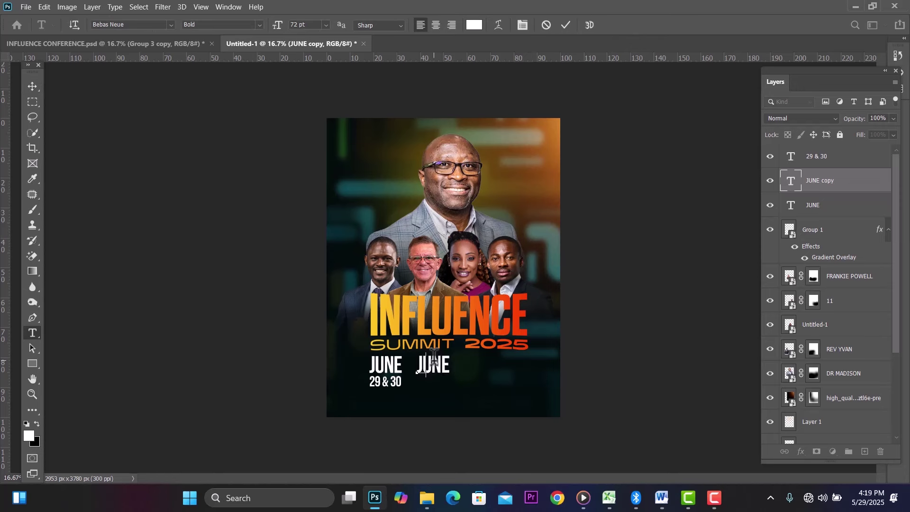
text(5:)
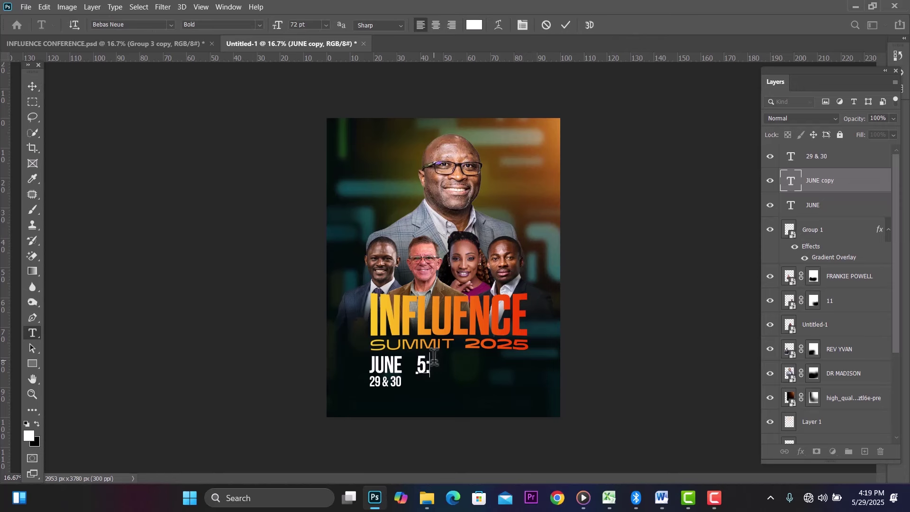
text(00PM)
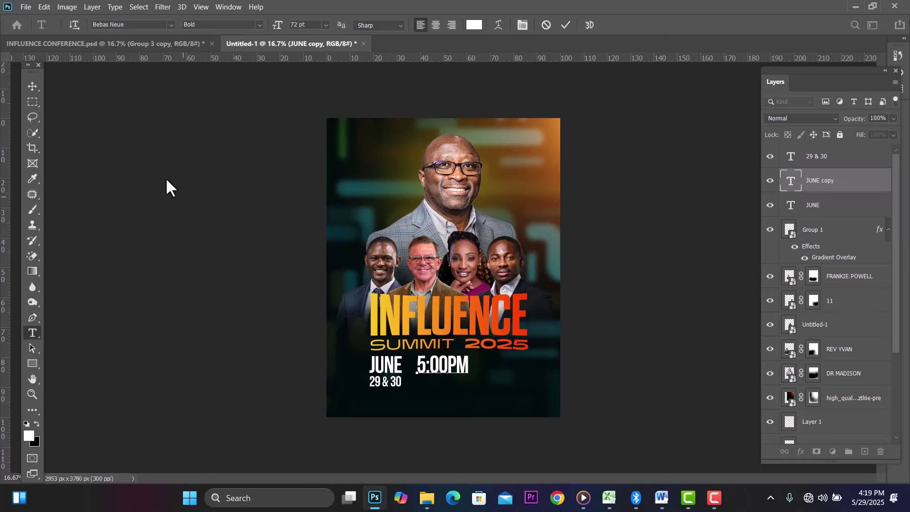
click(31, 87)
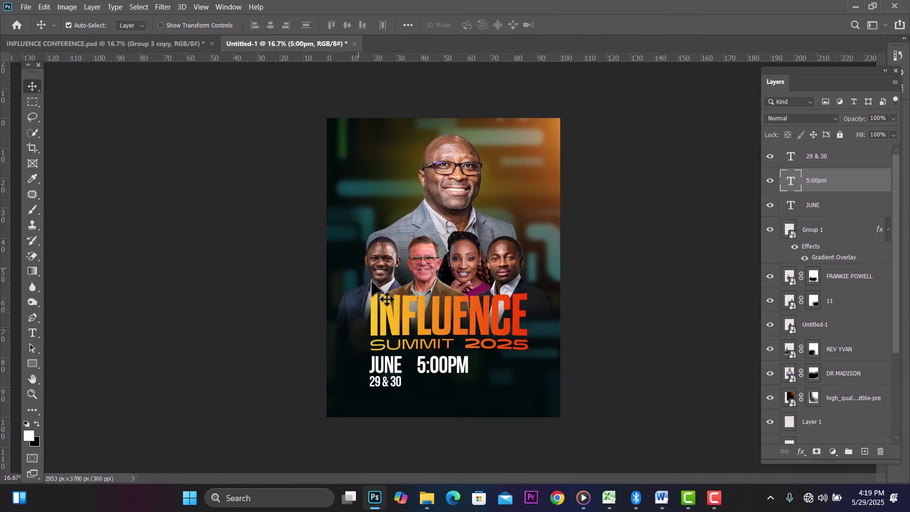
drag(444, 365, 442, 365)
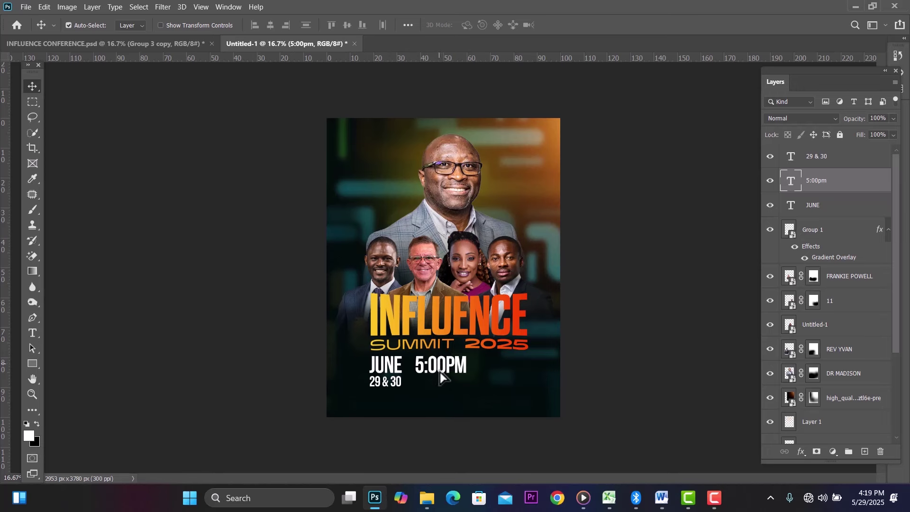
Step: Duplicate 5:00PM below itself and retype it as DAILY in the Book weight
alt+drag(439, 372, 439, 389)
double_click(439, 386)
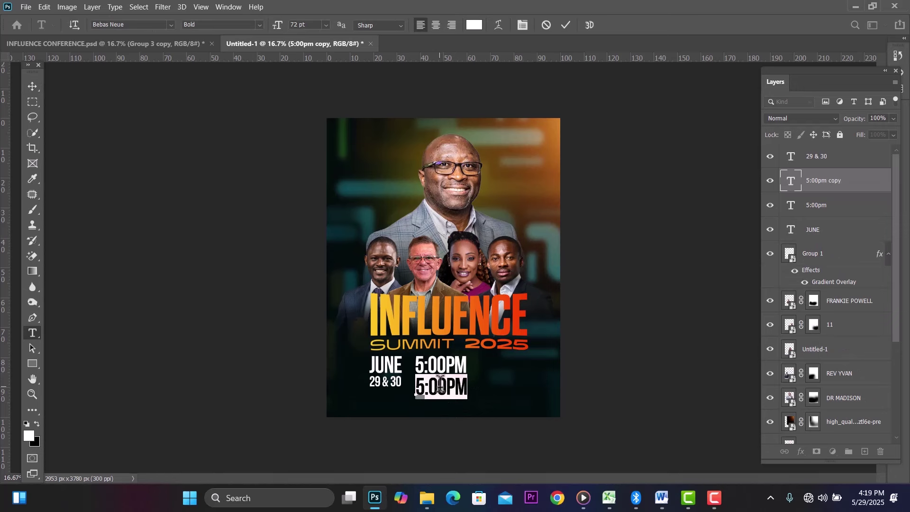
text(DAI)
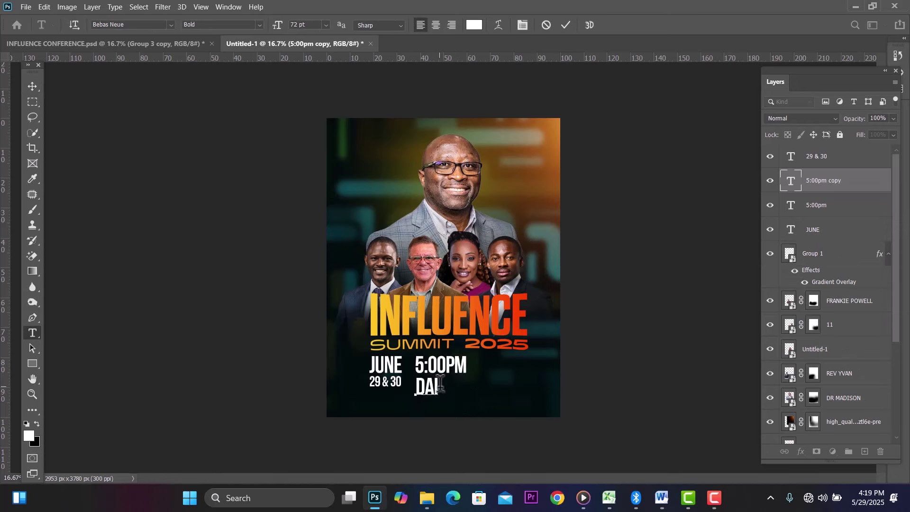
text(LY)
double_click(440, 386)
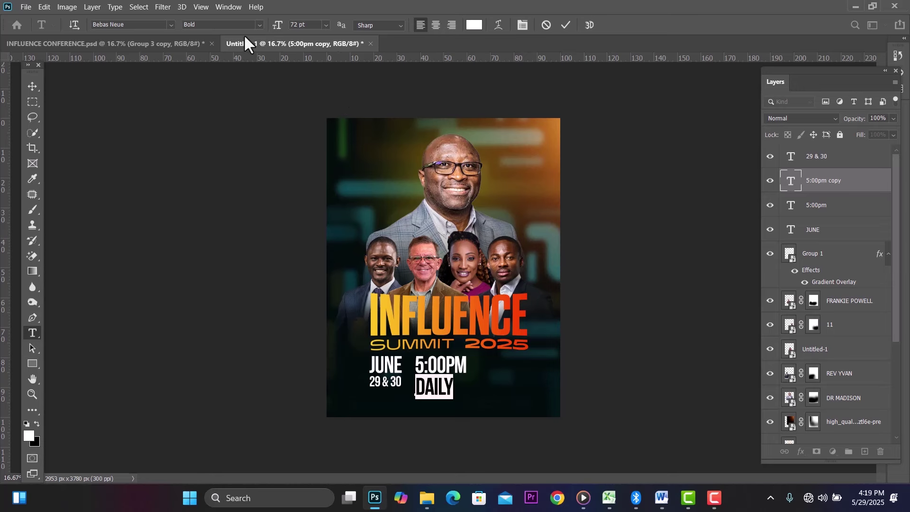
click(263, 25)
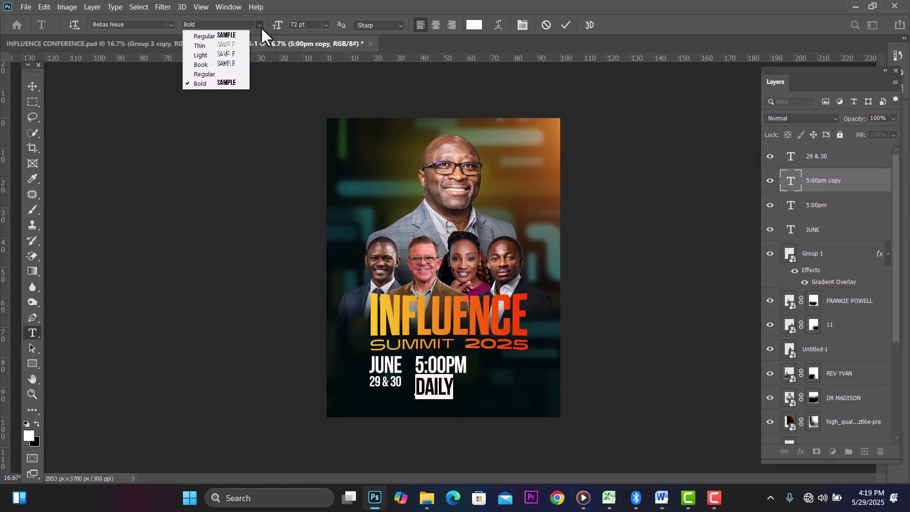
click(231, 66)
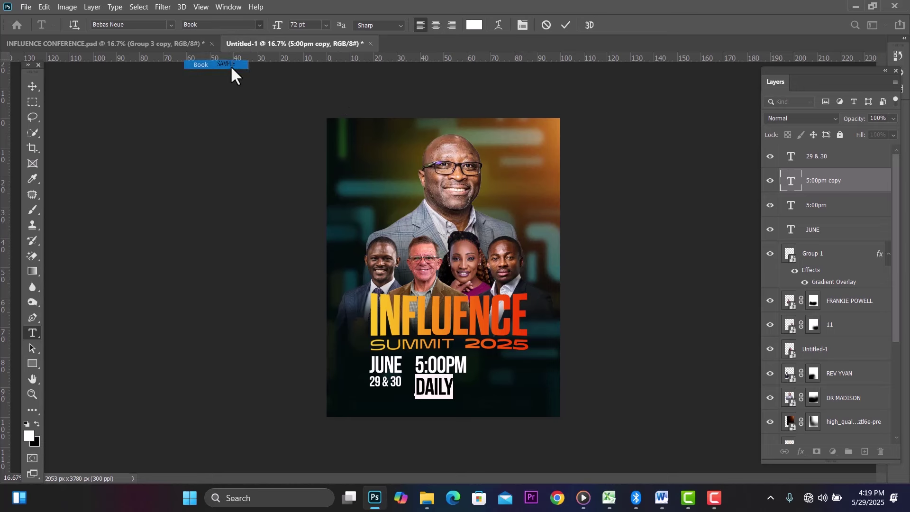
click(30, 83)
Step: Scale DAILY to about 63% and move it to the right of 5:00PM
key(ctrl+t)
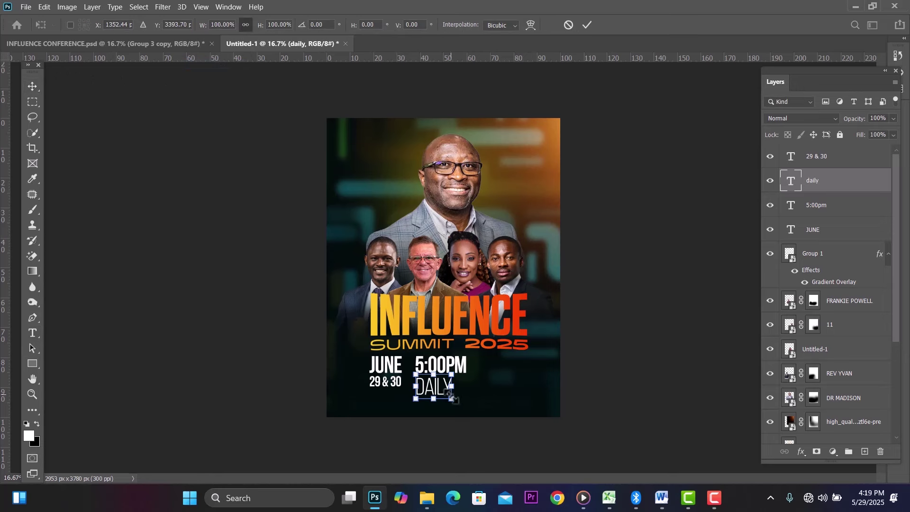
mouse_move(451, 397)
mouse_down()
mouse_move(474, 374)
mouse_move(450, 391)
mouse_move(442, 386)
mouse_up()
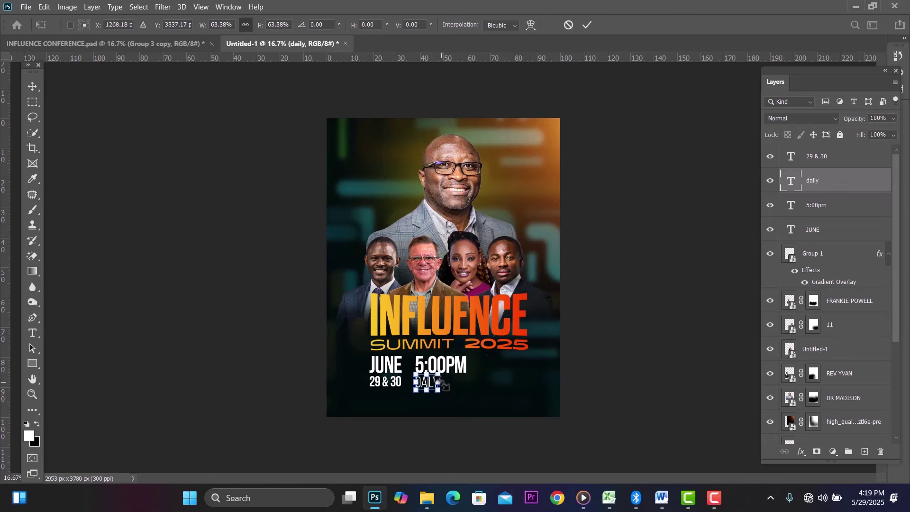
click(38, 84)
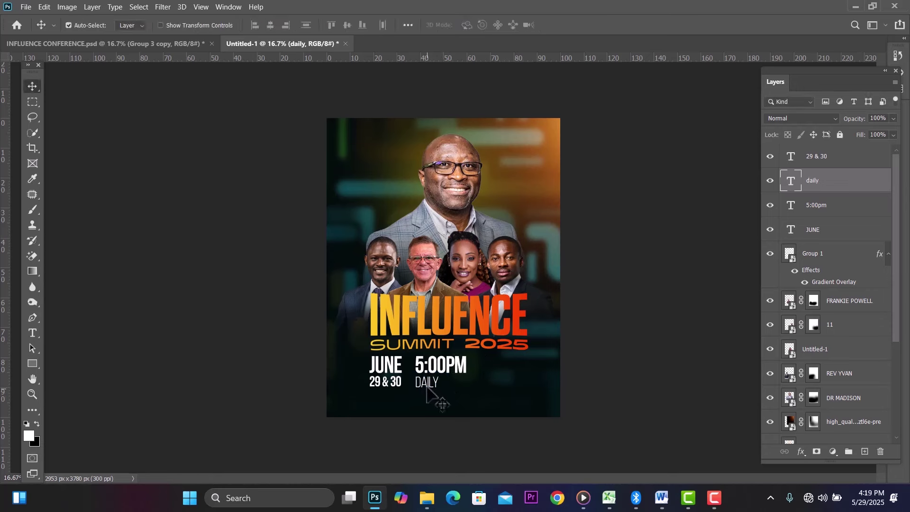
drag(427, 385, 501, 373)
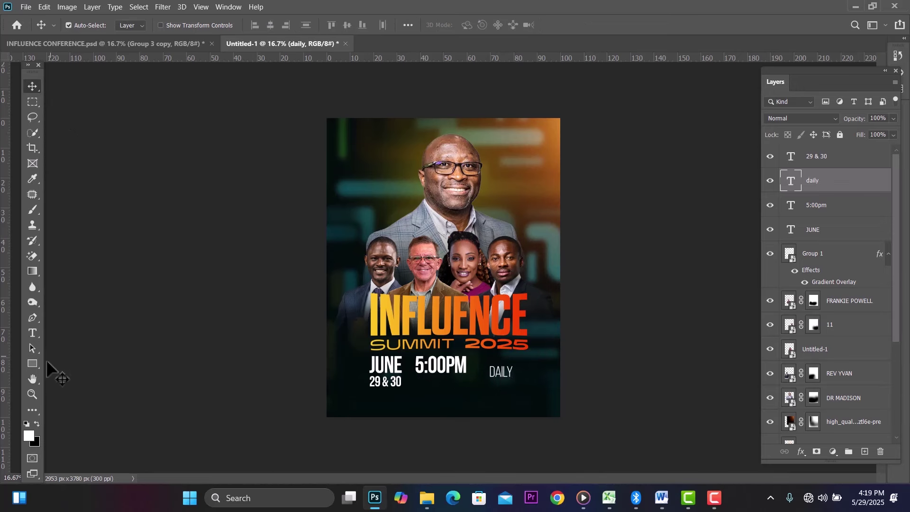
click(32, 363)
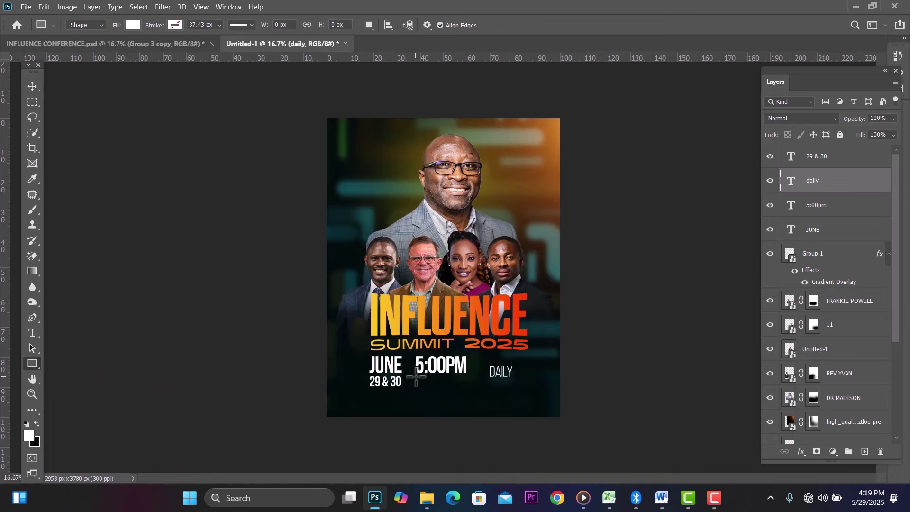
Step: Draw a bar below 5:00PM and make the DAILY text black
drag(416, 377, 467, 389)
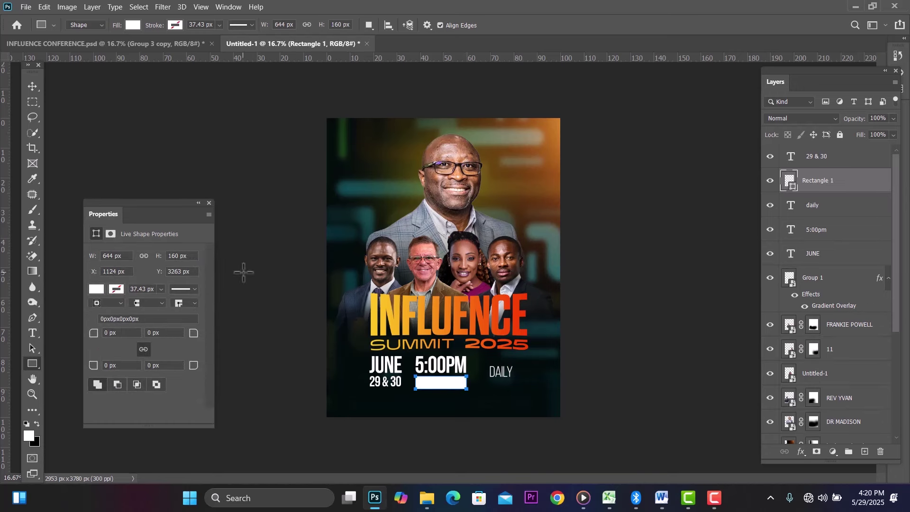
click(32, 86)
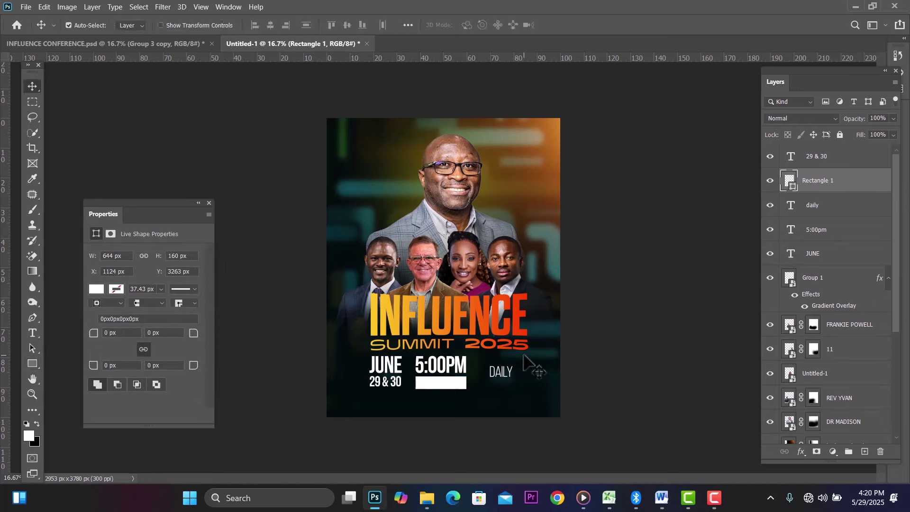
click(499, 372)
double_click(499, 373)
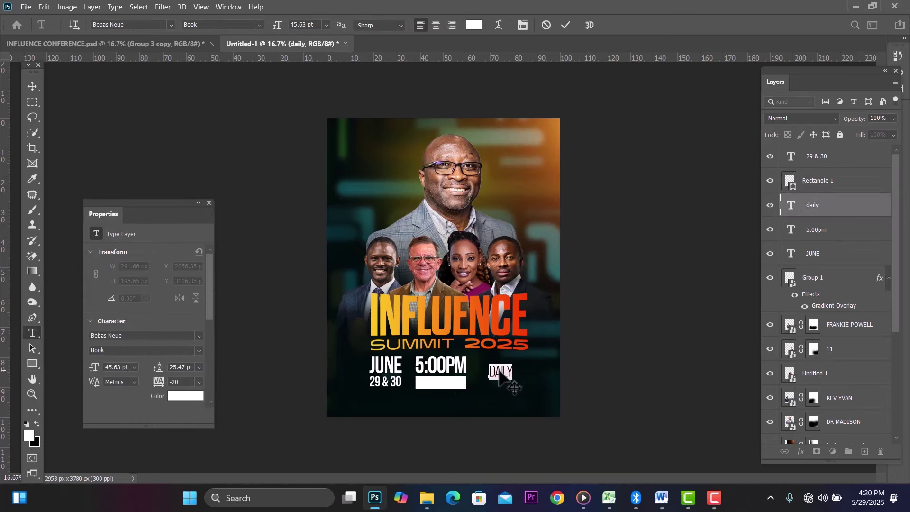
click(36, 424)
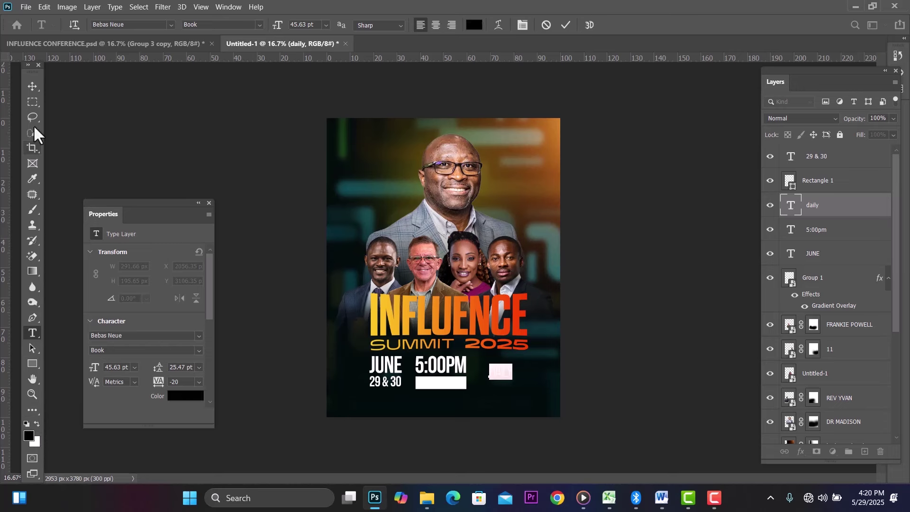
click(33, 85)
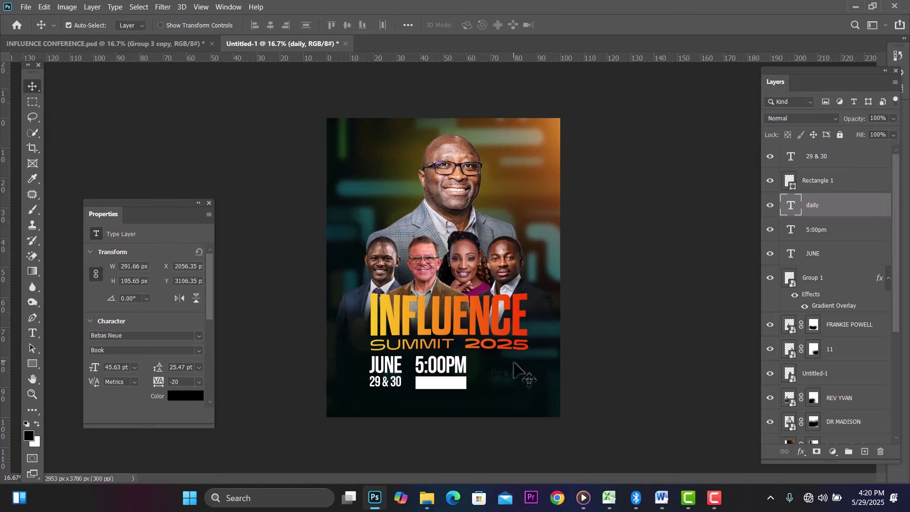
Step: Place DAILY over the white bar, stacked above it, with wider letter spacing
drag(506, 374, 448, 387)
drag(849, 208, 842, 174)
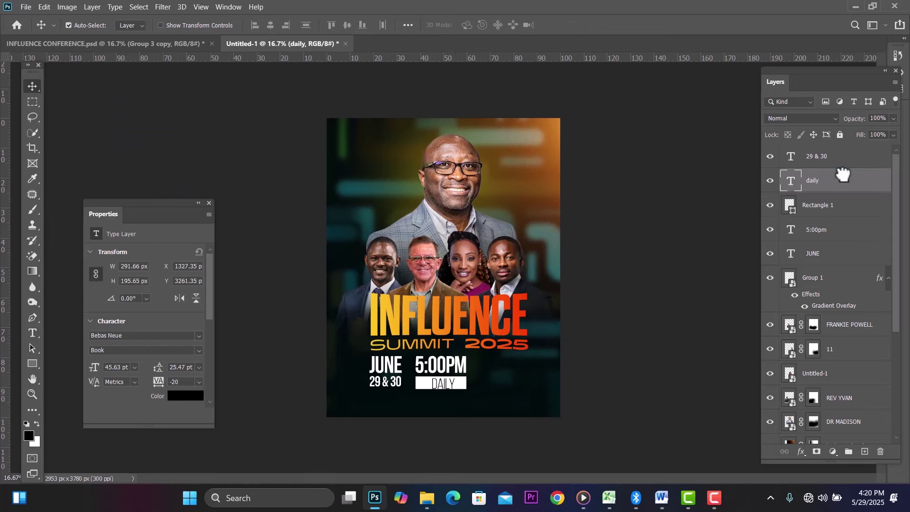
double_click(449, 384)
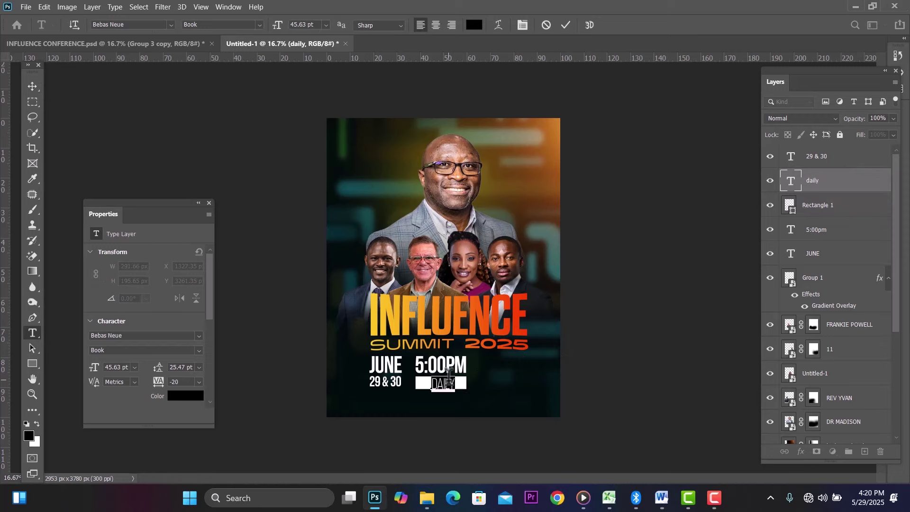
key(alt+Right)
key(alt+Right)
key(alt+Right)
key(alt+Right)
key(alt+Right)
key(alt+Right)
key(alt+Right)
key(alt+Right)
key(alt+Right)
key(alt+Right)
key(alt+Right)
key(alt+Right)
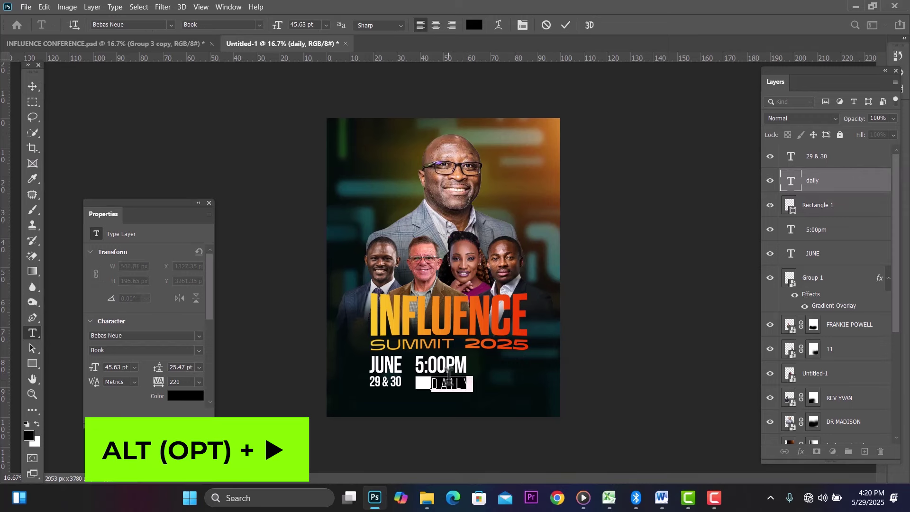
key(alt+Right)
key(alt+Right)
key(alt+Right)
key(alt+Right)
key(alt+Right)
key(alt+Right)
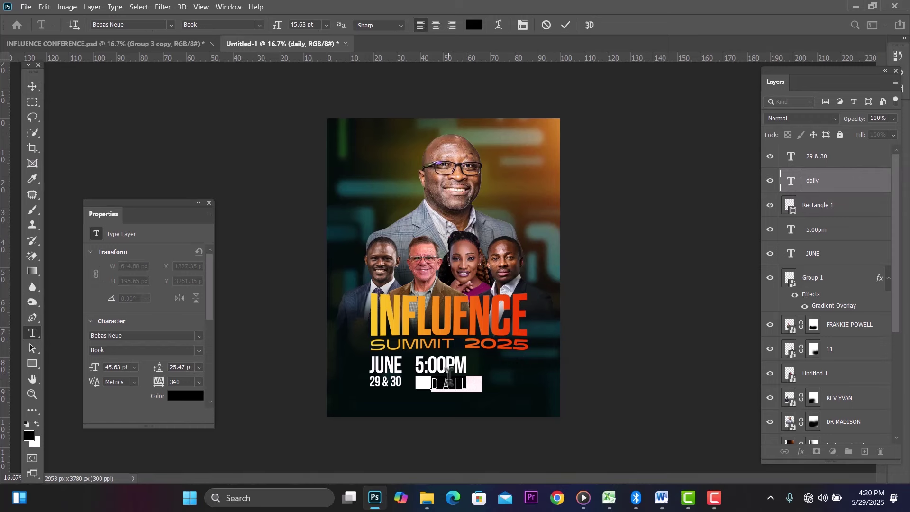
click(33, 84)
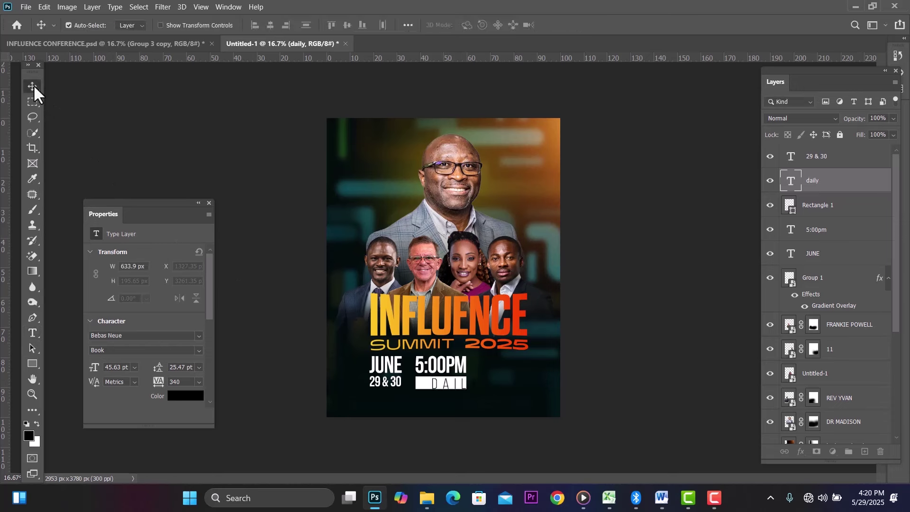
Step: Shrink DAILY to fit the white bar and nudge it down and left into the box
key(ctrl+t)
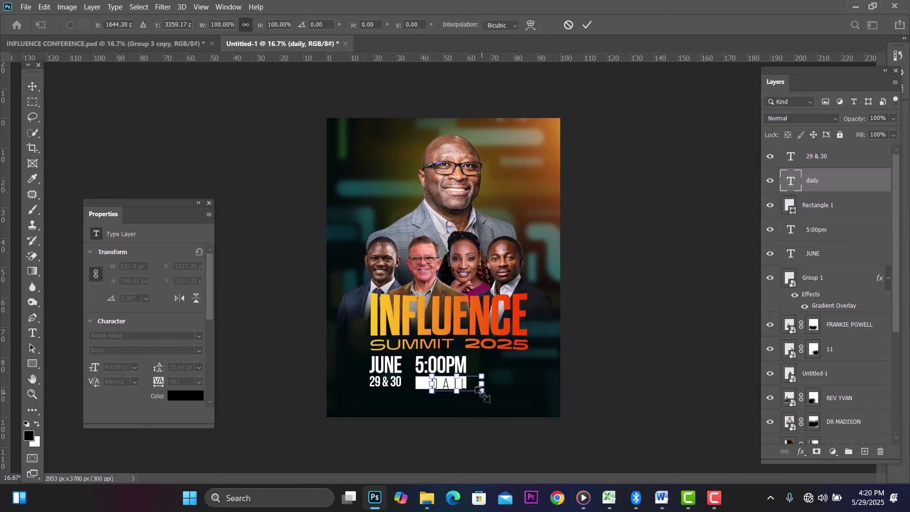
drag(482, 390, 469, 389)
key(Return)
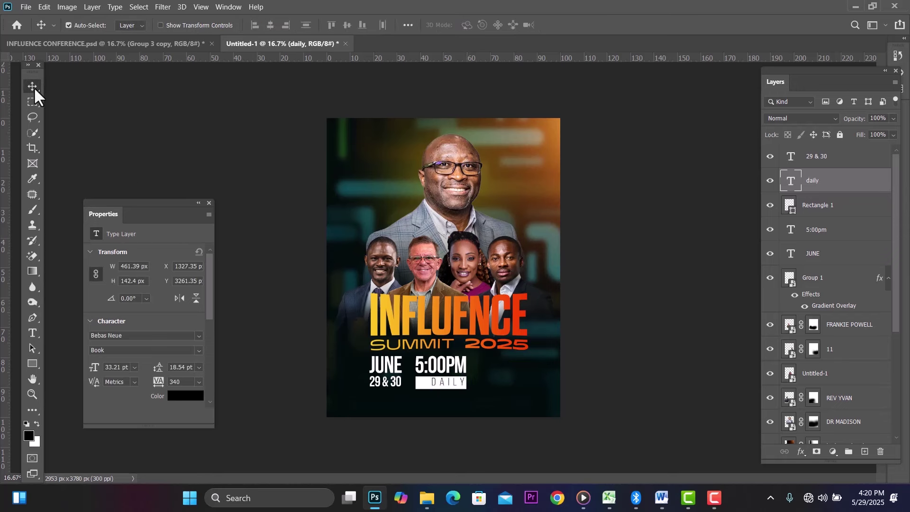
key(Down)
key(Down)
key(Down)
key(Down)
key(Down)
key(Down)
key(Down)
key(Down)
key(Down)
key(Down)
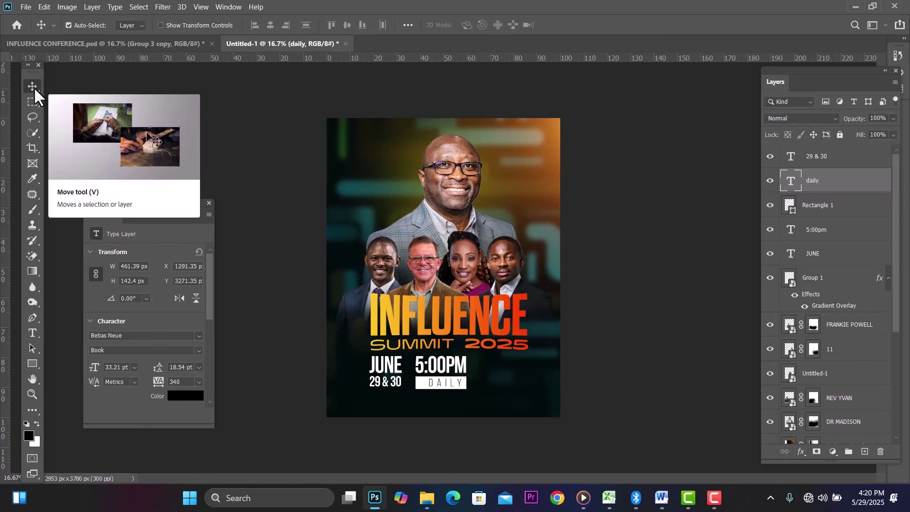
key(Left)
key(Left)
key(Left)
key(Left)
key(Left)
key(Left)
key(Left)
key(Left)
key(Left)
key(Left)
key(Left)
key(Left)
key(Left)
key(Left)
key(Left)
key(Left)
key(Left)
key(Left)
key(Left)
key(Left)
key(Down)
key(Down)
key(Down)
key(Down)
key(Down)
key(Left)
key(Left)
key(Left)
key(Left)
key(Left)
key(Left)
key(Left)
key(Left)
key(Left)
key(Left)
key(Left)
key(Left)
key(Left)
key(Left)
key(Left)
key(Left)
key(Left)
key(Left)
key(Left)
key(Left)
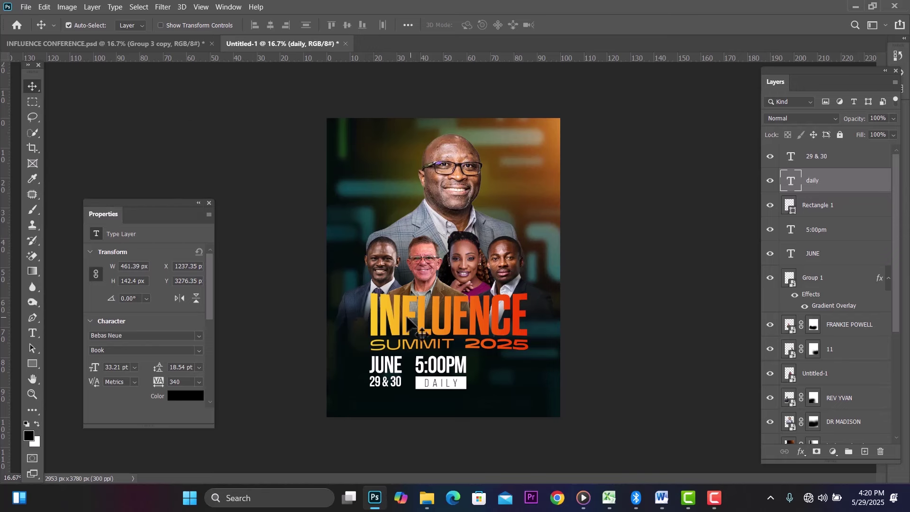
Step: Set the DAILY text to the Bold font style
click(433, 382)
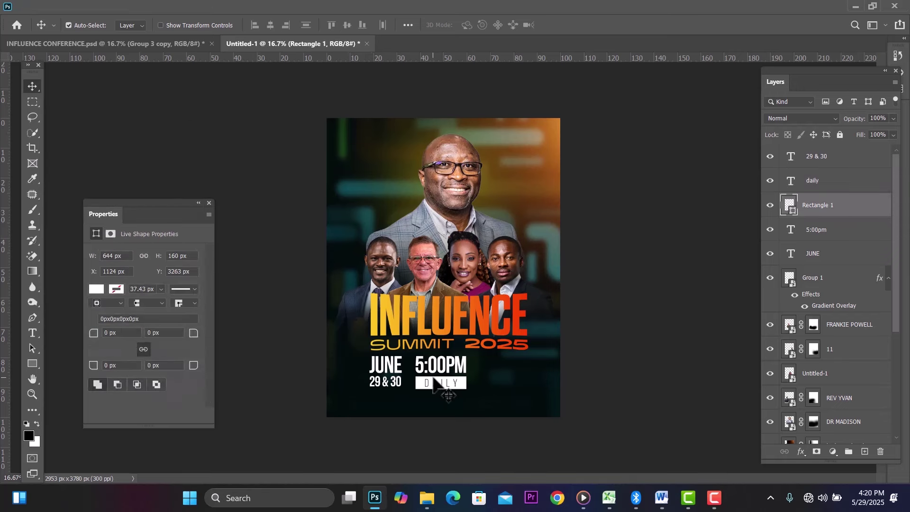
double_click(435, 383)
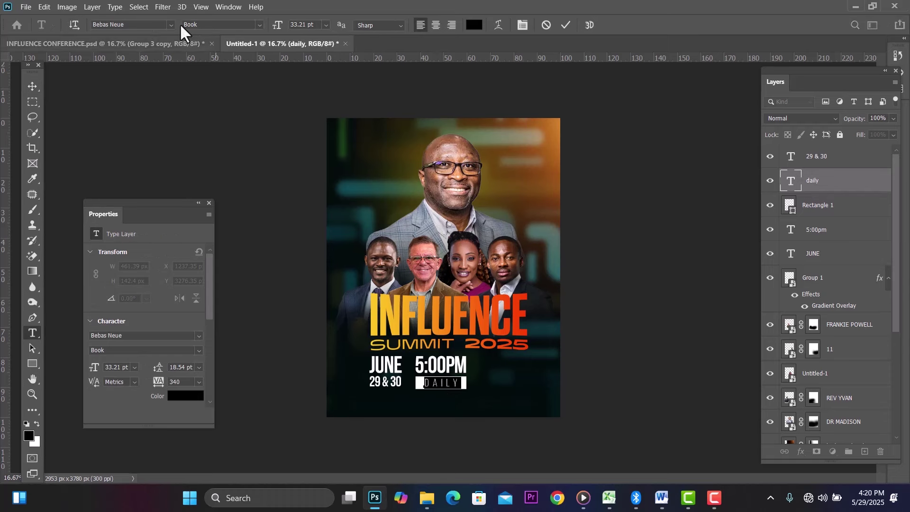
click(260, 25)
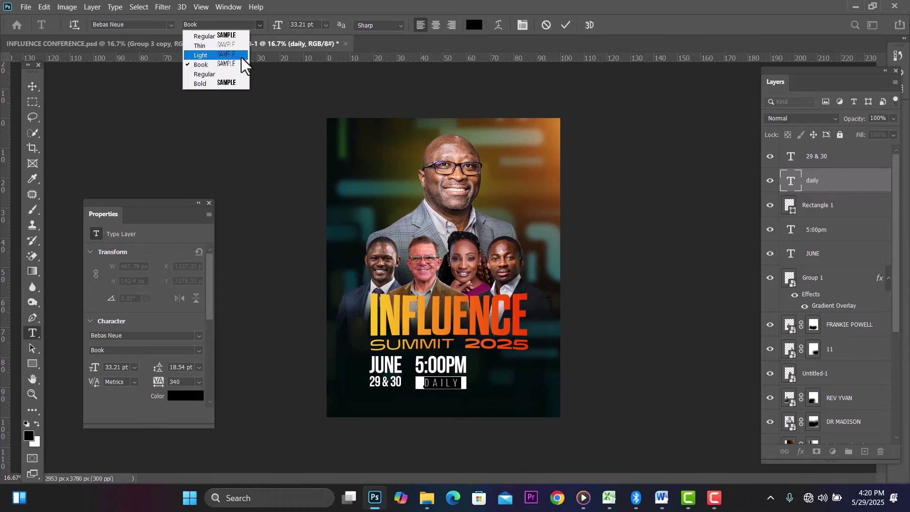
click(223, 85)
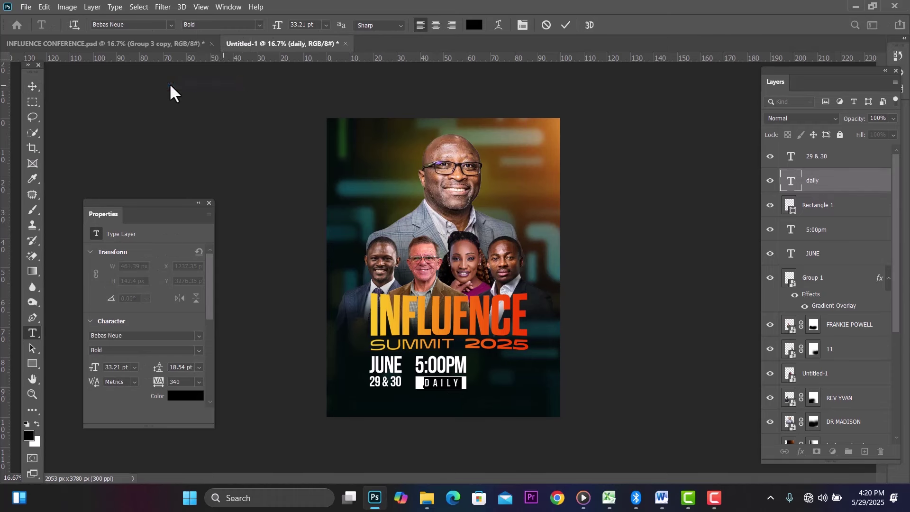
click(31, 84)
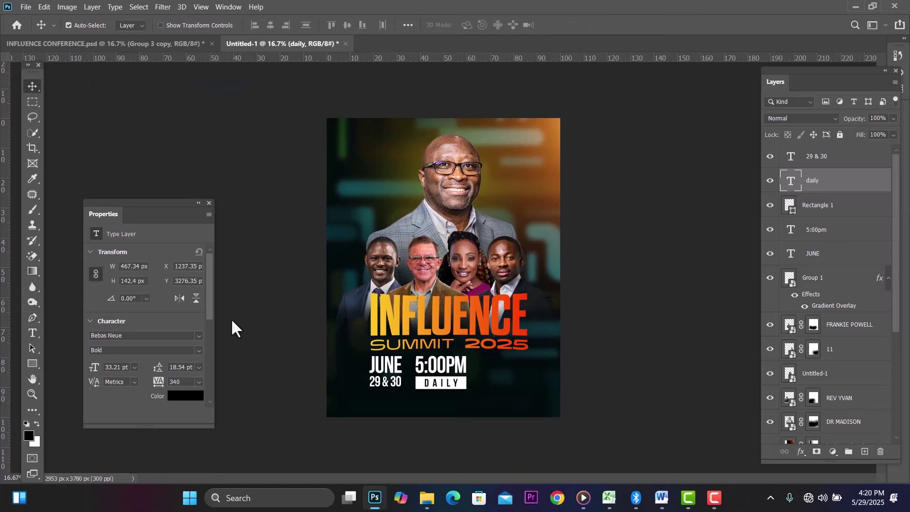
Step: Widen DAILY's tracking to 440 and nudge it slightly lower
double_click(441, 382)
key(alt+Right)
key(alt+Right)
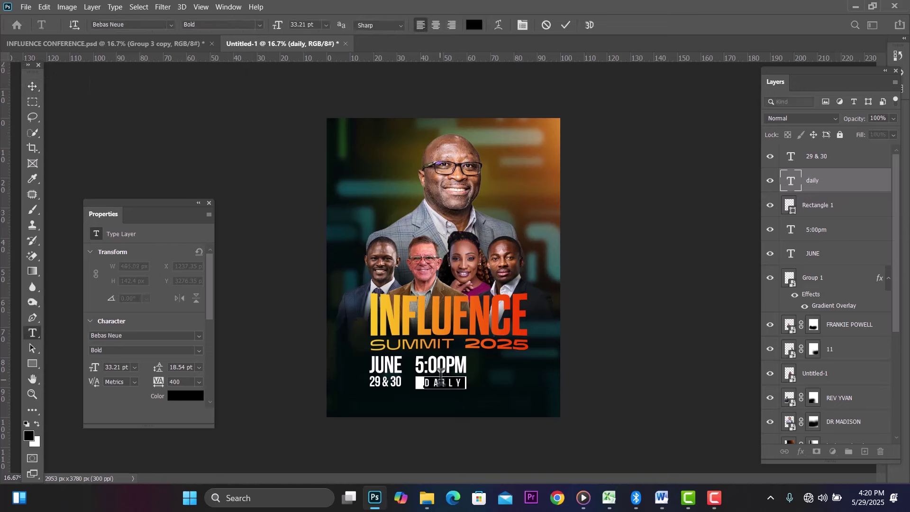
key(alt+Right)
click(29, 84)
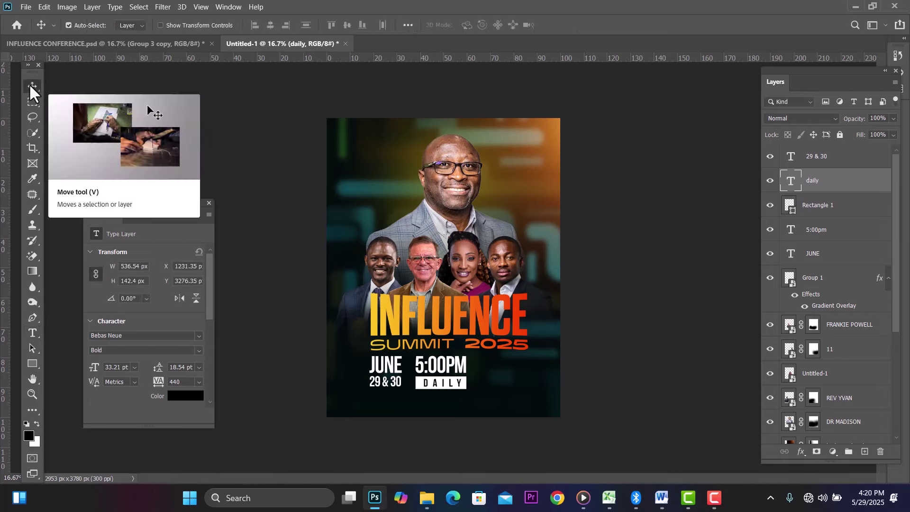
key(Down)
key(Down)
key(Down)
key(Down)
key(Down)
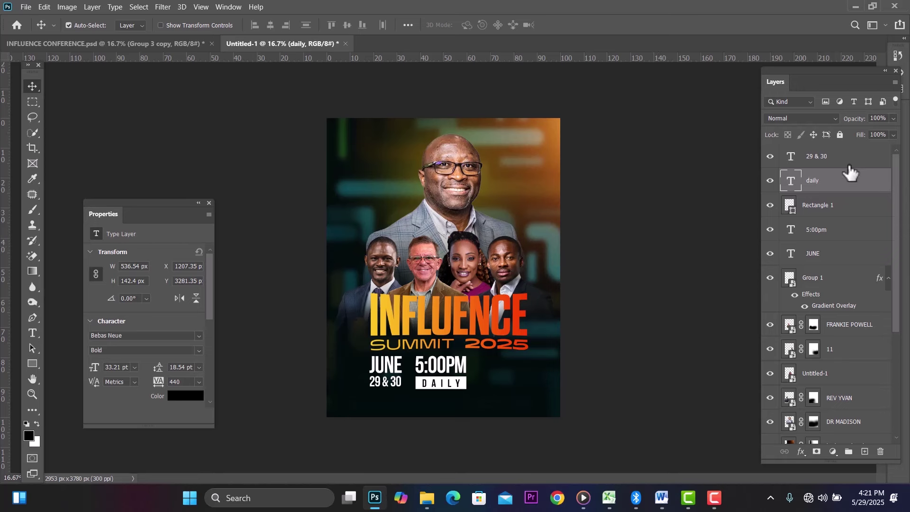
Step: Scale the date and time layers to about 69% and move the block lower
click(834, 158)
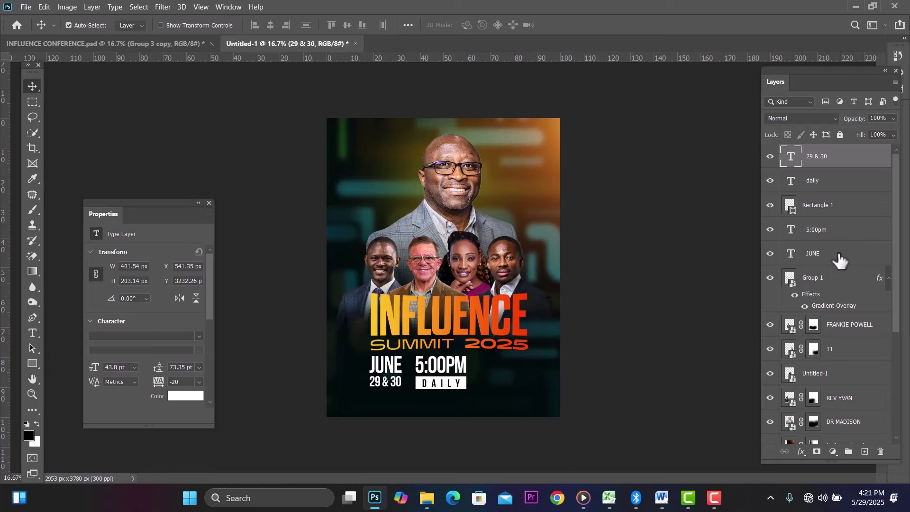
shift+click(839, 259)
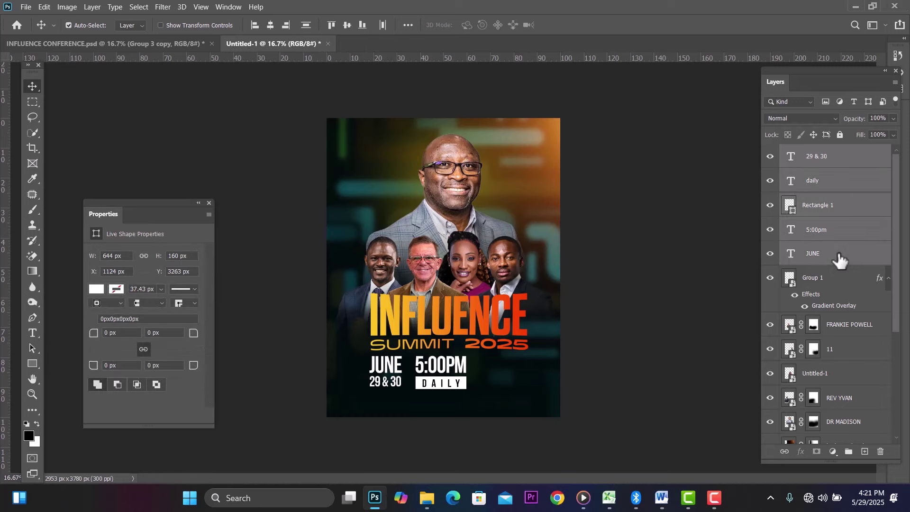
key(ctrl+t)
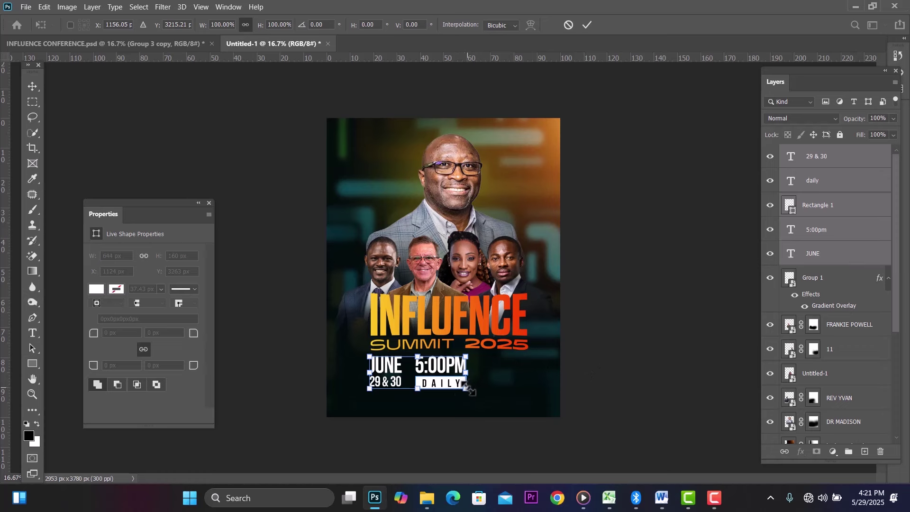
drag(470, 390, 445, 387)
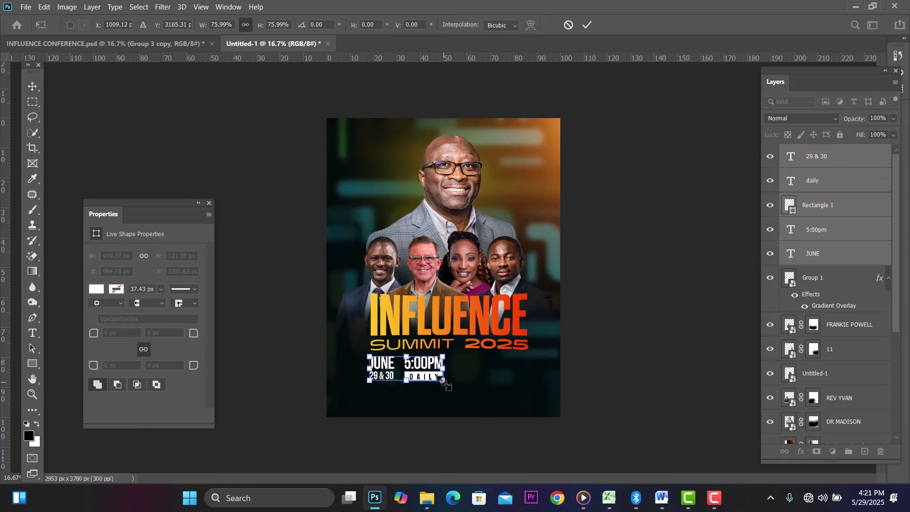
drag(442, 381, 436, 378)
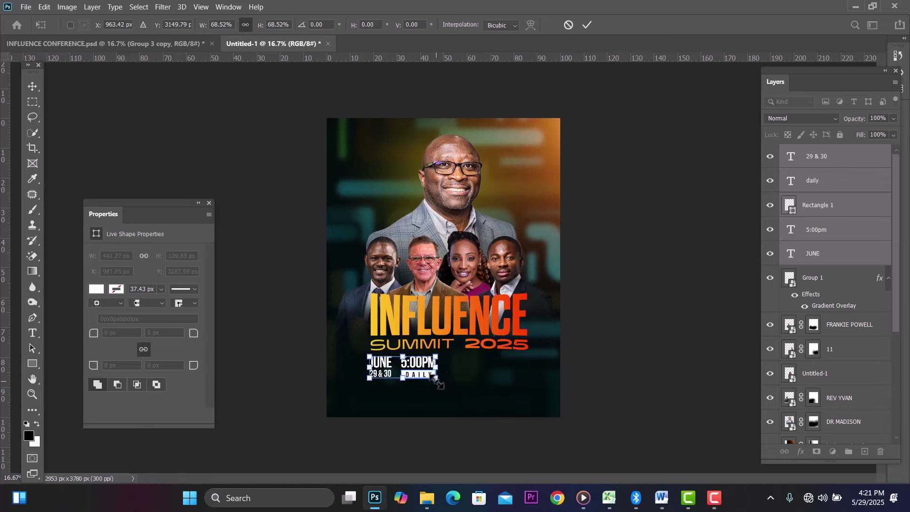
key(Down)
key(Down)
key(Down)
key(Down)
key(Down)
key(Down)
key(Down)
key(Down)
key(Down)
key(Down)
key(Down)
key(Down)
key(Down)
key(Down)
key(Down)
key(Down)
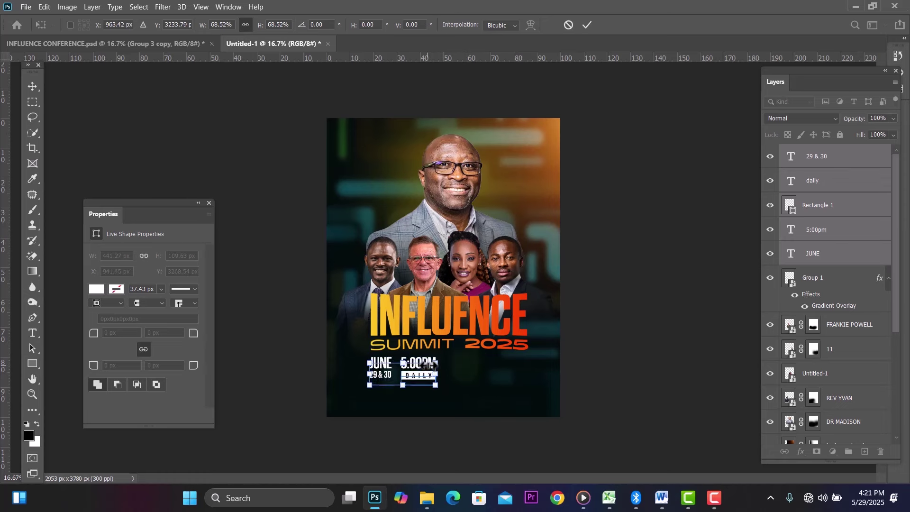
key(Down)
key(Down)
key(Down)
key(Down)
key(Down)
key(Down)
key(Down)
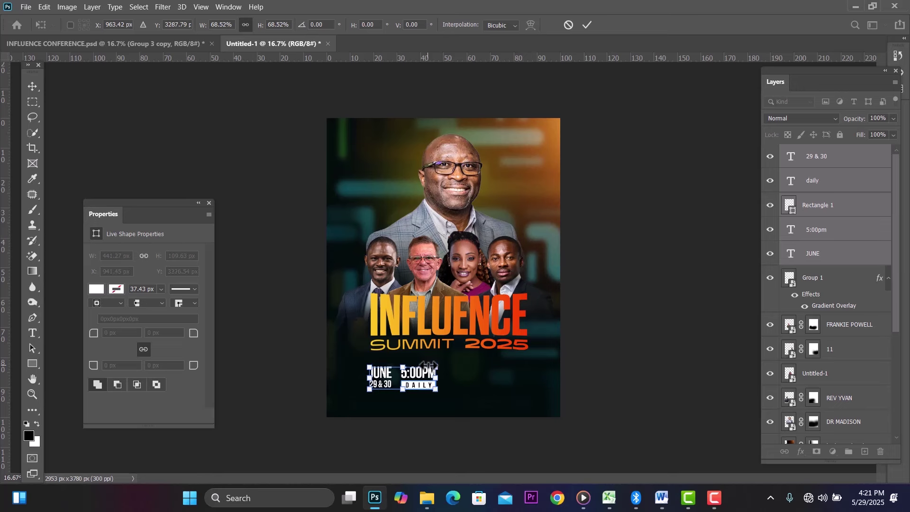
key(Down)
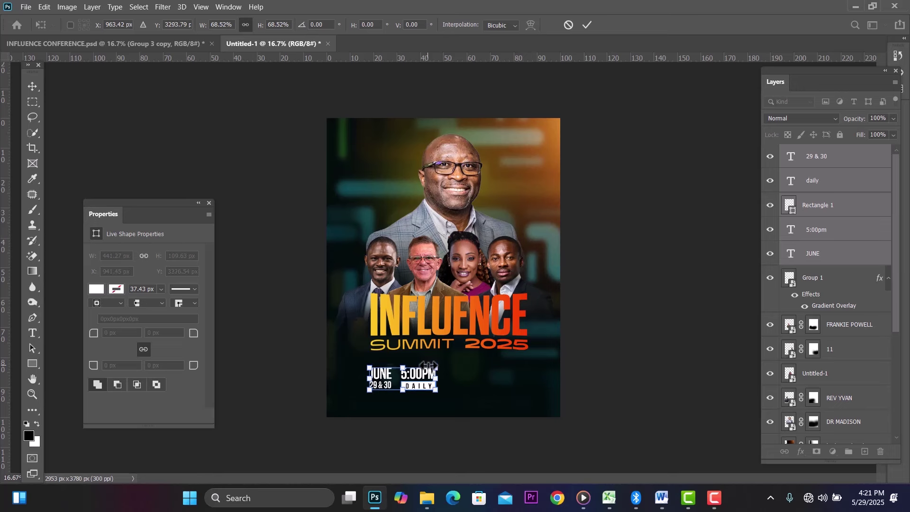
click(36, 86)
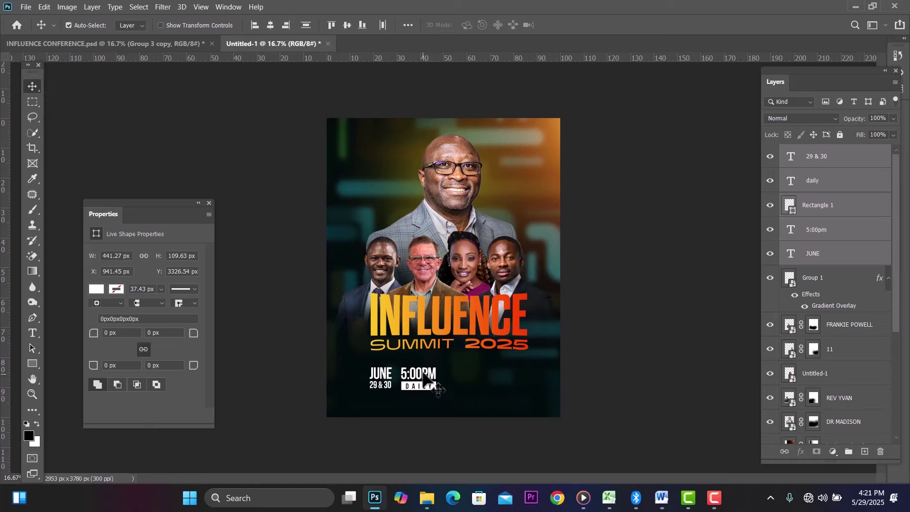
Step: Place a duplicate of the 5:00PM text to the right of the date-time block
drag(422, 371, 457, 373)
key(ctrl+z)
click(652, 329)
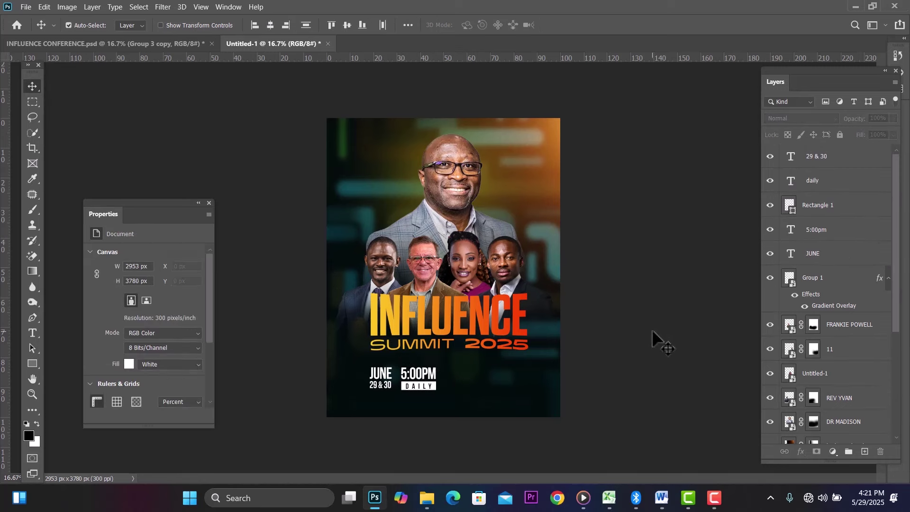
click(431, 375)
drag(431, 375, 480, 374)
Step: Set the duplicated 5:00pm text in Montserrat Bold
double_click(469, 373)
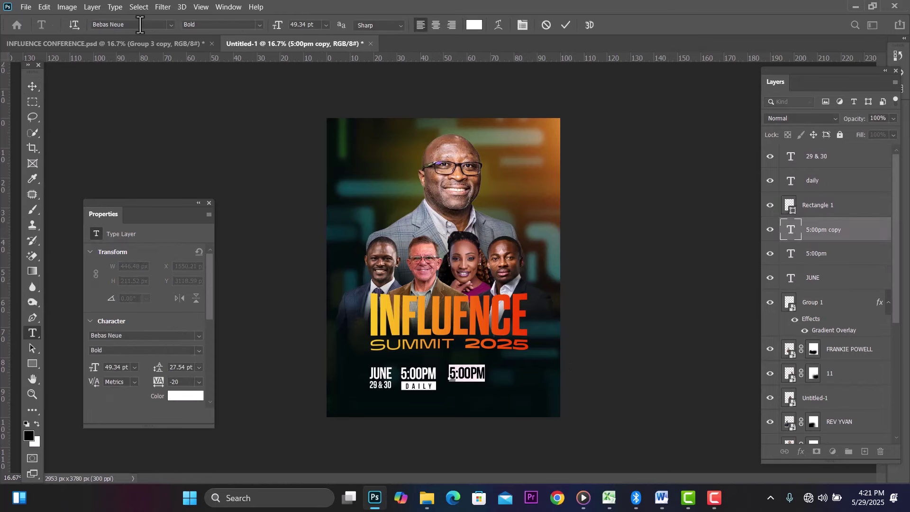
click(140, 25)
text(mont)
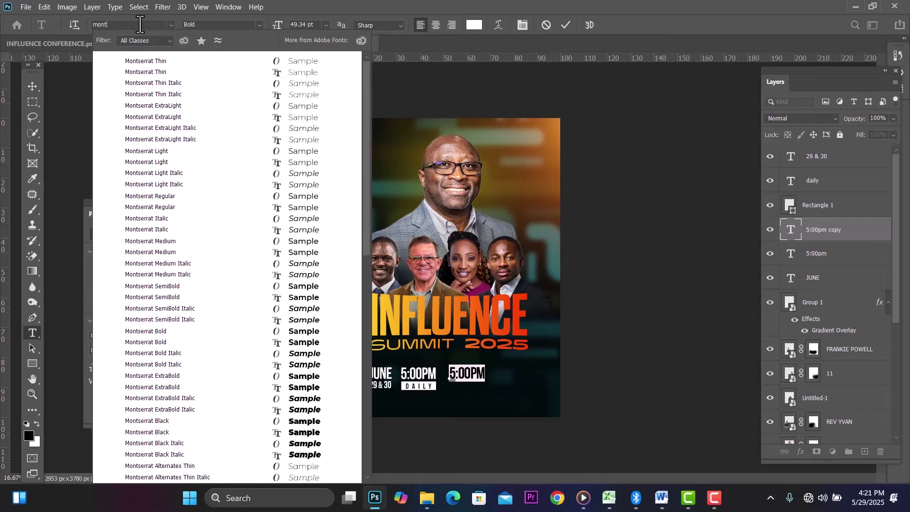
click(222, 332)
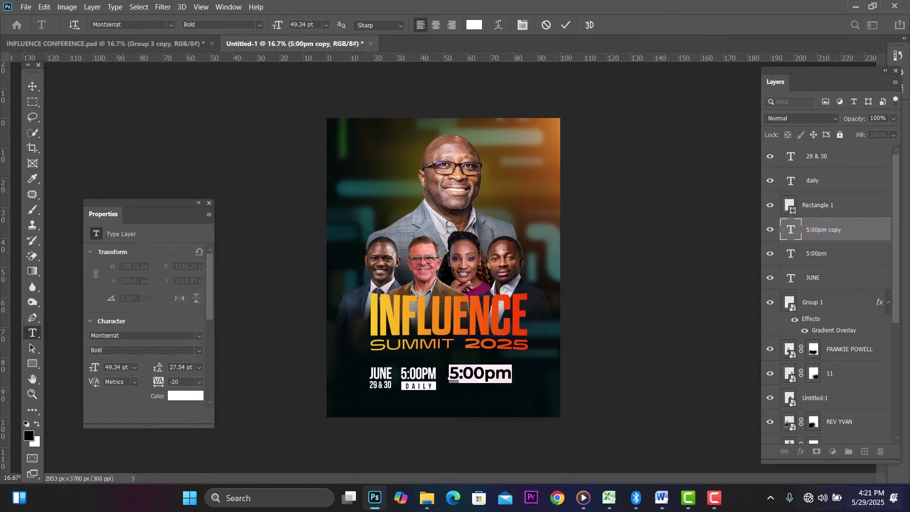
Step: Copy the CHRIST NATION venue lines from the Word notes and return to Photoshop
click(661, 498)
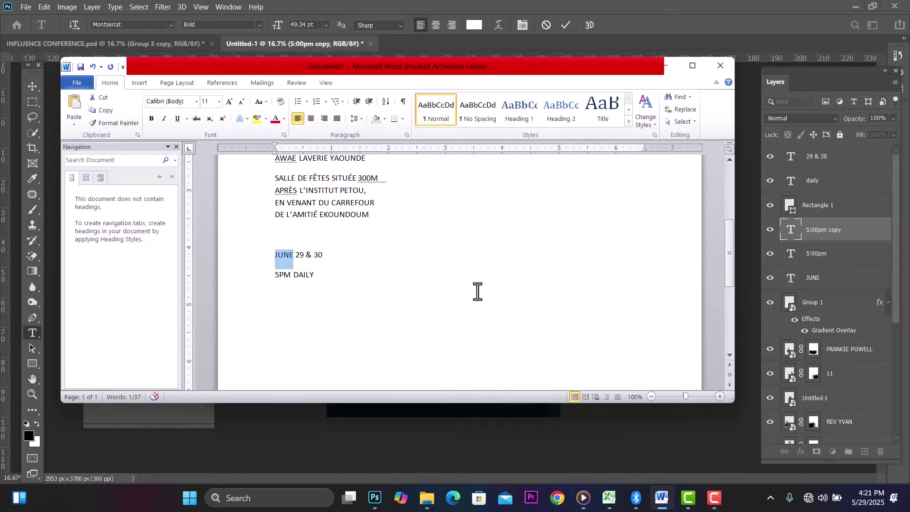
scroll(477, 291, up, 2)
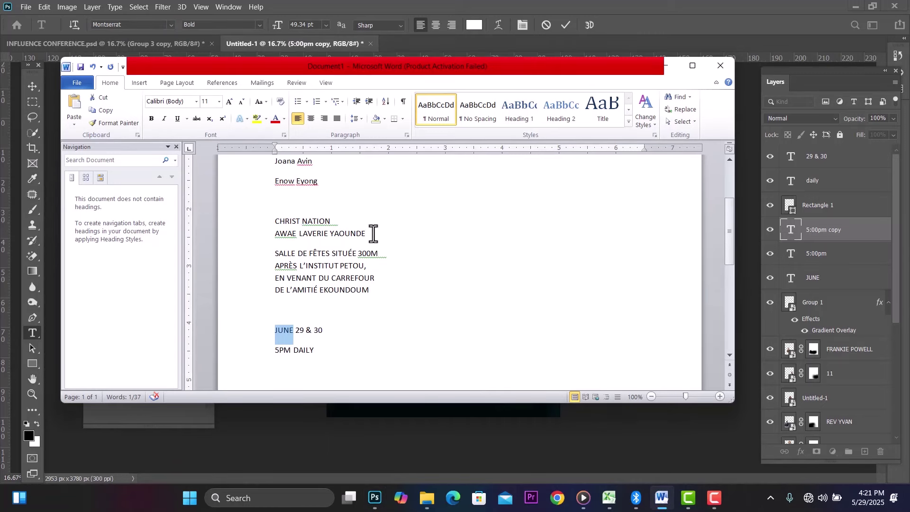
drag(374, 234, 288, 221)
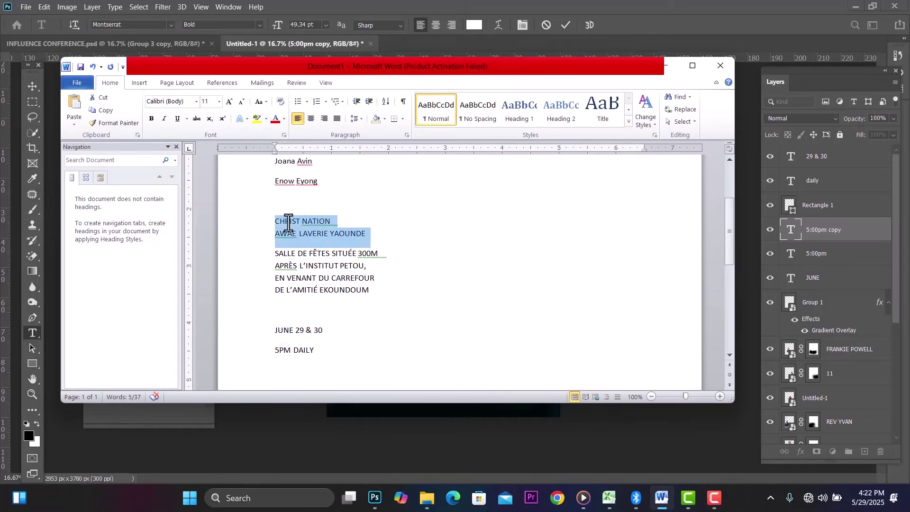
click(374, 496)
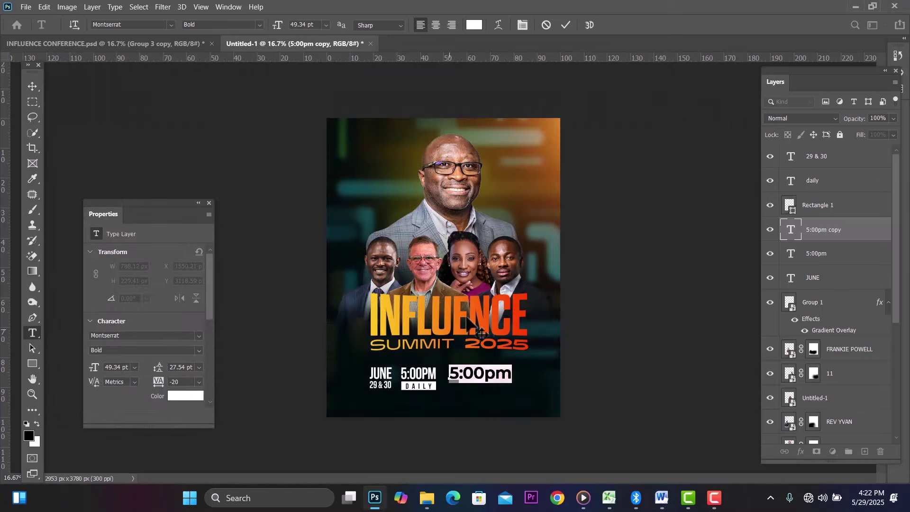
Step: Paste the venue lines into the copied text and set them to 16 pt
key(ctrl+v)
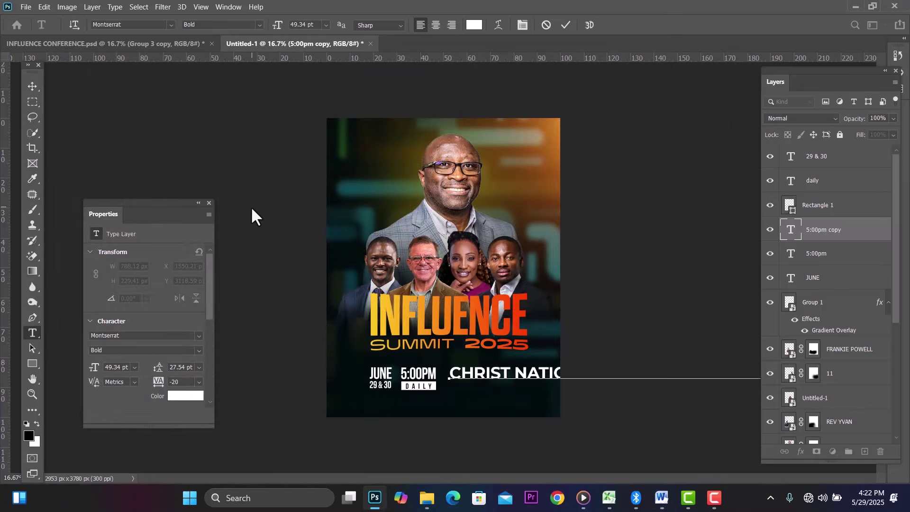
key(ctrl+a)
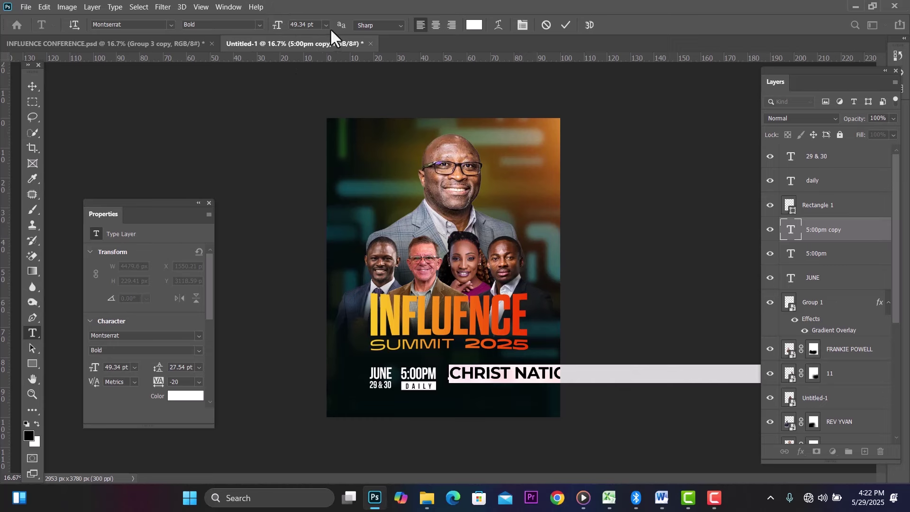
click(327, 25)
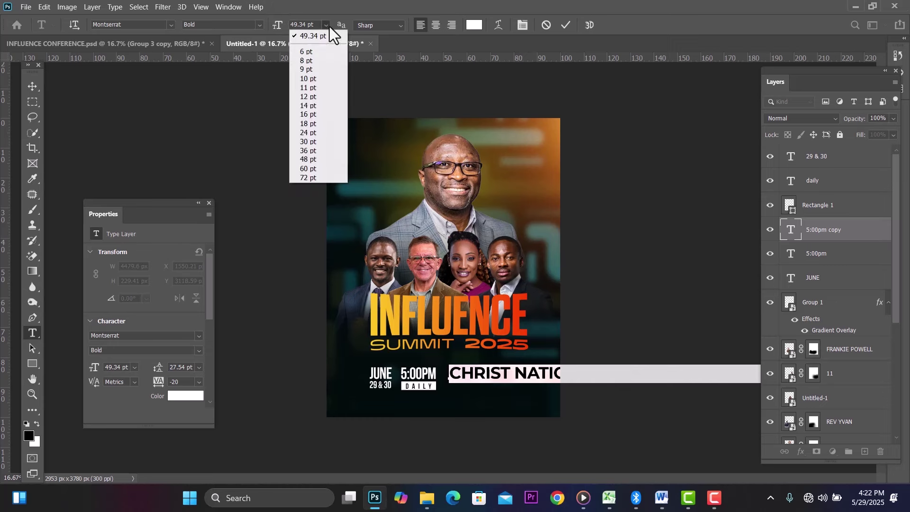
click(313, 114)
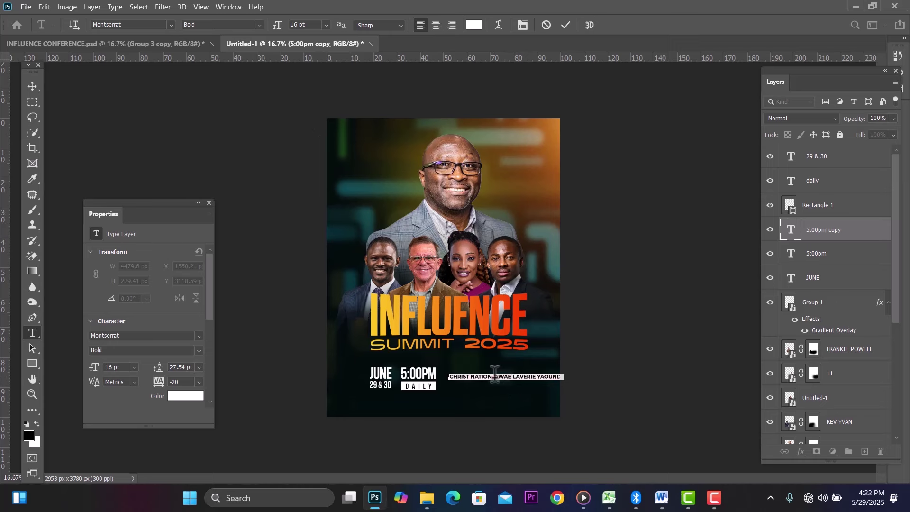
Step: Split the venue into CHRIST NATION / AWAE LAVERIE YAOUNDE lines with 15.2 pt leading
click(495, 375)
key(Return)
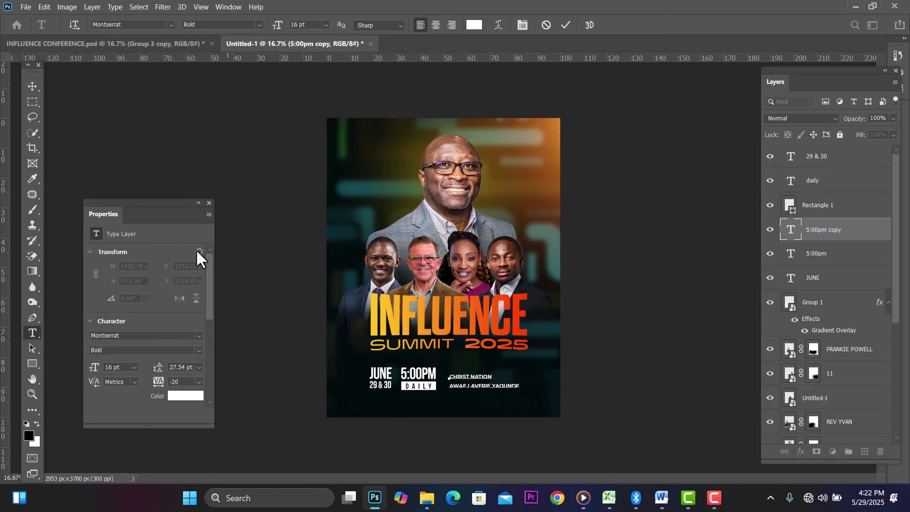
key(ctrl+a)
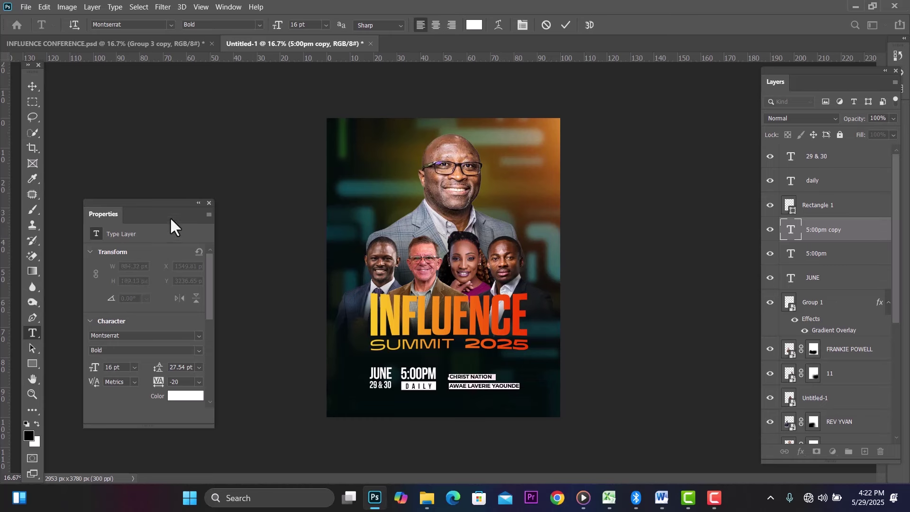
key(alt+Up)
key(alt+Up)
key(alt+Up)
key(alt+Up)
key(alt+Up)
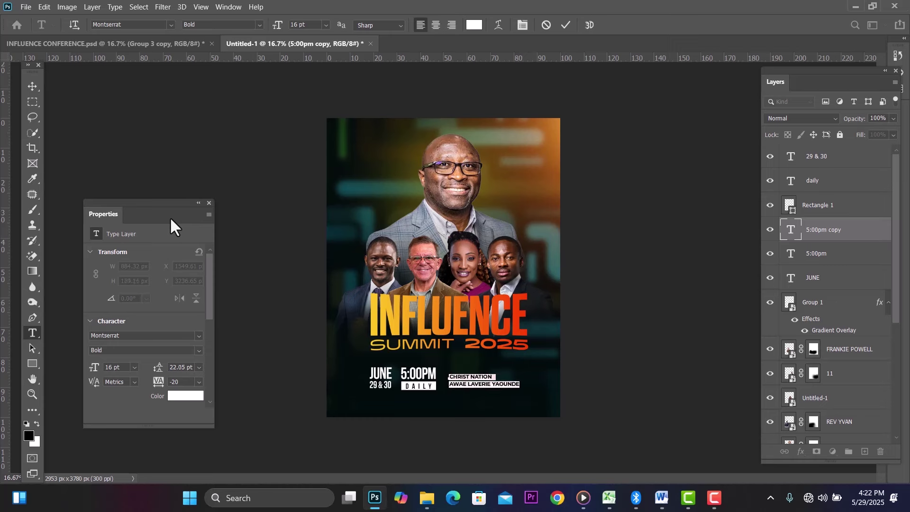
key(alt+Up)
key(alt+Up)
key(alt+Up)
key(alt+Up)
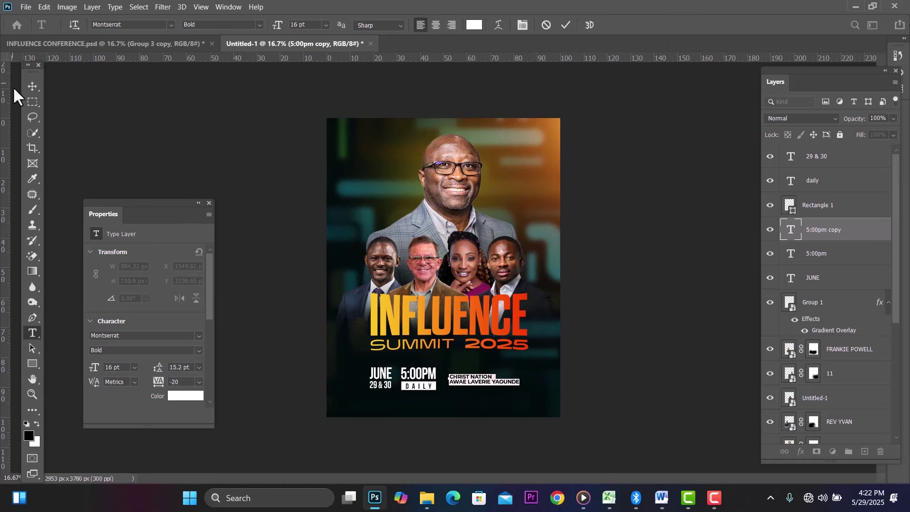
click(30, 87)
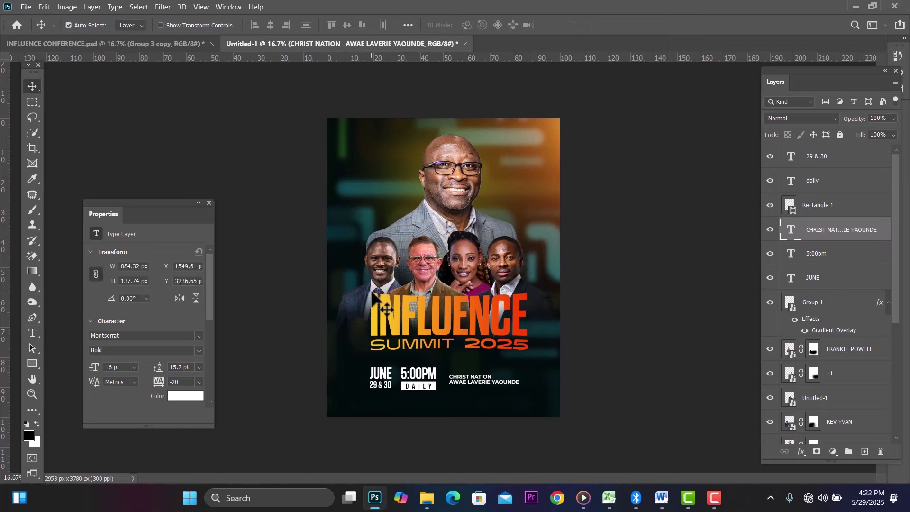
key(Up)
key(Up)
key(Up)
key(Up)
key(Up)
key(Up)
key(Up)
key(Up)
key(Up)
key(Up)
key(Up)
key(Up)
key(Up)
key(Up)
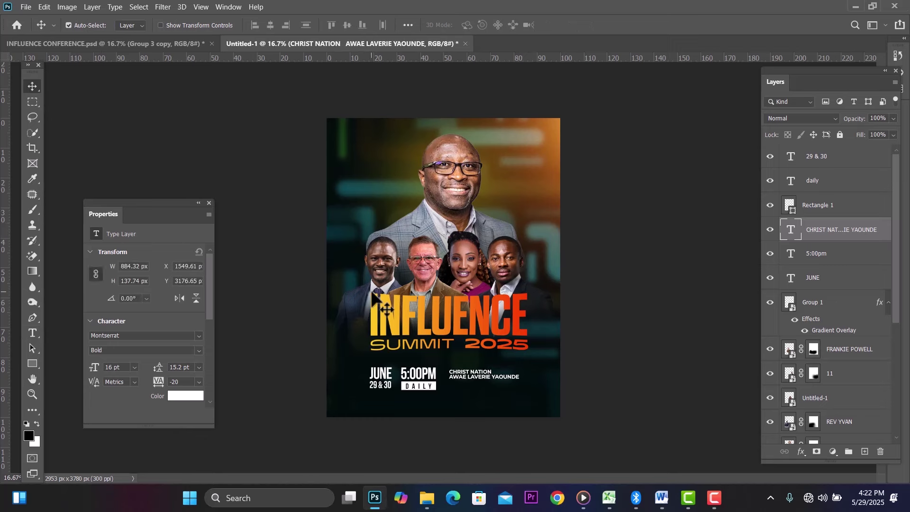
key(Down)
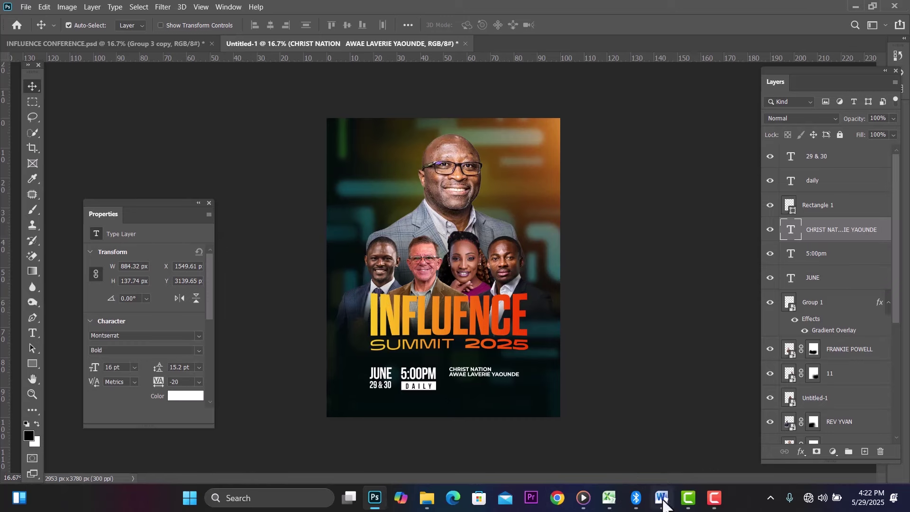
click(663, 501)
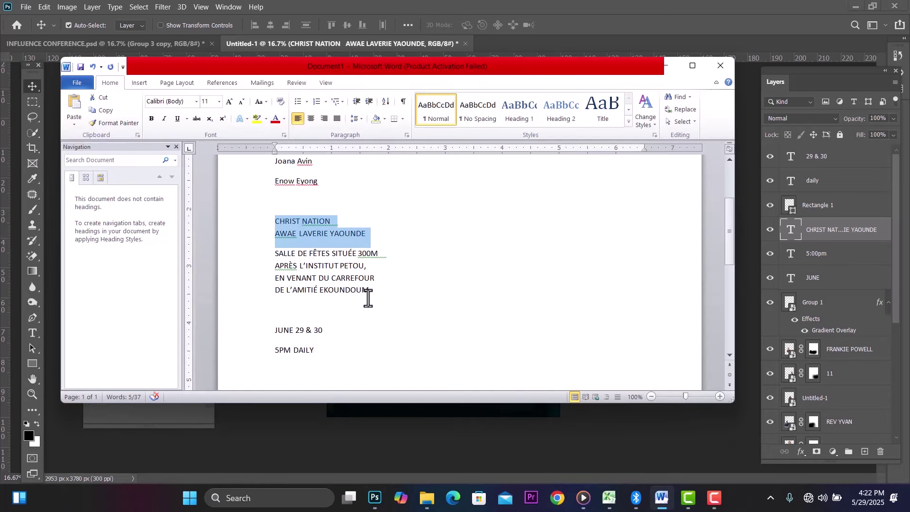
Step: Copy the four-line SALLE DE FÊTES directions paragraph from Word and return to Photoshop
drag(368, 297, 267, 259)
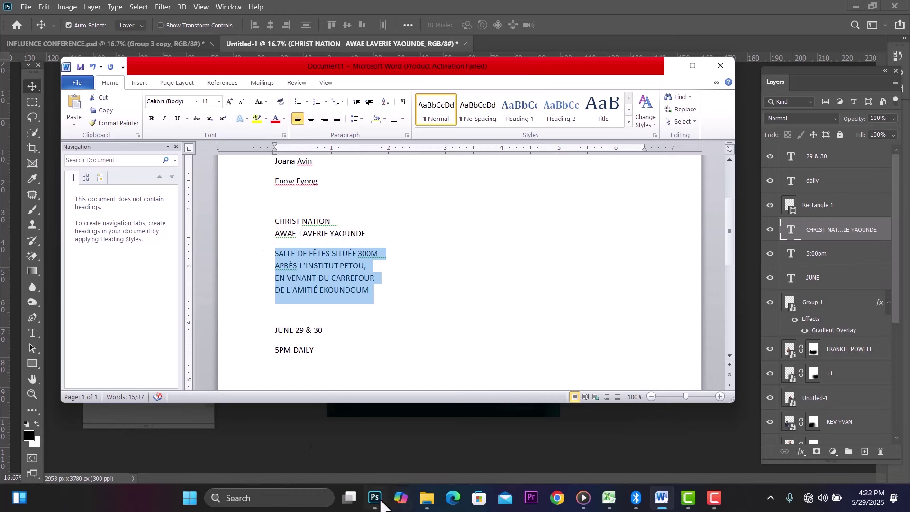
click(374, 498)
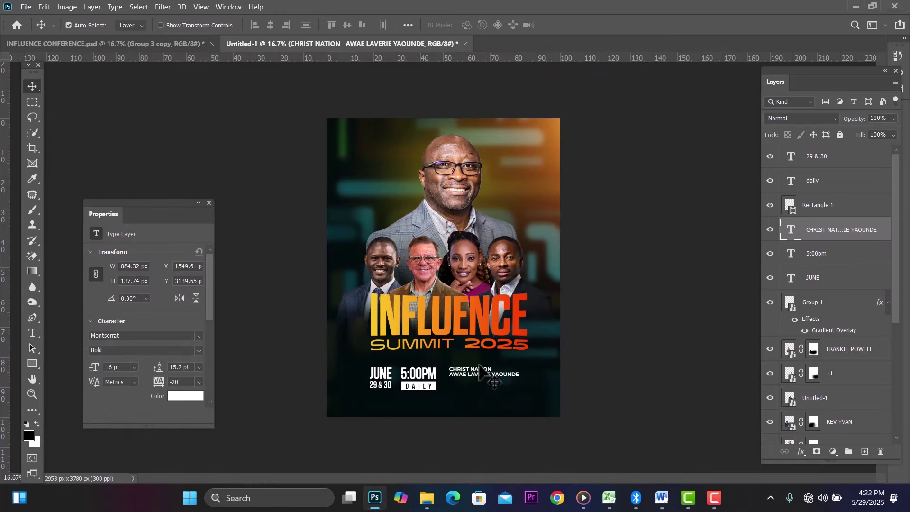
Step: Scale the CHRIST NATION / AWAE LAVERIE YAOUNDE lines down to about 75% (12.06 pt)
key(ctrl+t)
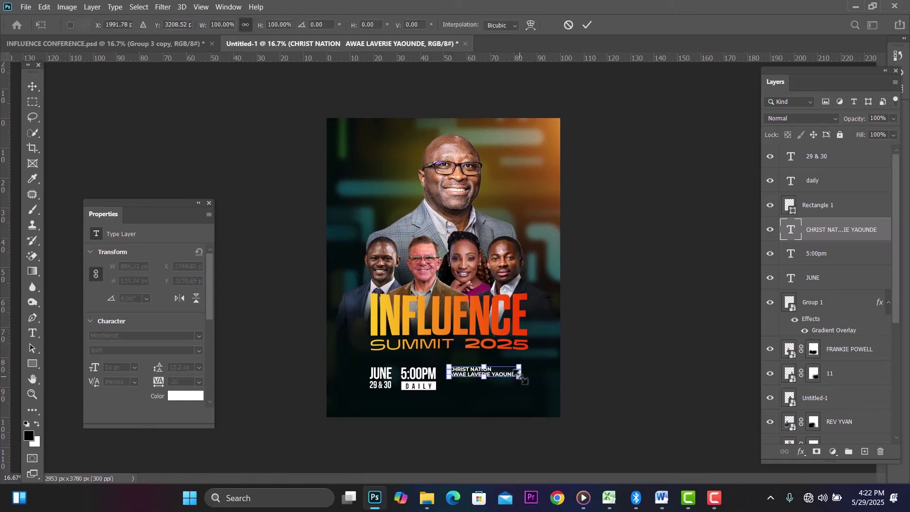
drag(520, 374, 502, 372)
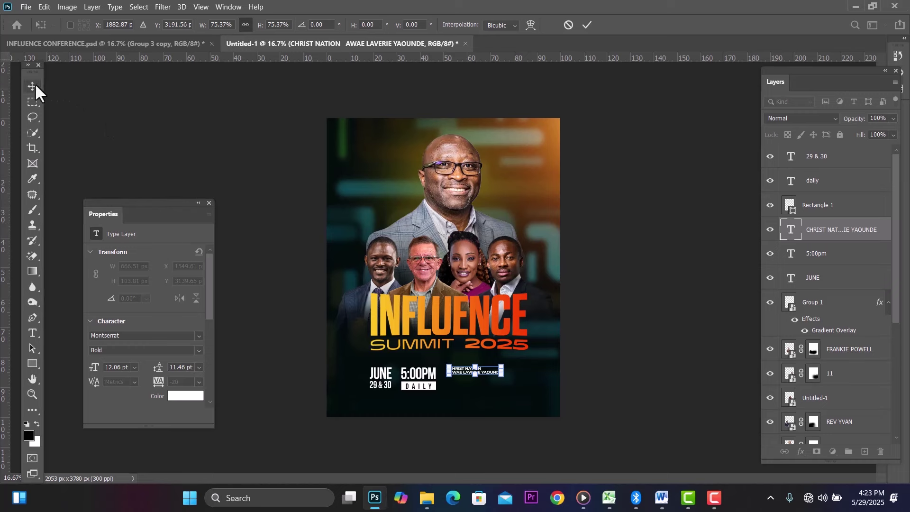
key(Return)
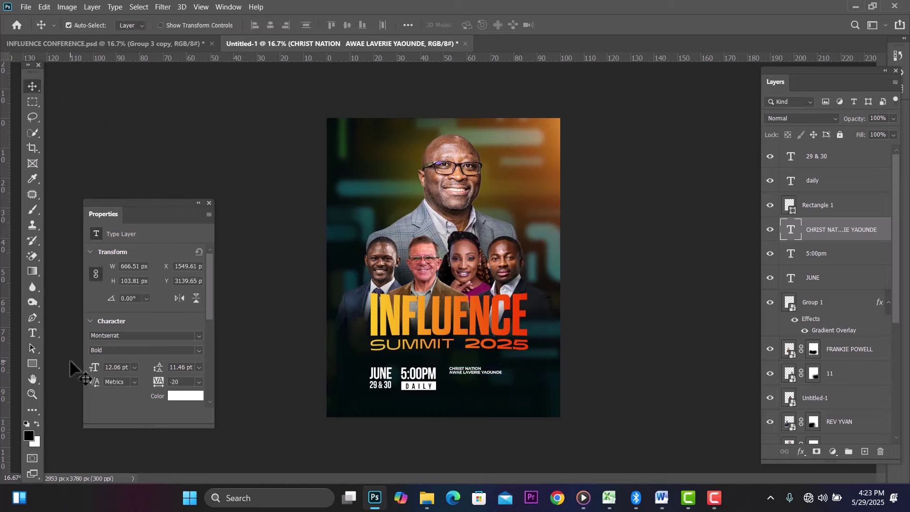
Step: Paste the venue directions in white into a new text box below the venue name
click(33, 334)
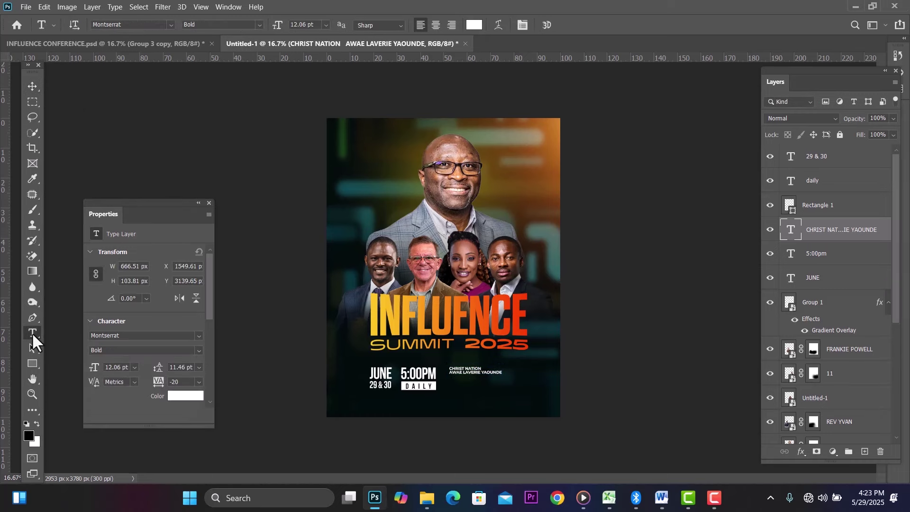
click(37, 424)
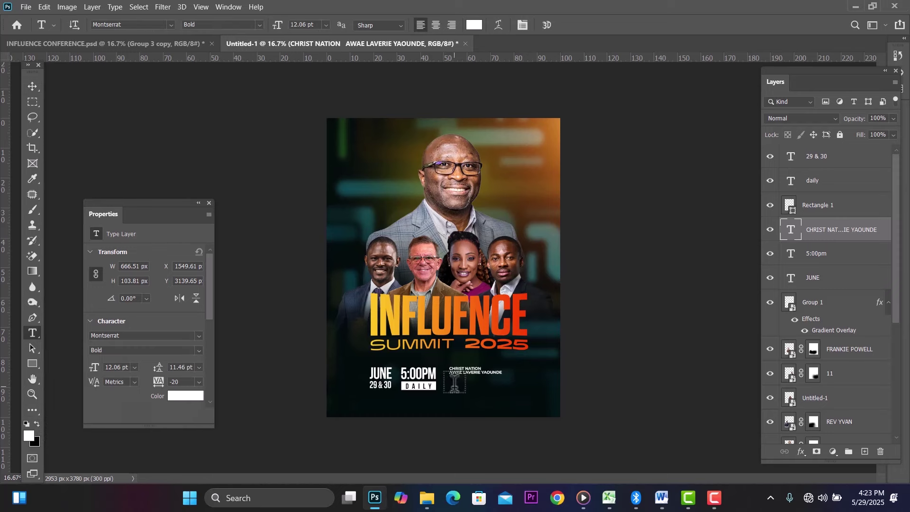
click(864, 452)
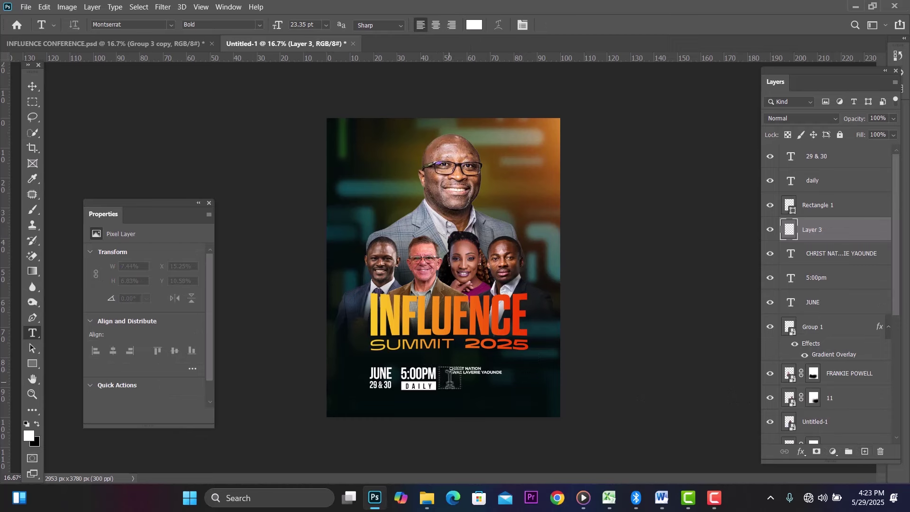
drag(452, 380, 532, 403)
text(SALLE DE FETES SITUÉE 300M APRES L'INSTITUT PETOU,)
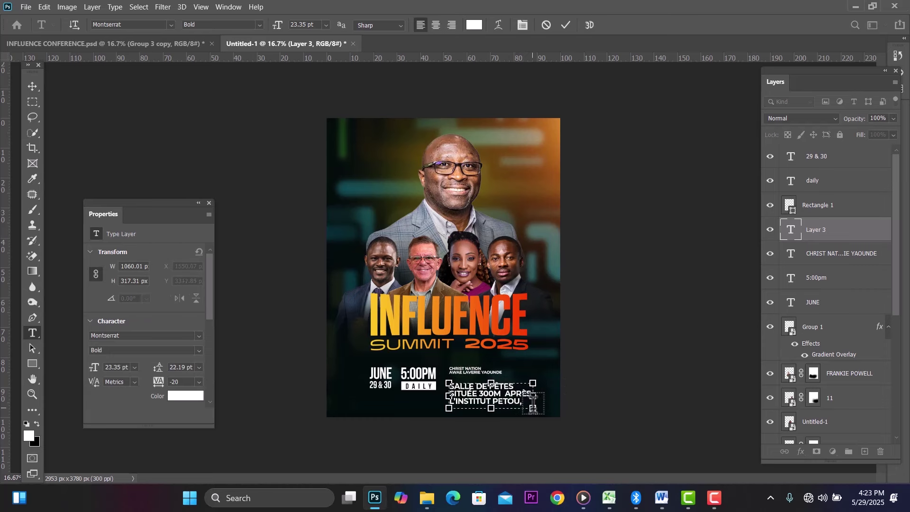
key(ctrl+a)
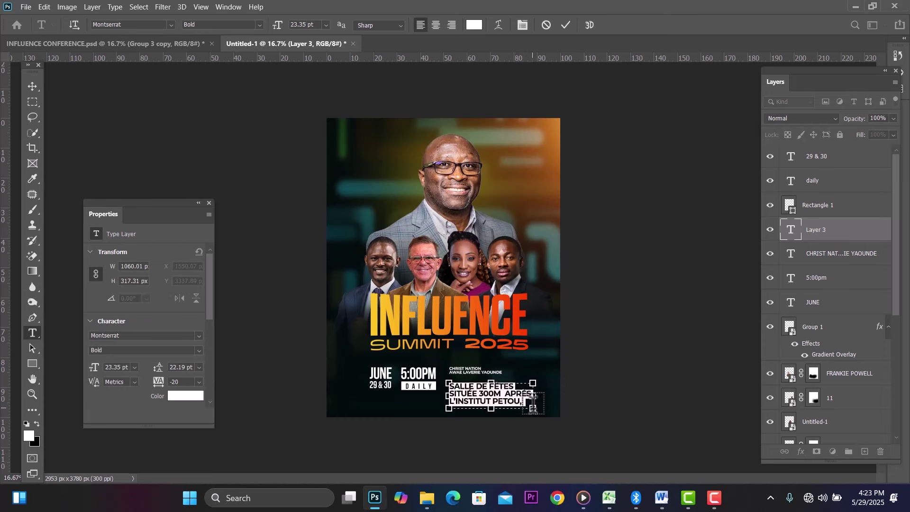
Step: Set the directions to Montserrat Light 14 pt with 17.19 pt leading, fitting every line
click(259, 24)
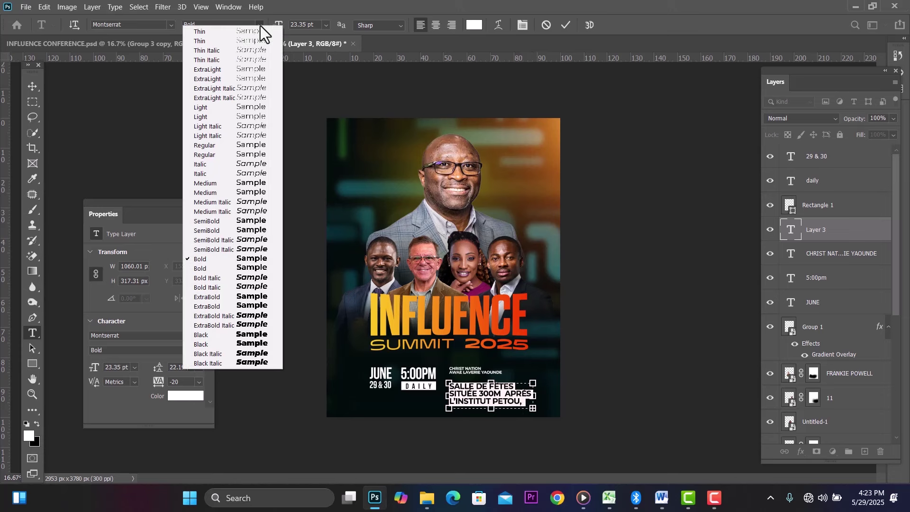
click(213, 107)
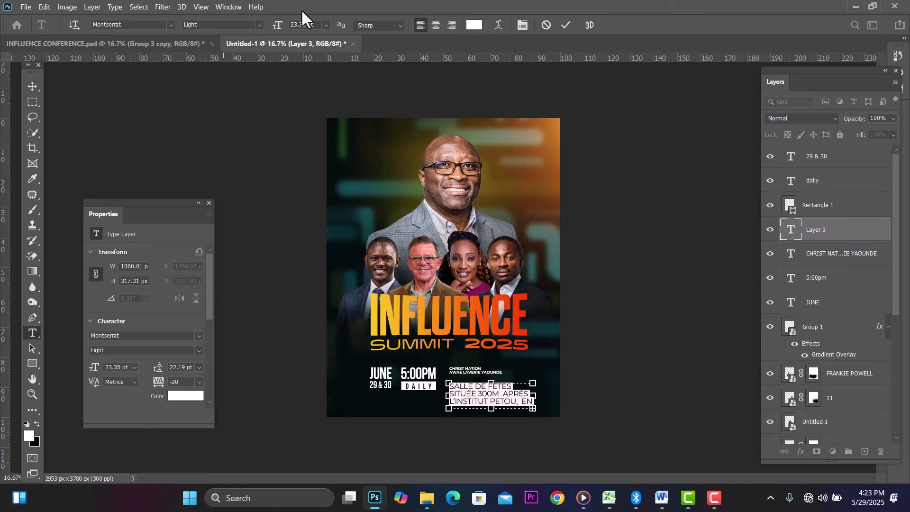
click(325, 24)
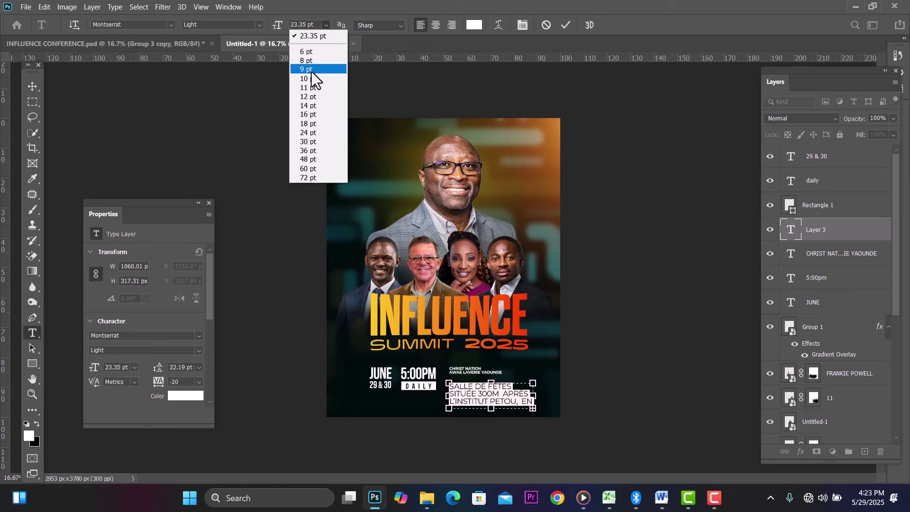
click(314, 105)
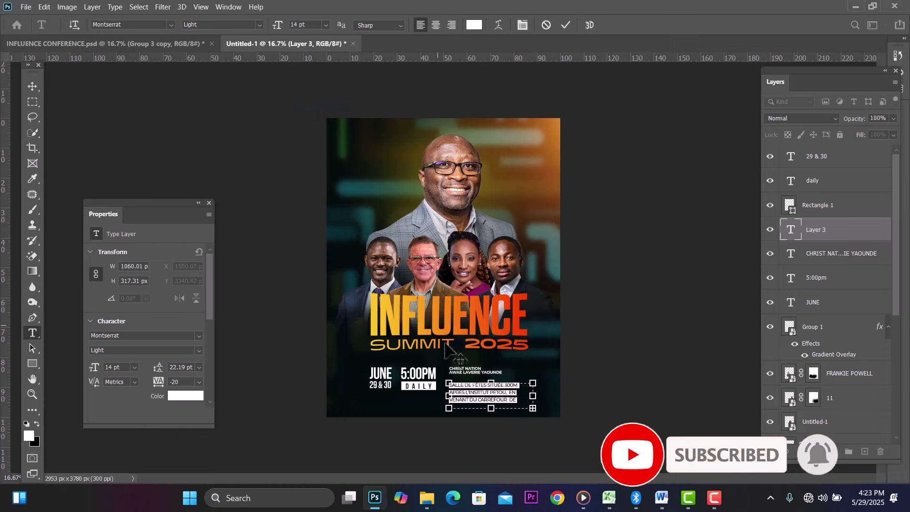
drag(491, 408, 491, 419)
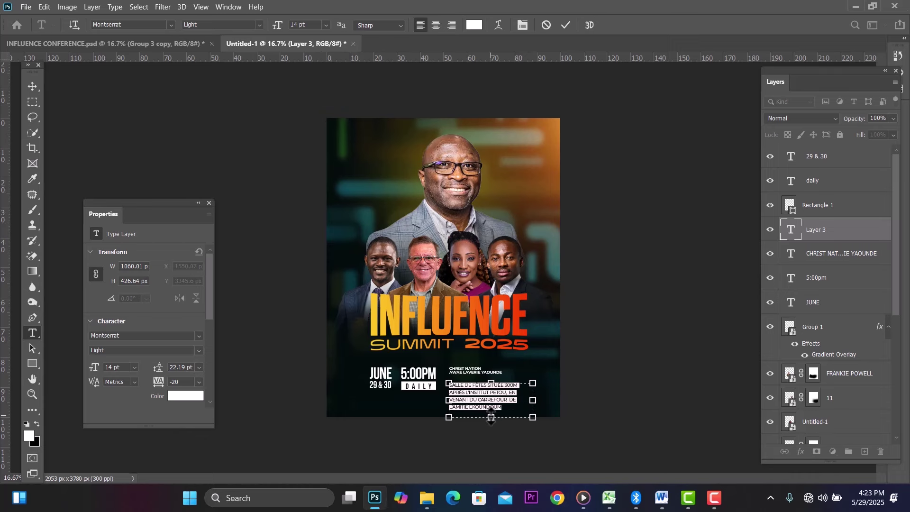
key(alt+Up)
key(alt+Up)
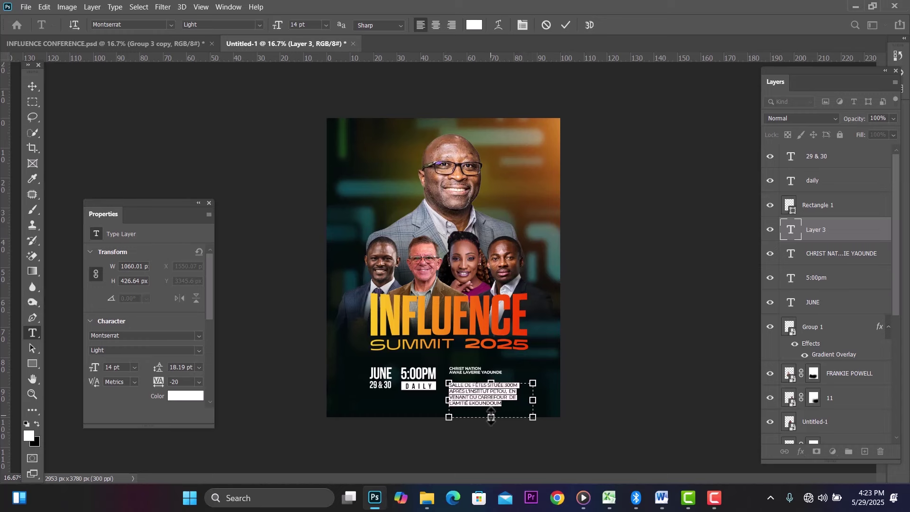
key(alt+Up)
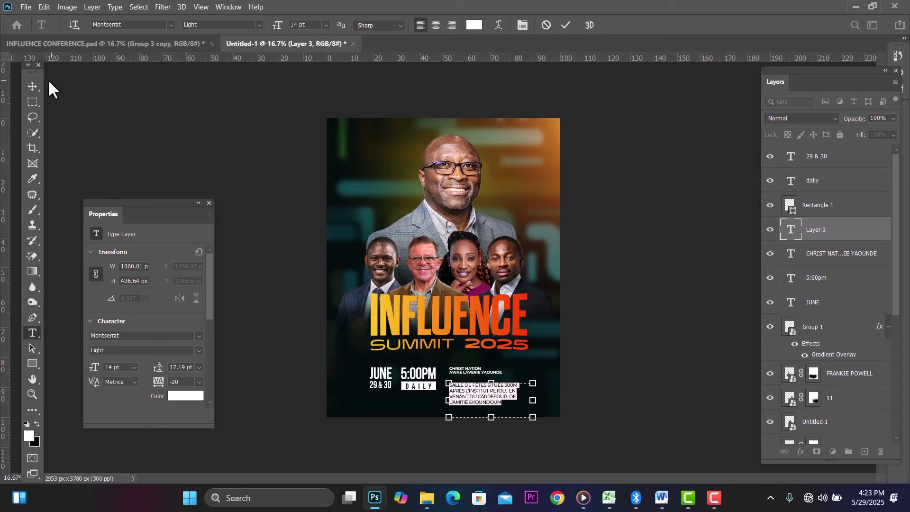
click(31, 85)
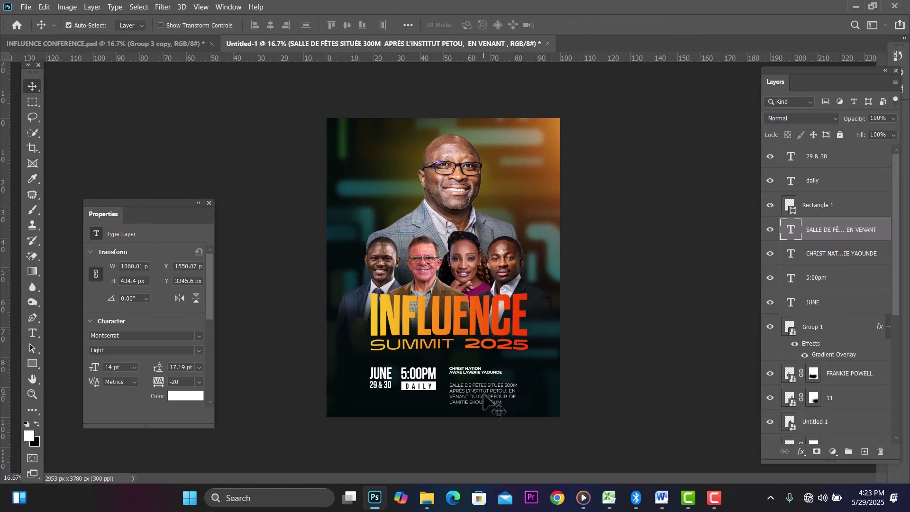
Step: Nudge the SALLE DE FÊTES directions block up and left under CHRIST NATION, then close Properties
drag(483, 394, 484, 390)
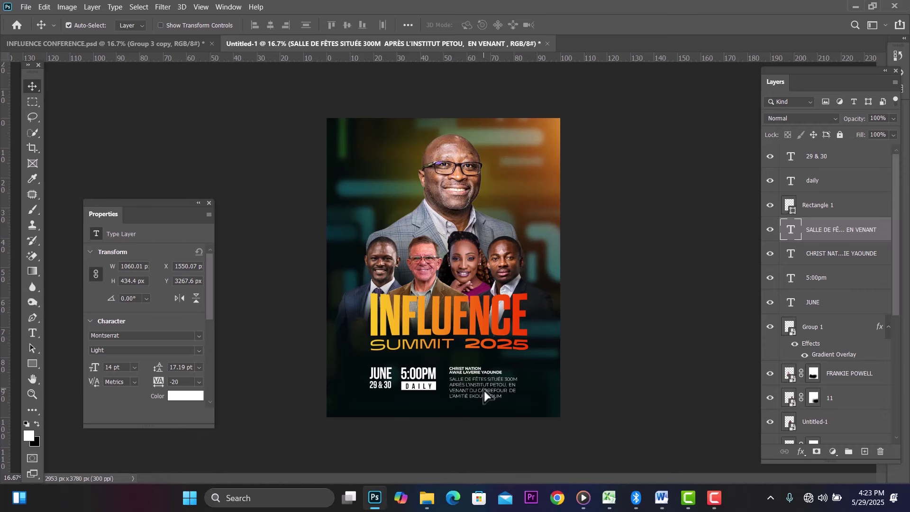
key(Up)
key(Up)
key(Up)
key(Up)
key(Up)
key(Up)
key(Left)
key(Left)
key(Left)
key(Left)
key(Left)
key(Left)
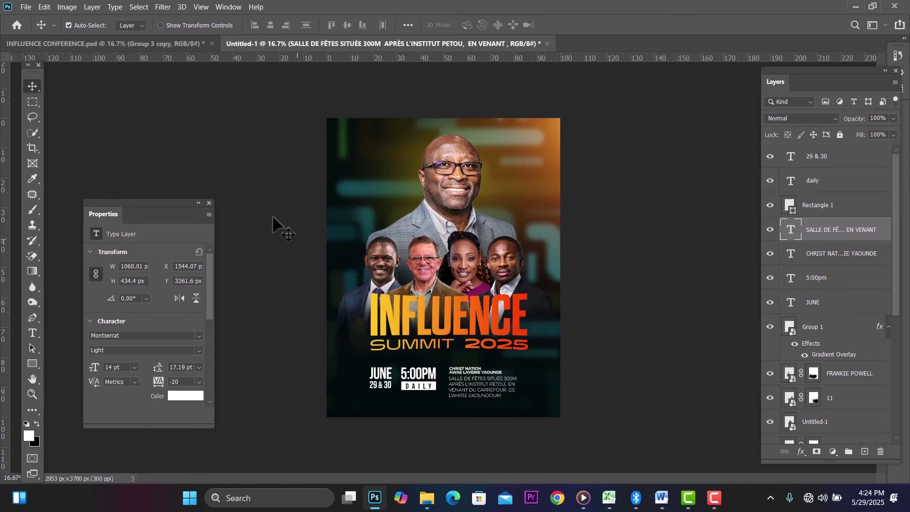
click(209, 202)
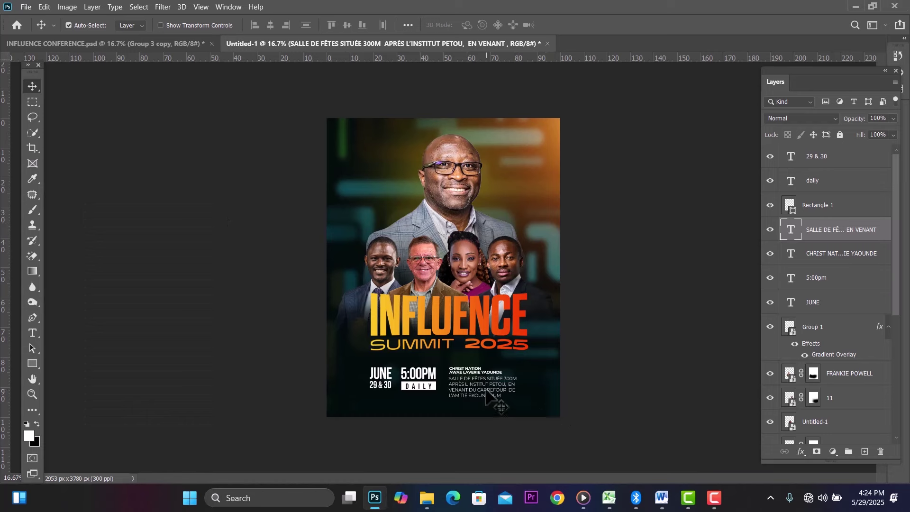
double_click(485, 387)
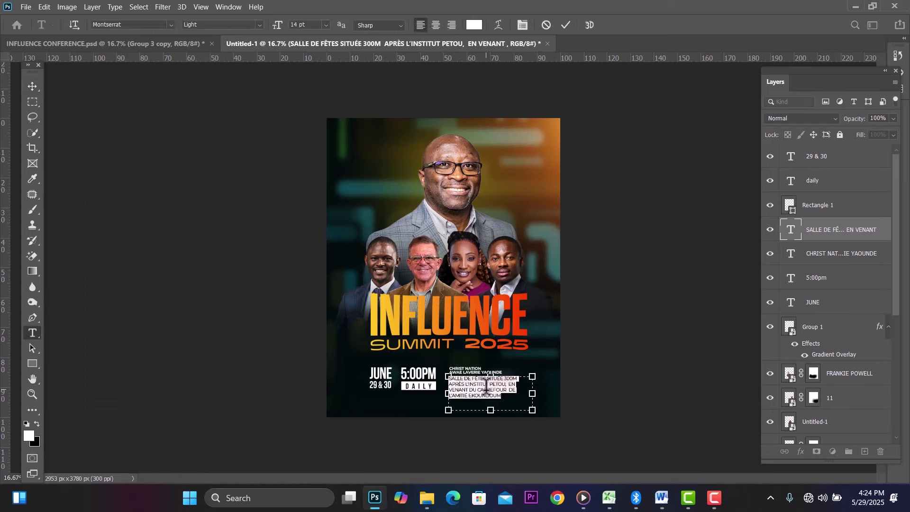
Step: Set the venue address text to Montserrat Regular
click(259, 25)
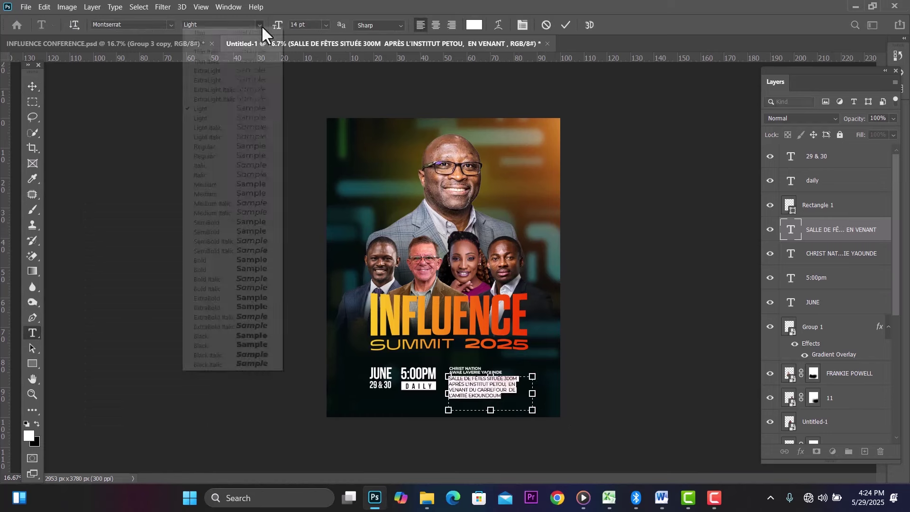
click(221, 147)
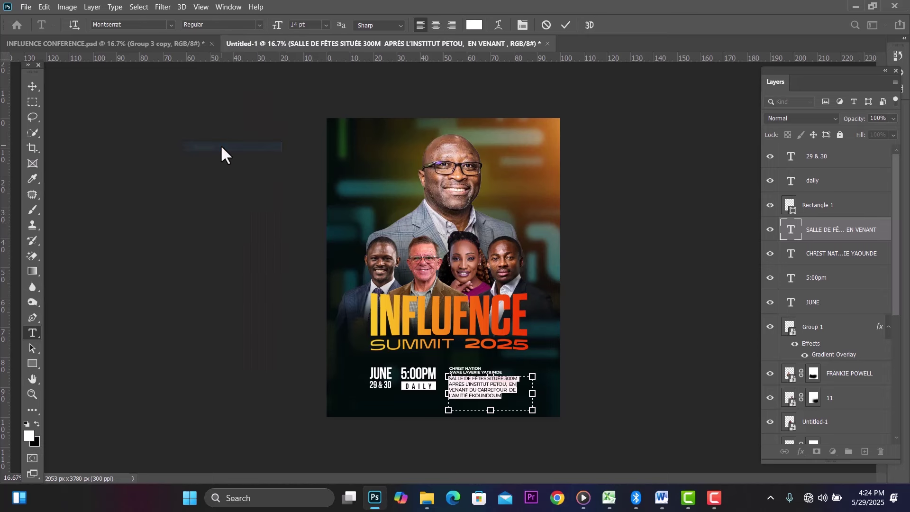
click(33, 87)
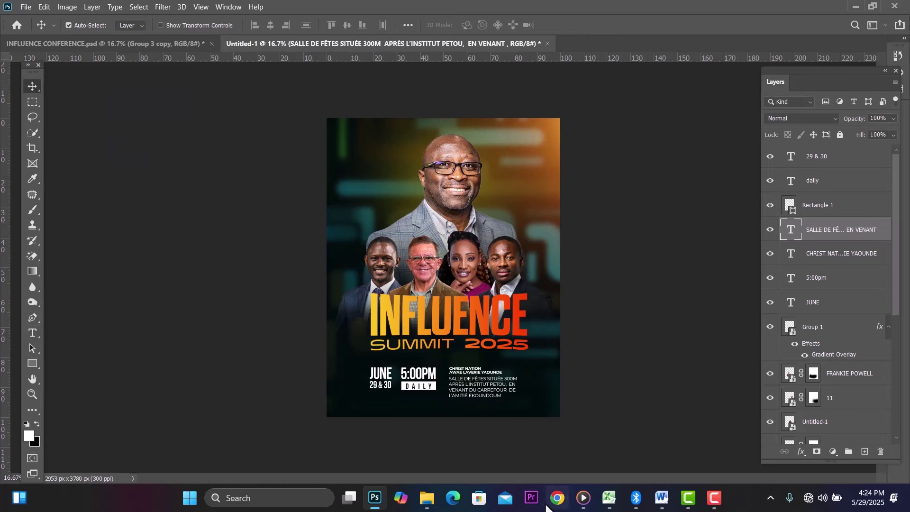
Step: Scale the address text block down to about 97% in two small transforms
key(ctrl+t)
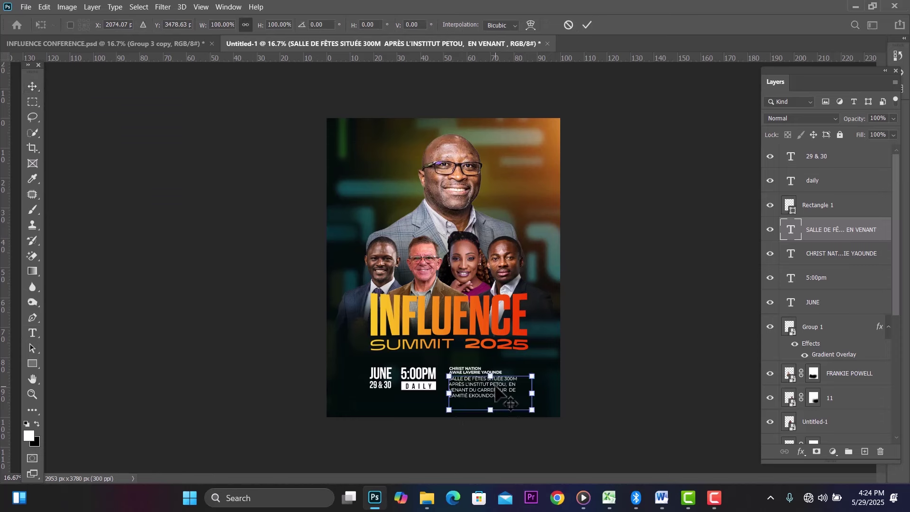
drag(530, 408, 516, 401)
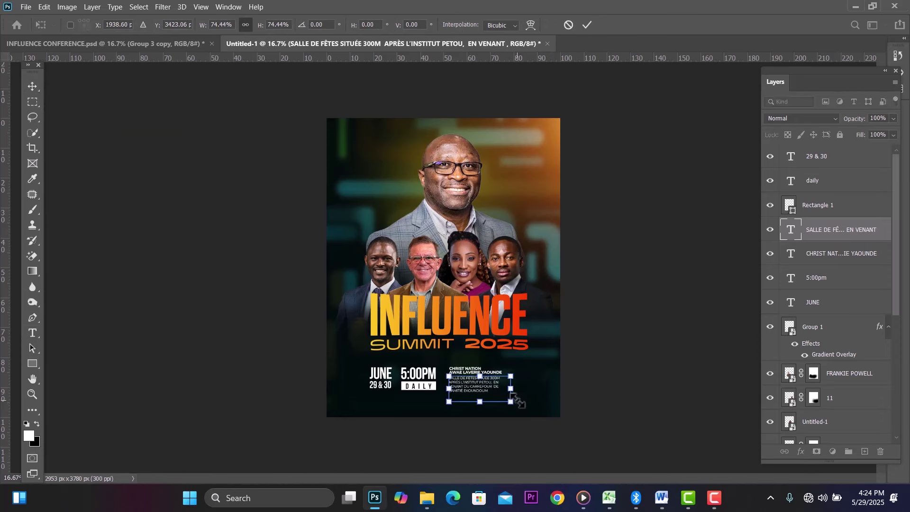
click(26, 83)
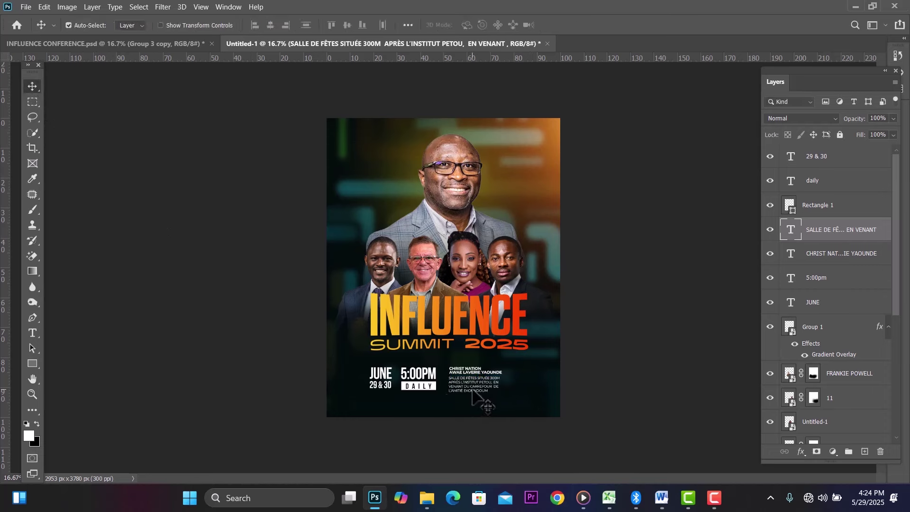
key(ctrl+t)
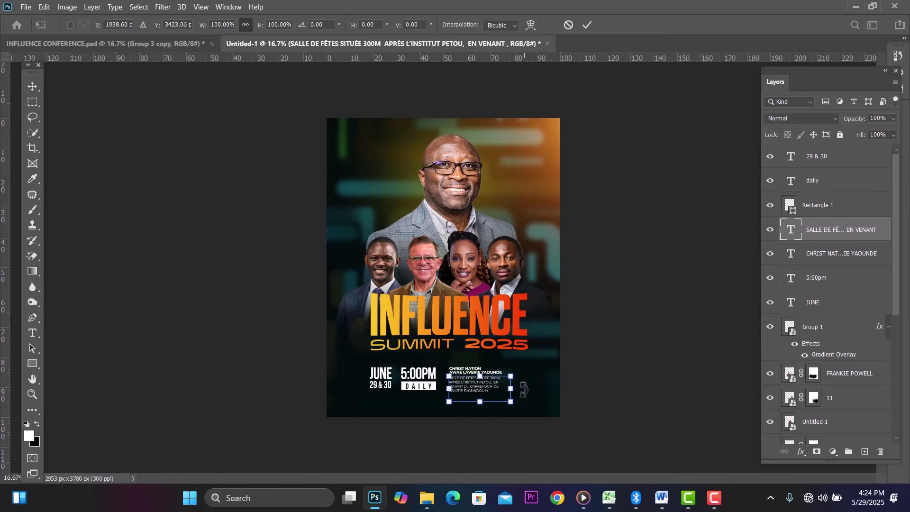
drag(511, 403, 510, 403)
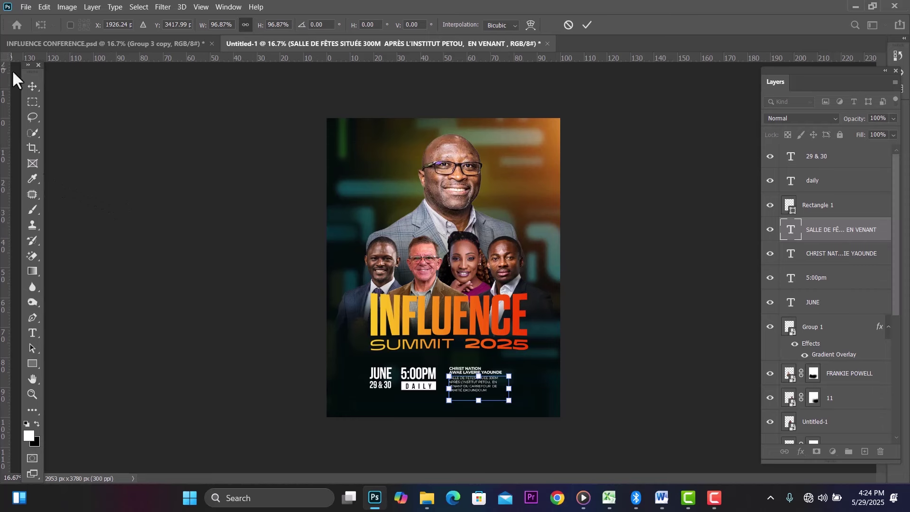
click(25, 92)
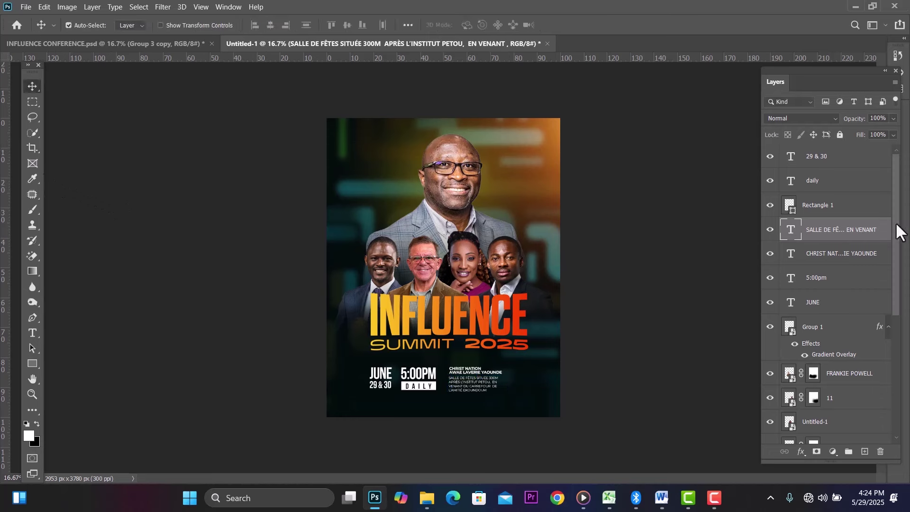
Step: Enlarge the 29 & 30 through JUNE layers to about 117% and nudge the block up and right
click(863, 165)
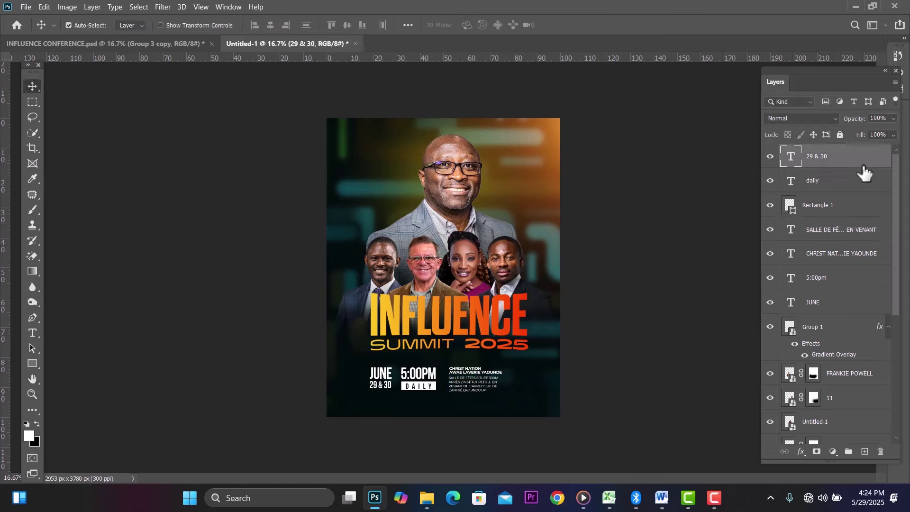
shift+click(854, 306)
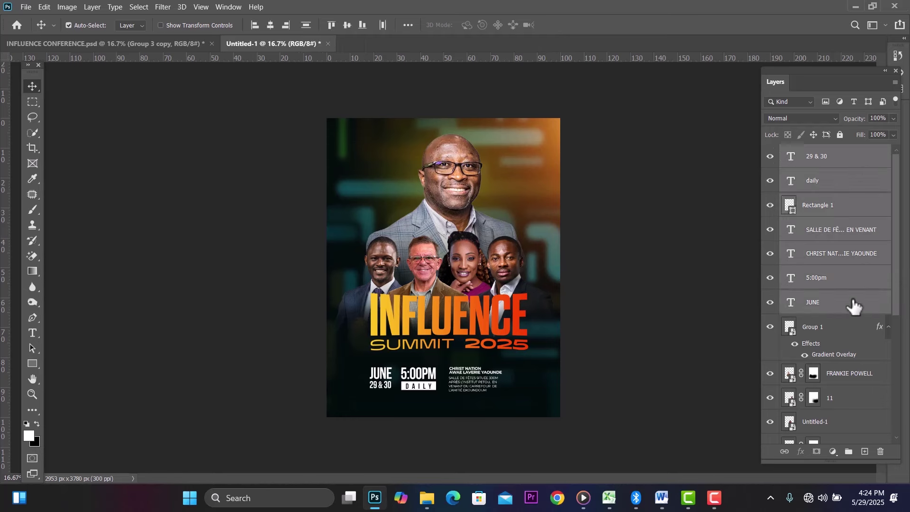
key(ctrl+t)
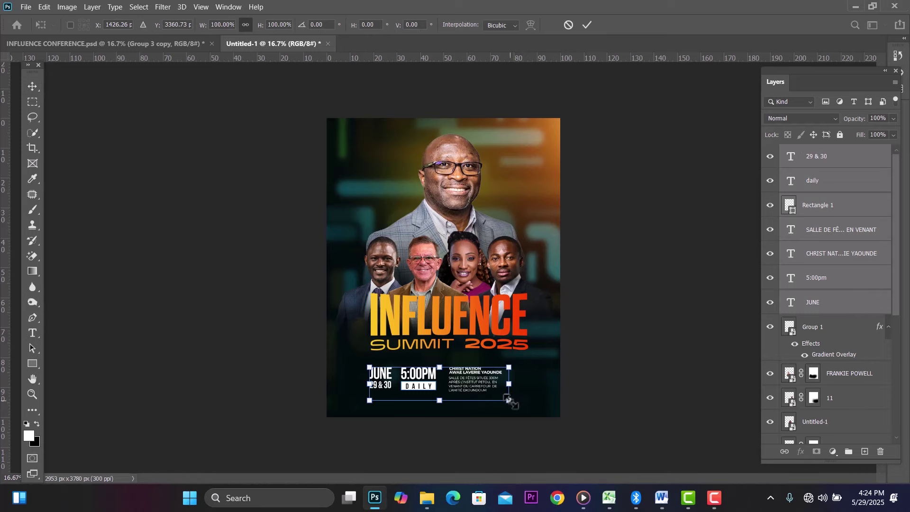
drag(508, 399, 537, 406)
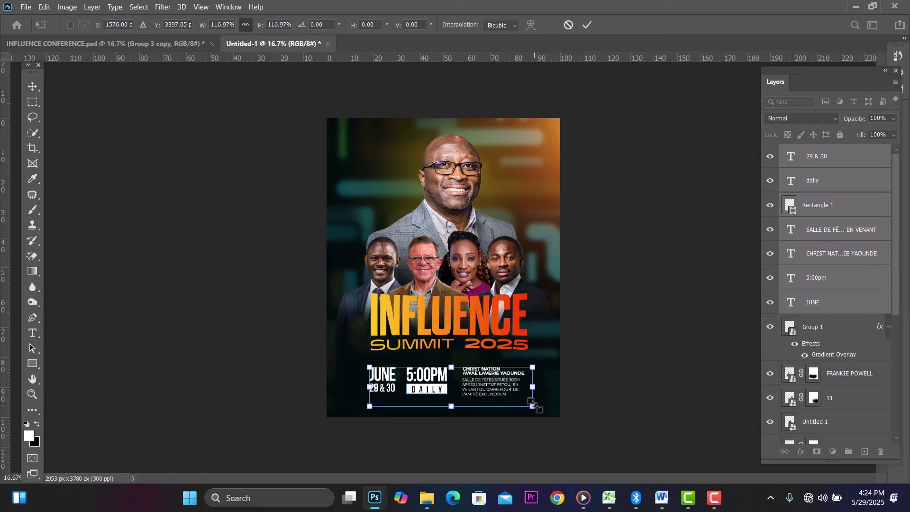
key(Up)
key(Up)
key(Up)
key(Up)
key(Up)
key(Up)
key(Up)
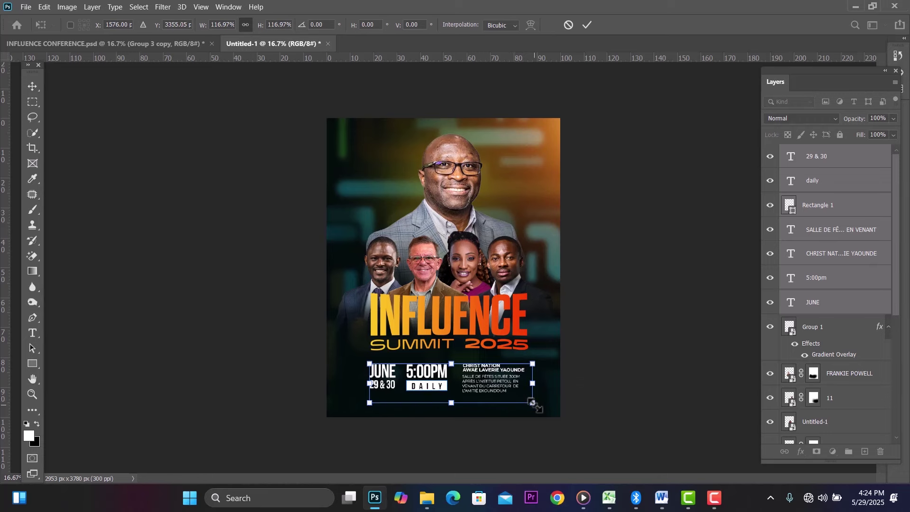
click(37, 89)
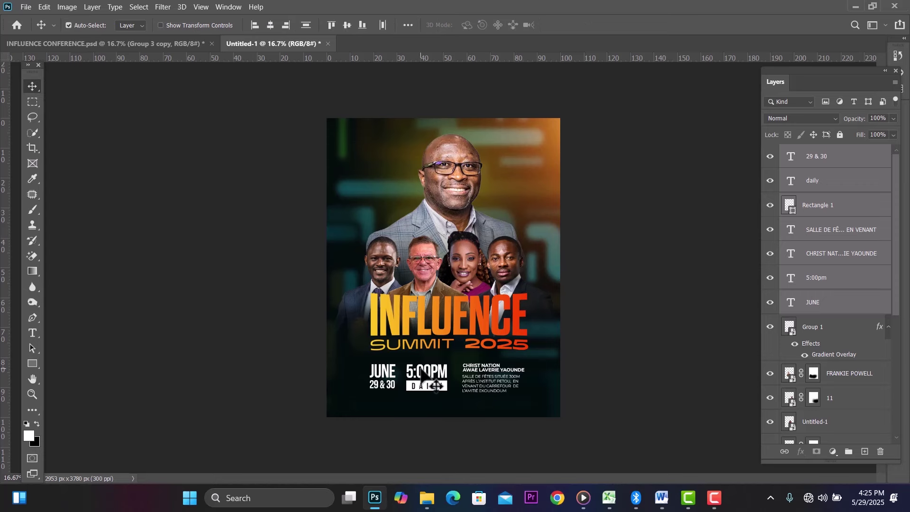
key(shift+Right)
key(shift+Right)
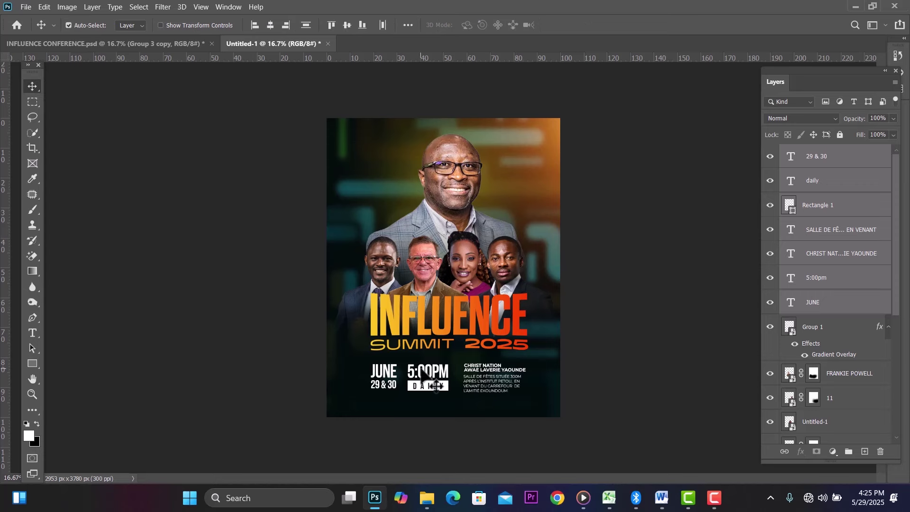
click(213, 353)
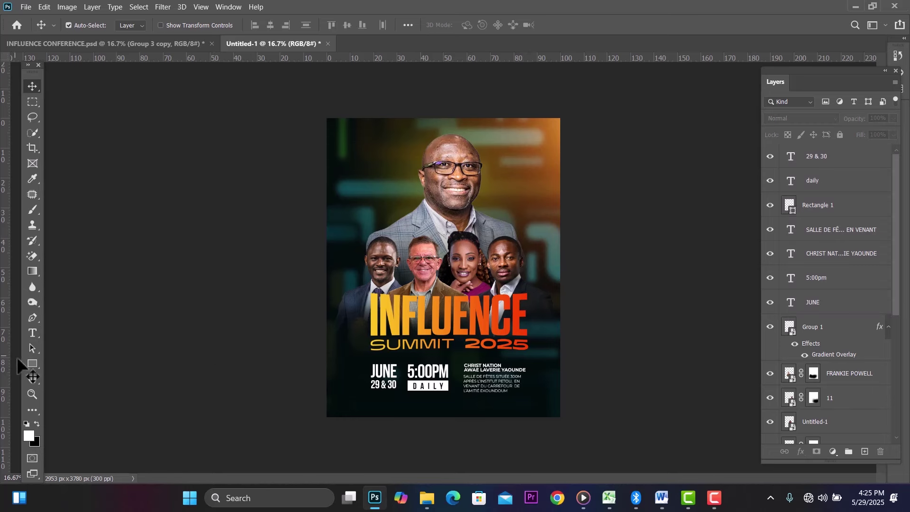
Step: Draw a thin white vertical bar on a new layer between JUNE and 5:00PM
click(29, 365)
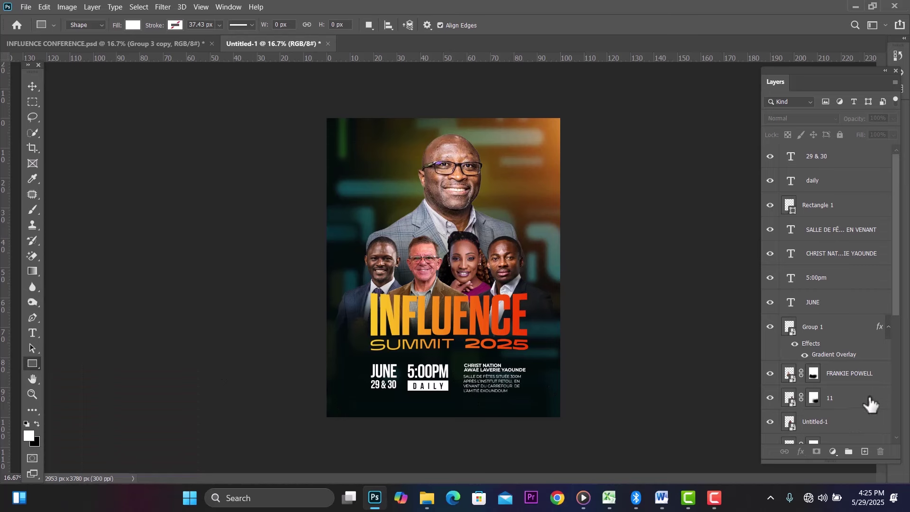
click(875, 181)
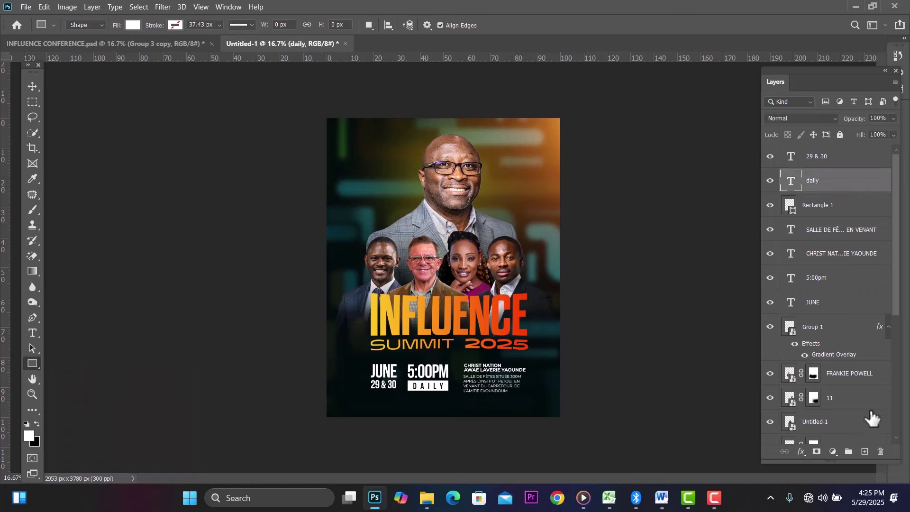
click(865, 452)
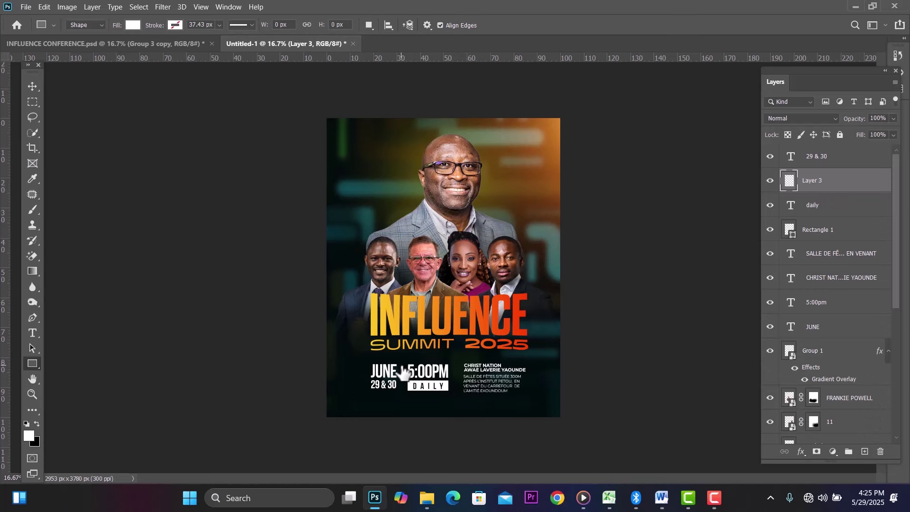
drag(402, 364, 404, 390)
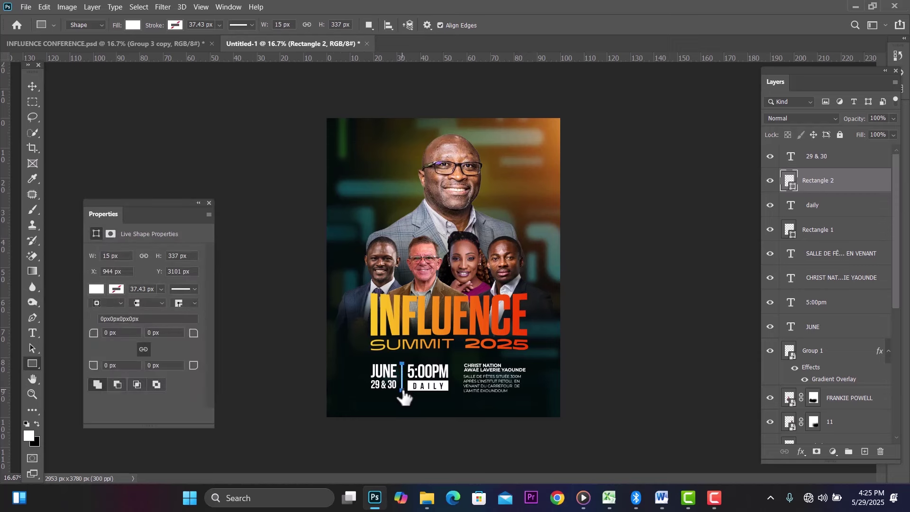
Step: Duplicate the divider and shift the copy right to separate 5:00PM from CHRIST NATION
click(37, 85)
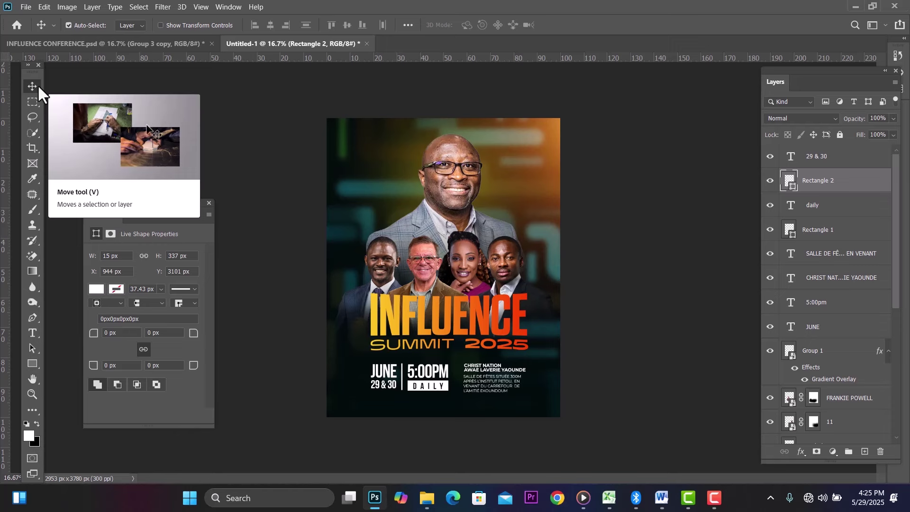
key(ctrl+j)
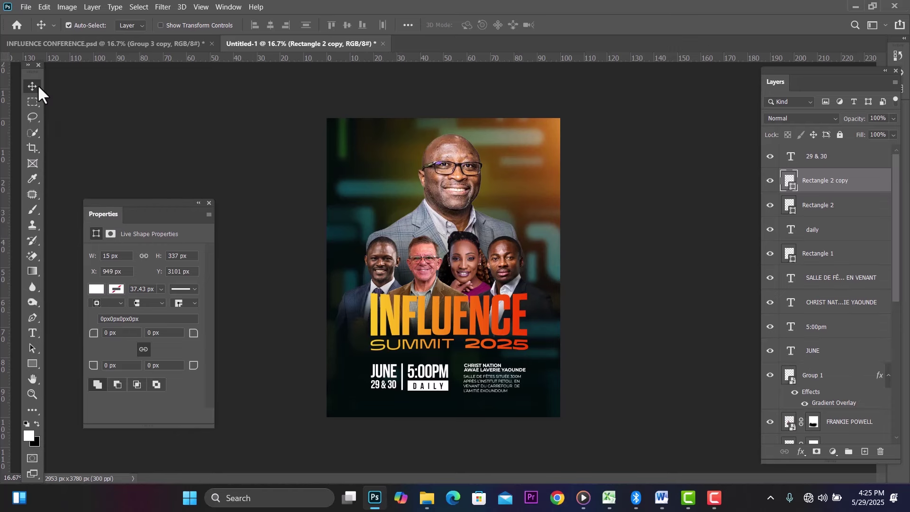
key(shift+Right)
key(shift+Right)
key(shift+Right)
key(shift+Right)
key(shift+Right)
key(shift+Right)
key(shift+Right)
key(shift+Right)
key(shift+Right)
key(shift+Right)
key(shift+Right)
key(shift+Right)
key(shift+Right)
key(shift+Right)
key(shift+Right)
key(shift+Right)
key(shift+Right)
key(shift+Right)
key(shift+Right)
key(shift+Right)
key(shift+Right)
key(shift+Right)
key(shift+Right)
key(shift+Right)
key(shift+Right)
key(shift+Right)
key(shift+Right)
key(shift+Right)
click(209, 203)
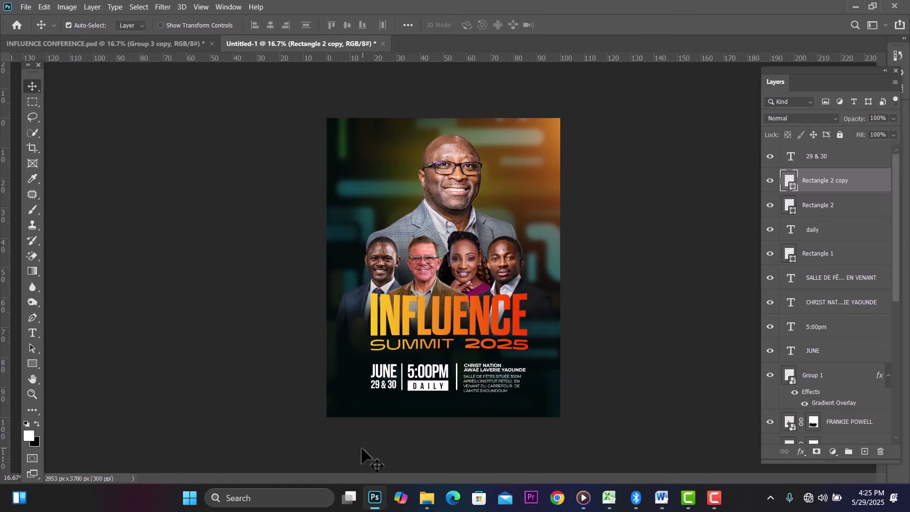
Step: Drag the lens flare image from the GRAPHICS folder onto the poster
mouse_move(427, 497)
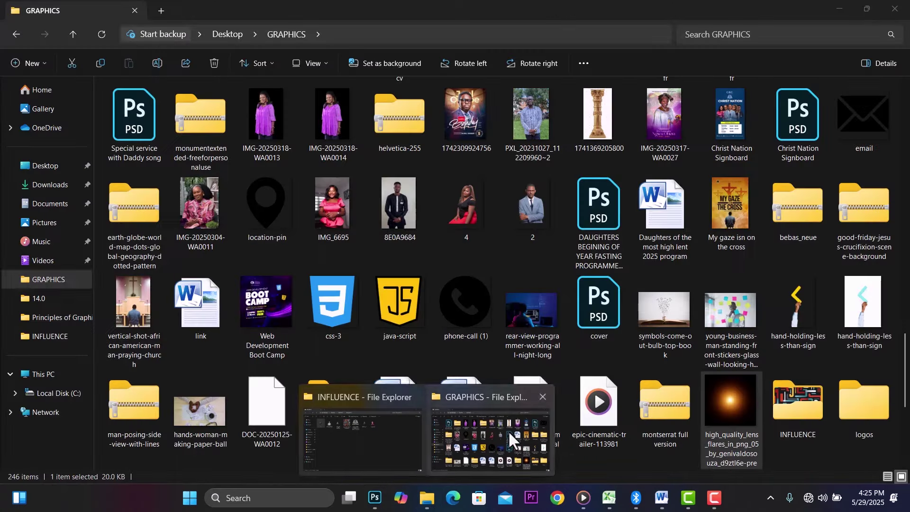
click(508, 430)
drag(727, 401, 472, 323)
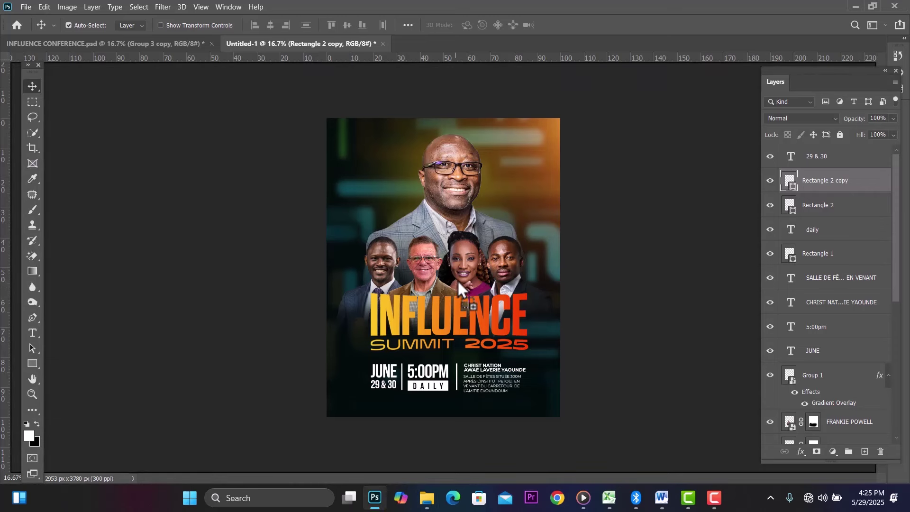
drag(457, 280, 458, 279)
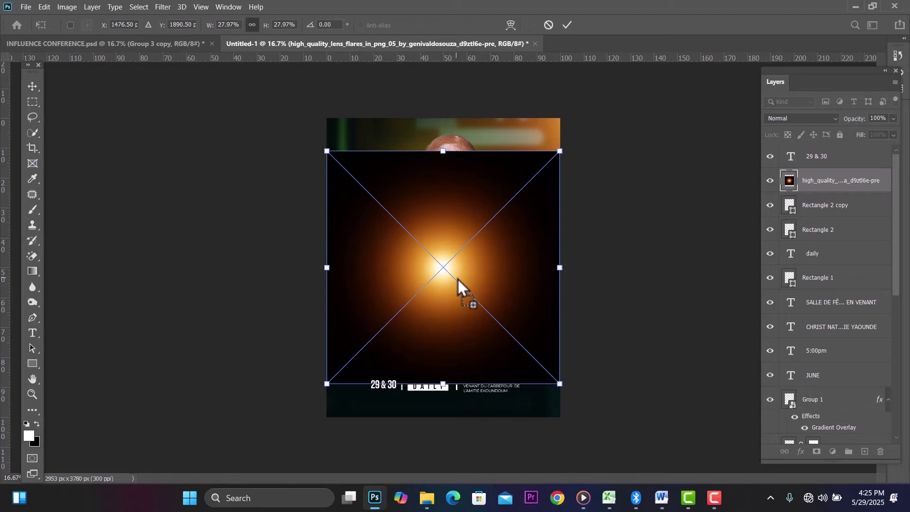
Step: Blend the flare in Screen mode and squash it into a thin streak beneath SUMMIT 2025
click(793, 117)
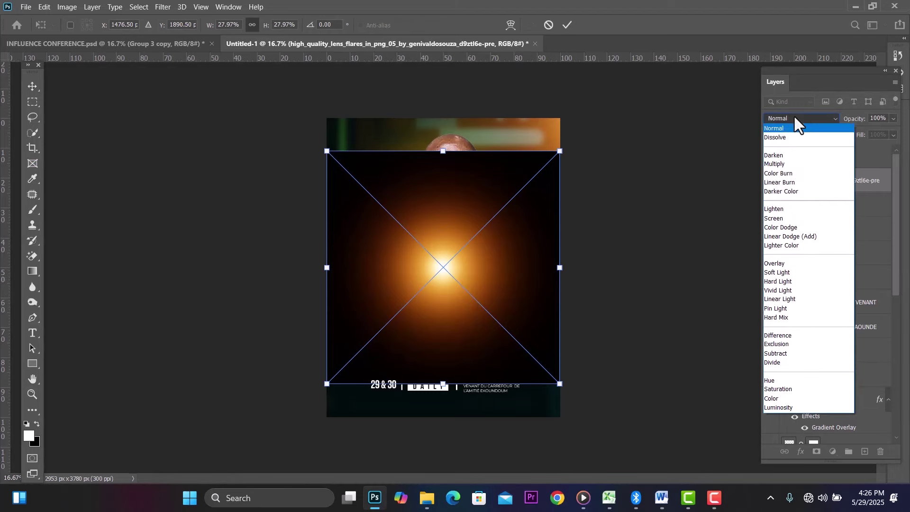
click(778, 218)
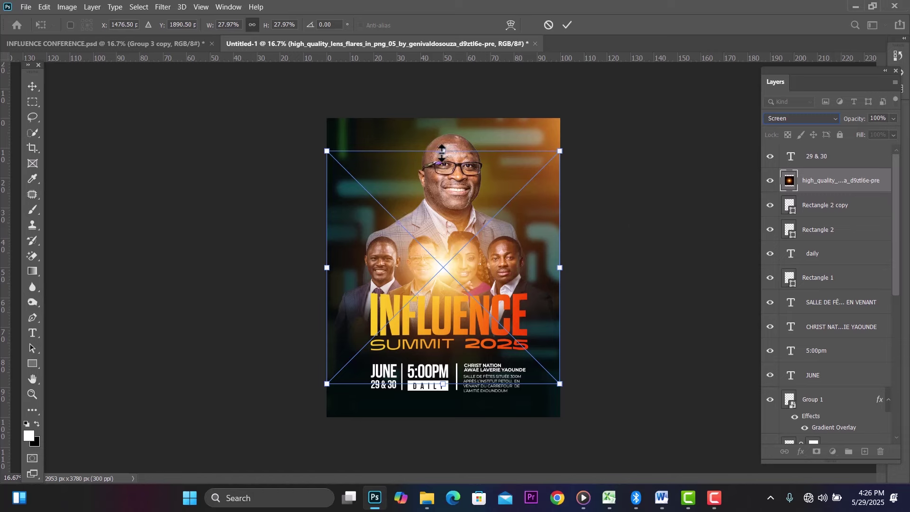
drag(442, 152, 420, 370)
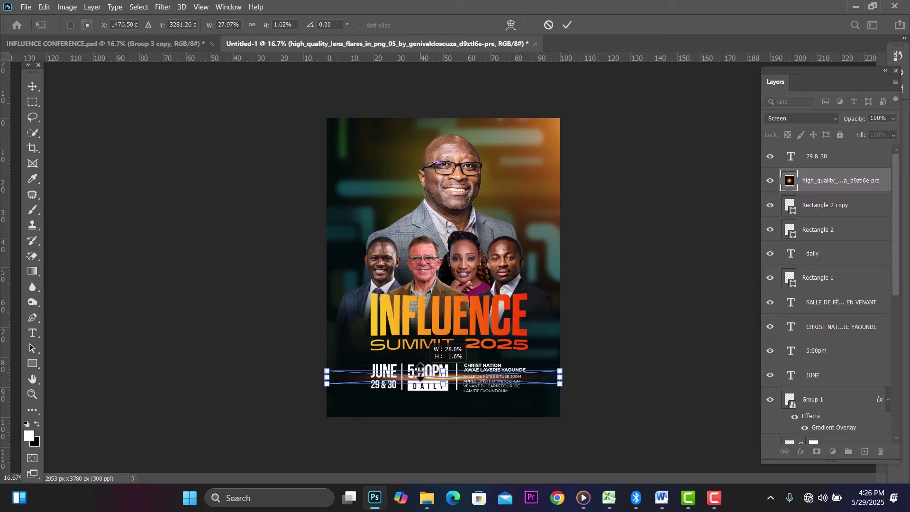
click(33, 86)
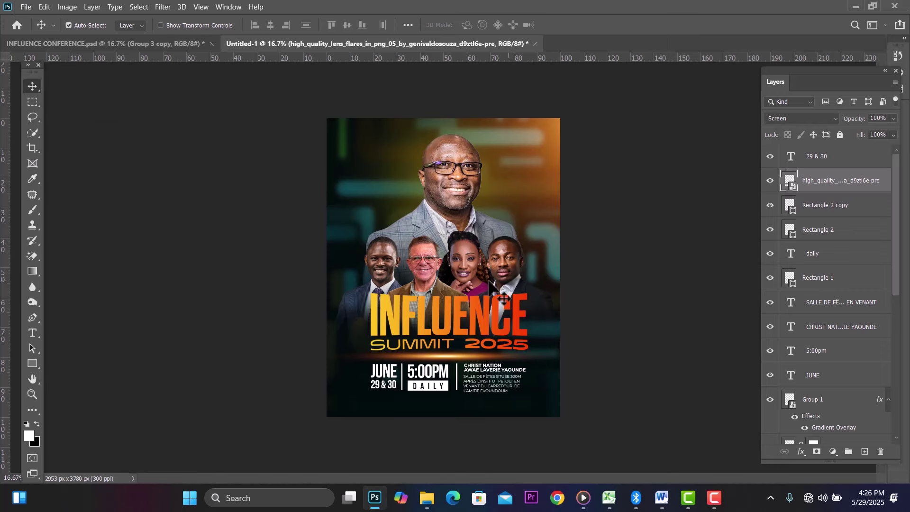
Step: Drag LOGO CHRIST NATION from the INFLUENCE folder onto the poster, shrink it, and place it top-left
mouse_move(427, 498)
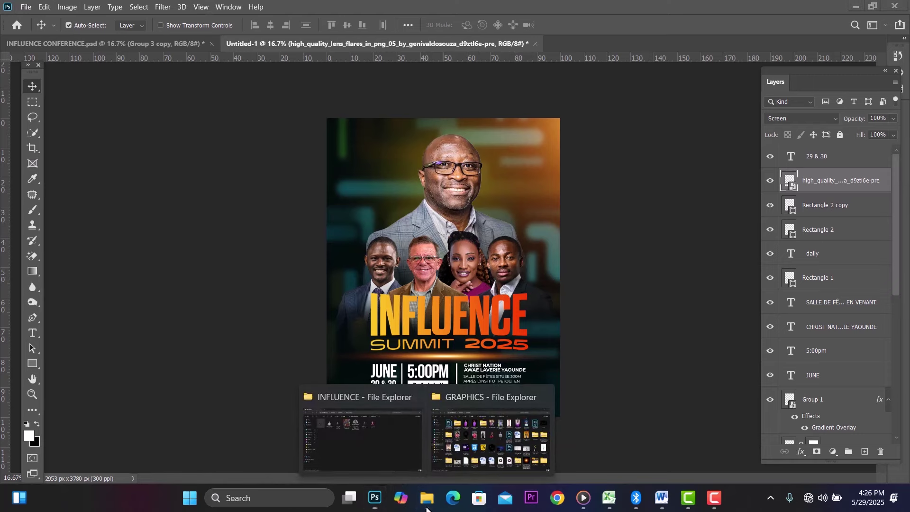
click(385, 472)
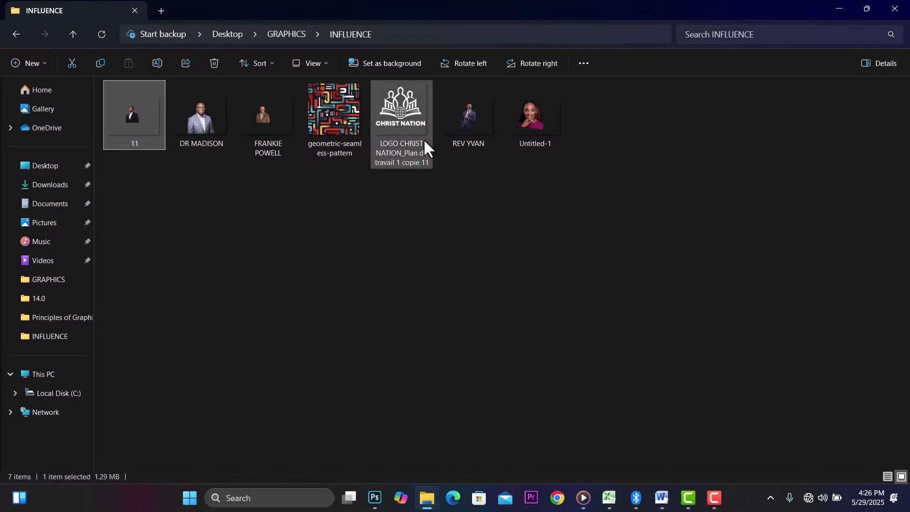
mouse_move(411, 118)
mouse_down()
mouse_move(411, 374)
mouse_move(376, 496)
mouse_move(396, 109)
mouse_up()
drag(384, 158, 383, 158)
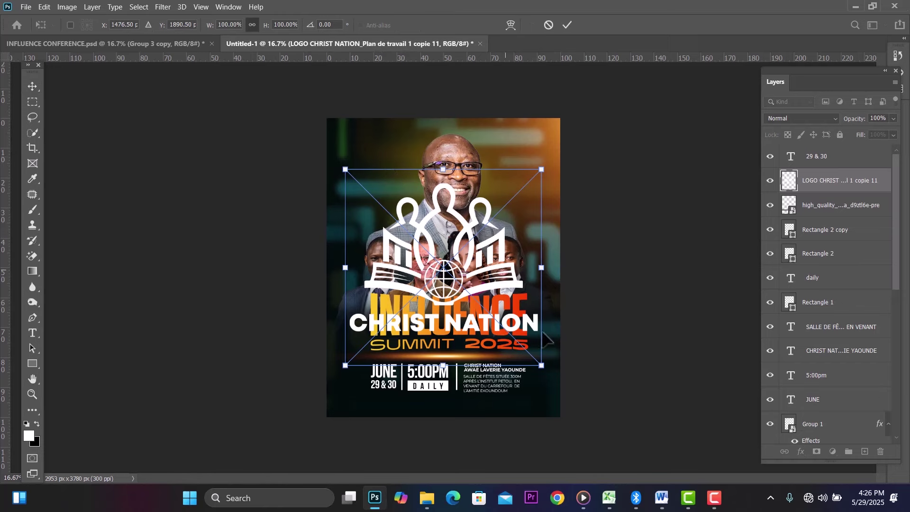
drag(543, 368, 388, 174)
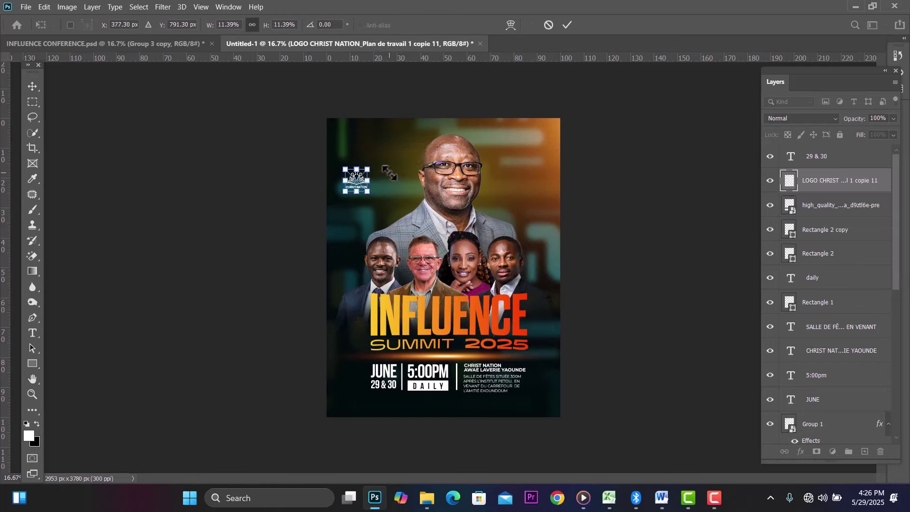
click(37, 85)
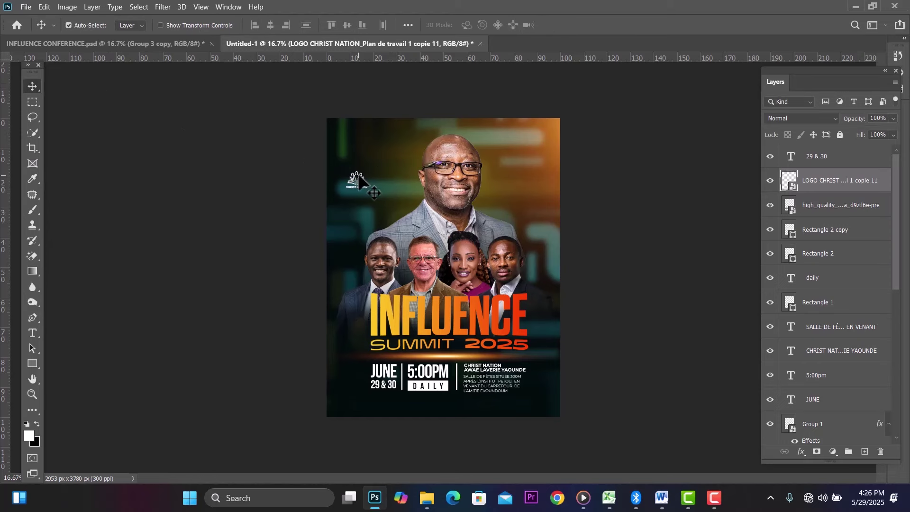
drag(359, 178, 371, 147)
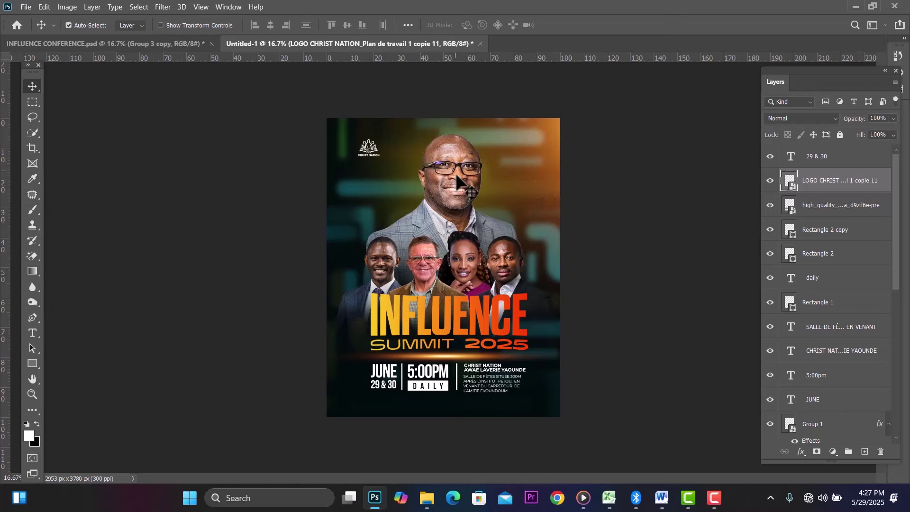
Step: Drag the high_quality lens flare layer up between the two speaker photo layers
click(540, 188)
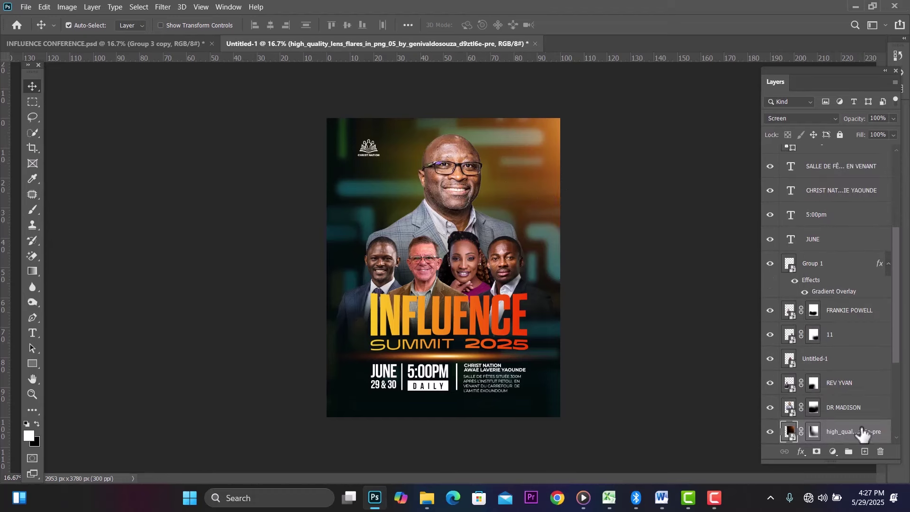
drag(862, 432, 860, 398)
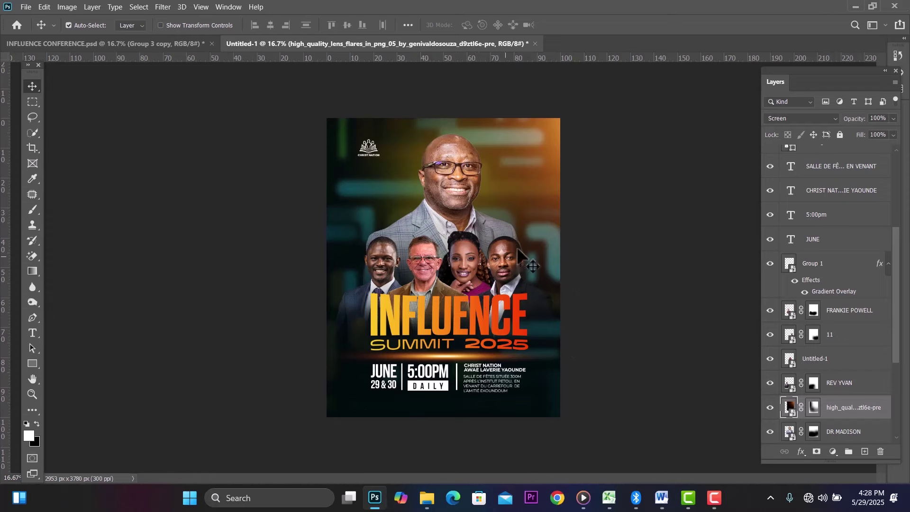
click(508, 258)
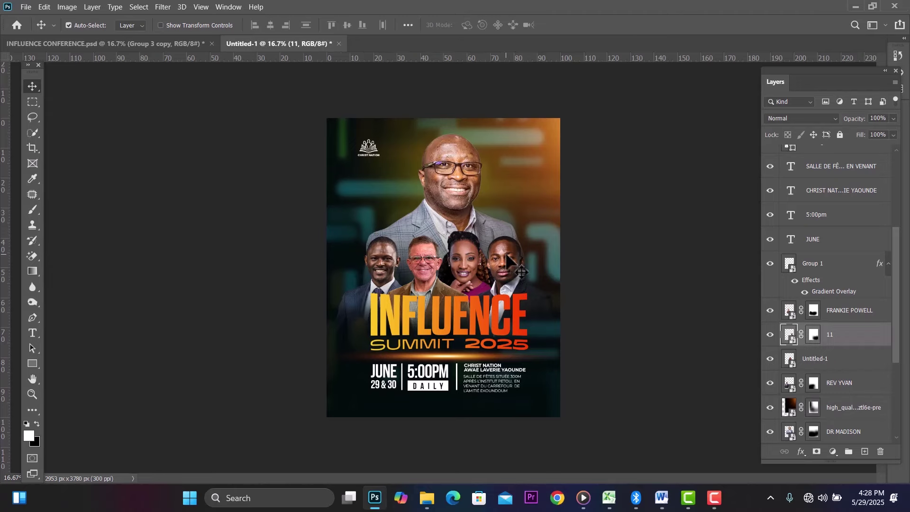
Step: Apply a Camera Raw filter to layer 11 with contrast +12, clarity +25 and added sharpening
click(163, 6)
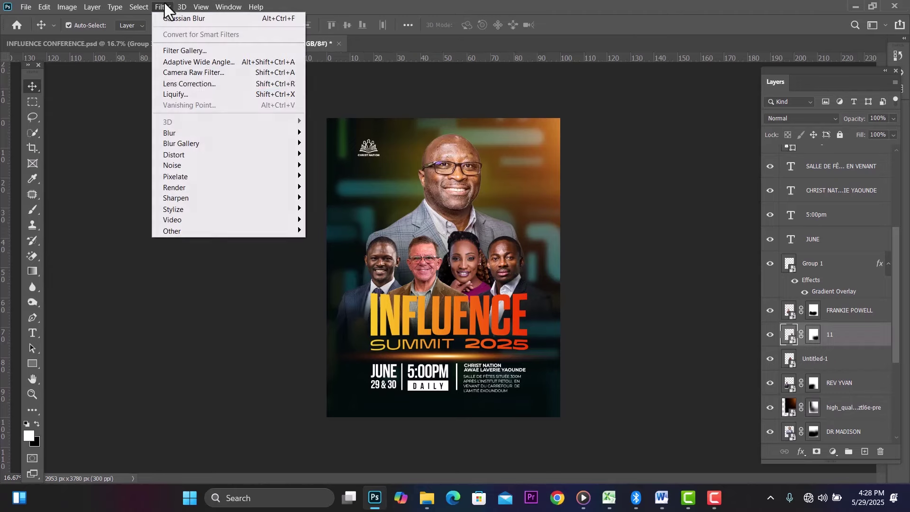
click(217, 73)
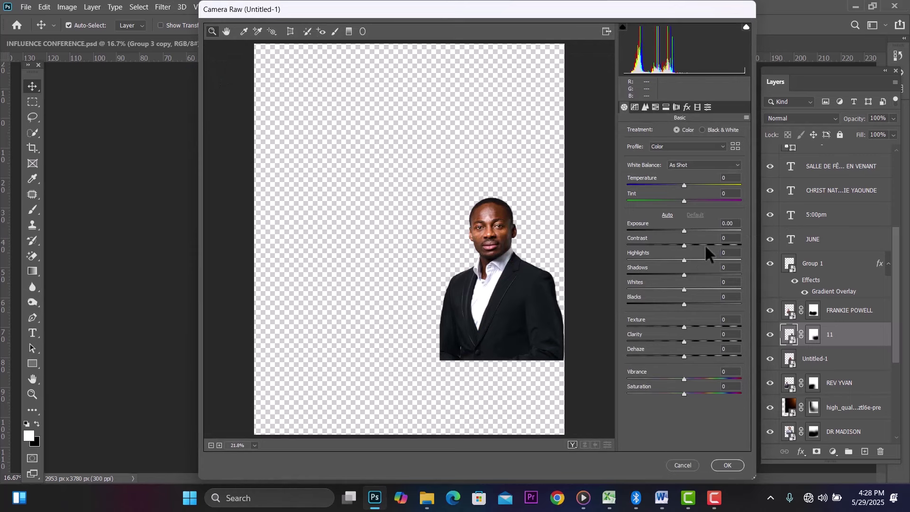
drag(686, 243, 692, 244)
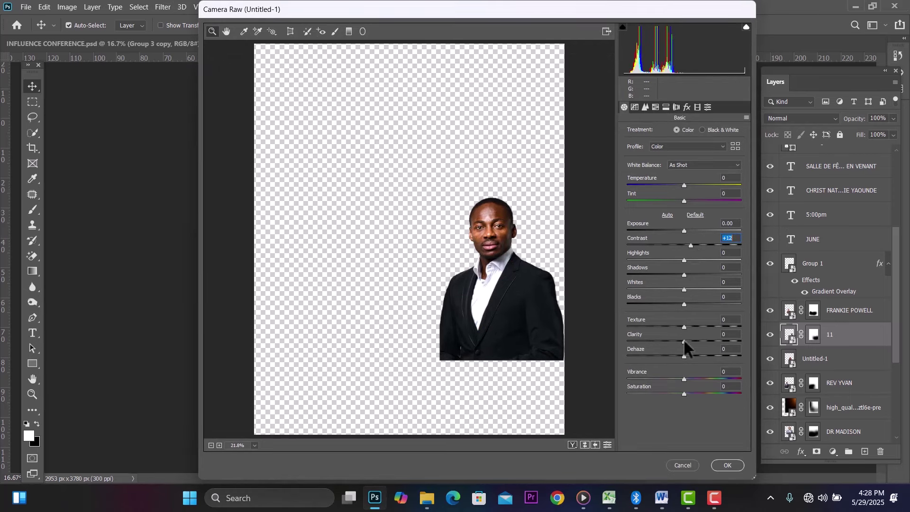
mouse_move(684, 340)
mouse_down()
mouse_move(697, 340)
mouse_move(687, 355)
mouse_up()
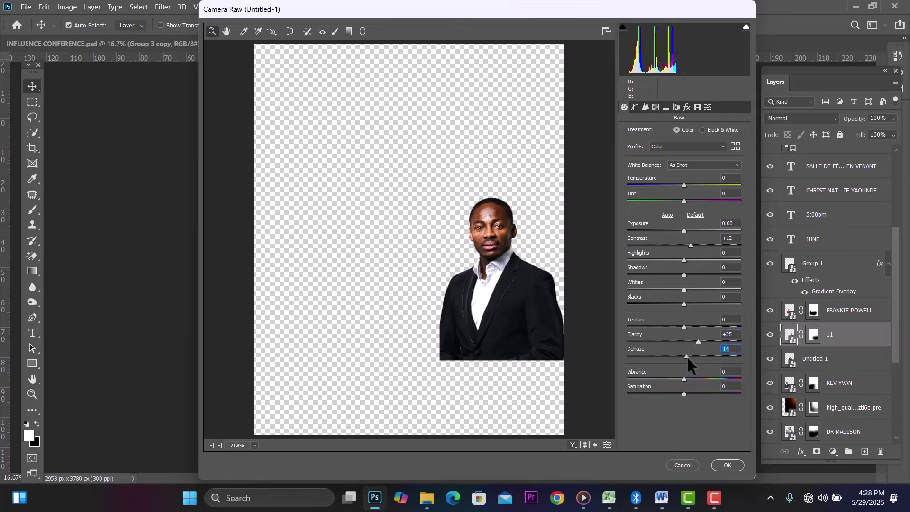
click(645, 104)
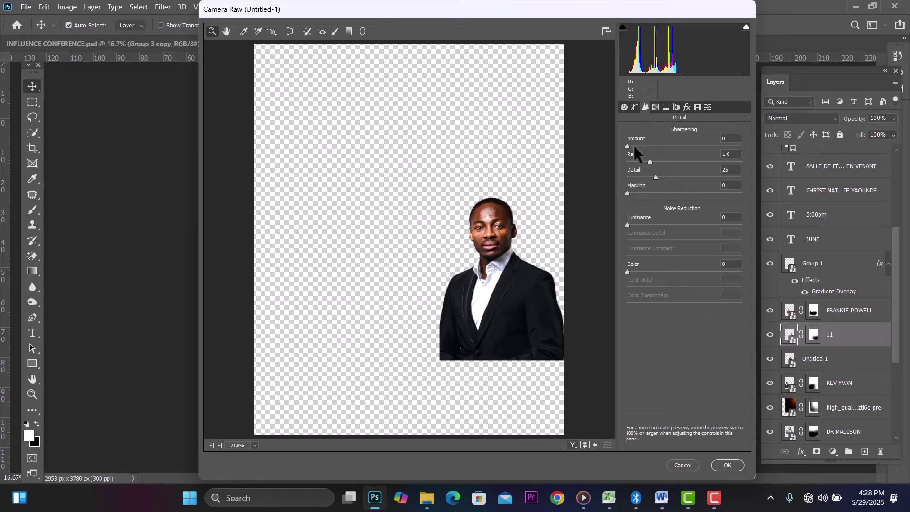
drag(627, 145, 665, 144)
click(723, 465)
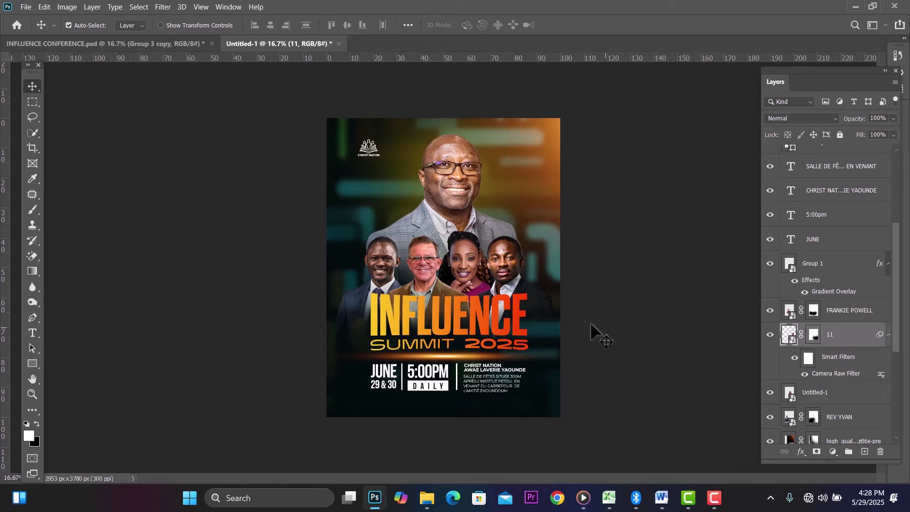
Step: Give Untitled-1 a Camera Raw filter with more contrast, clarity, slight dehaze and sharpening 51
click(473, 266)
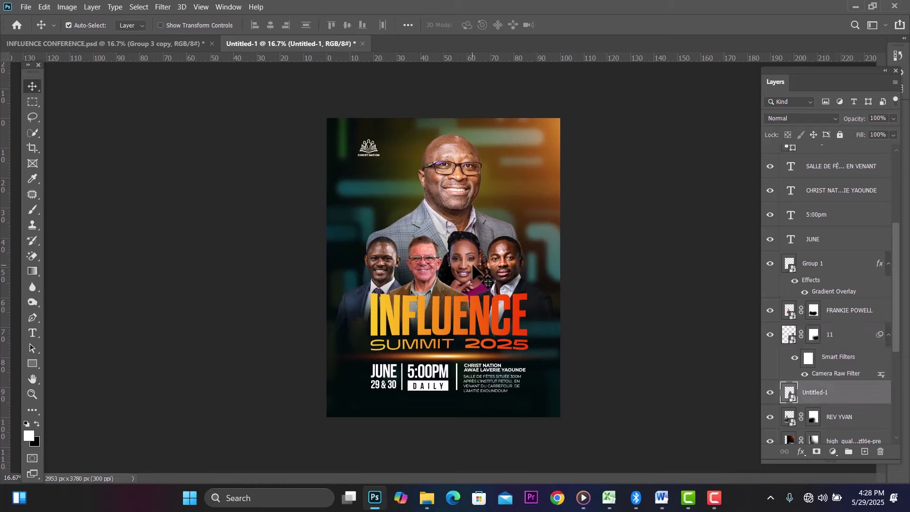
click(160, 3)
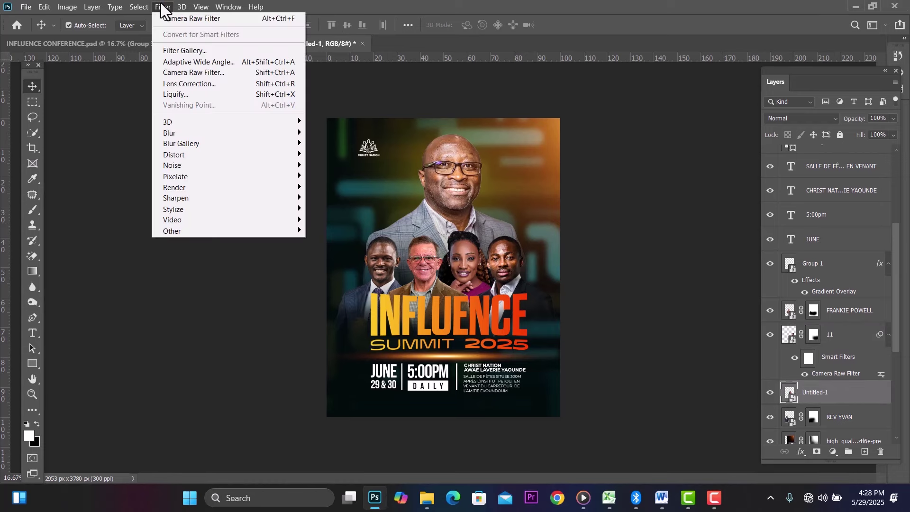
click(197, 74)
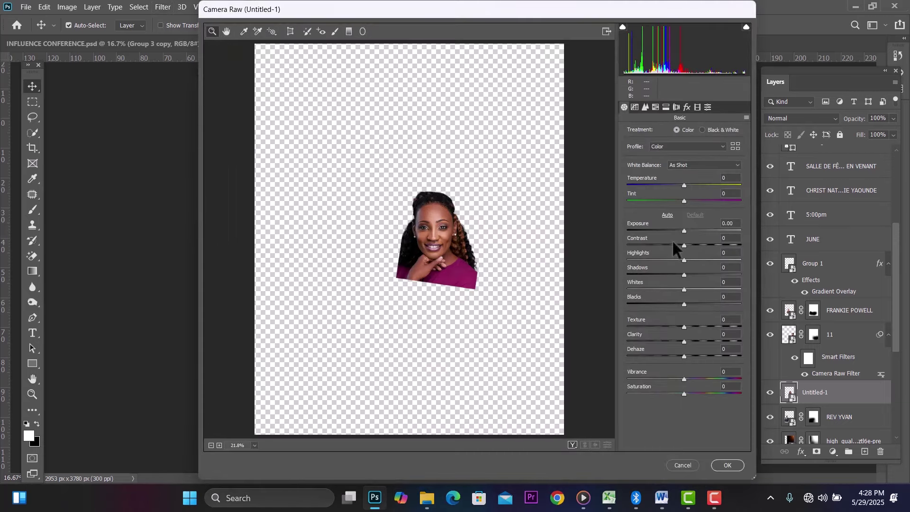
drag(683, 245, 710, 245)
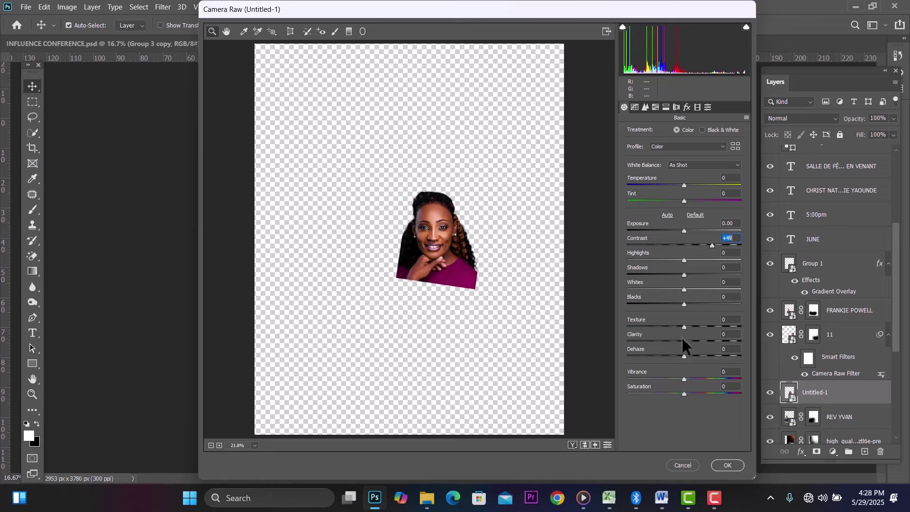
drag(683, 340, 695, 340)
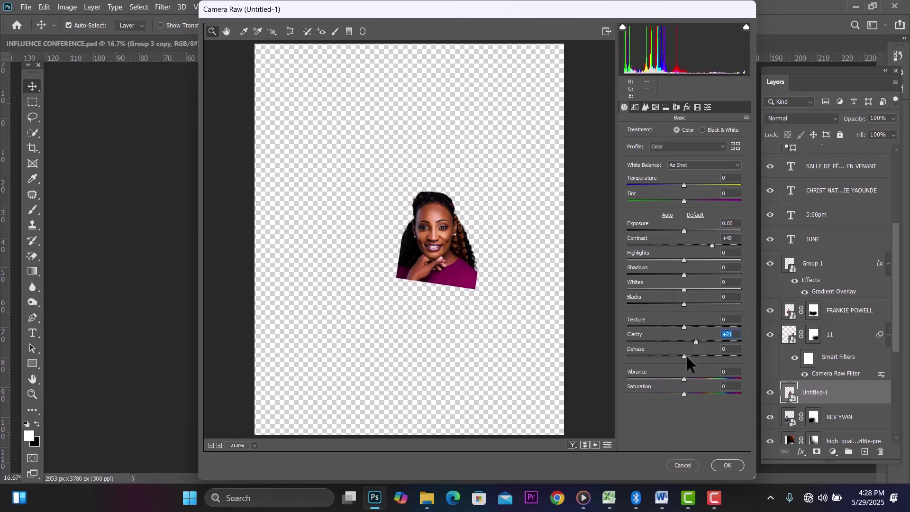
drag(686, 354, 689, 361)
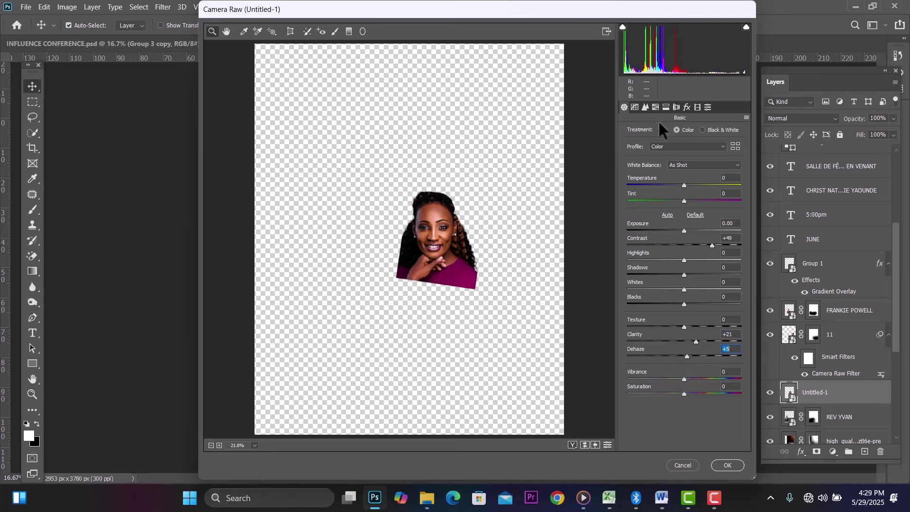
click(645, 108)
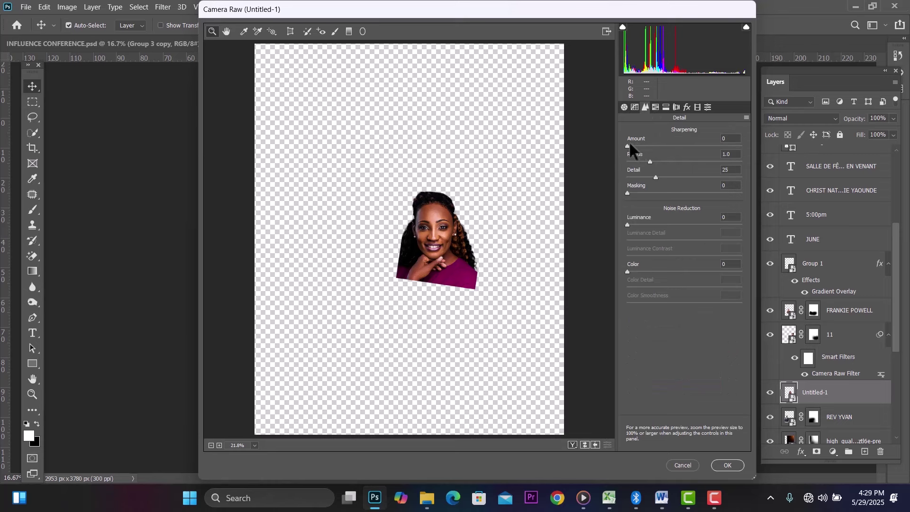
drag(630, 144, 668, 145)
click(716, 465)
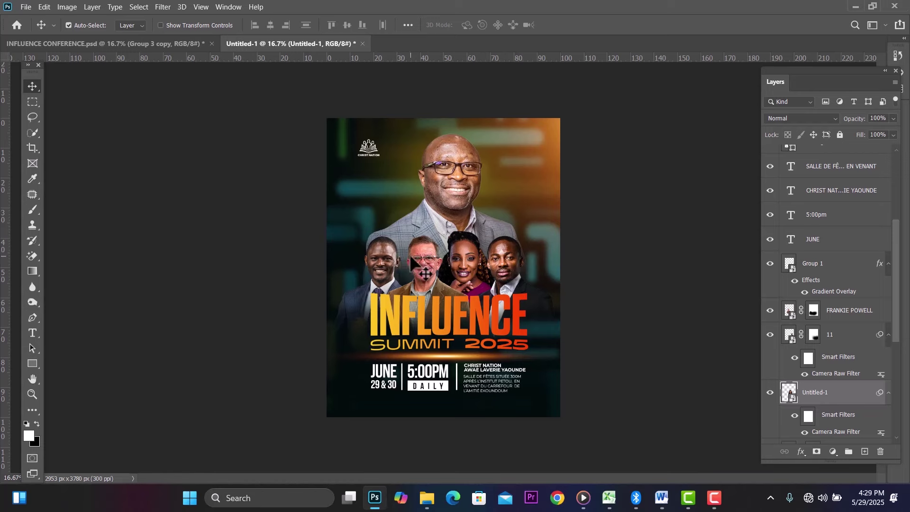
Step: Open Camera Raw on the brown-jacketed speaker's layer and raise contrast, clarity and dehaze
click(416, 262)
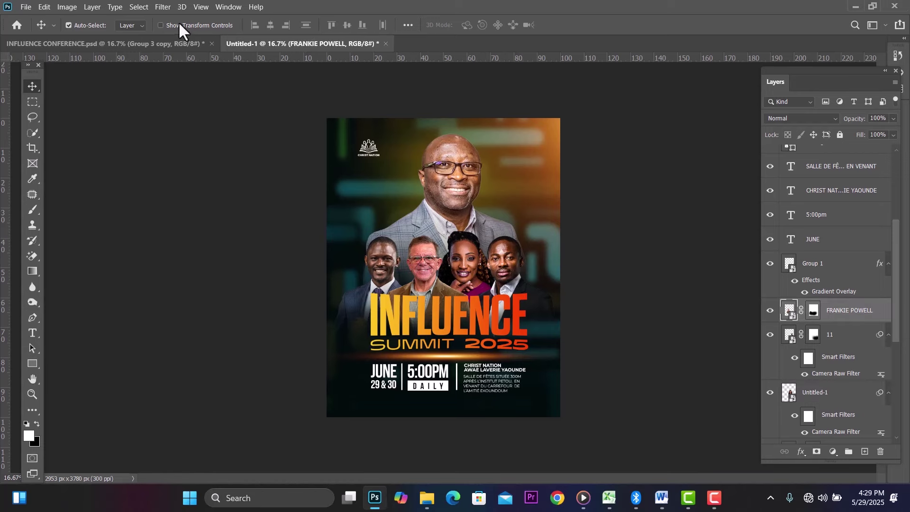
click(164, 6)
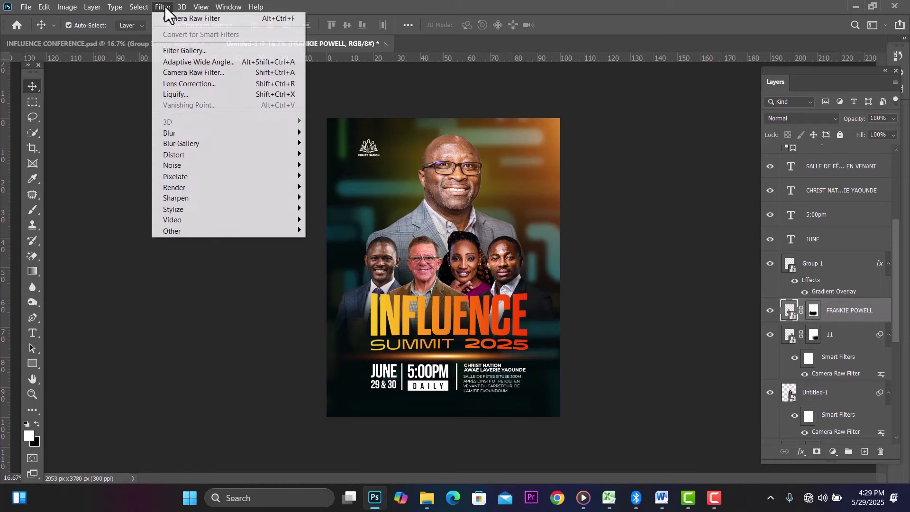
click(198, 72)
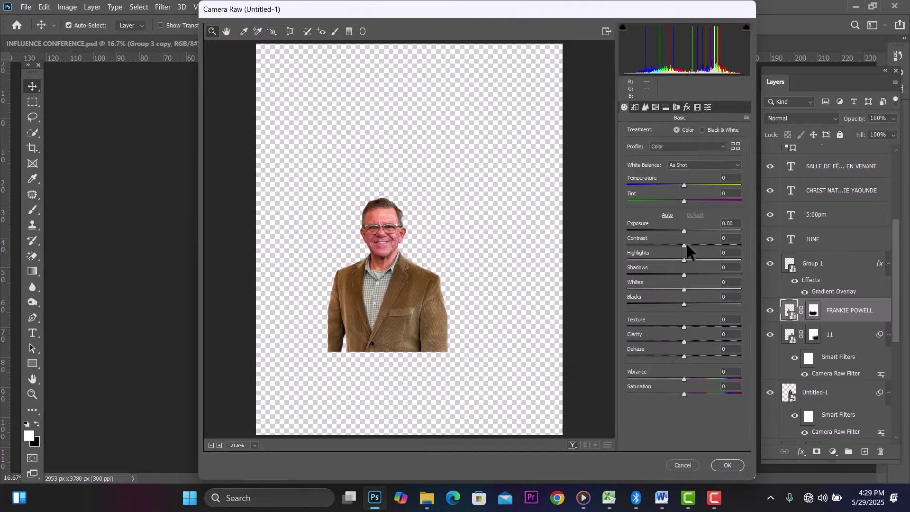
drag(683, 244, 706, 244)
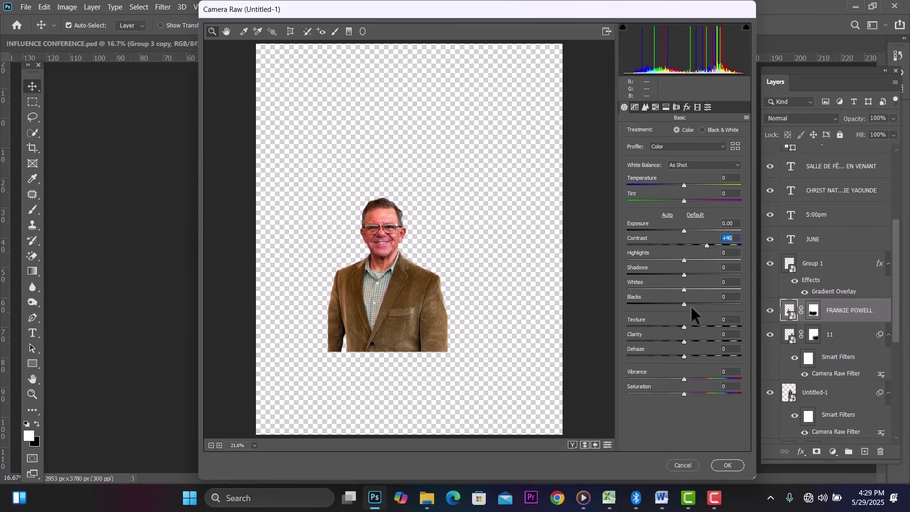
drag(686, 338, 698, 340)
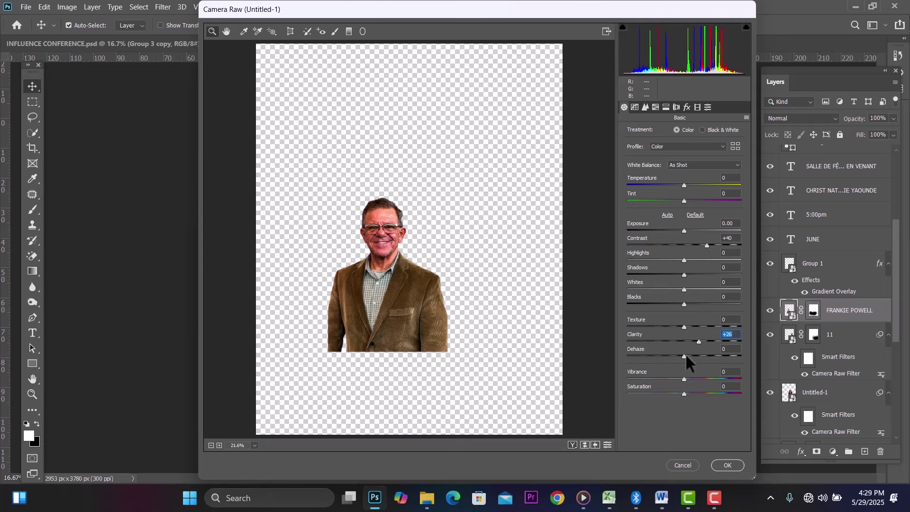
drag(685, 353, 691, 354)
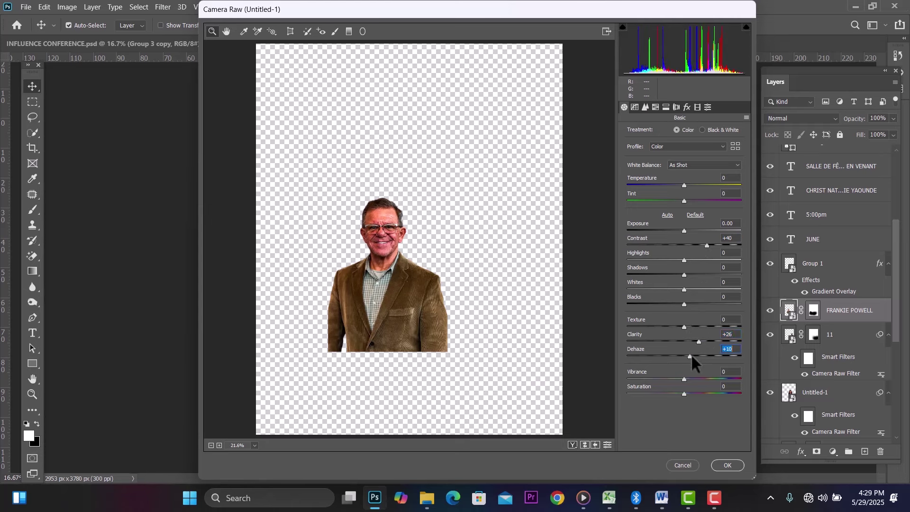
Step: Set Sharpening Amount to 45 and Orange luminance to +20, then apply the filter
click(645, 108)
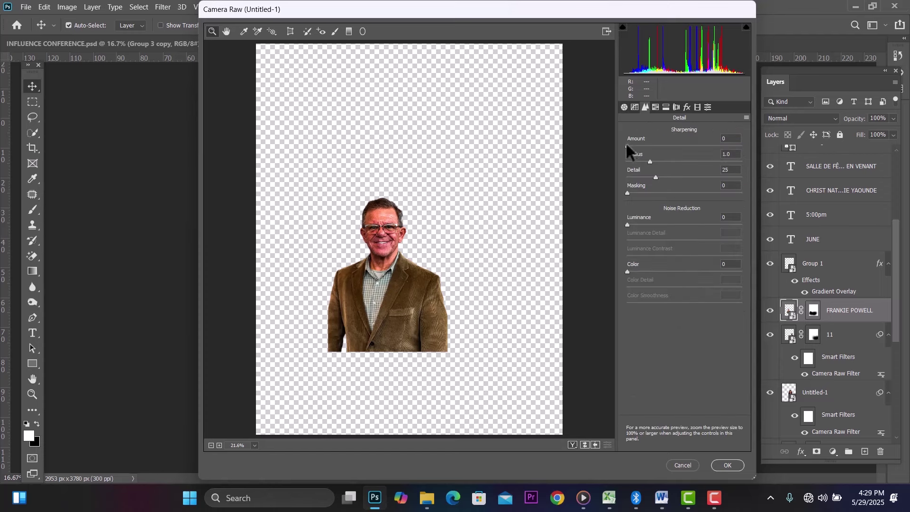
drag(625, 141, 659, 140)
click(658, 107)
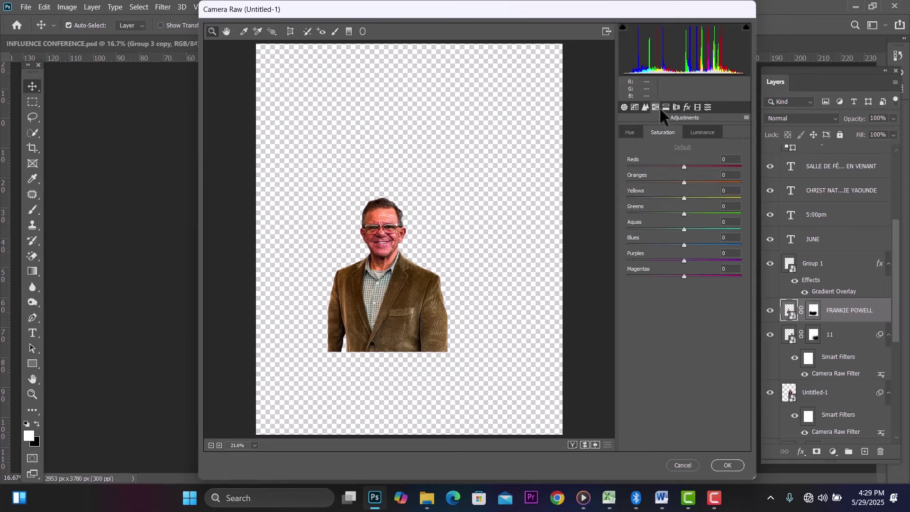
click(704, 133)
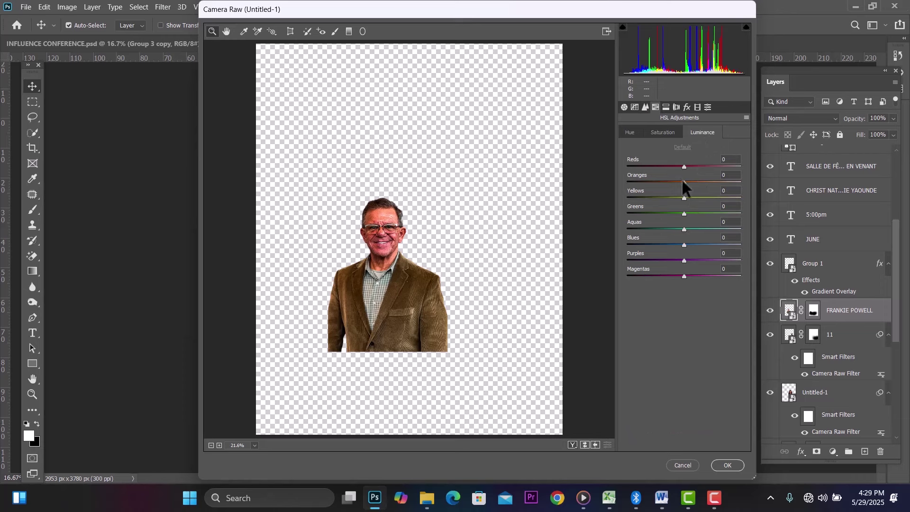
mouse_move(682, 181)
mouse_down()
mouse_move(692, 183)
mouse_move(679, 182)
mouse_up()
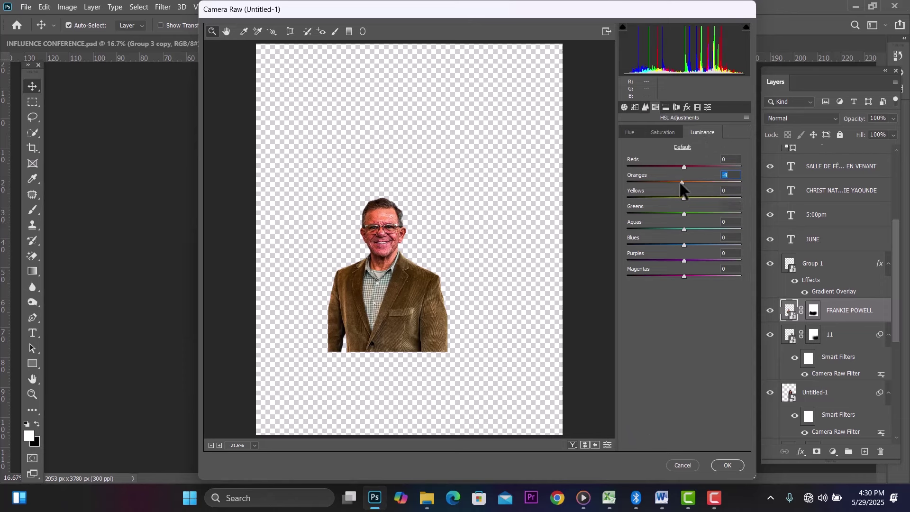
click(723, 462)
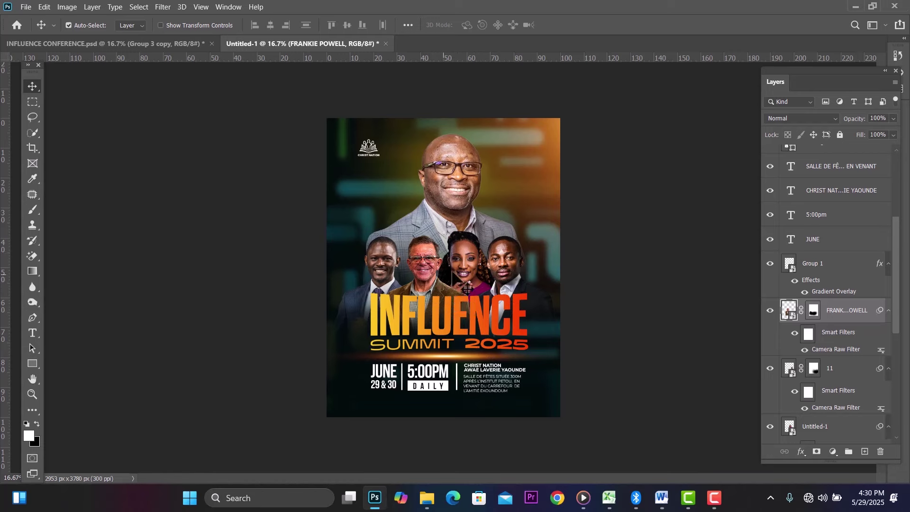
Step: Apply a Camera Raw Filter to the pinstripe-suit speaker with Contrast +13, Clarity +32 and Sharpening 40
click(382, 260)
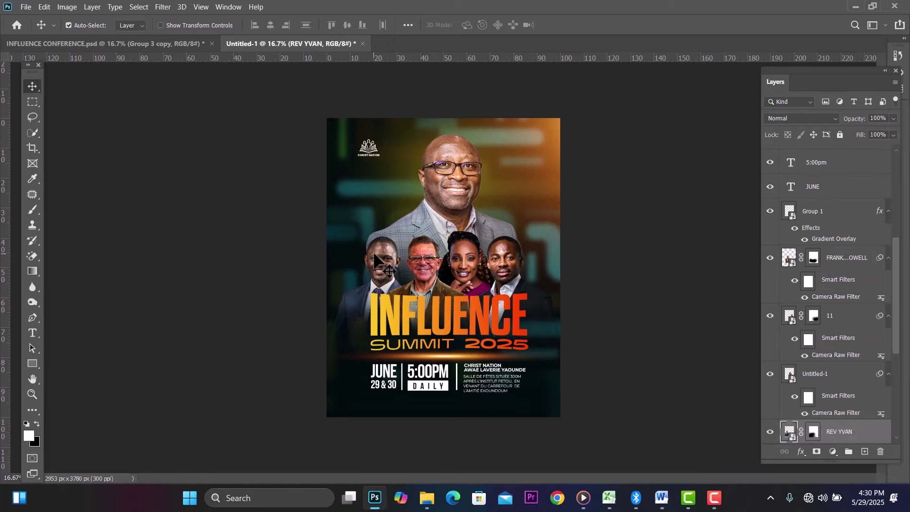
click(163, 7)
click(188, 72)
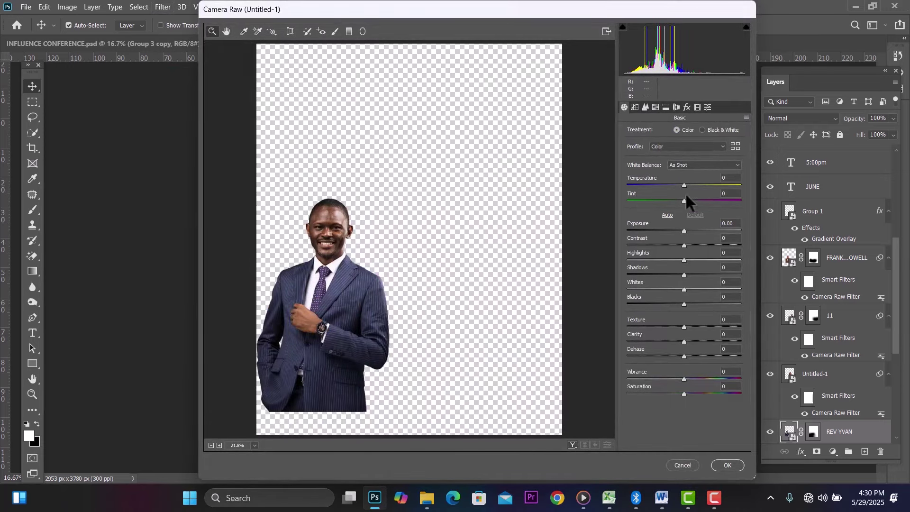
drag(682, 245, 685, 244)
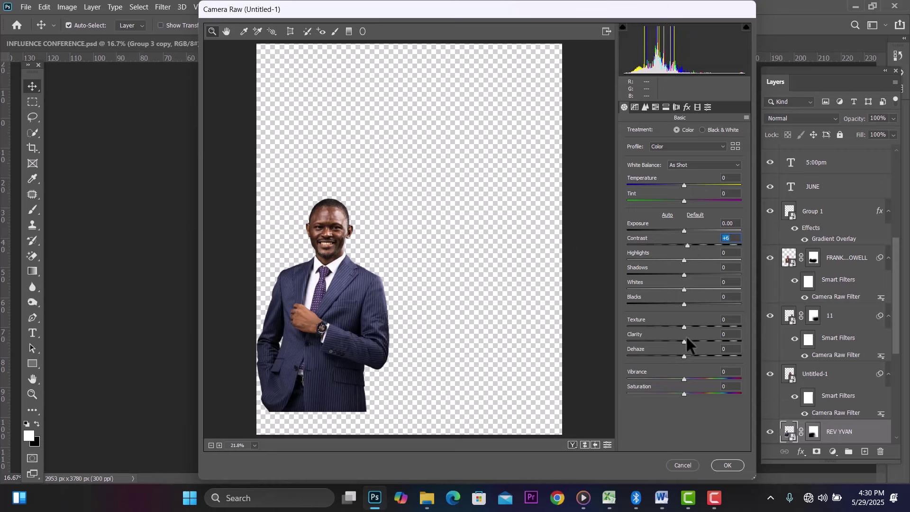
drag(684, 341, 695, 327)
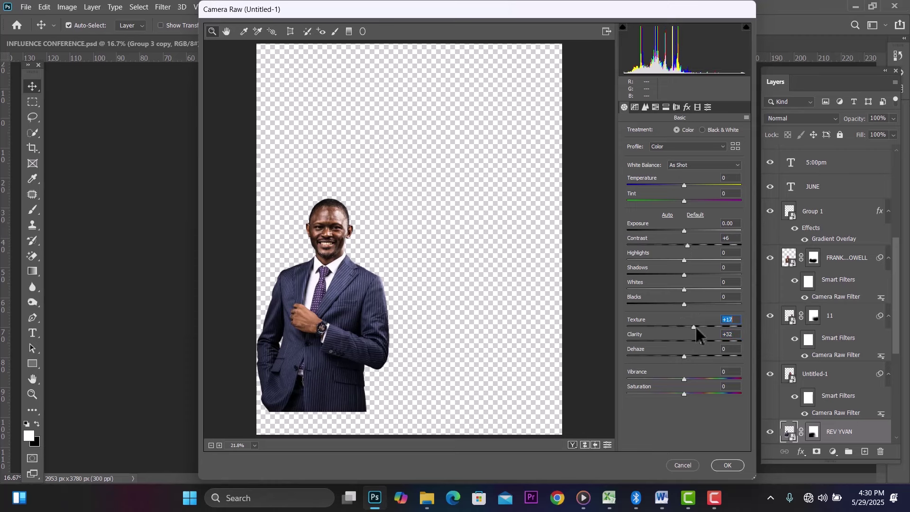
click(654, 106)
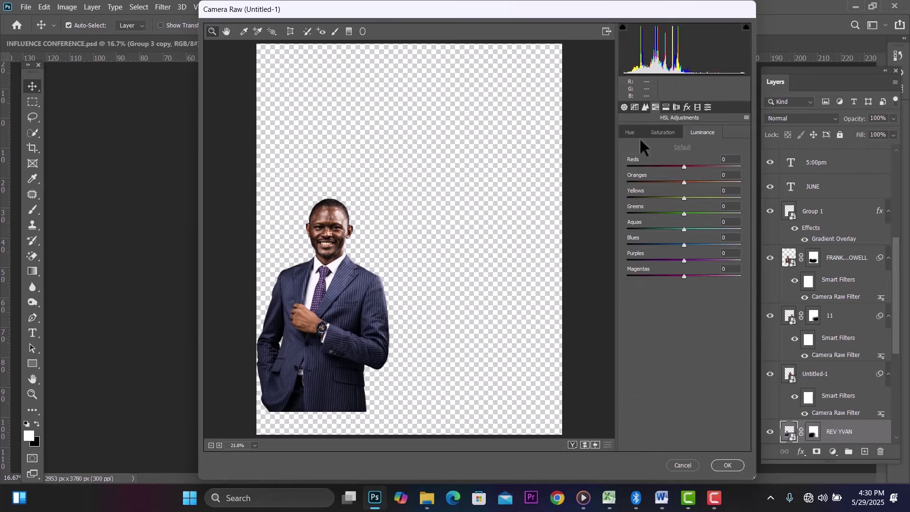
click(645, 108)
drag(625, 146, 647, 148)
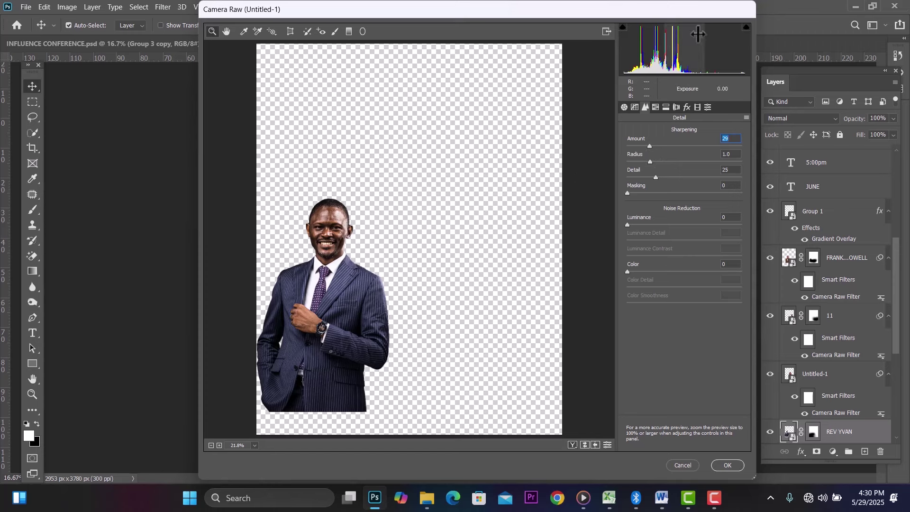
Step: Set orange luminance +11, orange saturation +36, yellow hue -24 and red hue +20, then apply
click(656, 106)
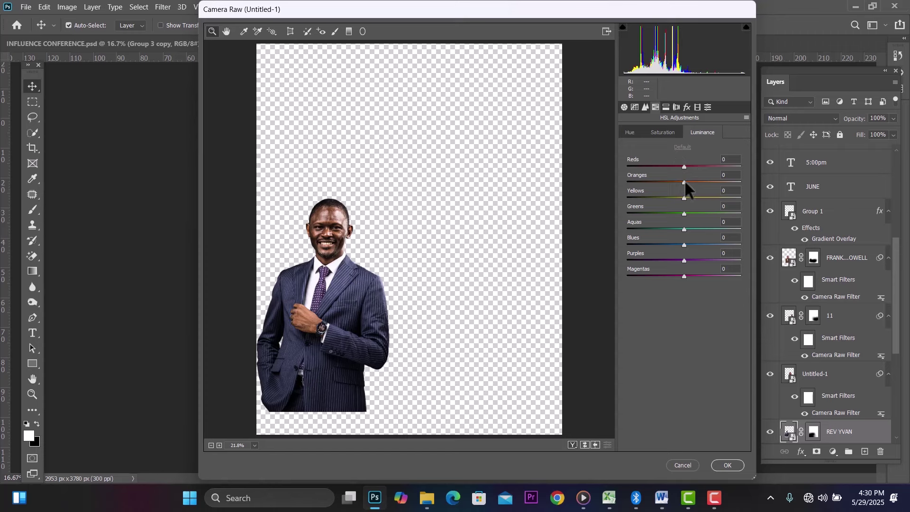
drag(685, 183, 692, 184)
click(657, 132)
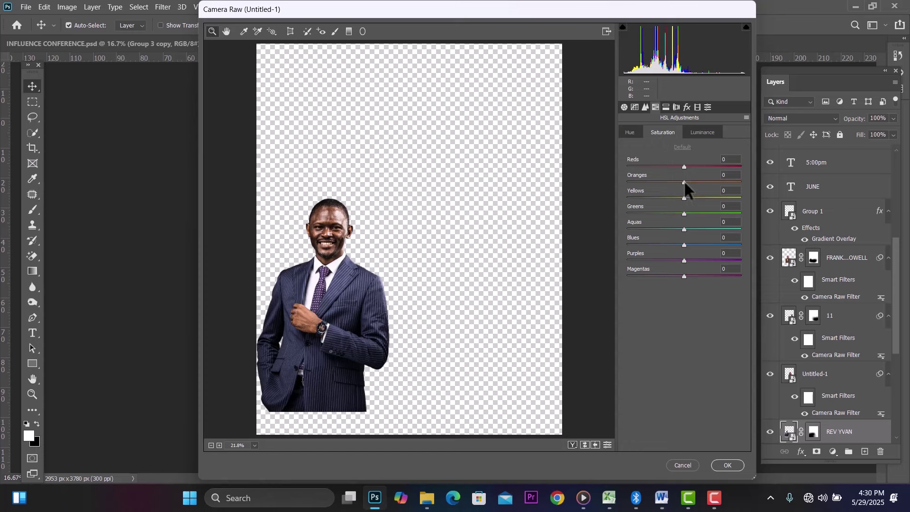
drag(685, 182, 700, 183)
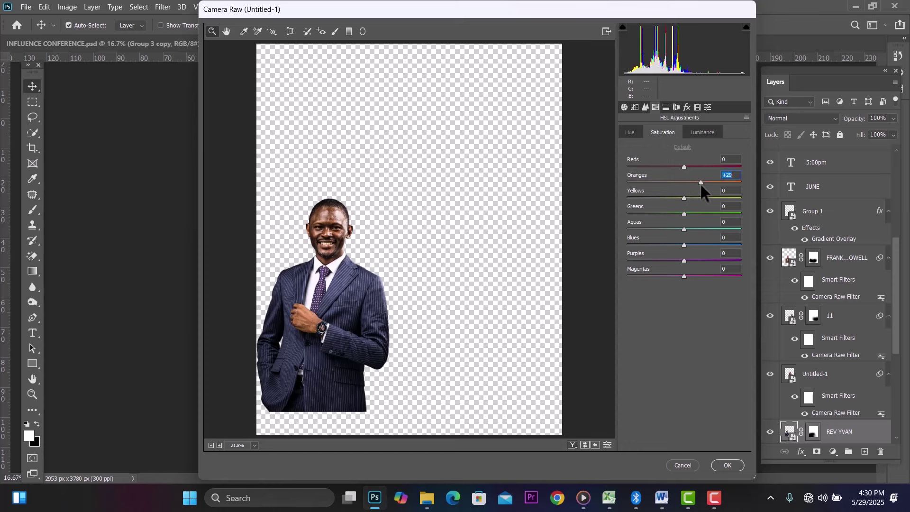
click(624, 132)
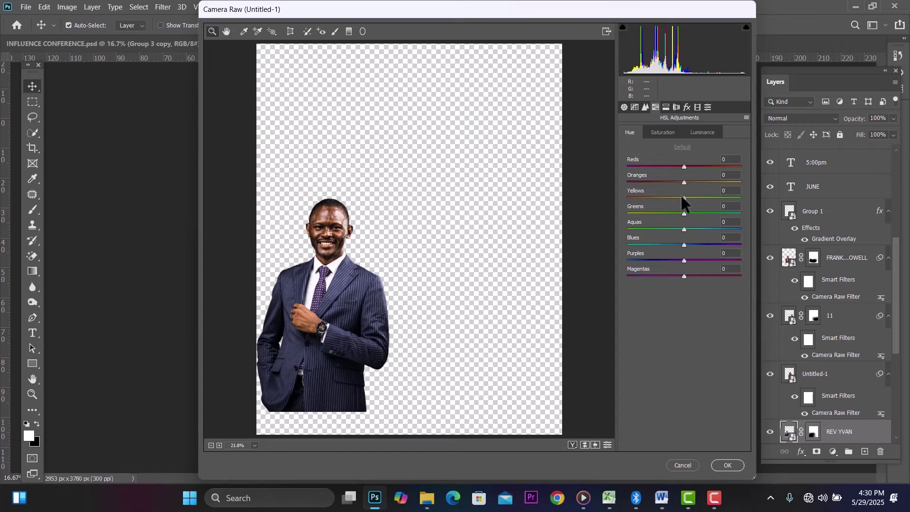
mouse_move(682, 197)
mouse_down()
mouse_move(664, 198)
mouse_move(696, 182)
mouse_move(687, 183)
mouse_up()
drag(684, 164, 691, 164)
click(722, 462)
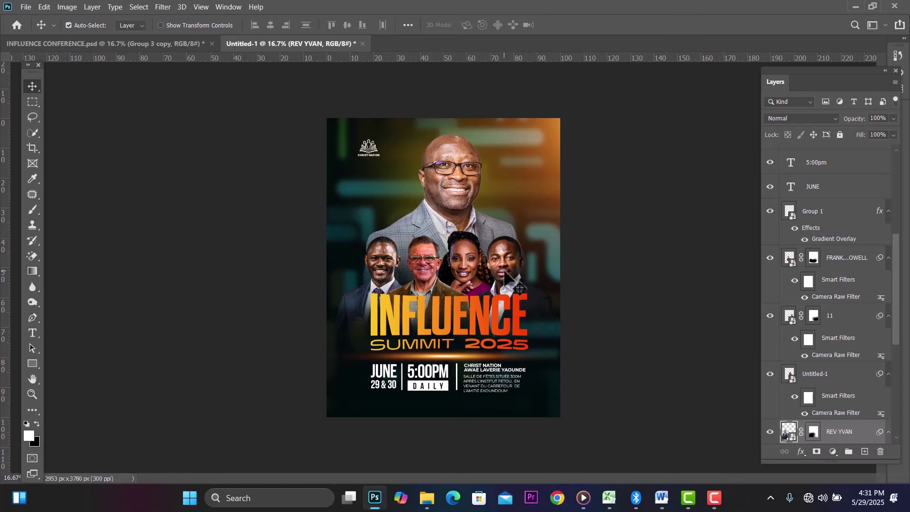
Step: Select the main speaker's layer and apply Camera Raw Contrast +39, Clarity +22 and Texture +9
click(432, 229)
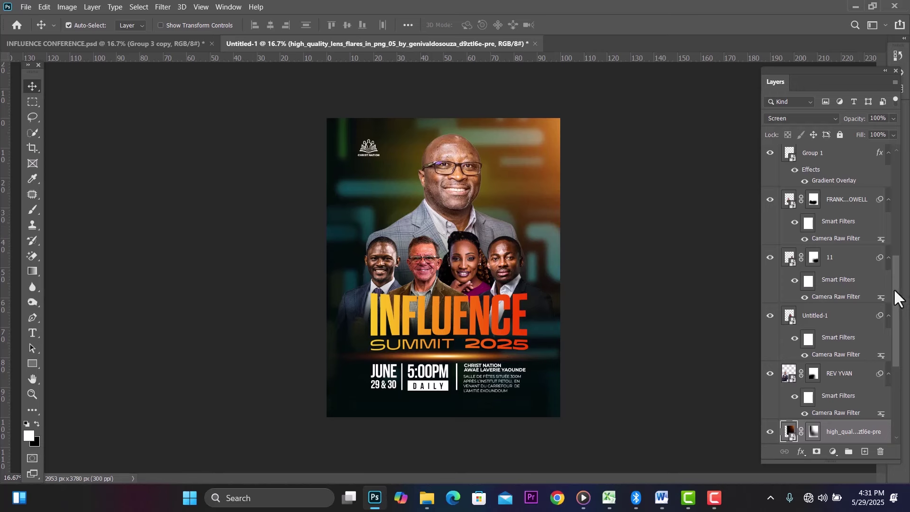
scroll(897, 307, down, 1)
scroll(898, 306, down, 3)
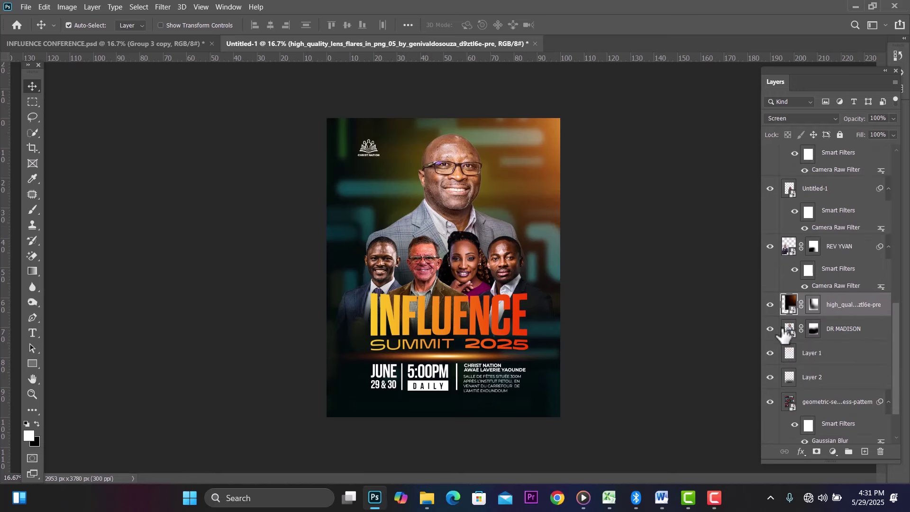
click(844, 327)
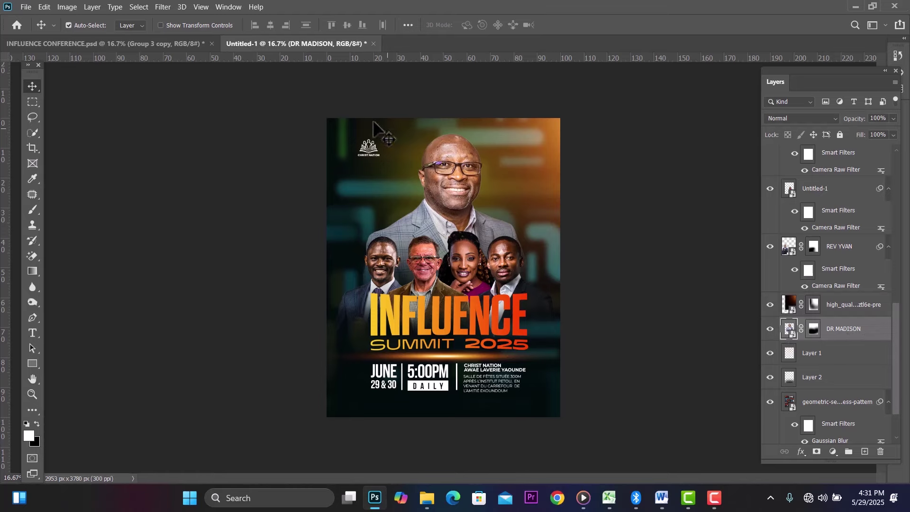
click(161, 6)
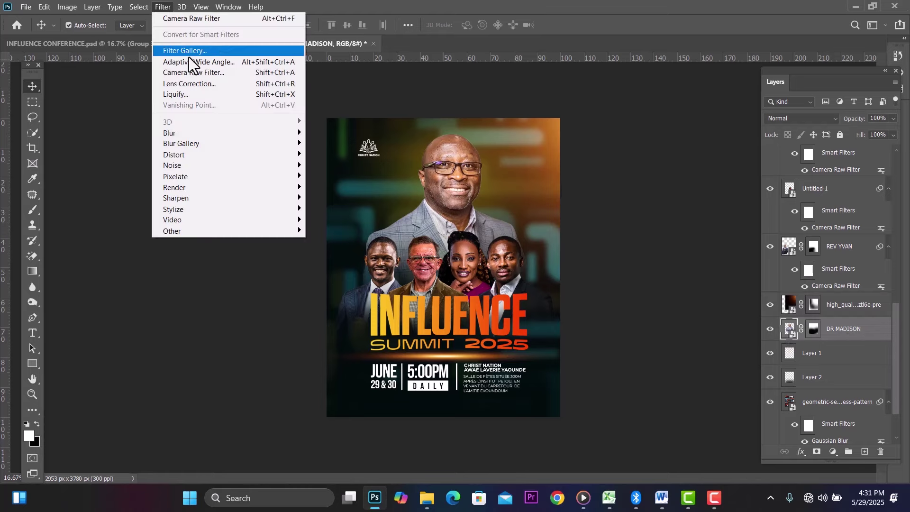
click(198, 72)
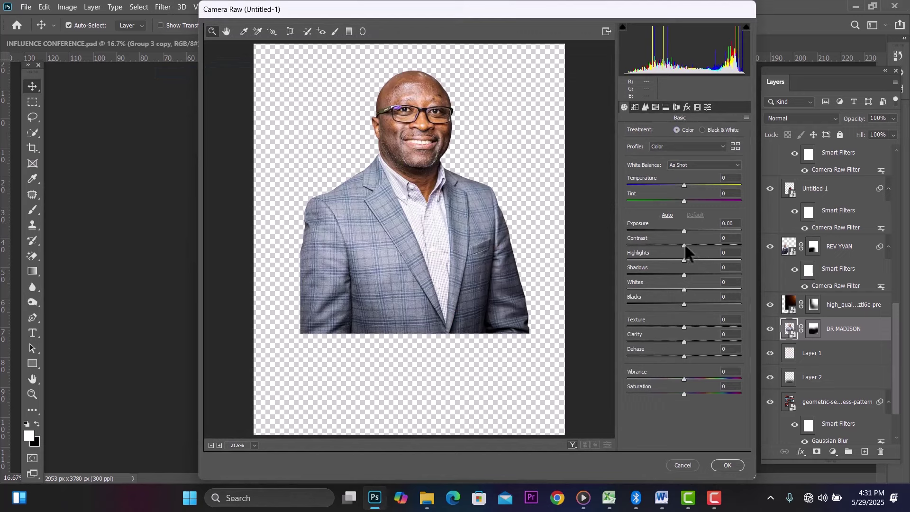
drag(685, 246, 704, 243)
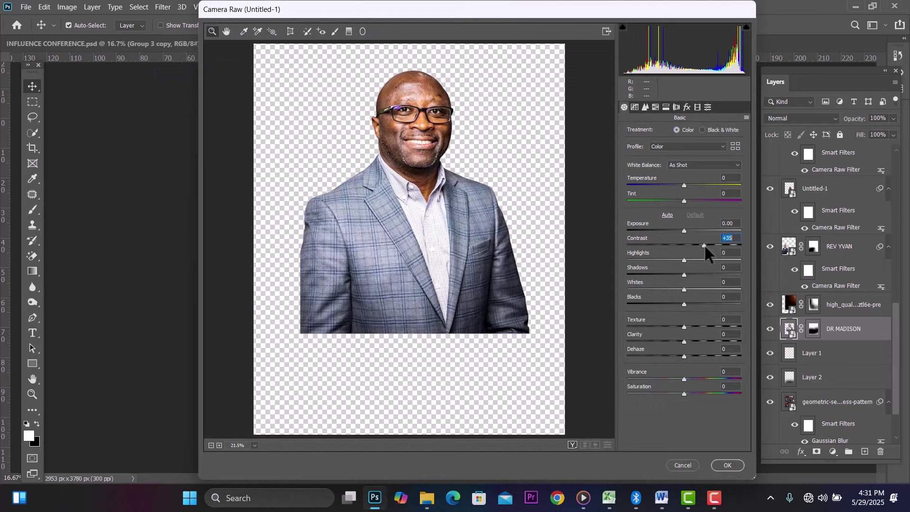
mouse_move(684, 342)
mouse_down()
mouse_move(697, 341)
mouse_move(686, 341)
mouse_up()
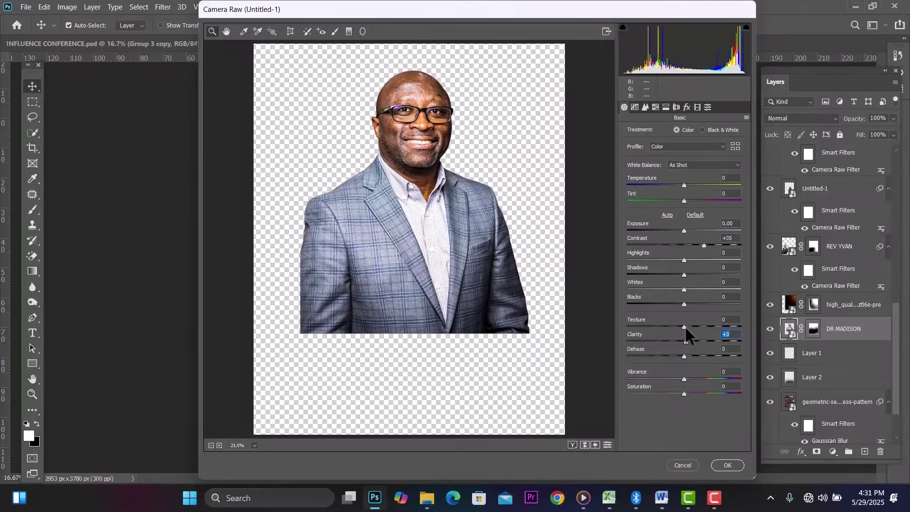
drag(685, 326, 691, 330)
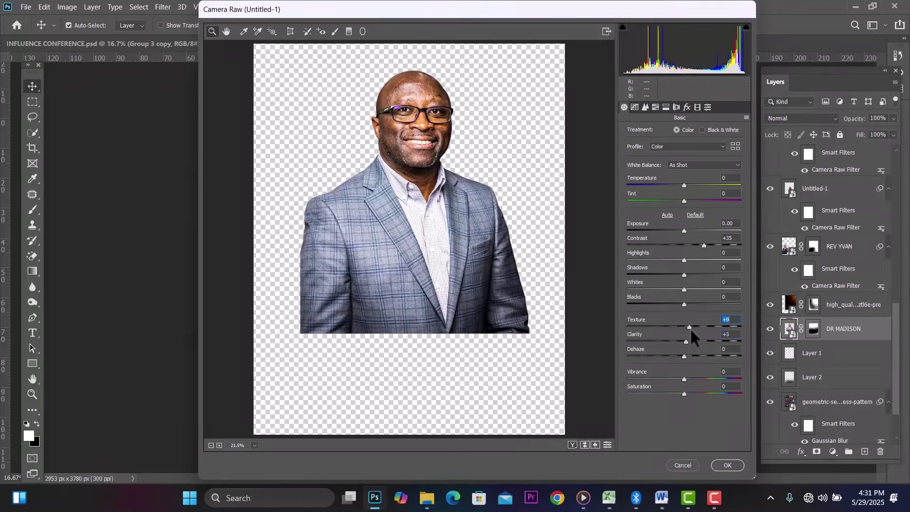
Step: Set Sharpening amount to 34 and orange hue to +12, then apply the filter
click(645, 106)
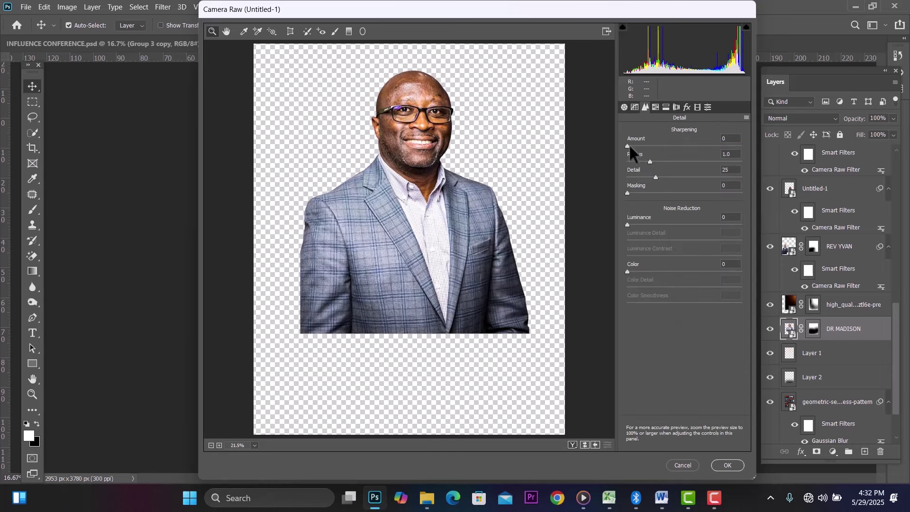
drag(629, 142, 656, 143)
click(655, 107)
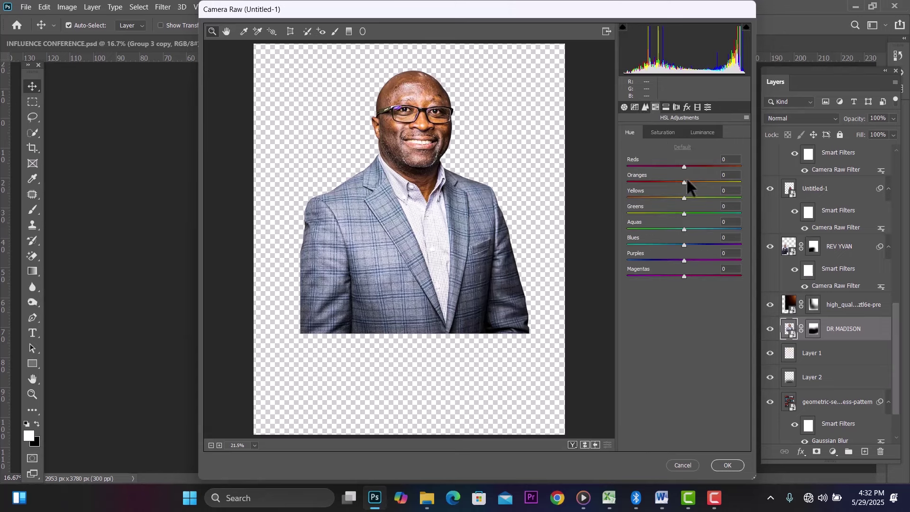
mouse_move(684, 182)
mouse_down()
mouse_move(693, 181)
mouse_move(682, 182)
mouse_up()
click(724, 462)
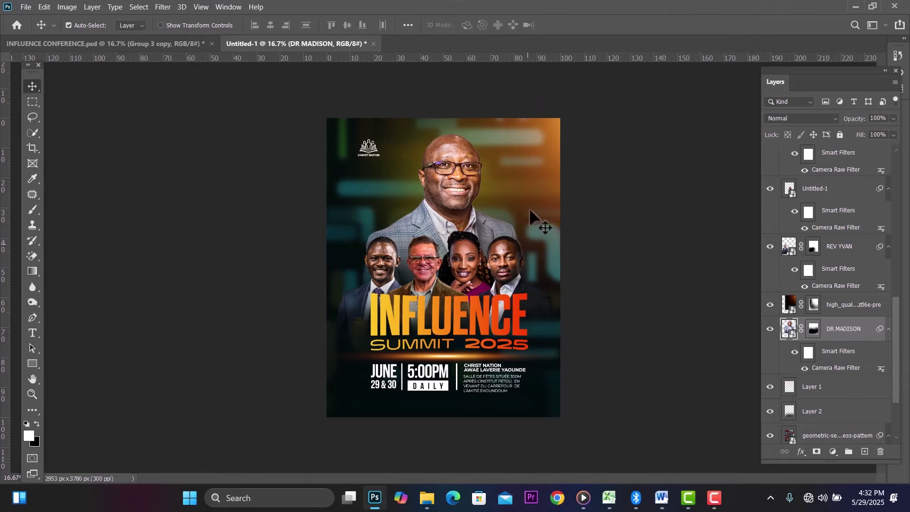
Step: Switch to the Word notes document and select the first speaker's full name line
click(660, 496)
scroll(315, 288, down, 2)
scroll(315, 287, up, 7)
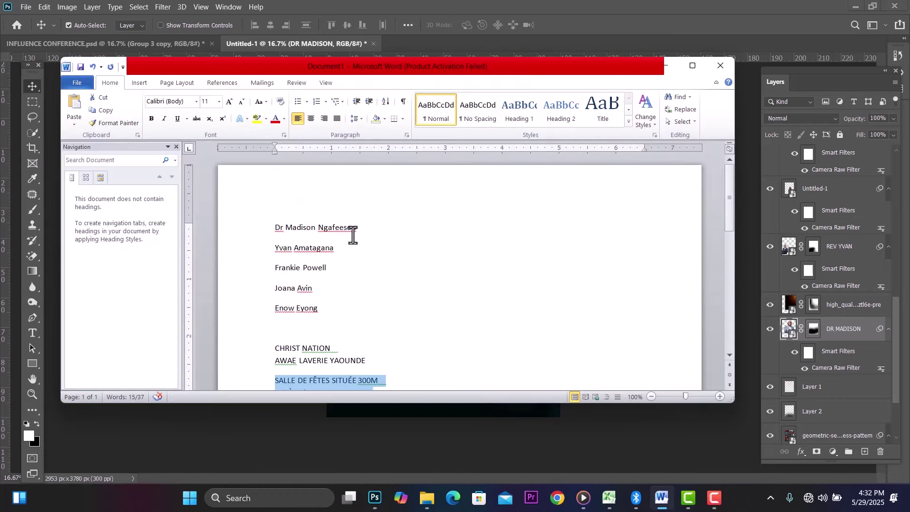
drag(359, 228, 256, 234)
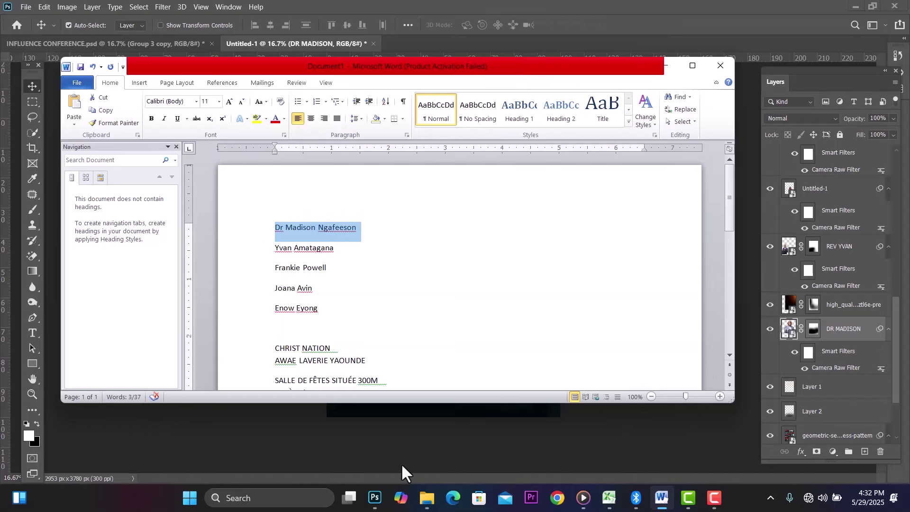
Step: Abandon a Patch selection near the JUNE date and duplicate the JUNE text layer with Ctrl+J
click(375, 497)
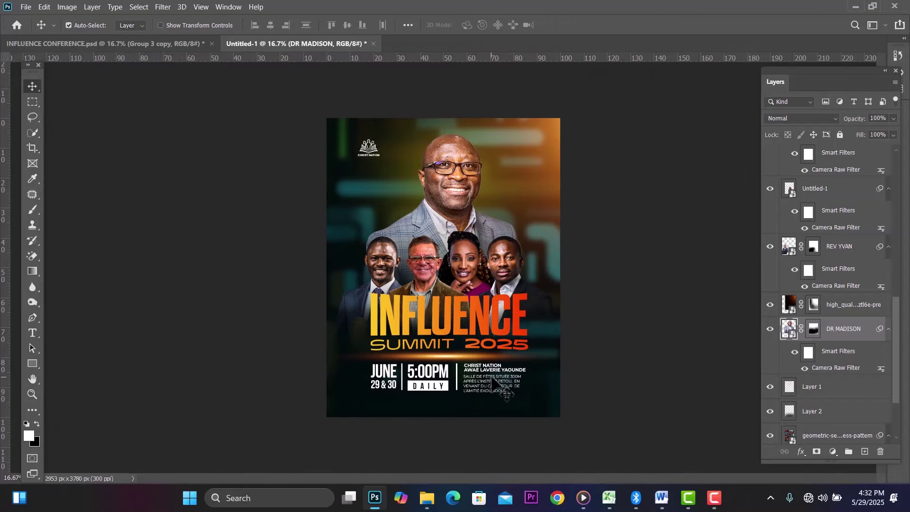
click(385, 376)
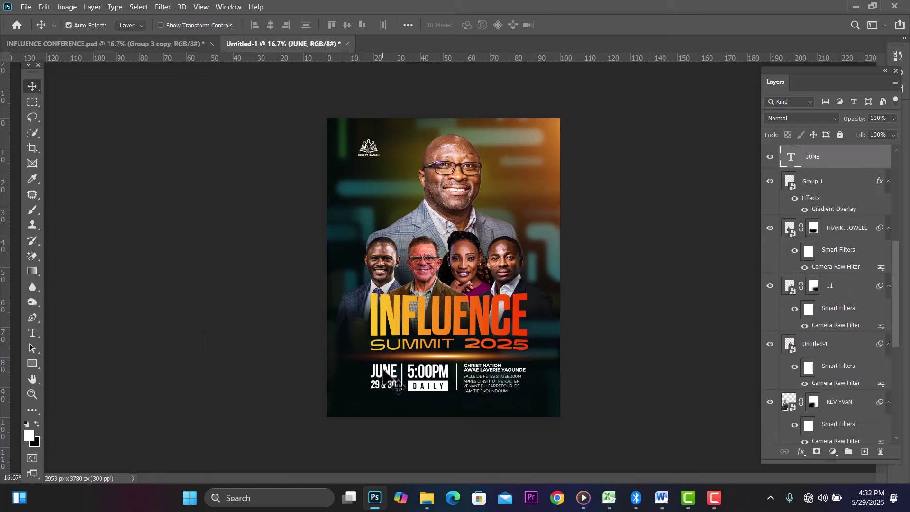
key(j)
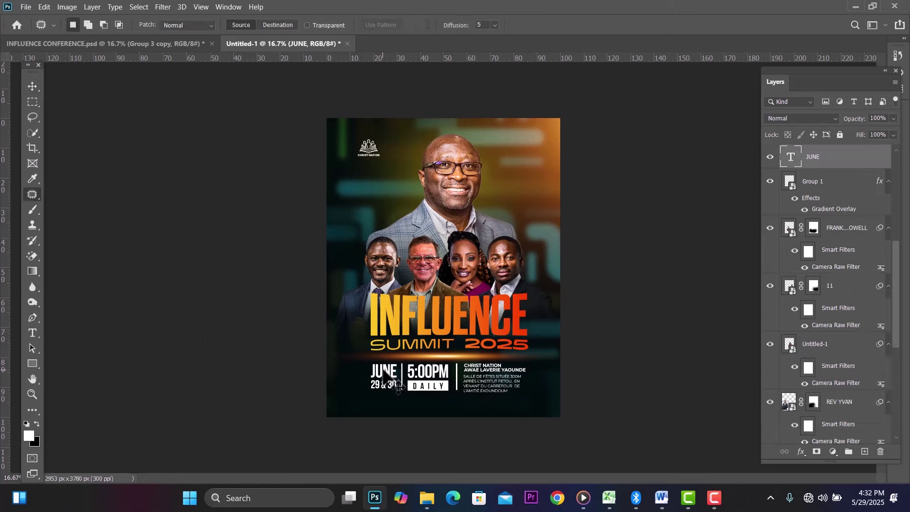
drag(381, 368, 349, 366)
click(32, 102)
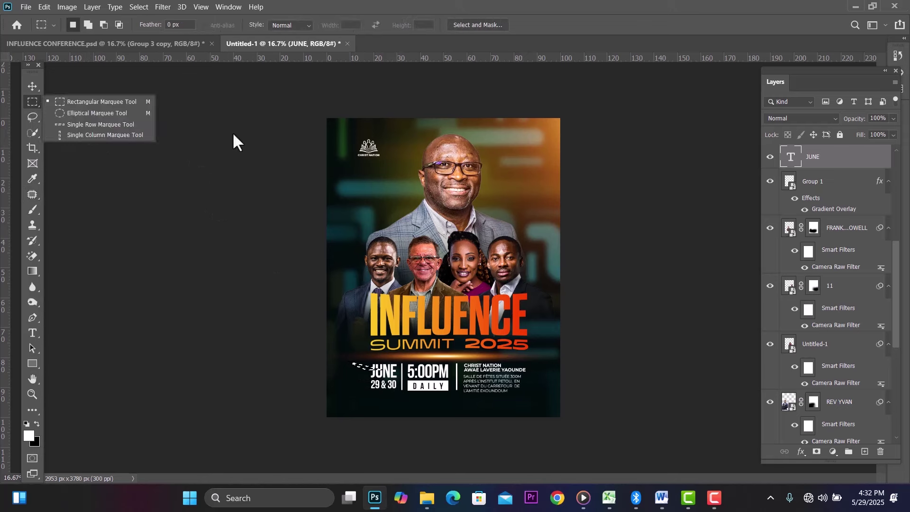
click(233, 132)
click(32, 86)
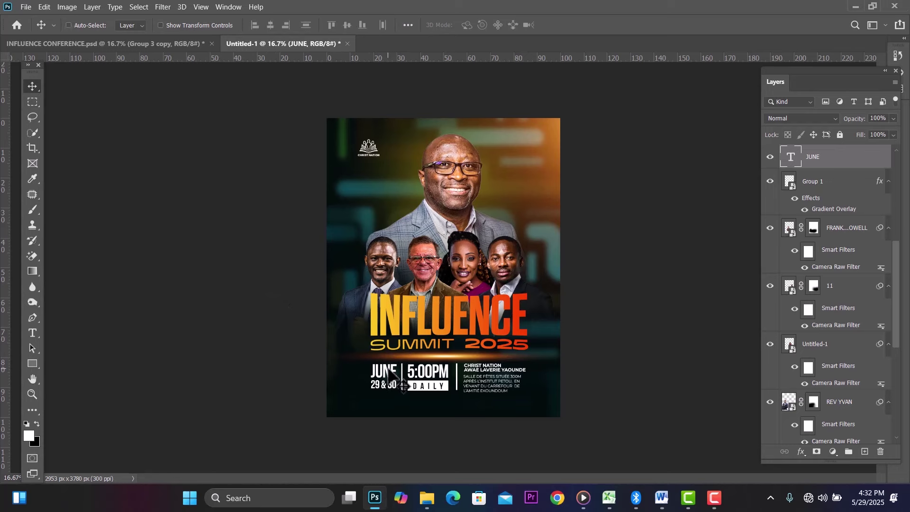
key(ctrl+j)
Step: Move the JUNE copy beside the main speaker, type his name, and restyle the title's R in Acumin Variable Concept ExtraCondensed Bold
drag(387, 373, 510, 189)
double_click(509, 190)
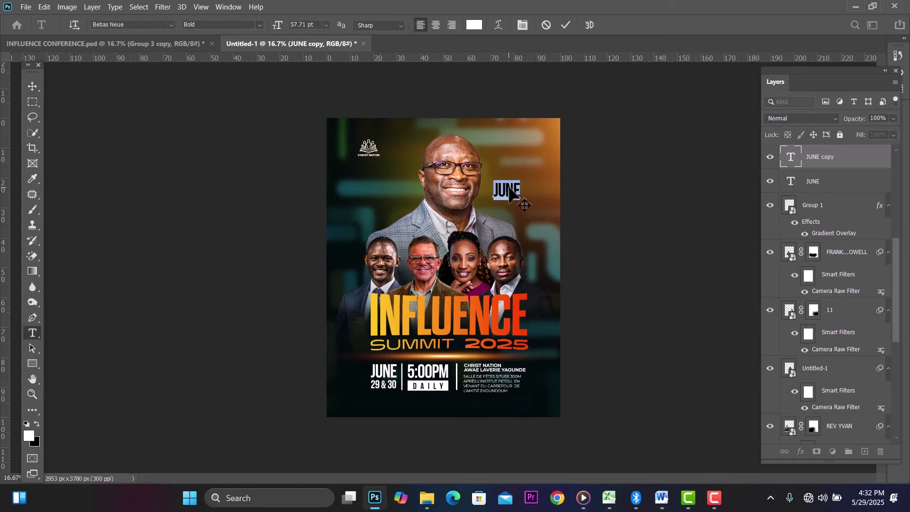
text(DR MADISON)
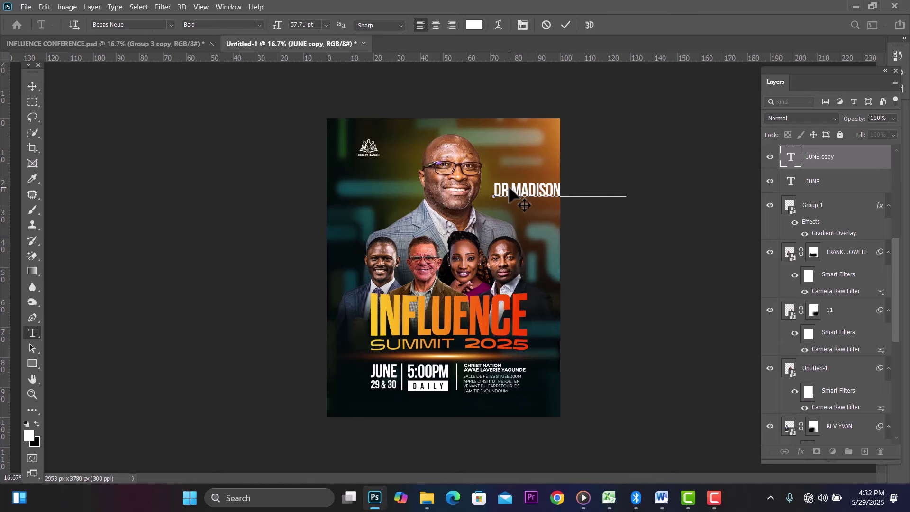
double_click(509, 187)
click(510, 187)
key(BackSpace)
text(R)
key(shift+Left)
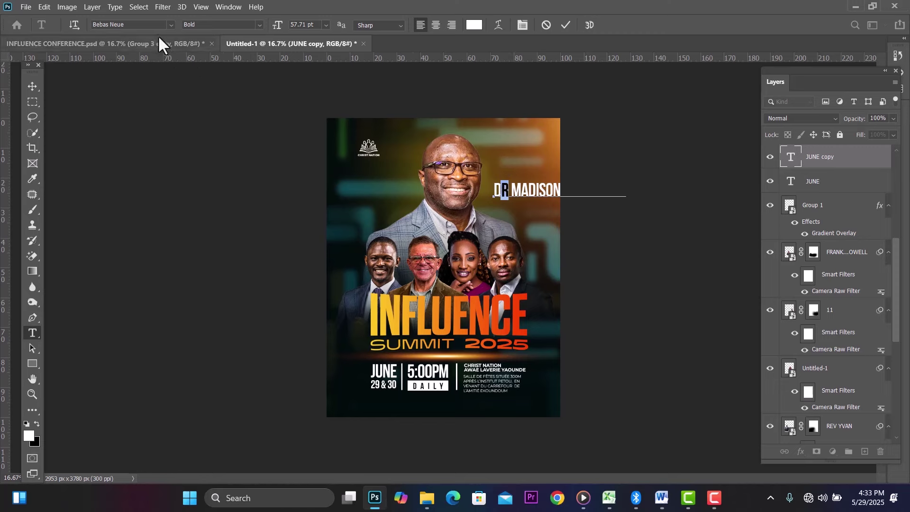
click(153, 27)
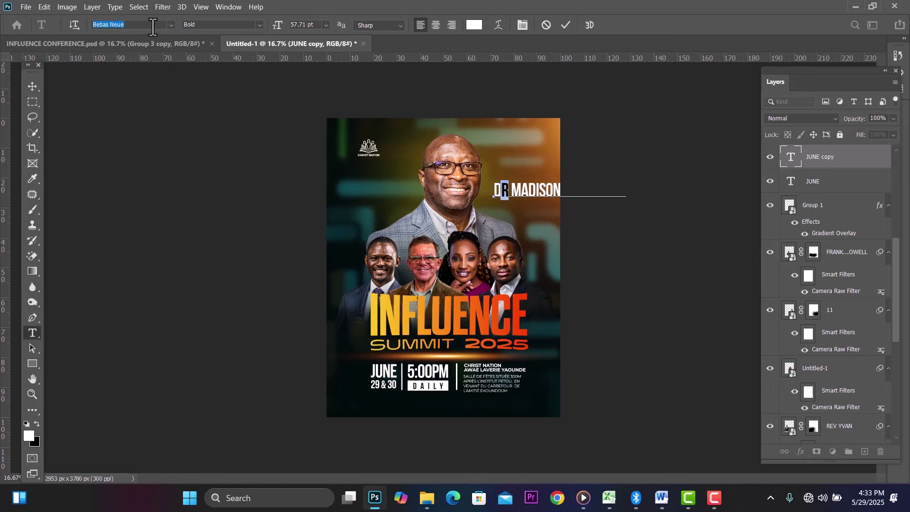
text(acum)
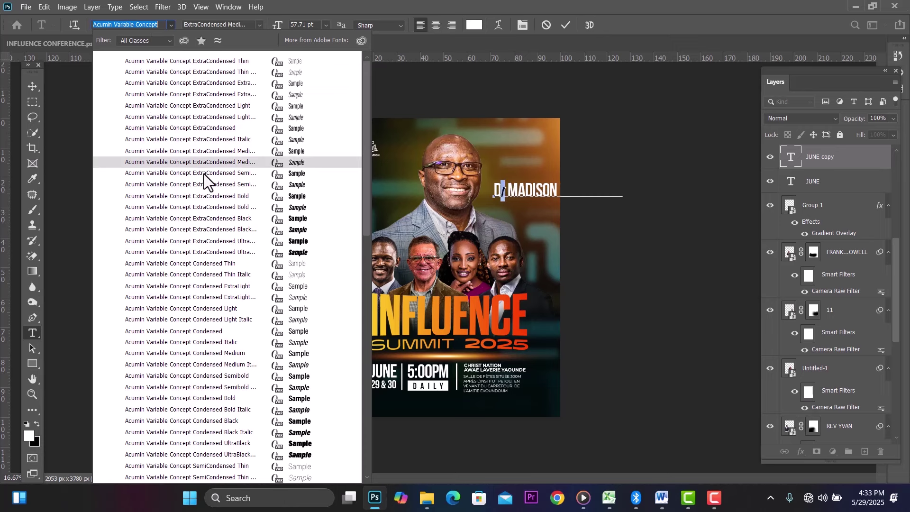
click(255, 199)
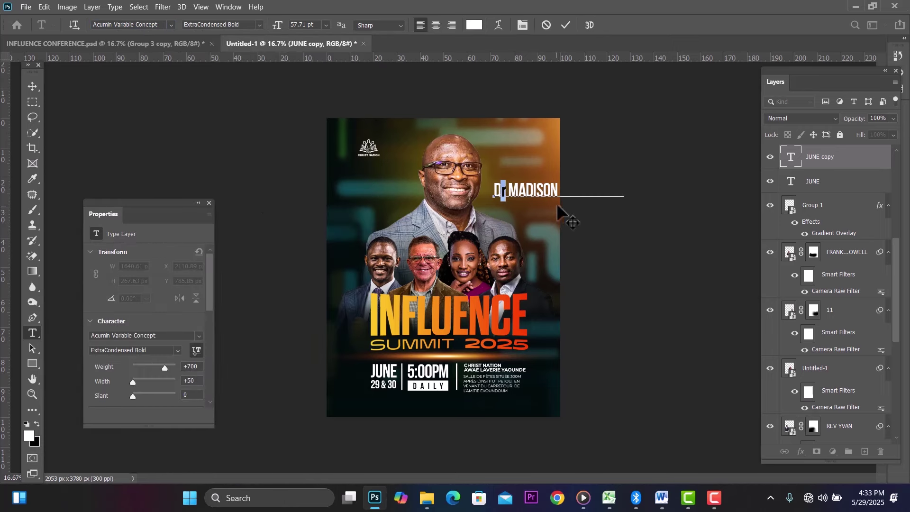
Step: Break the surname onto a second line and widen the leading between both lines
click(561, 187)
key(Return)
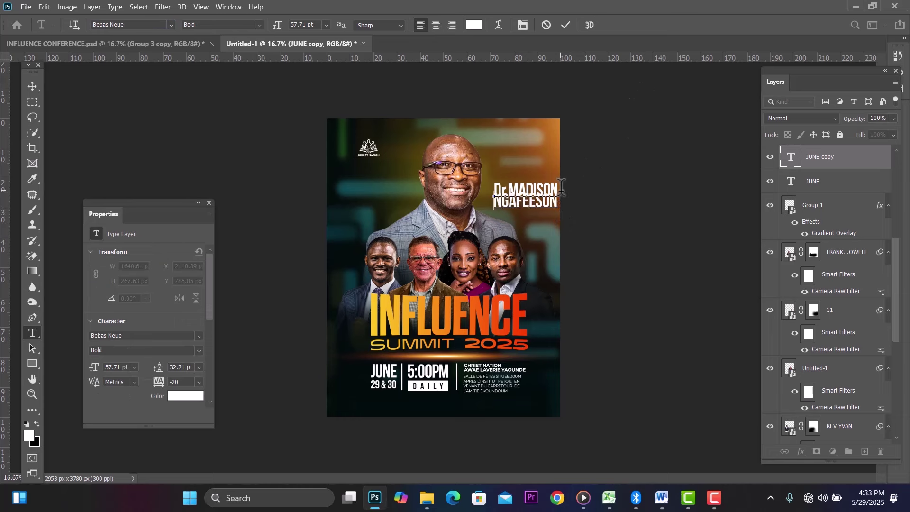
key(ctrl+a)
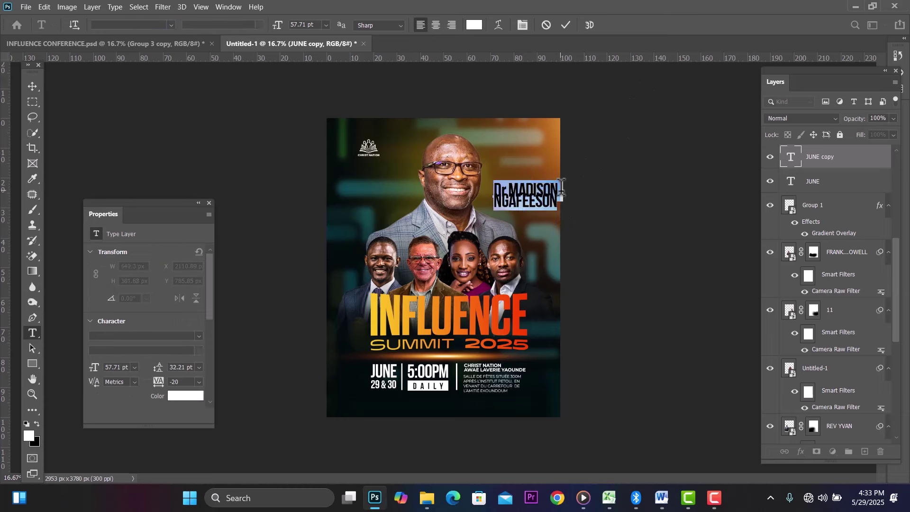
key(alt+Down)
key(alt+Down)
key(alt+Down)
key(alt+Down)
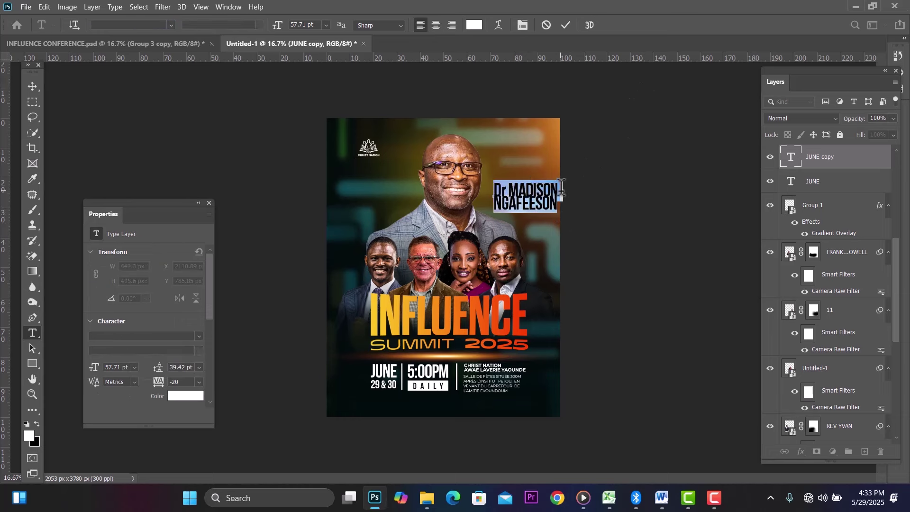
key(alt+Down)
key(alt+Down)
key(alt+Down)
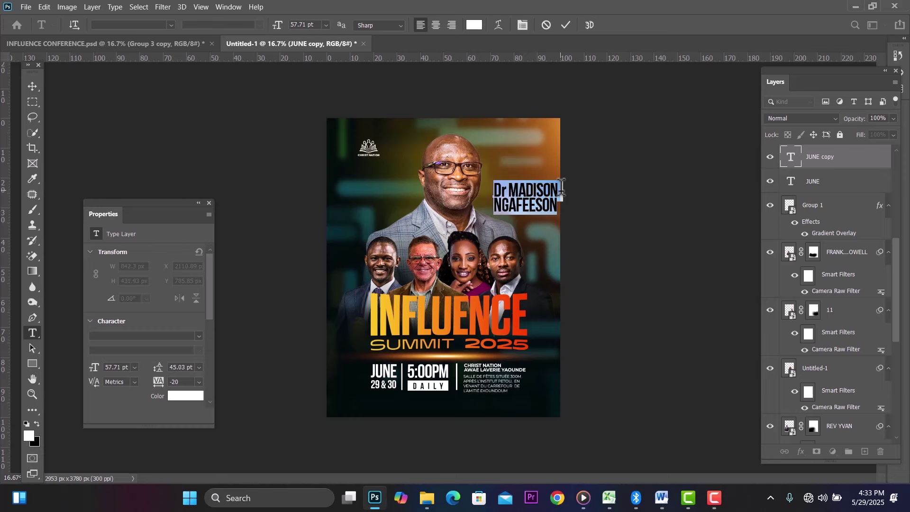
click(33, 86)
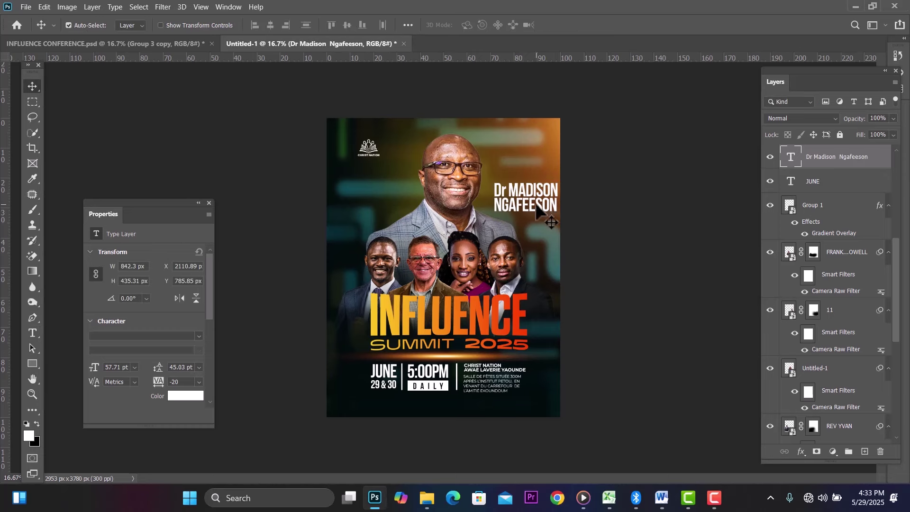
Step: Scale the name text down and move it lower beside the speaker's shoulder
drag(538, 208, 534, 201)
key(ctrl+t)
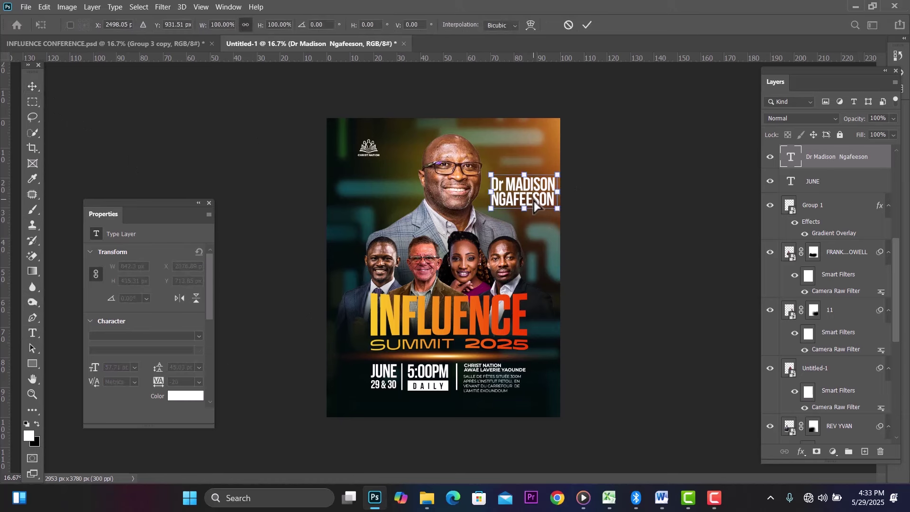
drag(553, 210, 530, 204)
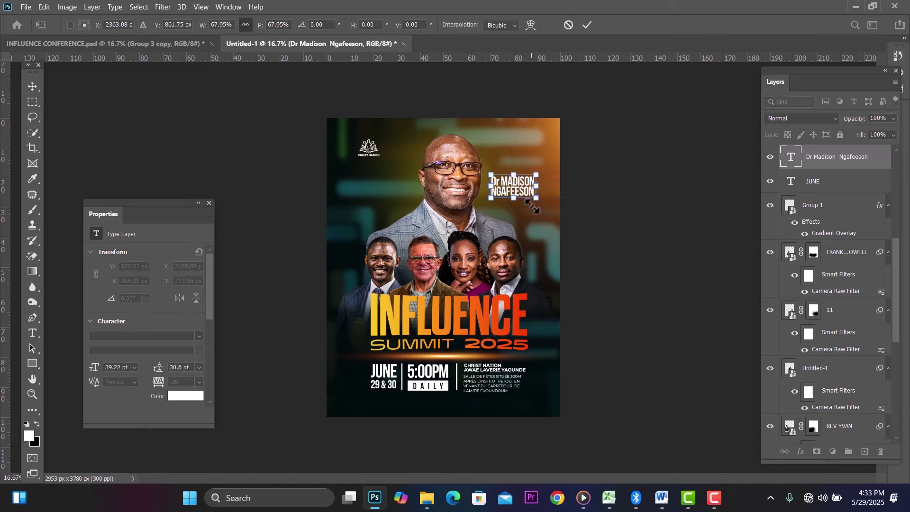
click(30, 86)
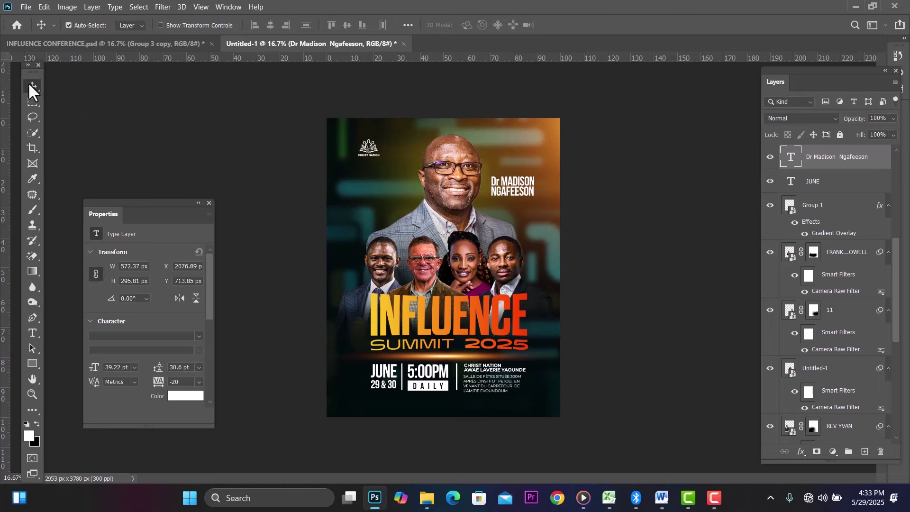
key(Left)
key(Left)
key(Left)
key(Left)
key(Left)
key(Left)
key(Left)
key(Left)
key(Left)
key(Left)
key(Left)
key(Left)
key(Left)
key(Left)
key(Left)
key(Left)
key(Left)
key(Left)
key(Left)
key(Left)
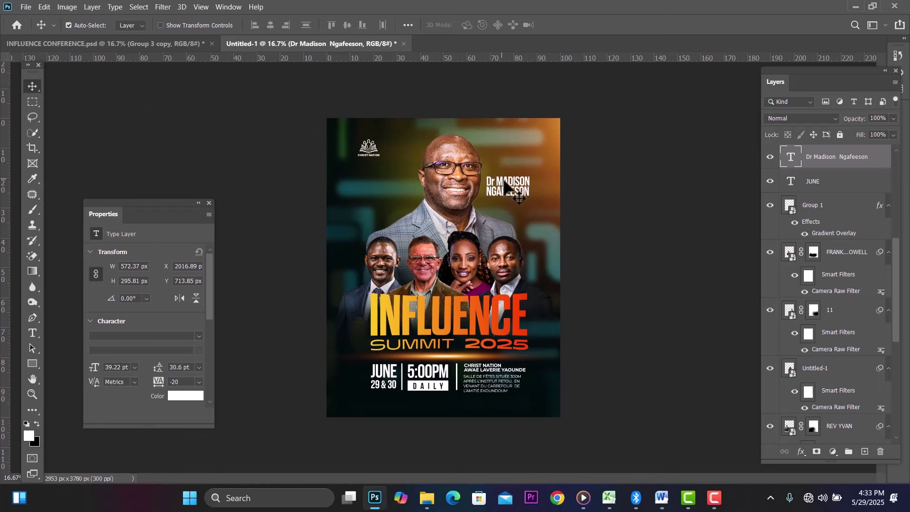
drag(504, 182, 504, 201)
Step: Shrink the name slightly more and drag a vertical guide from the left ruler
key(t)
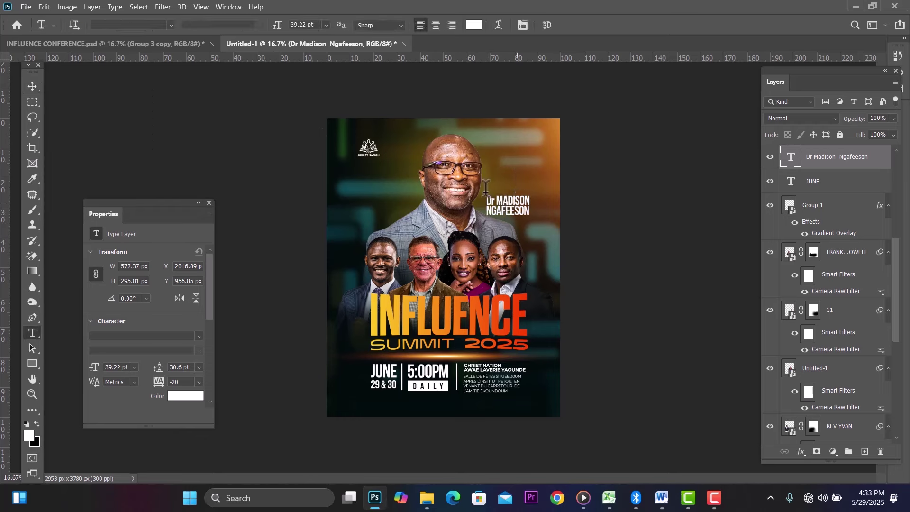
click(35, 85)
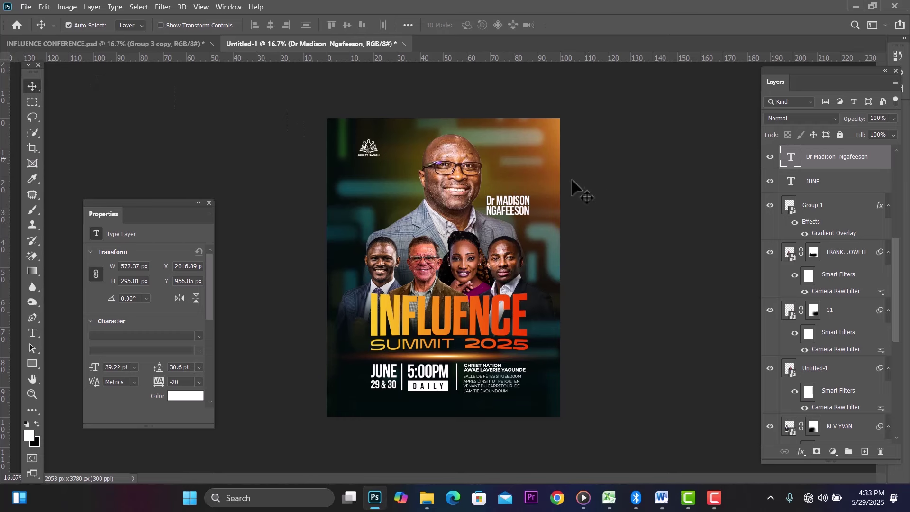
key(ctrl+t)
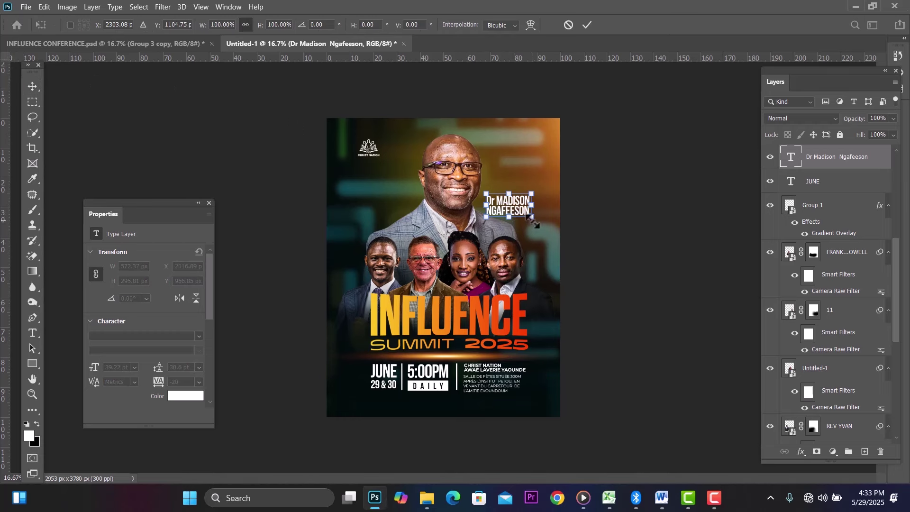
drag(532, 221, 530, 219)
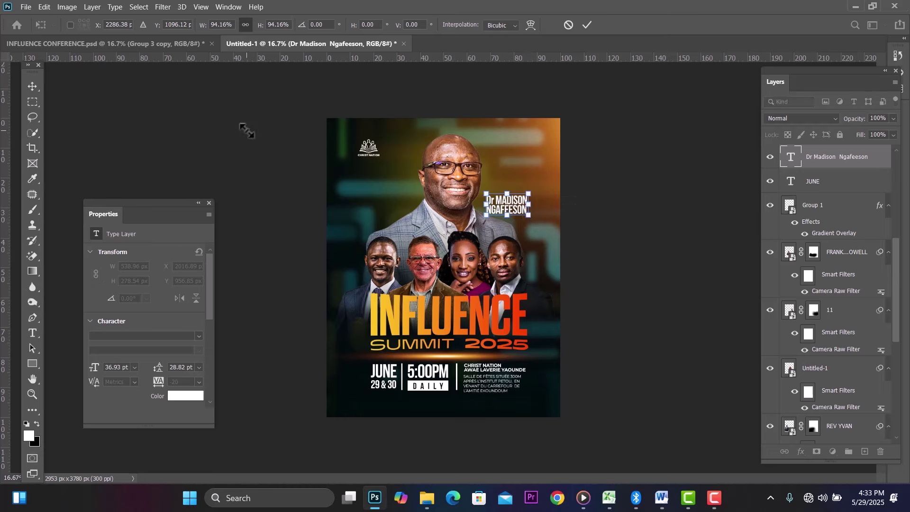
click(32, 86)
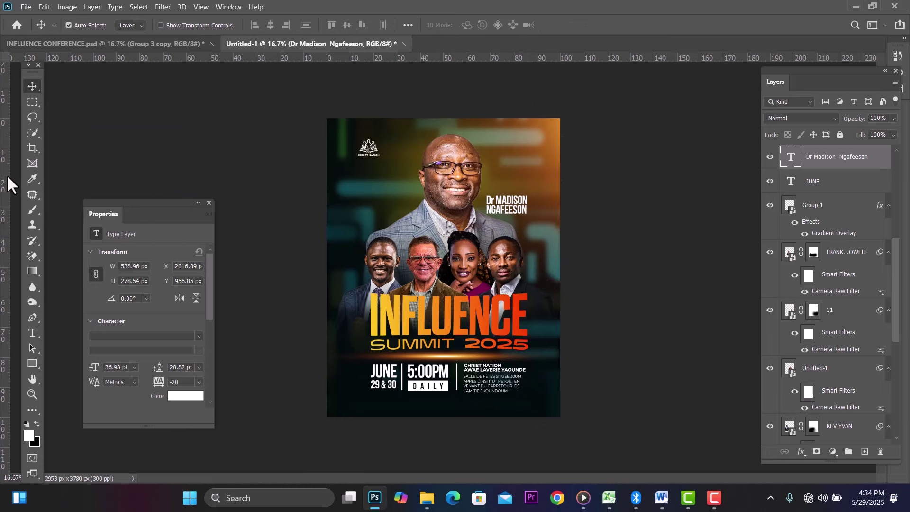
drag(3, 168, 6, 118)
Step: Alt-drag a copy of the name onto the leftmost front speaker and retype it with his name
right_click(30, 80)
click(518, 208)
drag(518, 208, 394, 280)
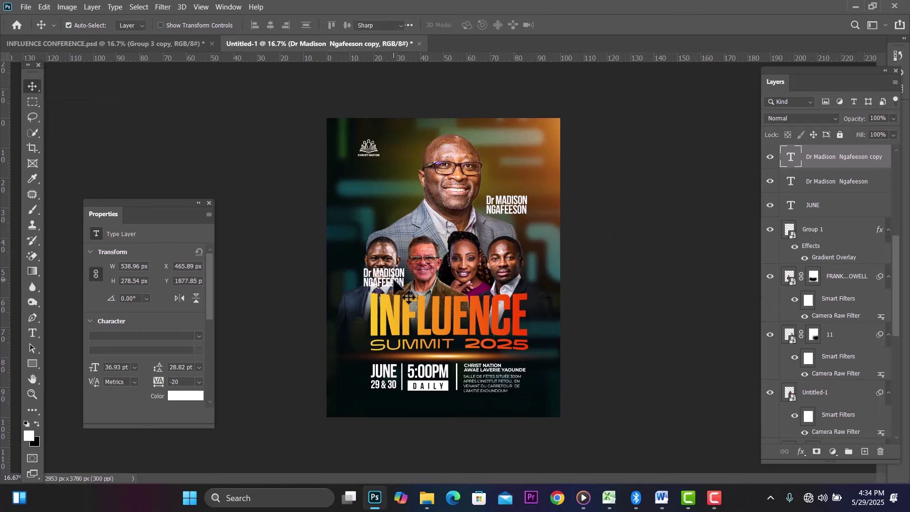
double_click(396, 285)
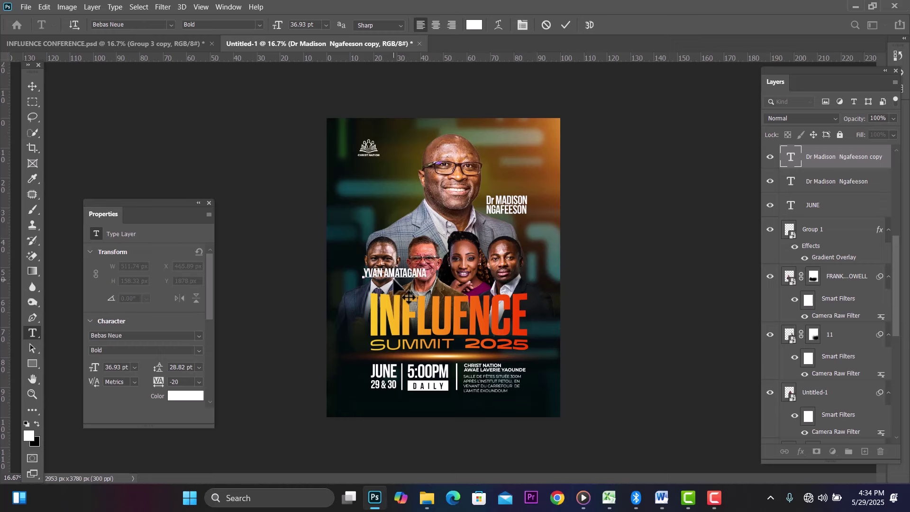
click(34, 88)
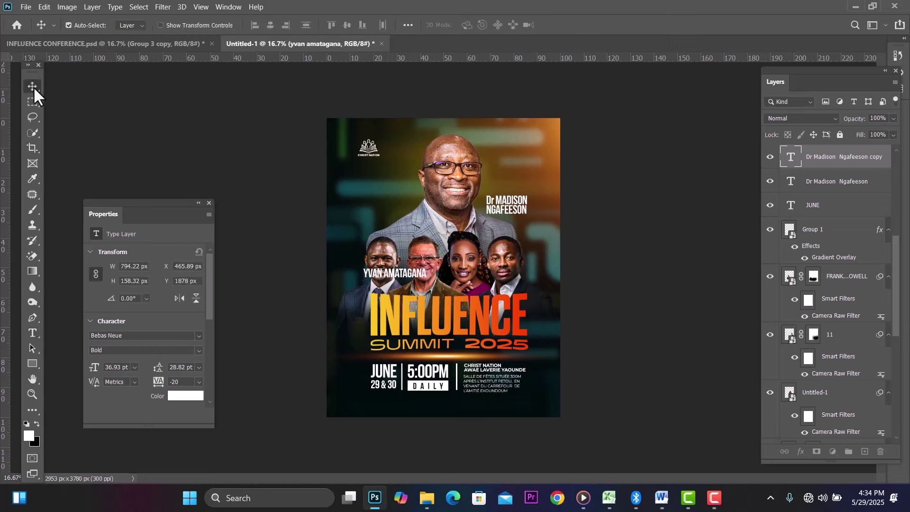
Step: Scale the copied name down and set it beneath the left speaker's face
key(ctrl+t)
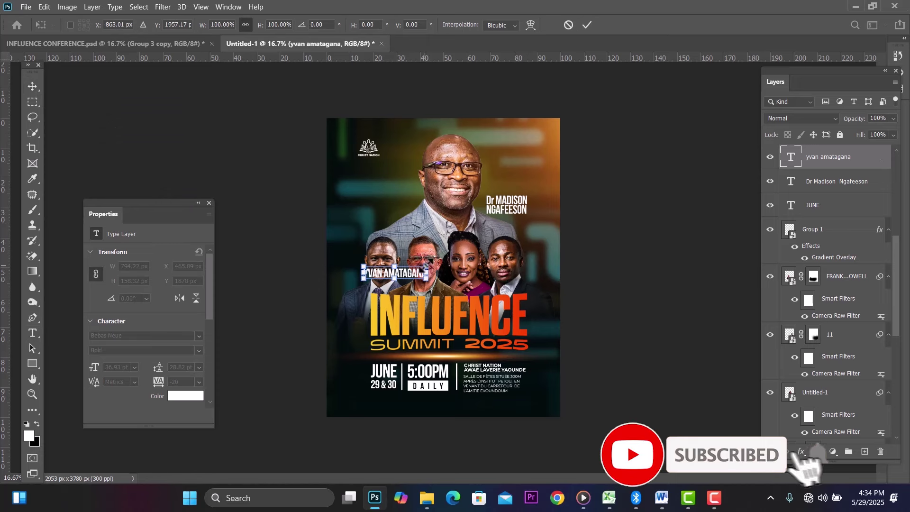
drag(426, 267, 401, 272)
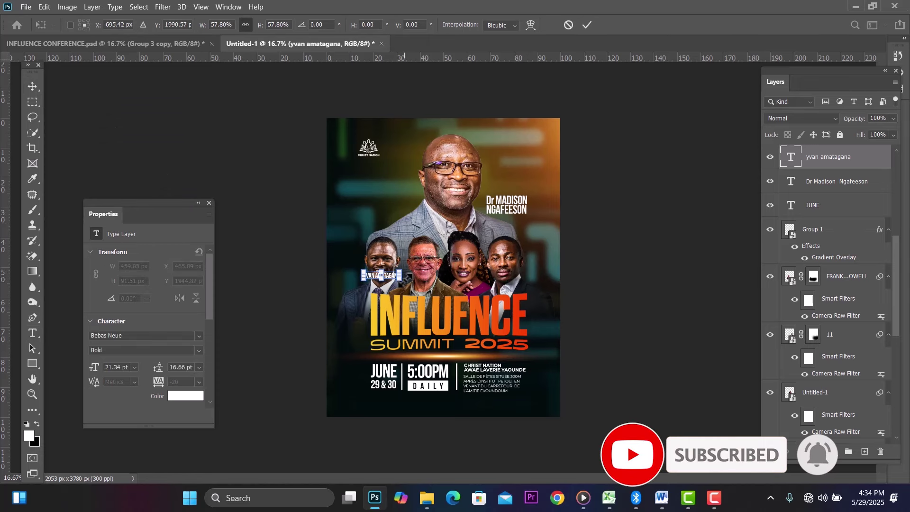
click(32, 86)
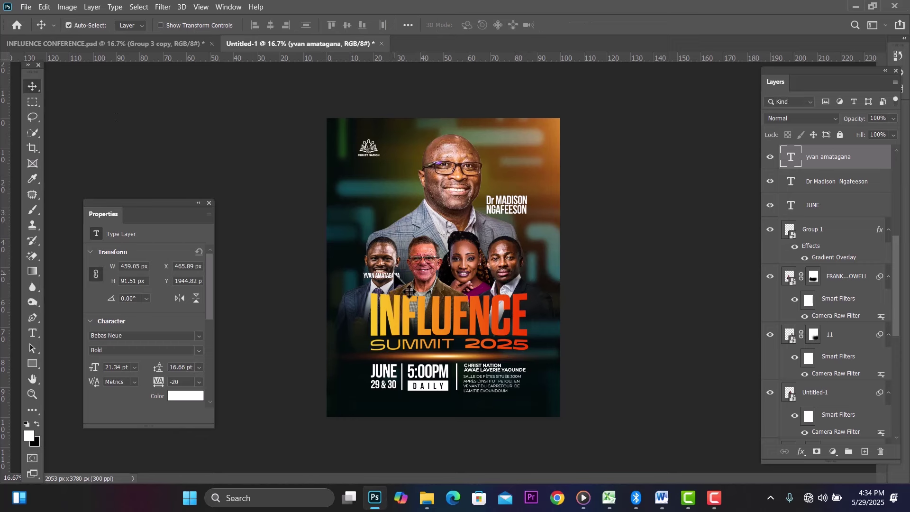
drag(397, 283, 403, 290)
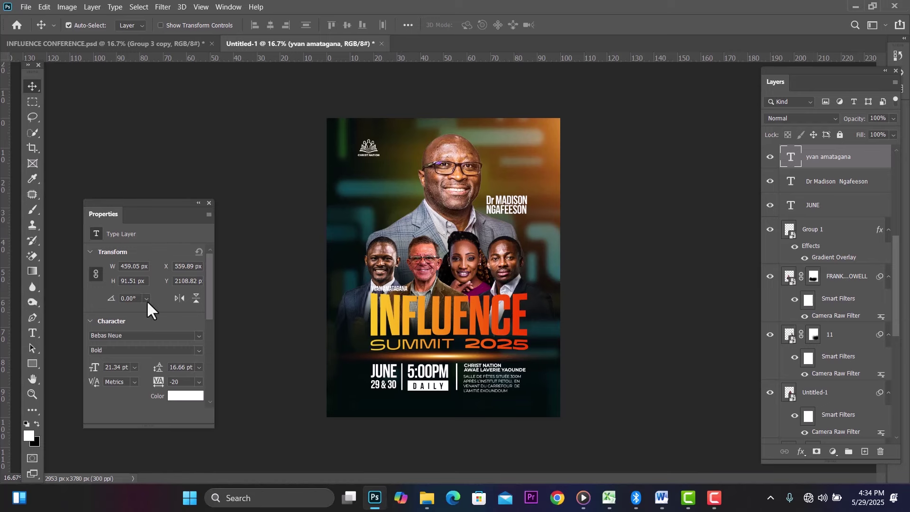
Step: Sample the poster's dark teal as the foreground colour
click(30, 436)
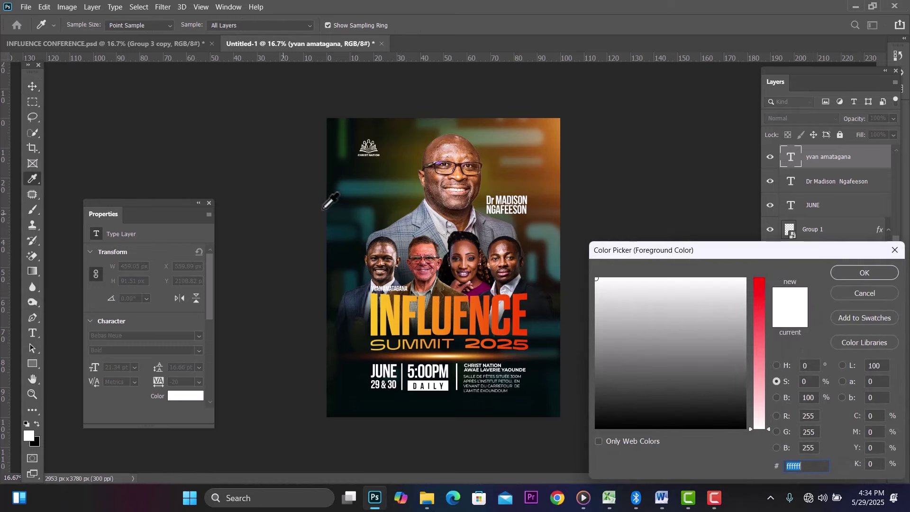
click(367, 220)
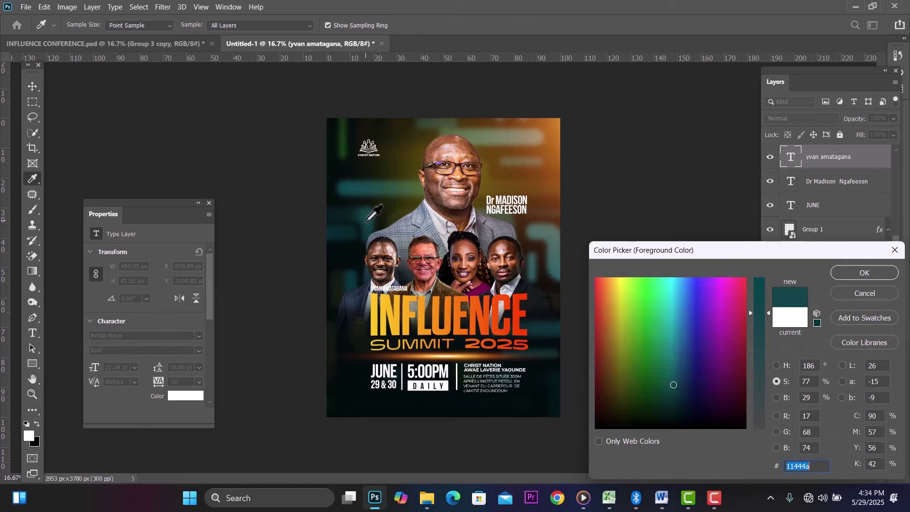
click(892, 273)
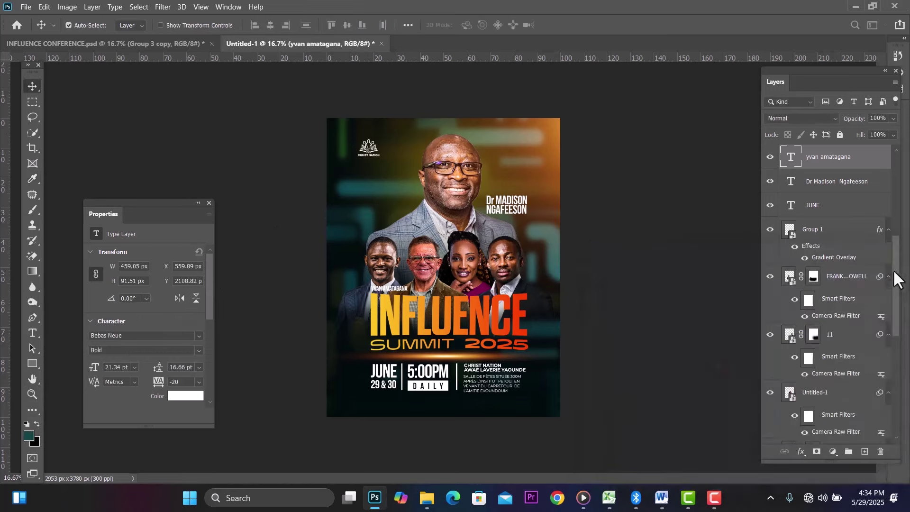
Step: Draw a small teal rectangle and position it beside the leftmost speaker's name
click(32, 363)
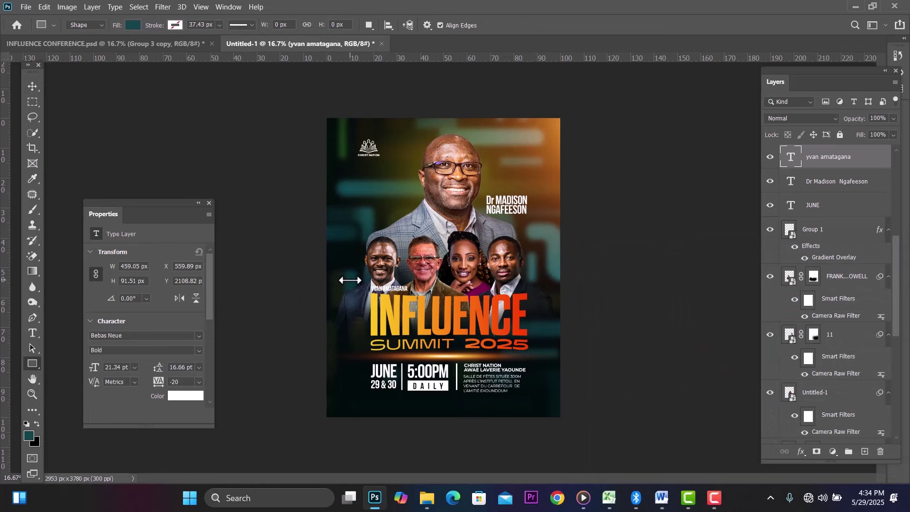
drag(350, 280, 369, 289)
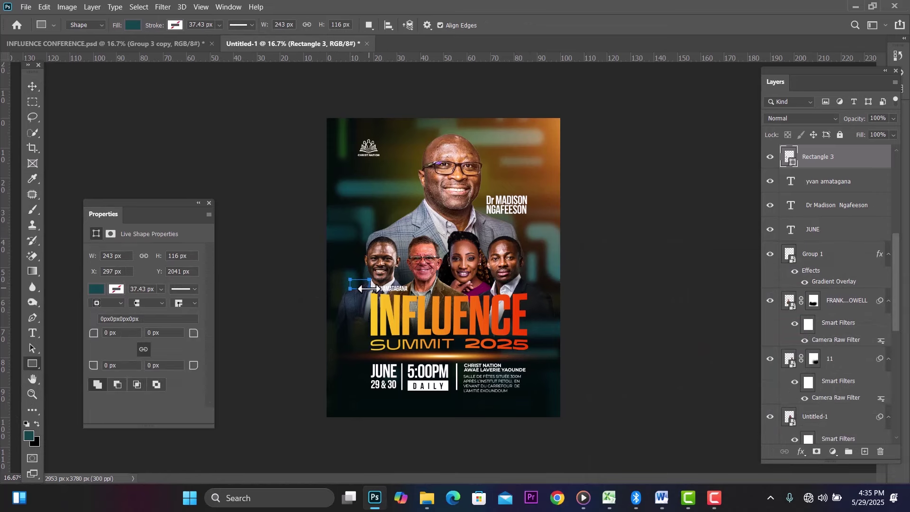
click(29, 85)
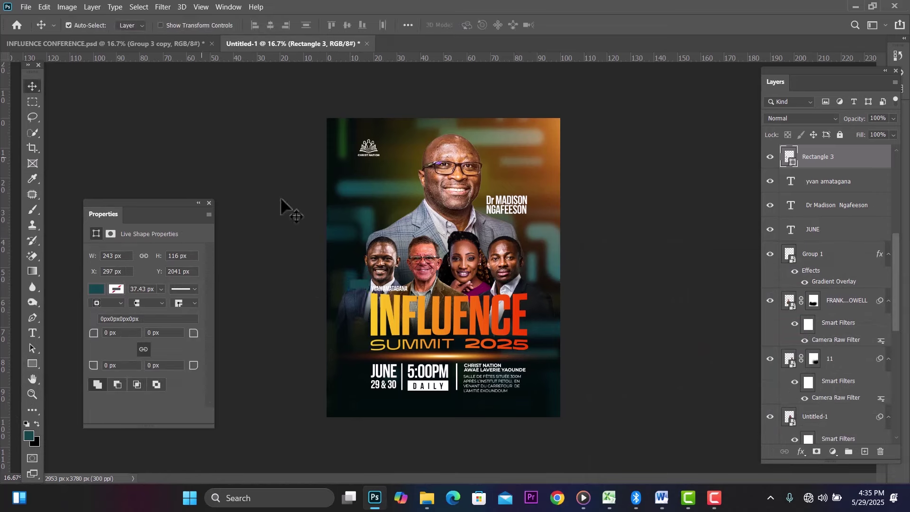
drag(360, 296, 418, 287)
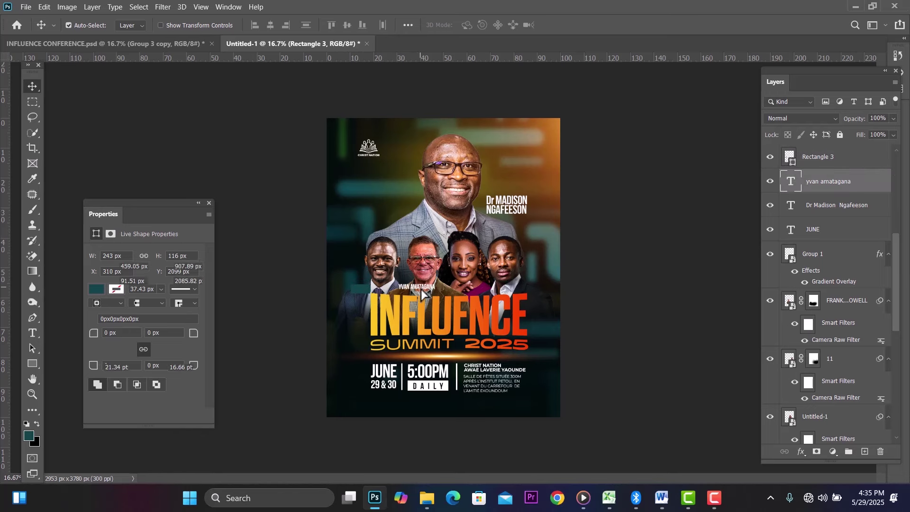
mouse_move(353, 289)
mouse_down()
mouse_move(372, 289)
mouse_move(363, 288)
mouse_up()
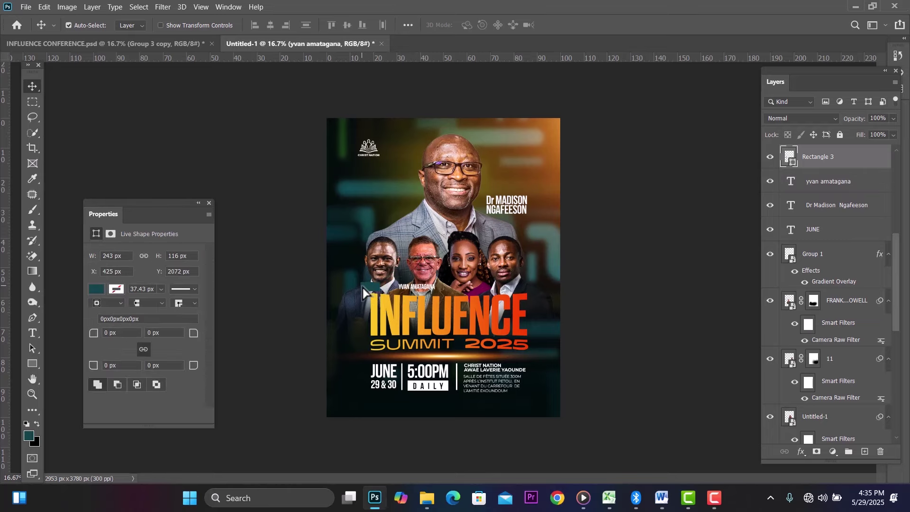
Step: Place a copy of the speaker's name onto the teal box, stacking the rectangle layer beneath it
key(ctrl+plus)
key(ctrl+plus)
key(ctrl+plus)
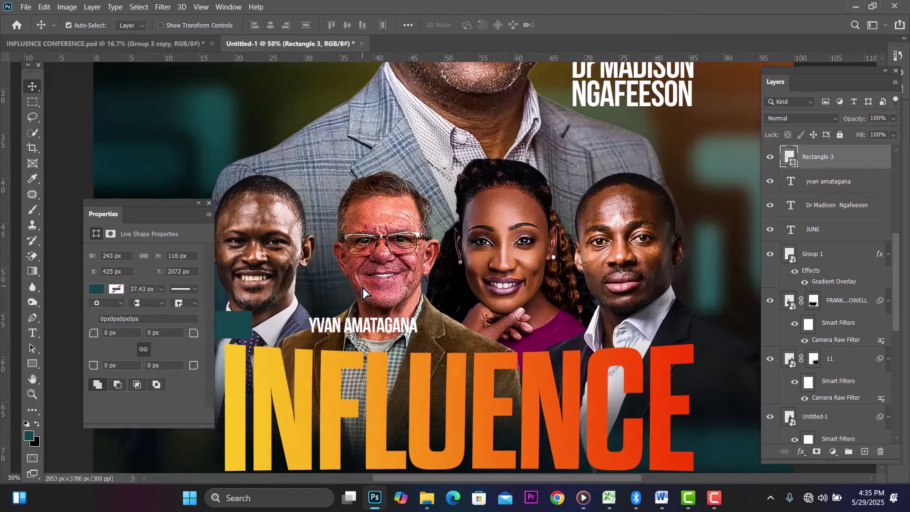
drag(182, 202, 152, 169)
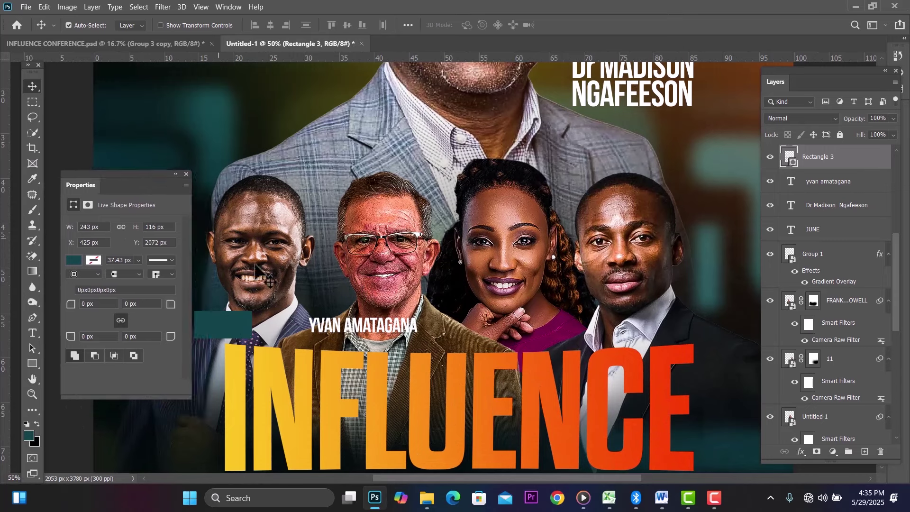
click(353, 327)
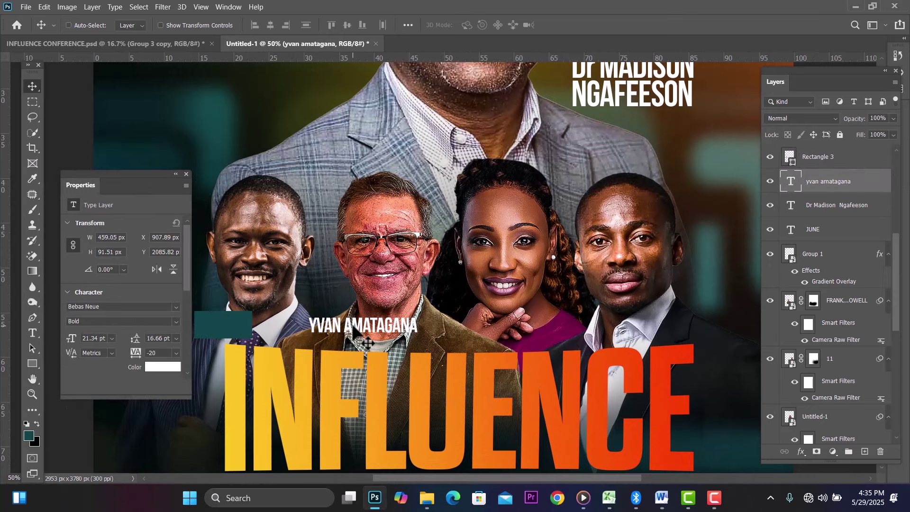
drag(353, 329, 251, 333)
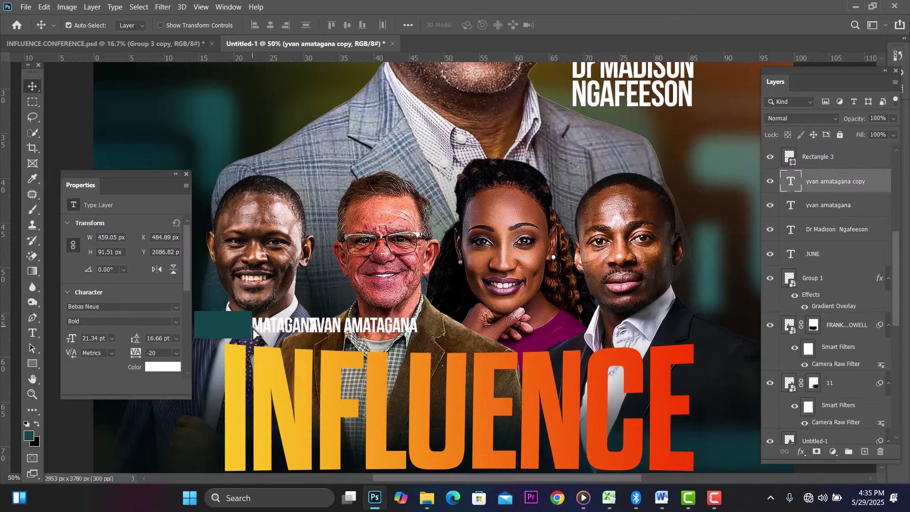
drag(860, 168, 848, 215)
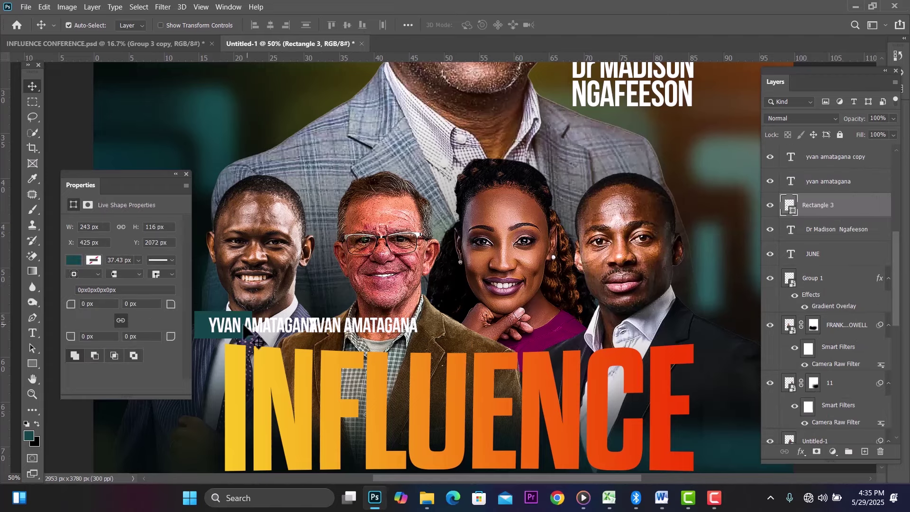
Step: Retype the copied text as HOST with its tracking reset to 0
click(241, 329)
double_click(238, 329)
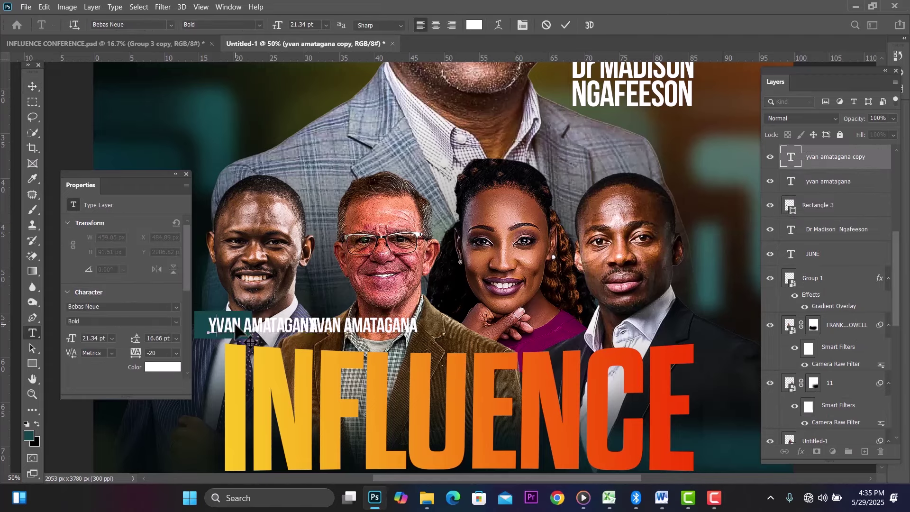
text(HOST)
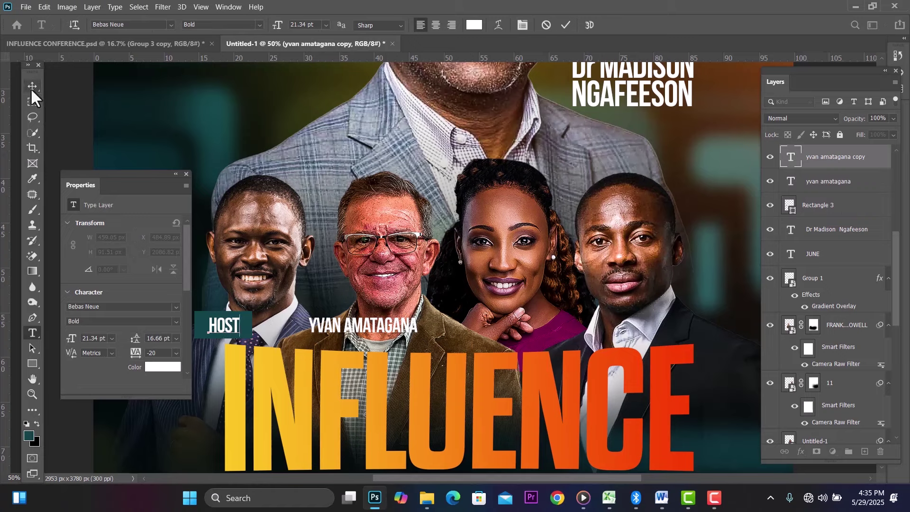
click(32, 86)
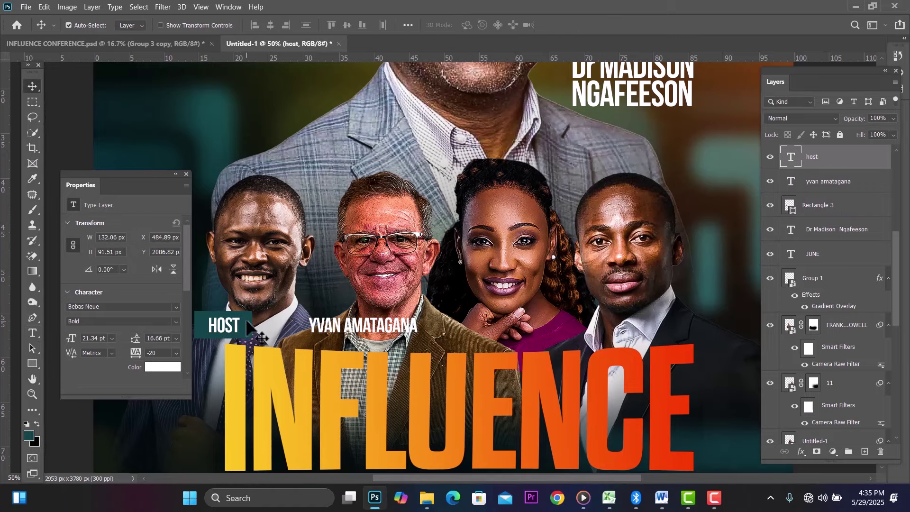
double_click(226, 324)
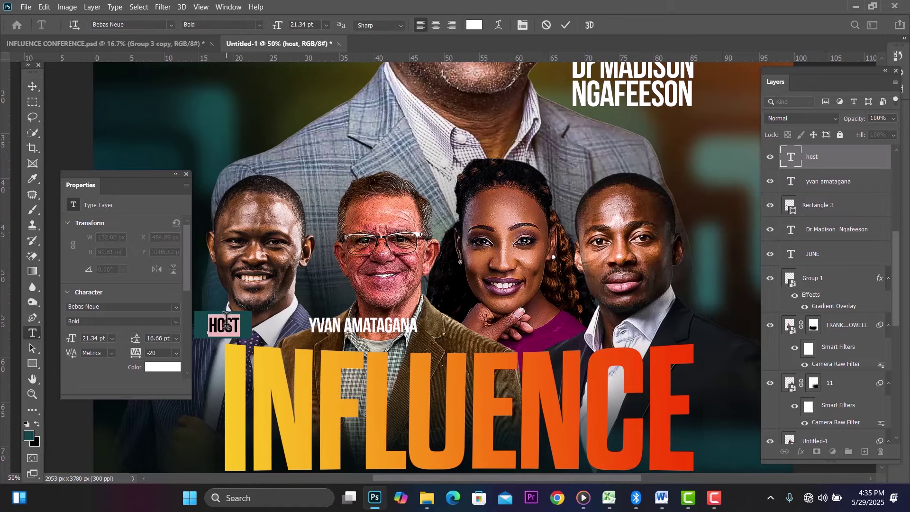
key(alt+Right)
click(187, 175)
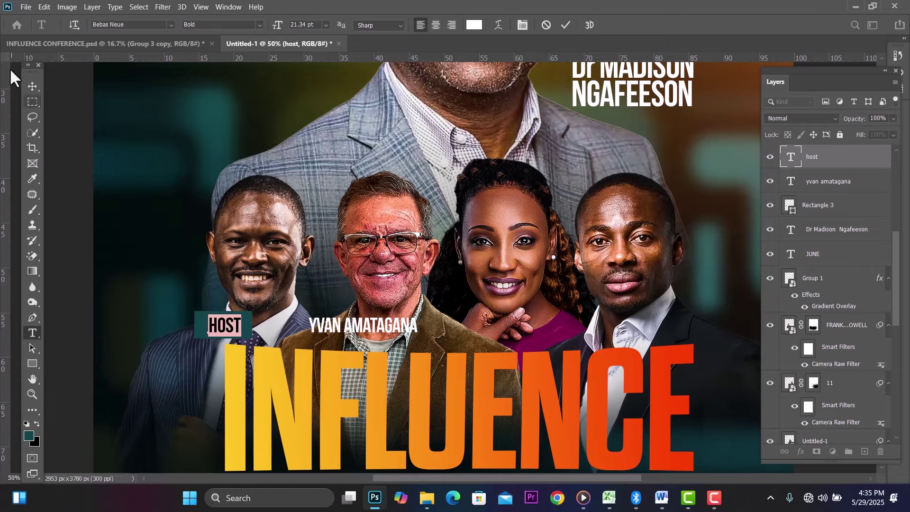
Step: Narrow the teal box to fit HOST and line the speaker's name up beside the tag
click(29, 89)
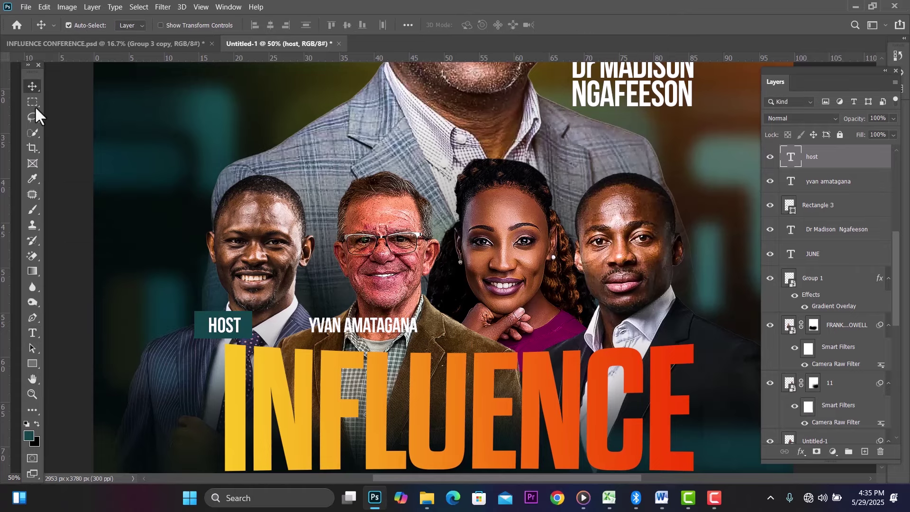
click(201, 327)
key(ctrl+t)
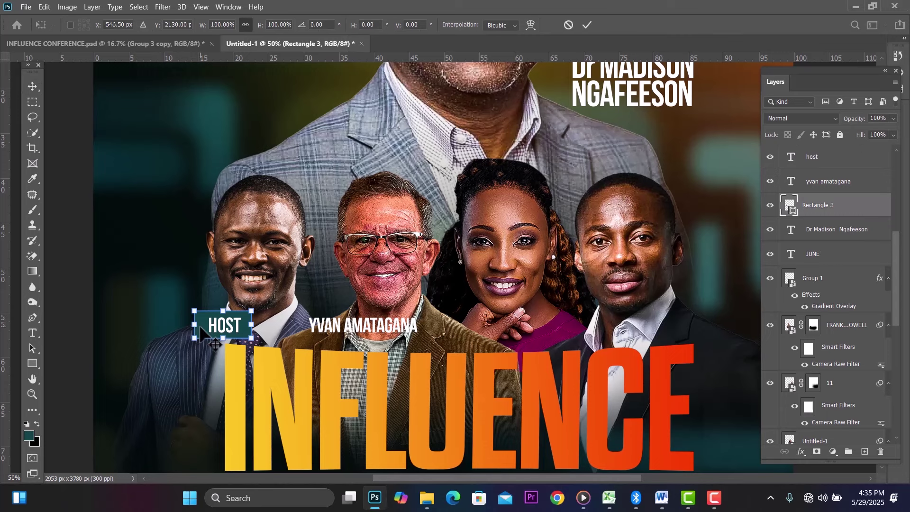
mouse_move(195, 325)
mouse_down()
mouse_move(215, 324)
mouse_move(202, 325)
mouse_up()
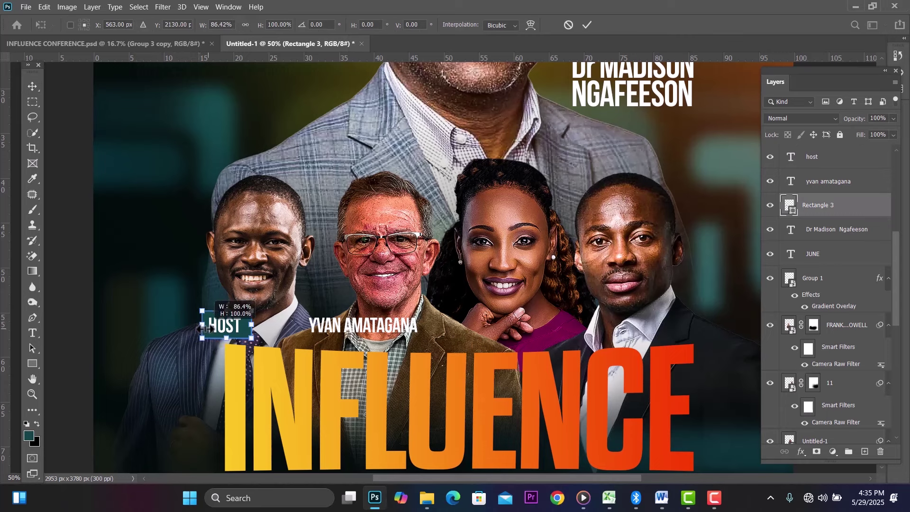
click(33, 90)
drag(389, 335, 341, 335)
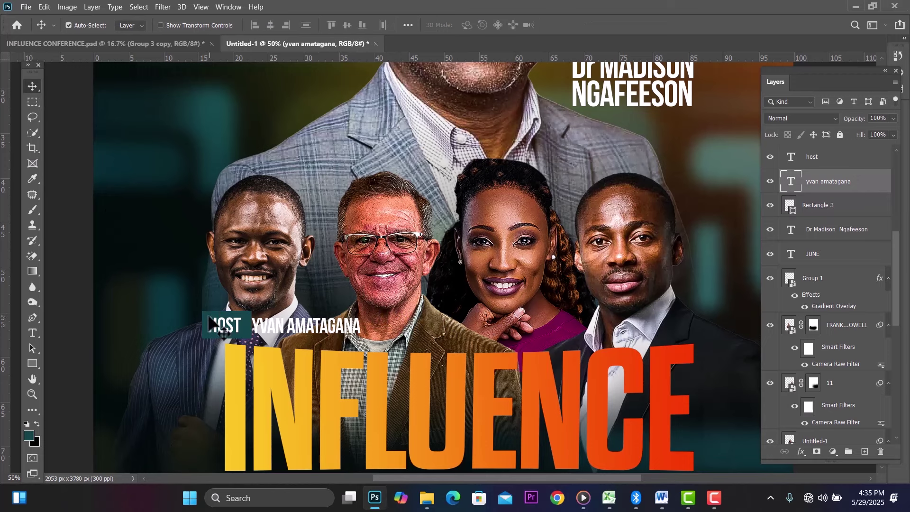
mouse_move(209, 323)
mouse_down()
mouse_move(193, 321)
mouse_move(234, 324)
mouse_move(218, 324)
mouse_up()
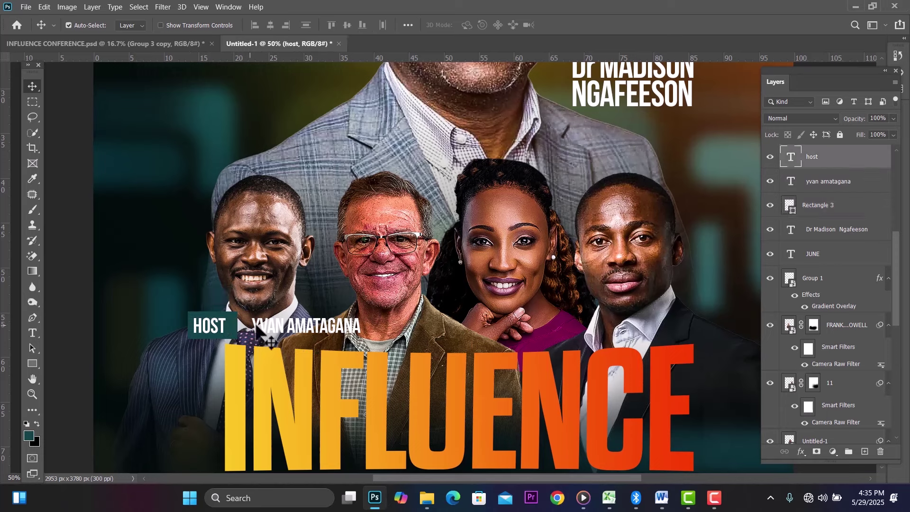
drag(288, 329, 279, 327)
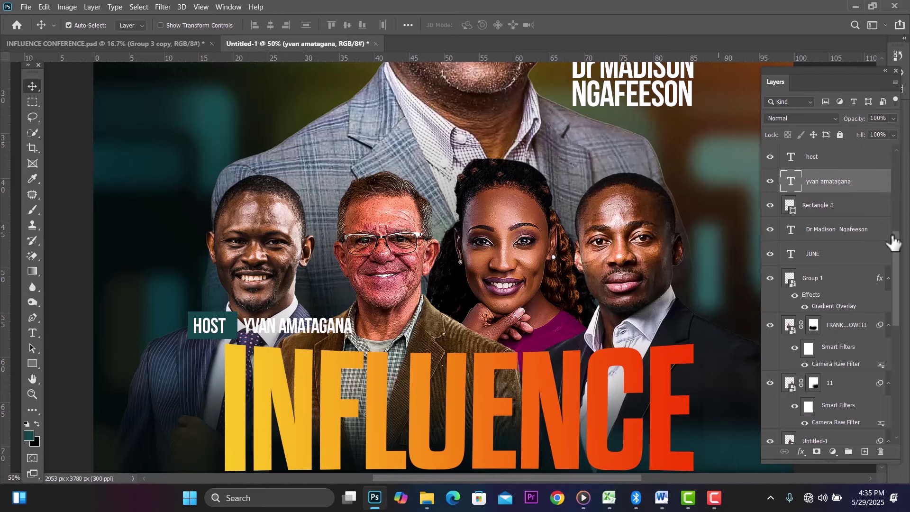
Step: Give the name a Drop Shadow layer style and Alt-drag a copy under the brown-jacketed speaker
double_click(881, 190)
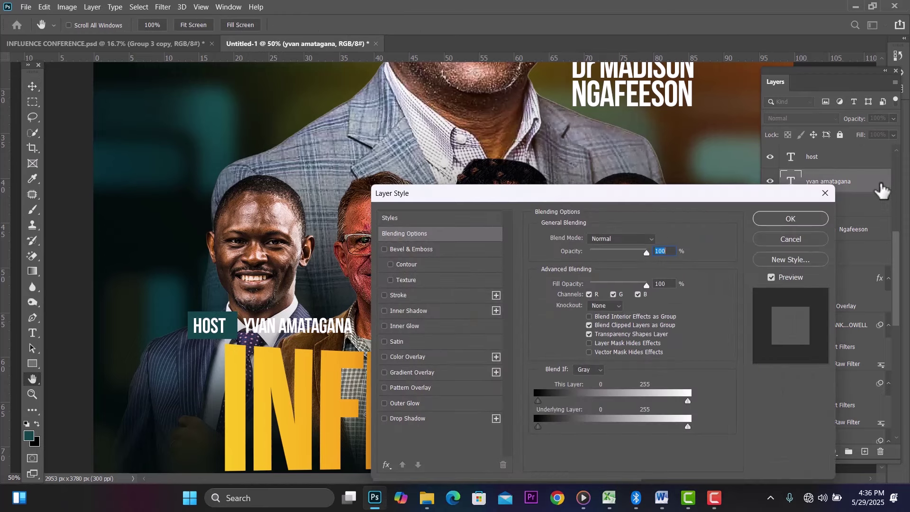
click(384, 419)
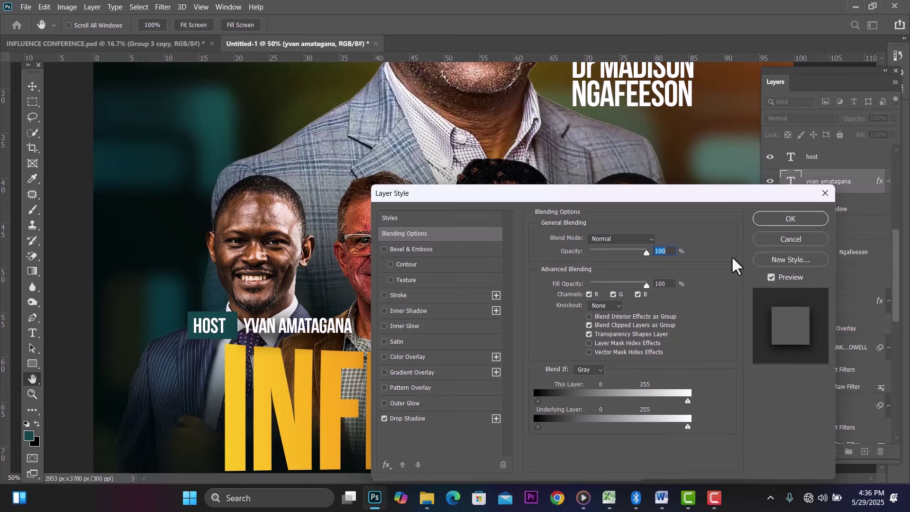
click(790, 218)
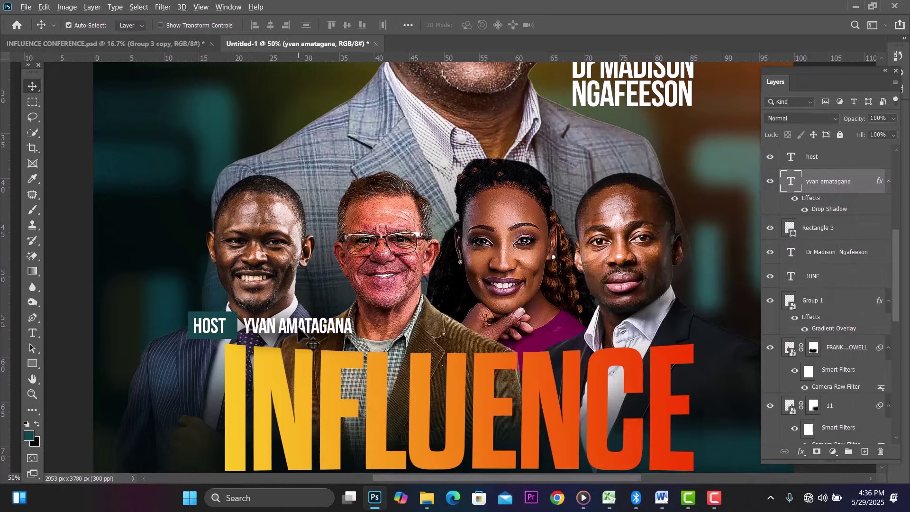
drag(304, 332, 425, 329)
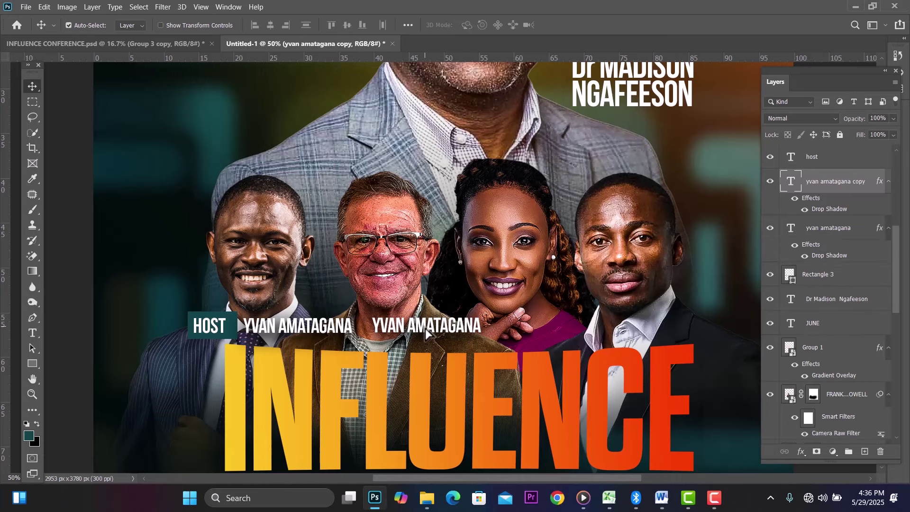
click(661, 497)
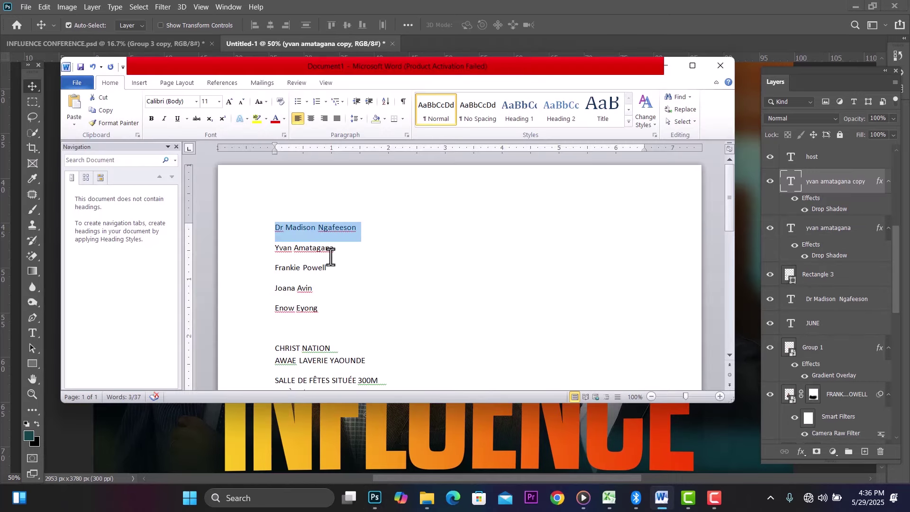
drag(329, 268, 270, 264)
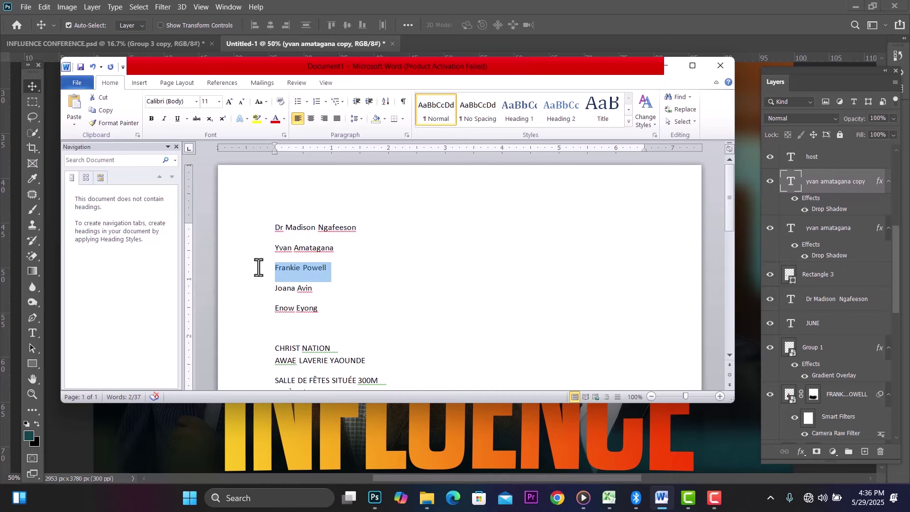
click(375, 498)
double_click(436, 326)
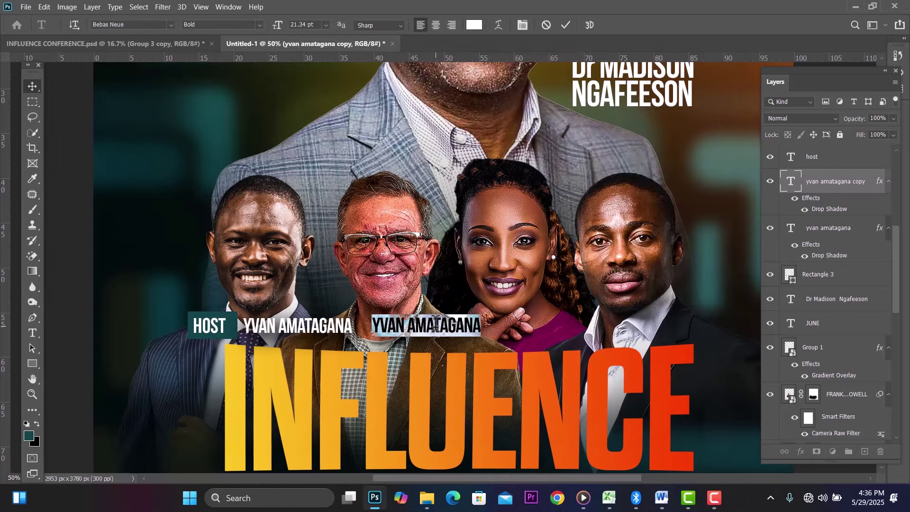
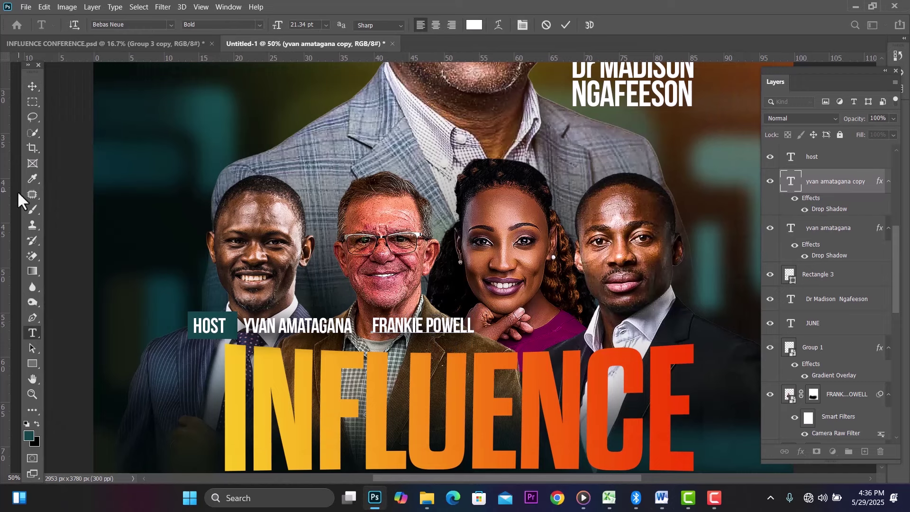
click(31, 84)
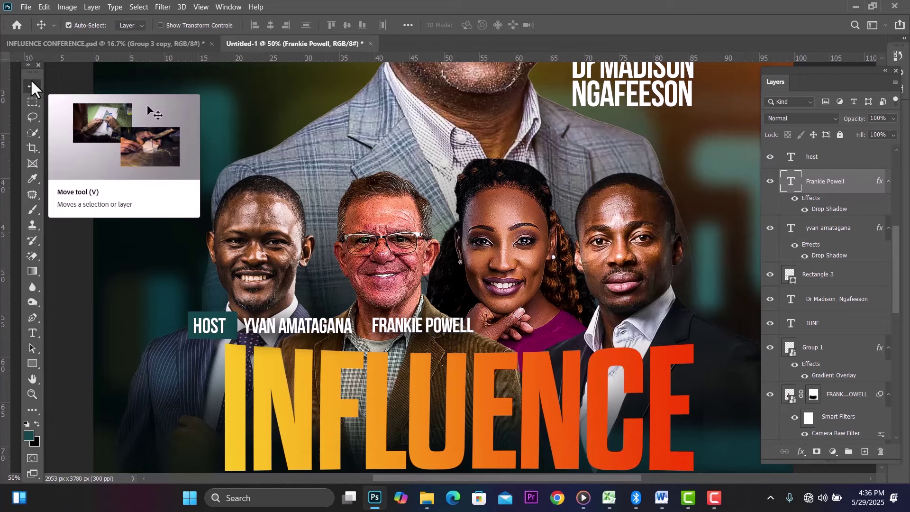
key(Down)
key(Down)
key(Down)
key(Down)
key(Down)
key(Down)
key(Left)
key(Left)
key(Left)
key(Left)
key(Left)
key(Left)
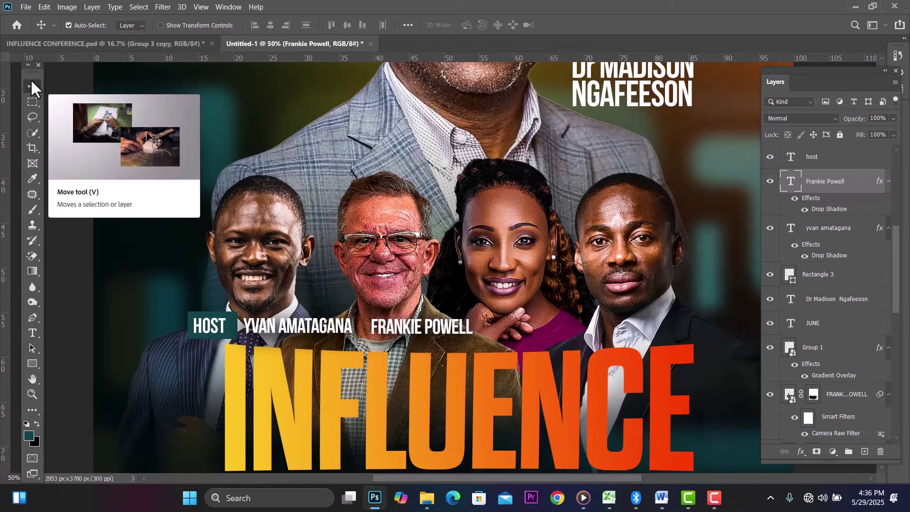
key(Left)
key(Left)
key(Left)
key(Left)
key(Left)
key(Left)
key(Left)
key(Left)
key(Left)
key(Left)
key(Left)
key(Left)
key(Left)
key(Left)
key(Left)
key(Left)
key(Left)
key(Left)
key(Left)
key(Left)
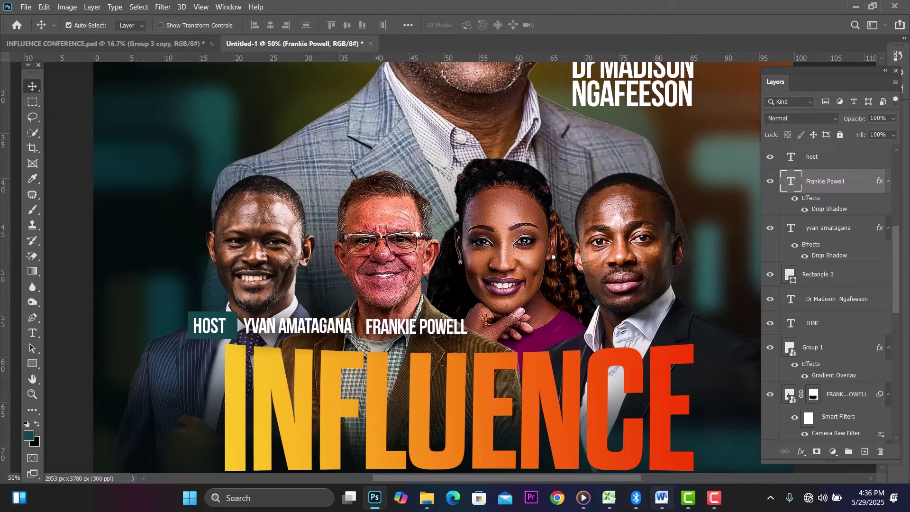
click(662, 506)
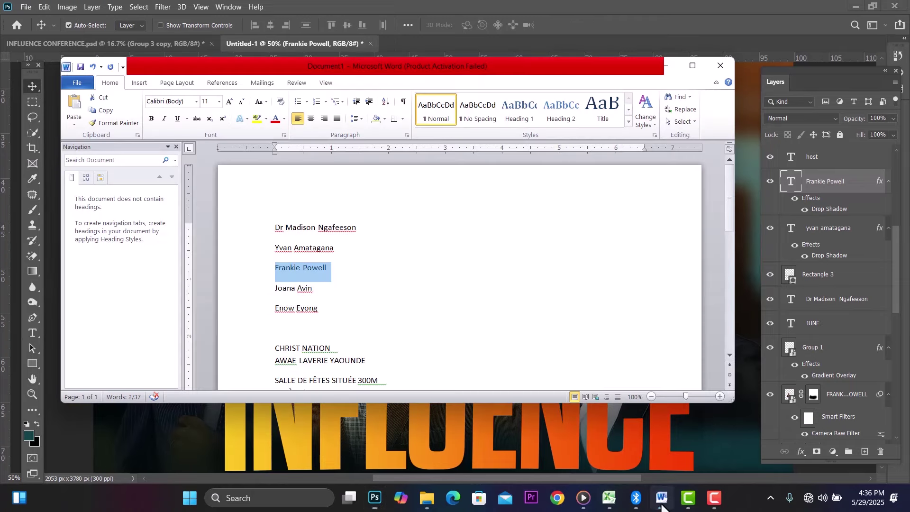
click(322, 290)
drag(322, 291, 271, 291)
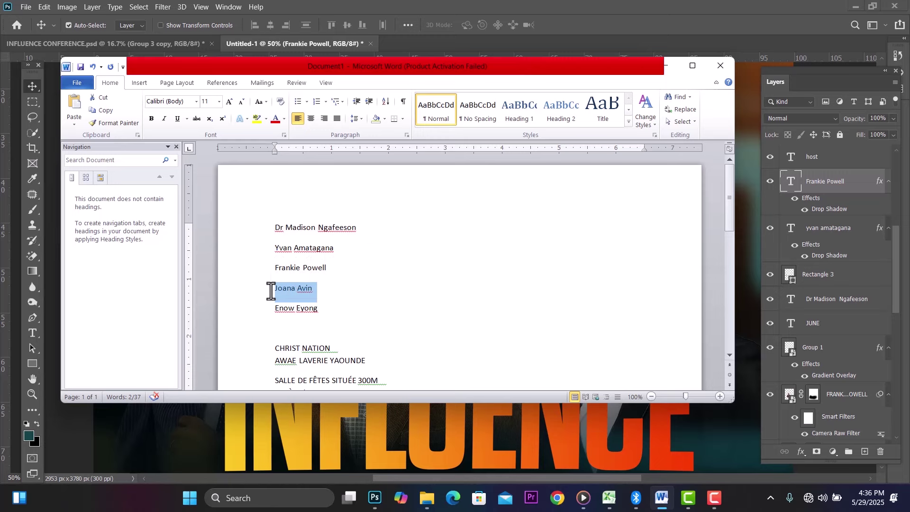
click(374, 499)
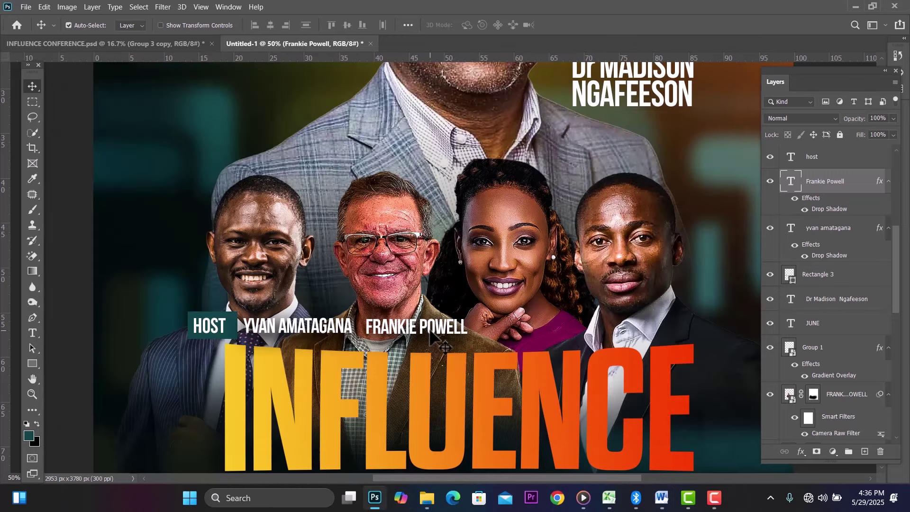
drag(431, 331, 547, 332)
double_click(547, 332)
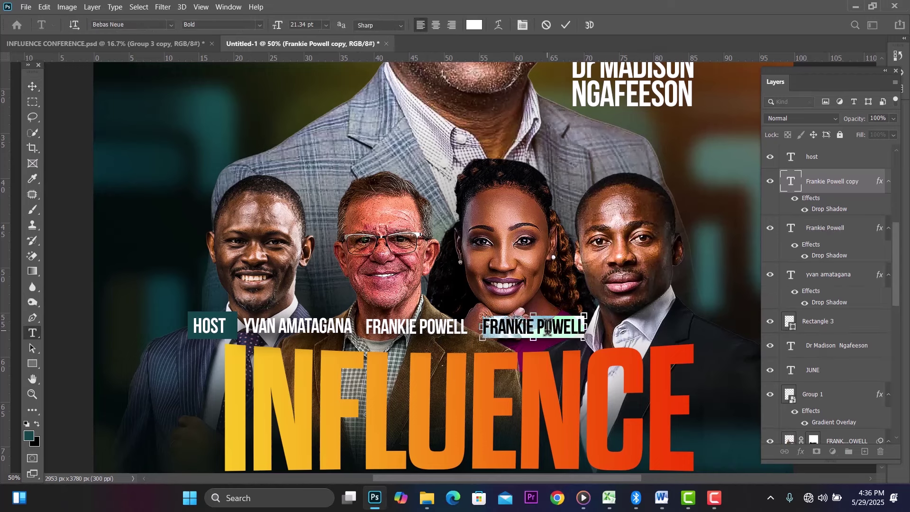
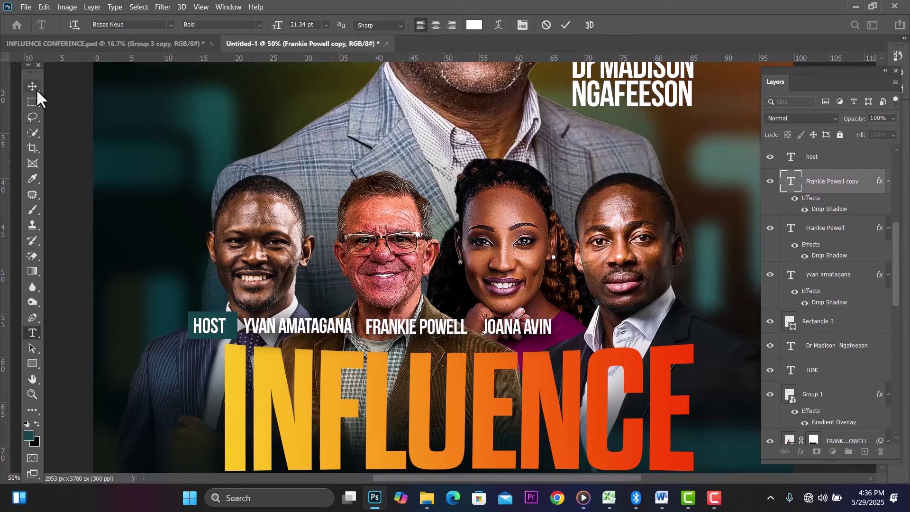
click(33, 84)
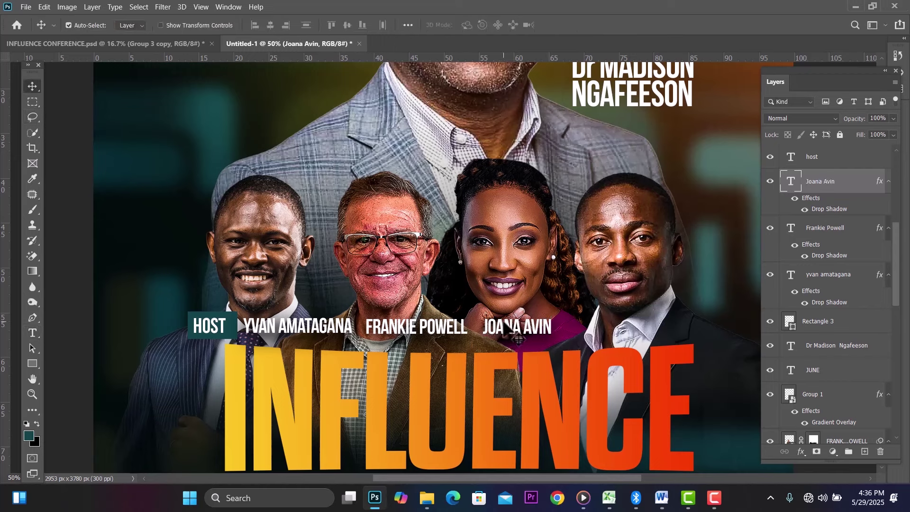
drag(507, 327, 621, 330)
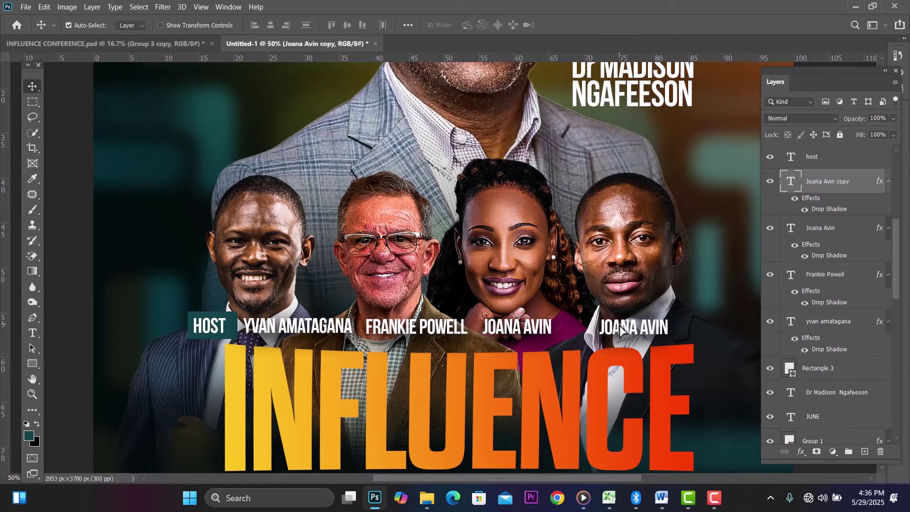
click(663, 498)
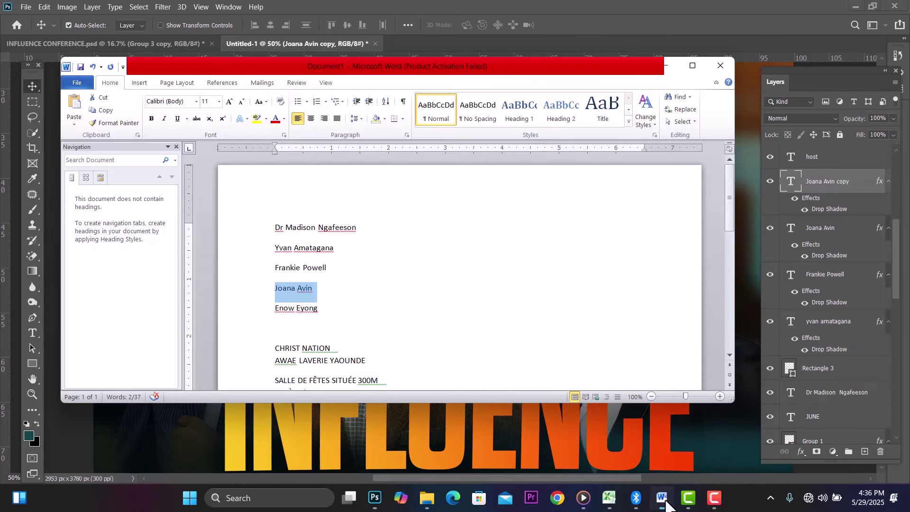
click(316, 307)
click(256, 311)
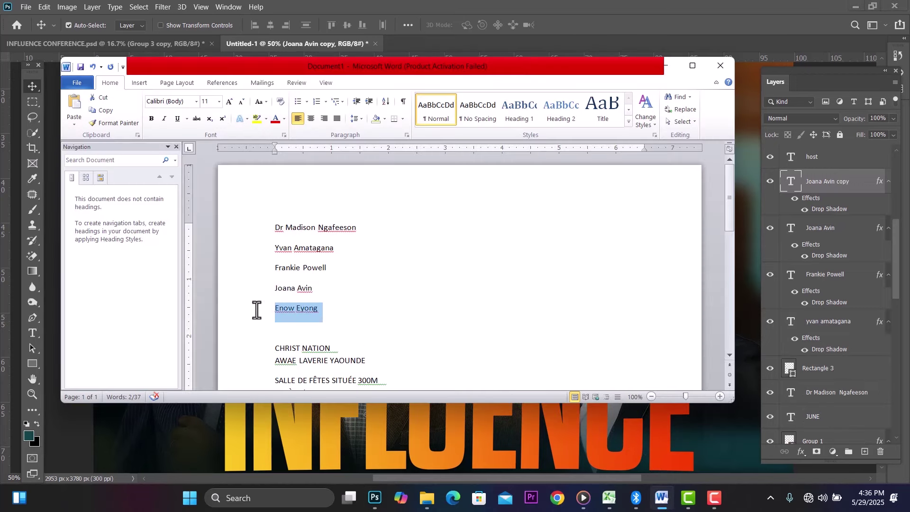
click(374, 499)
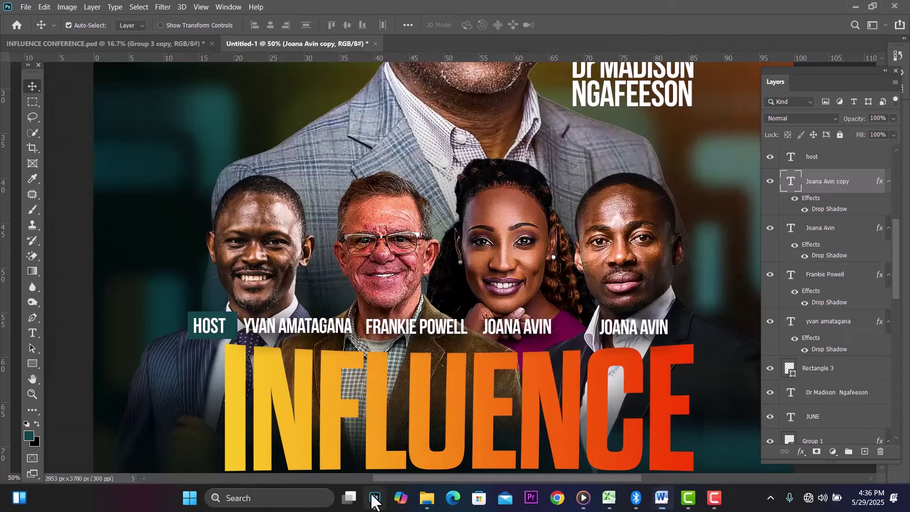
double_click(635, 326)
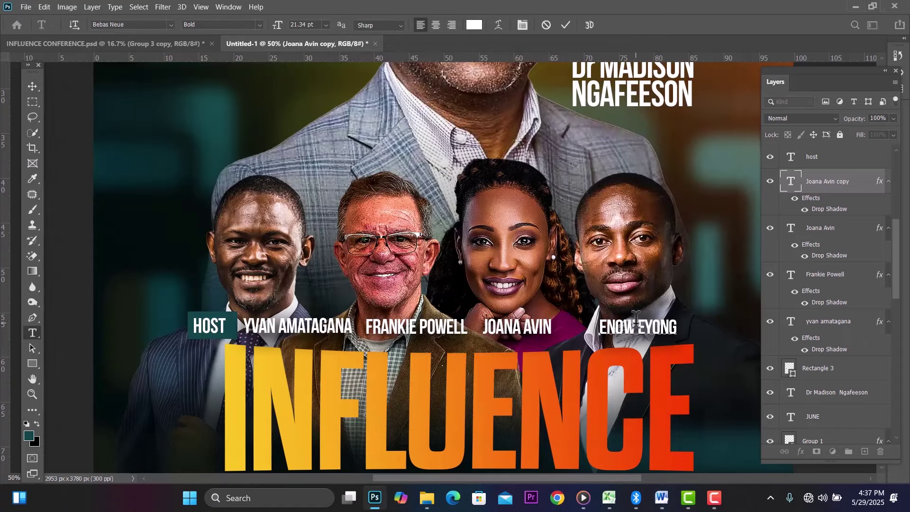
click(29, 87)
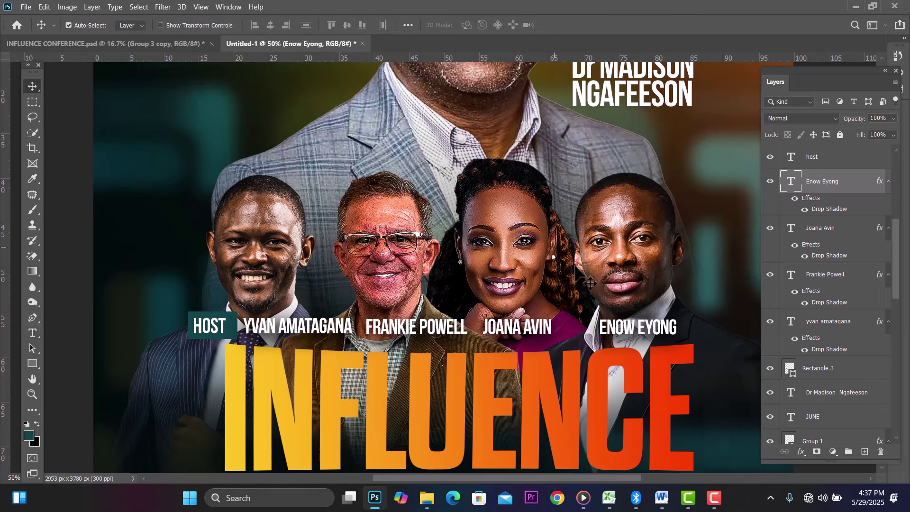
click(525, 329)
key(Right)
key(Right)
key(Right)
key(Right)
key(Right)
key(Right)
key(Right)
key(Right)
key(Right)
key(Right)
key(Right)
key(Right)
key(Right)
key(Right)
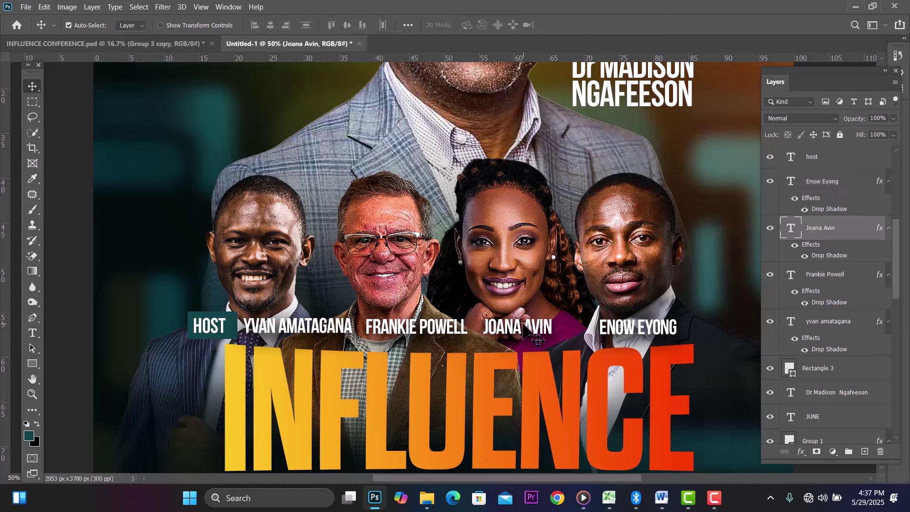
key(Right)
key(Right)
key(Right)
key(Right)
key(Right)
key(Right)
key(Right)
key(Right)
key(Right)
key(Right)
key(Right)
key(Right)
key(Right)
key(Right)
key(Right)
key(Right)
key(Right)
key(Right)
key(Right)
key(Right)
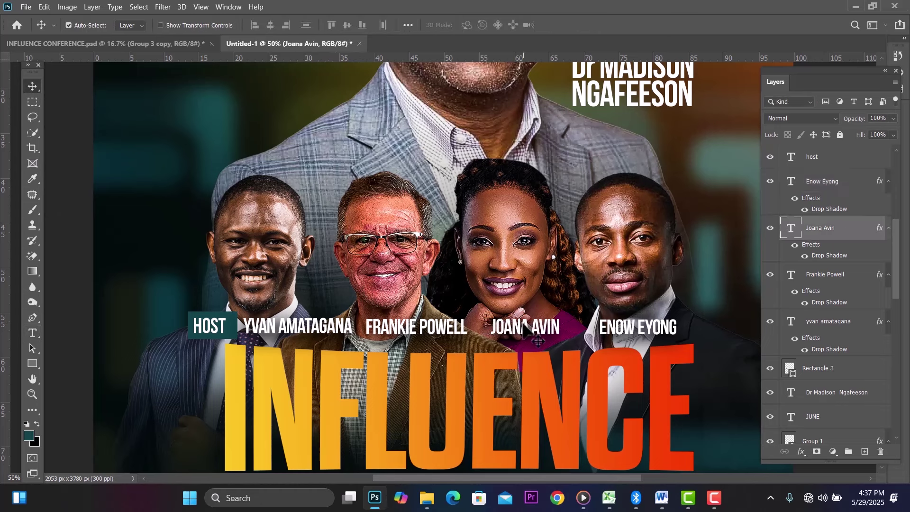
key(Right)
key(Right)
key(Right)
key(Right)
key(Right)
key(Right)
key(Right)
key(Right)
key(Right)
key(Right)
key(Right)
key(Right)
key(Right)
key(Right)
key(Right)
key(Right)
key(Right)
key(Right)
key(Right)
key(Right)
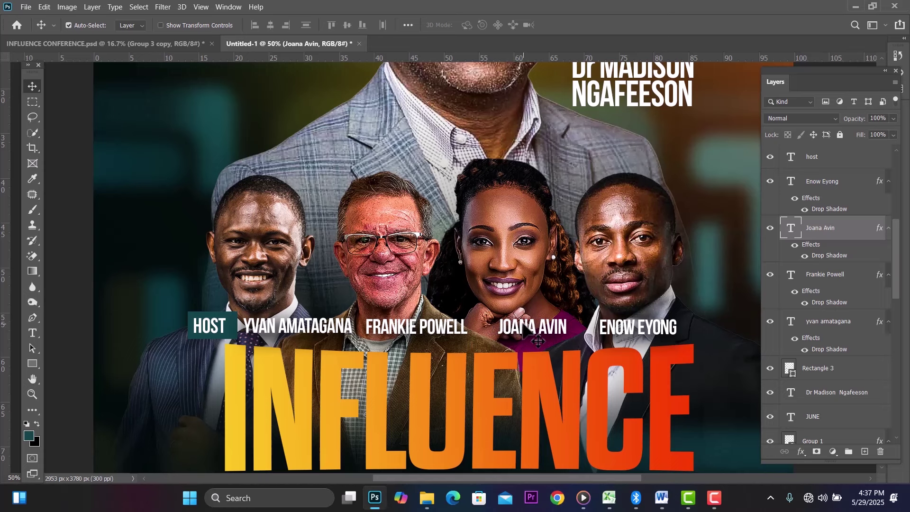
key(Right)
key(Right)
key(Right)
key(Right)
key(Right)
key(Right)
key(Right)
key(Right)
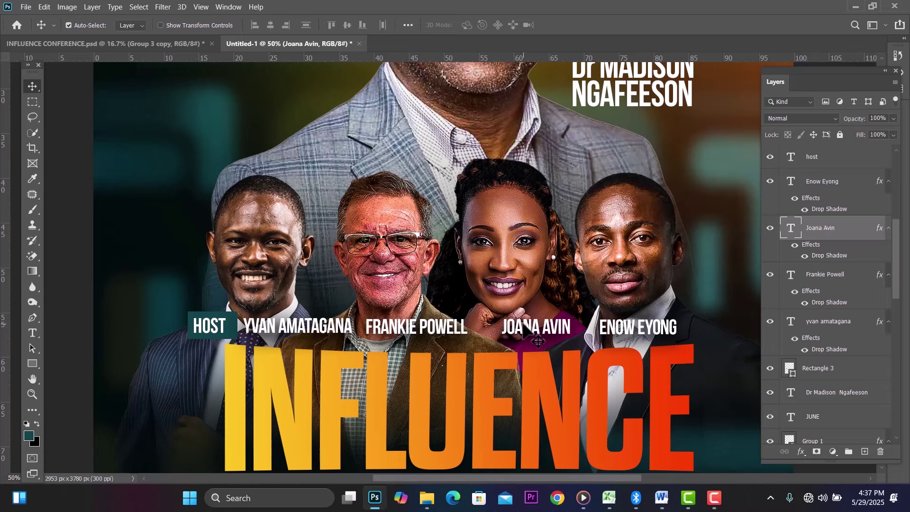
click(446, 328)
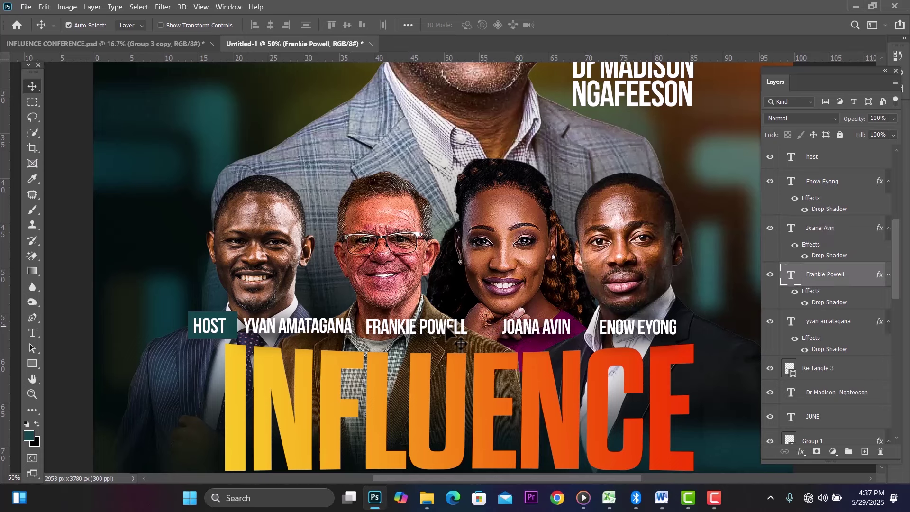
key(Right)
key(Right)
key(Right)
key(Right)
key(Right)
key(Right)
key(Right)
key(Right)
key(Right)
key(Right)
key(Right)
key(Right)
key(Right)
key(Right)
key(Right)
key(Right)
key(Right)
key(Right)
key(Right)
key(Right)
key(Right)
key(Right)
key(Right)
key(Right)
key(Right)
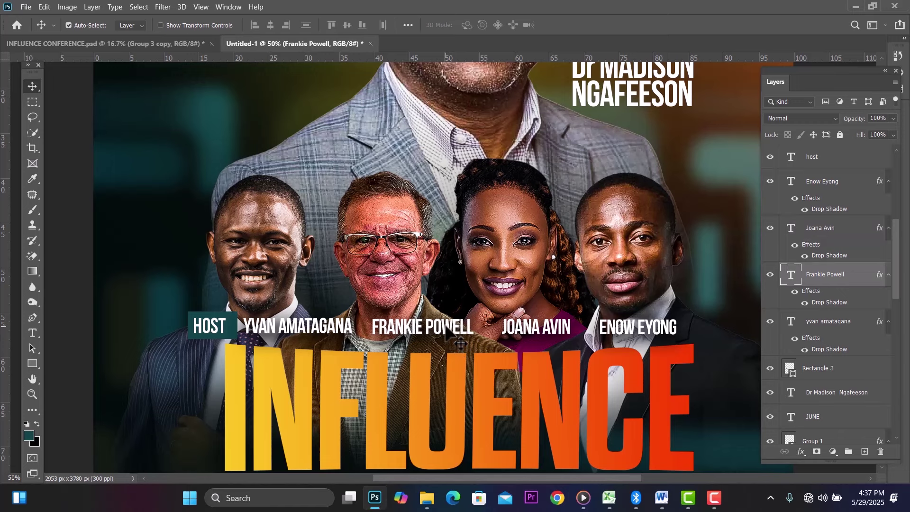
key(Right)
key(Right)
key(Right)
key(Right)
key(Right)
key(Right)
key(Right)
key(Right)
key(Right)
key(Right)
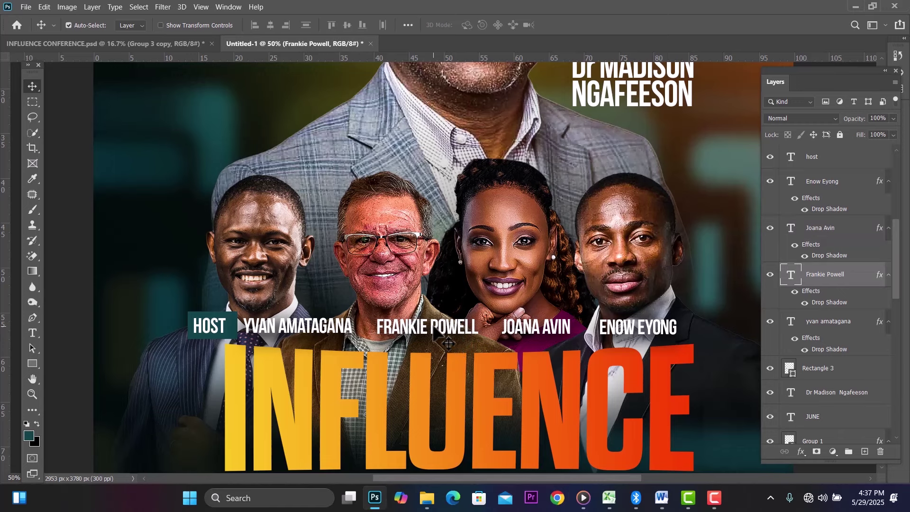
key(ctrl+0)
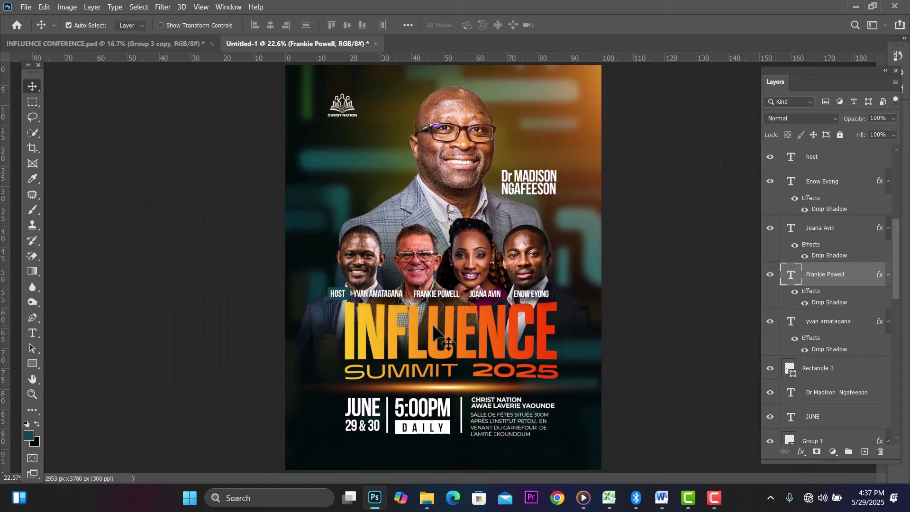